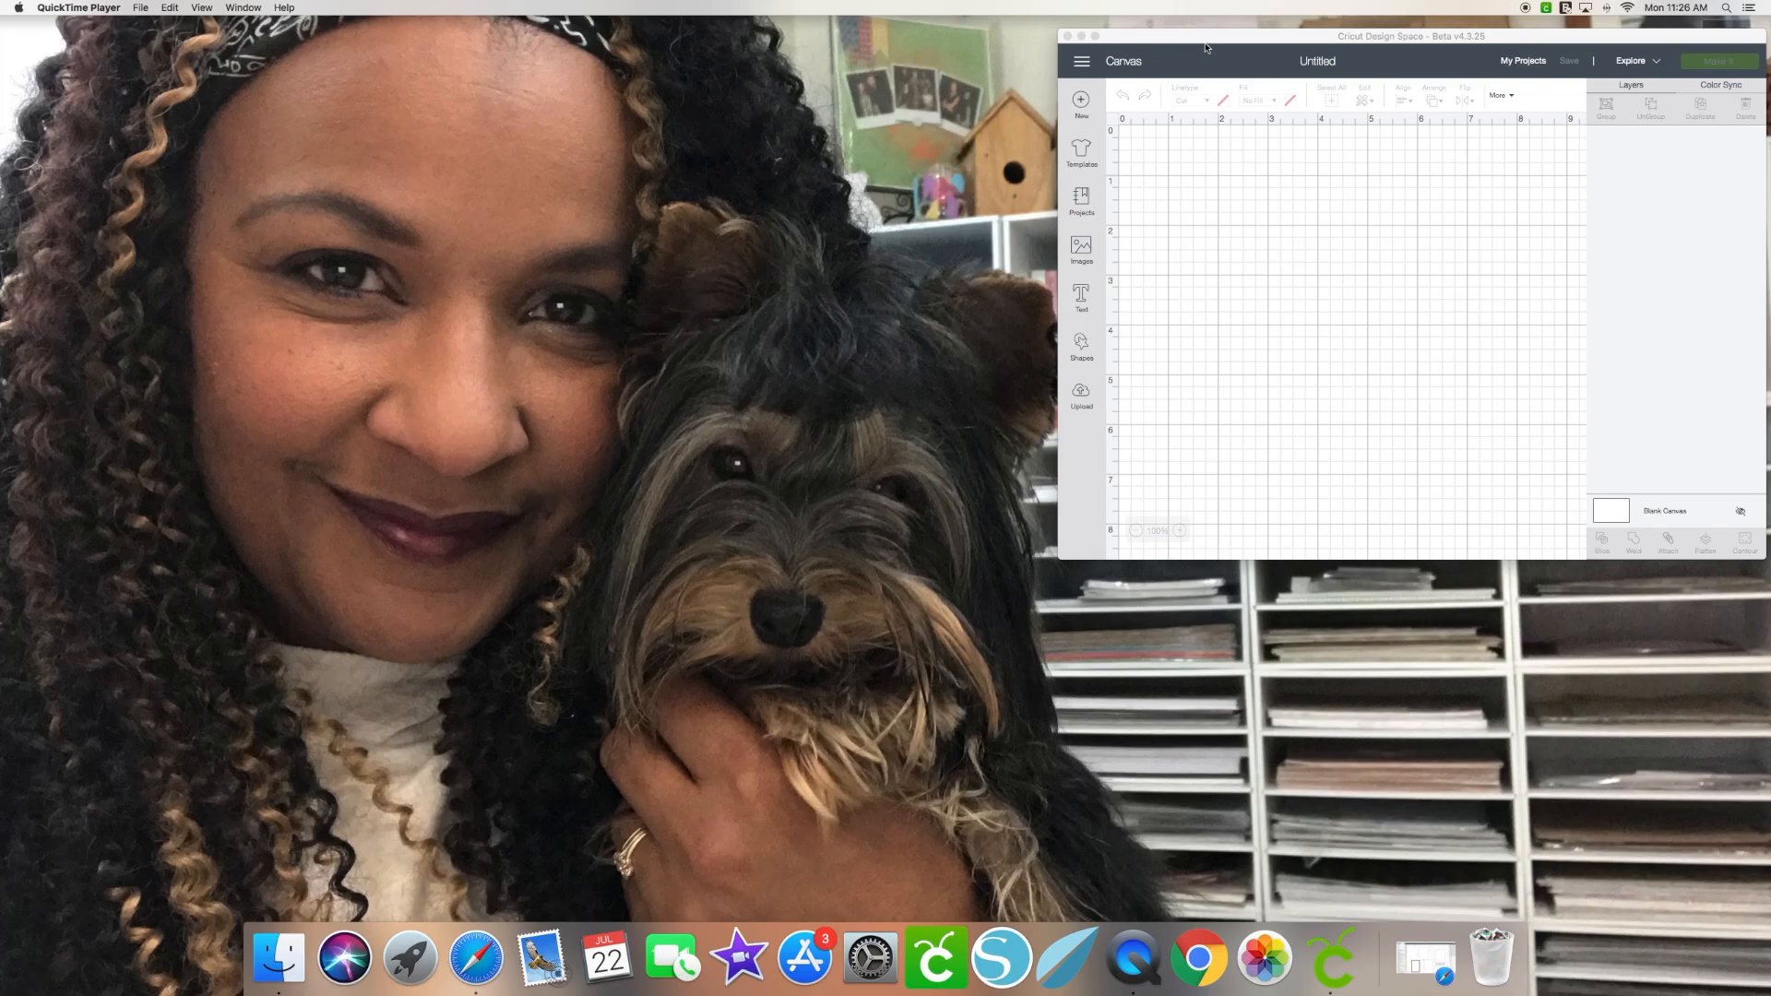
- Expand the design window to full screen and add a square shape to the canvas
left_click_drag(1201, 37, 916, 30)
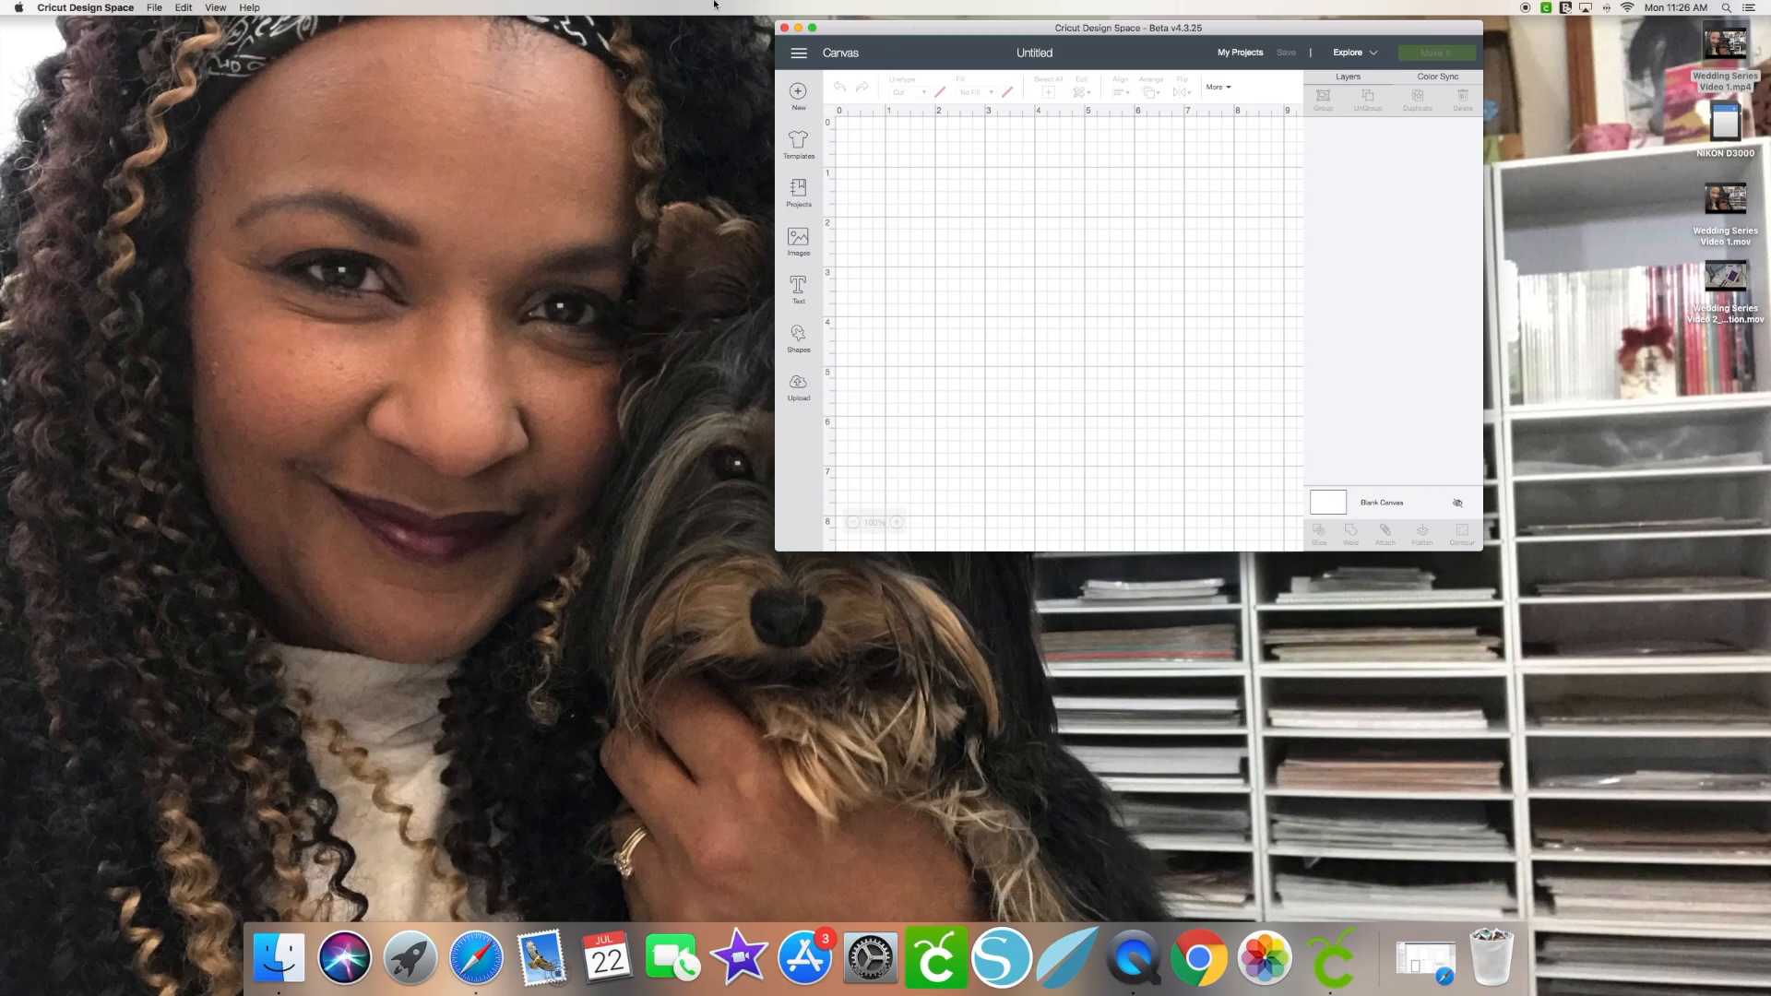
left_click(813, 28)
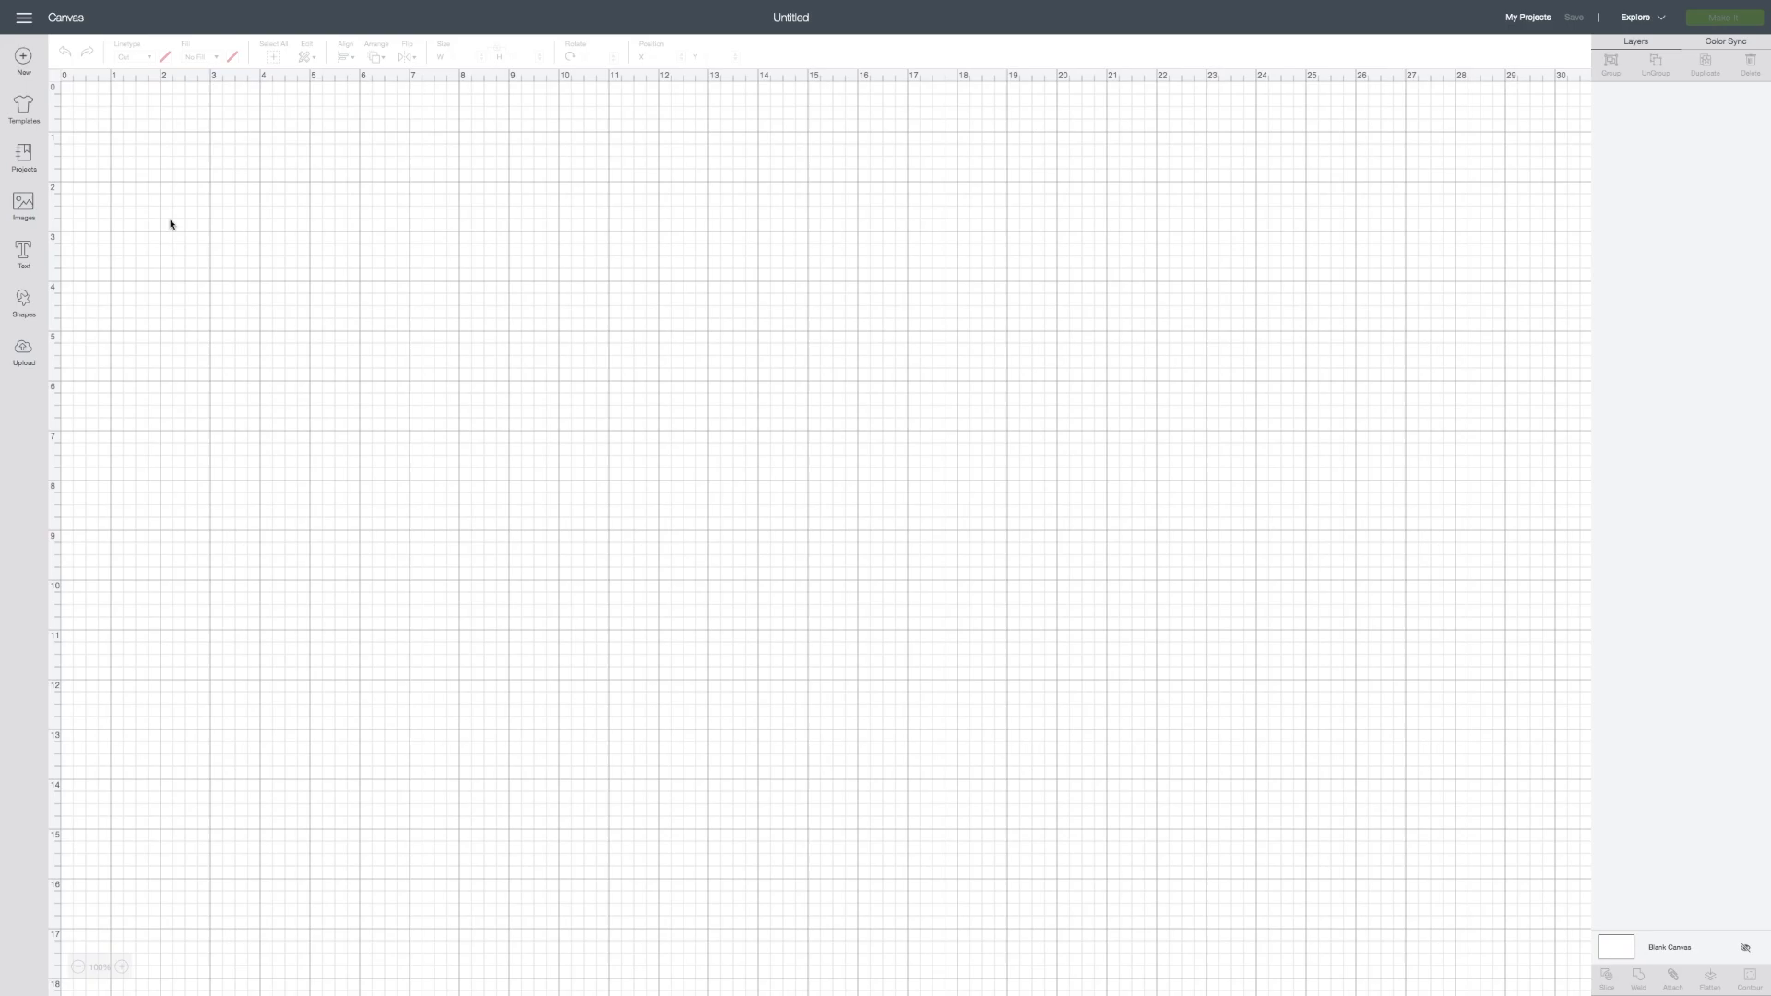
left_click(19, 305)
left_click(81, 211)
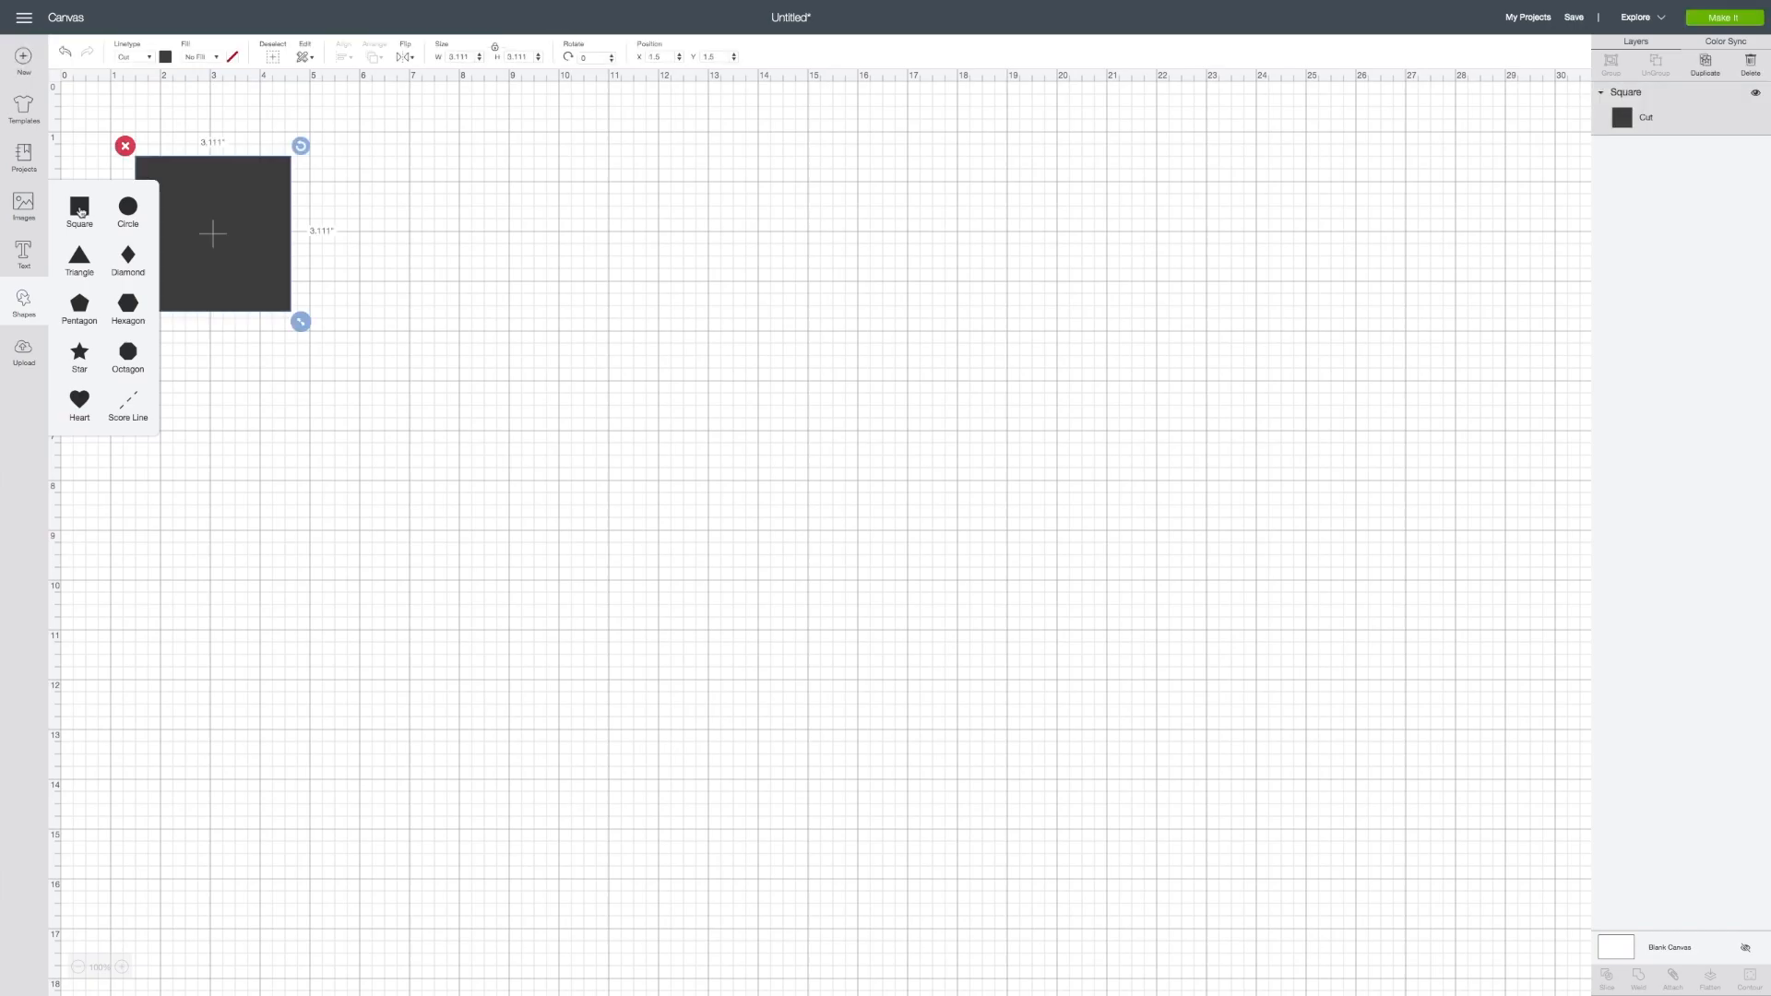
scroll(945, 332, "down", 1)
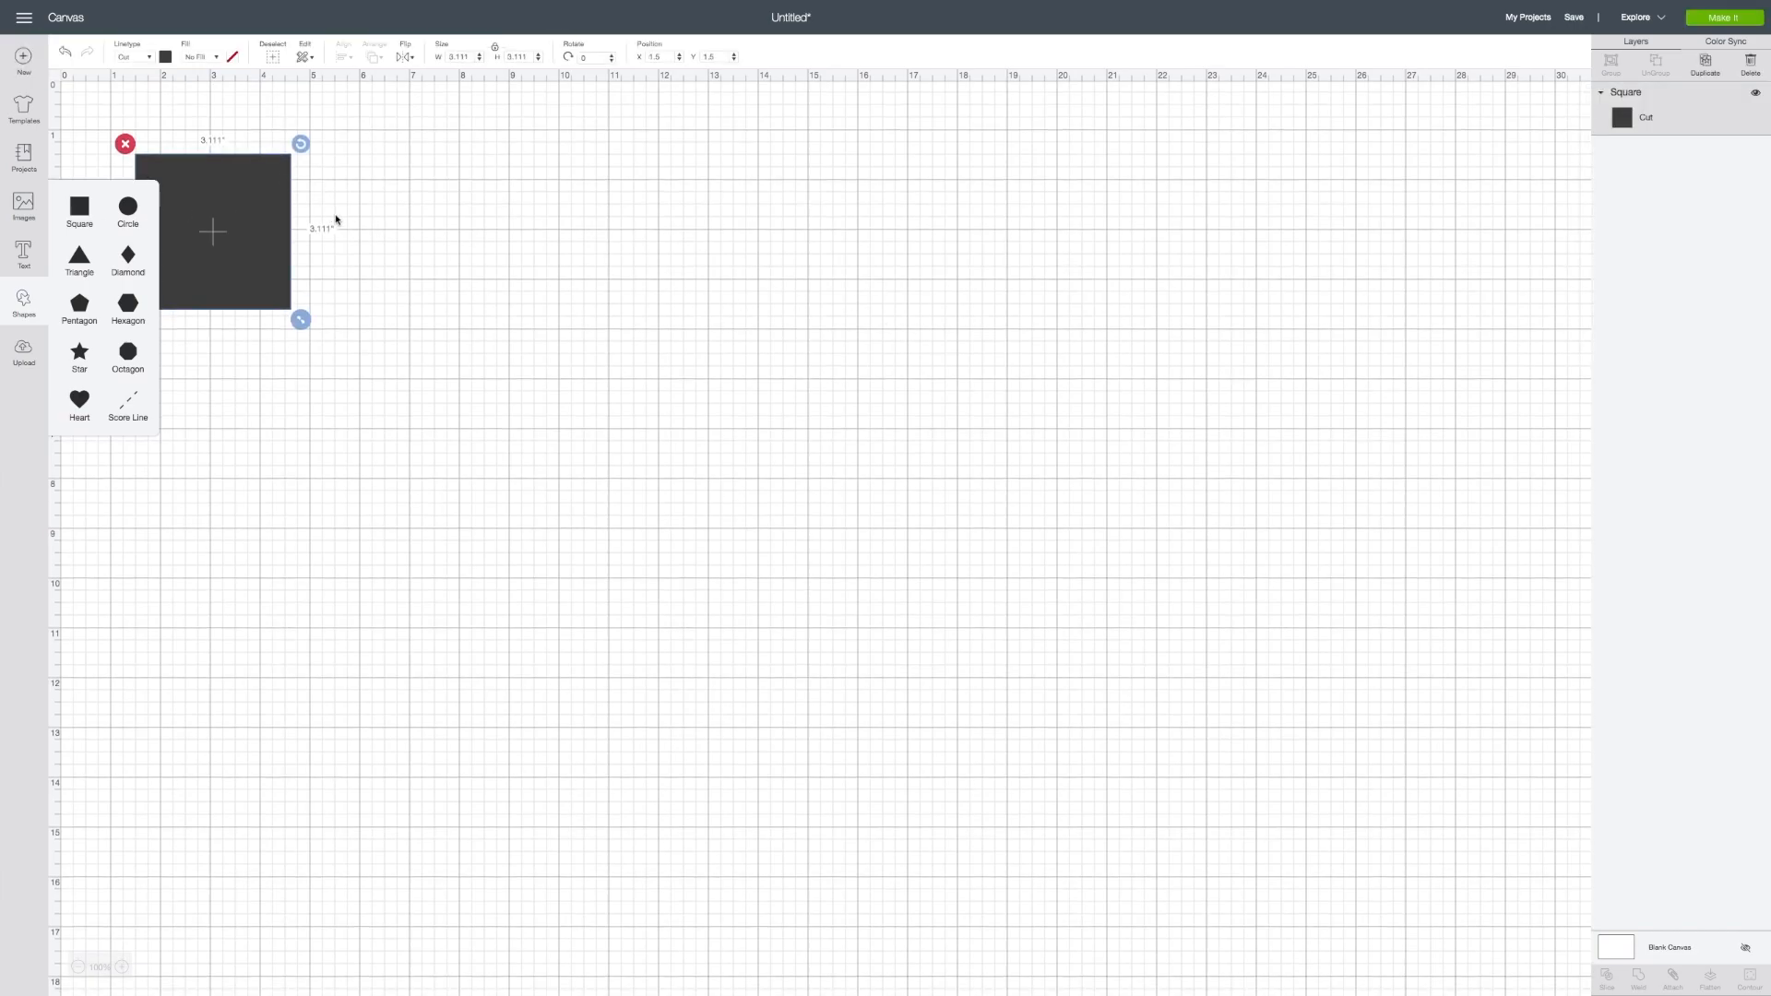
- Color the square white and move it to about X 4.4, Y 2.5 on the canvas
left_click(166, 58)
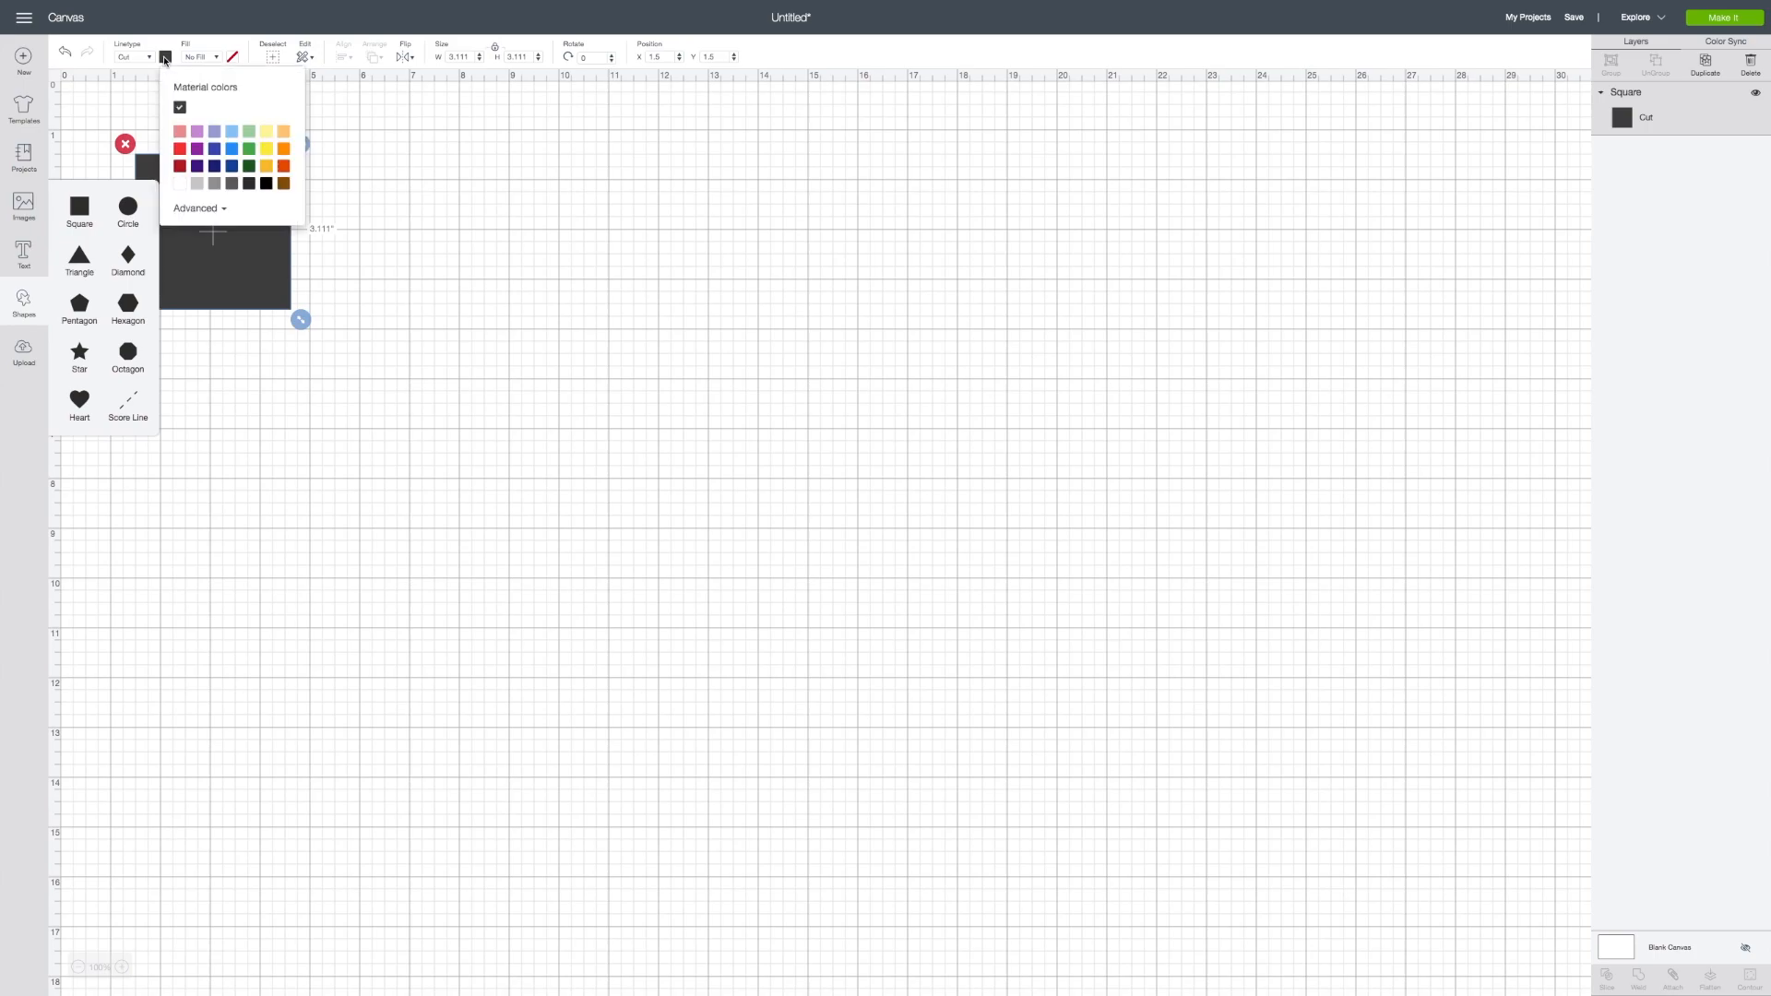
left_click(180, 184)
left_click(397, 305)
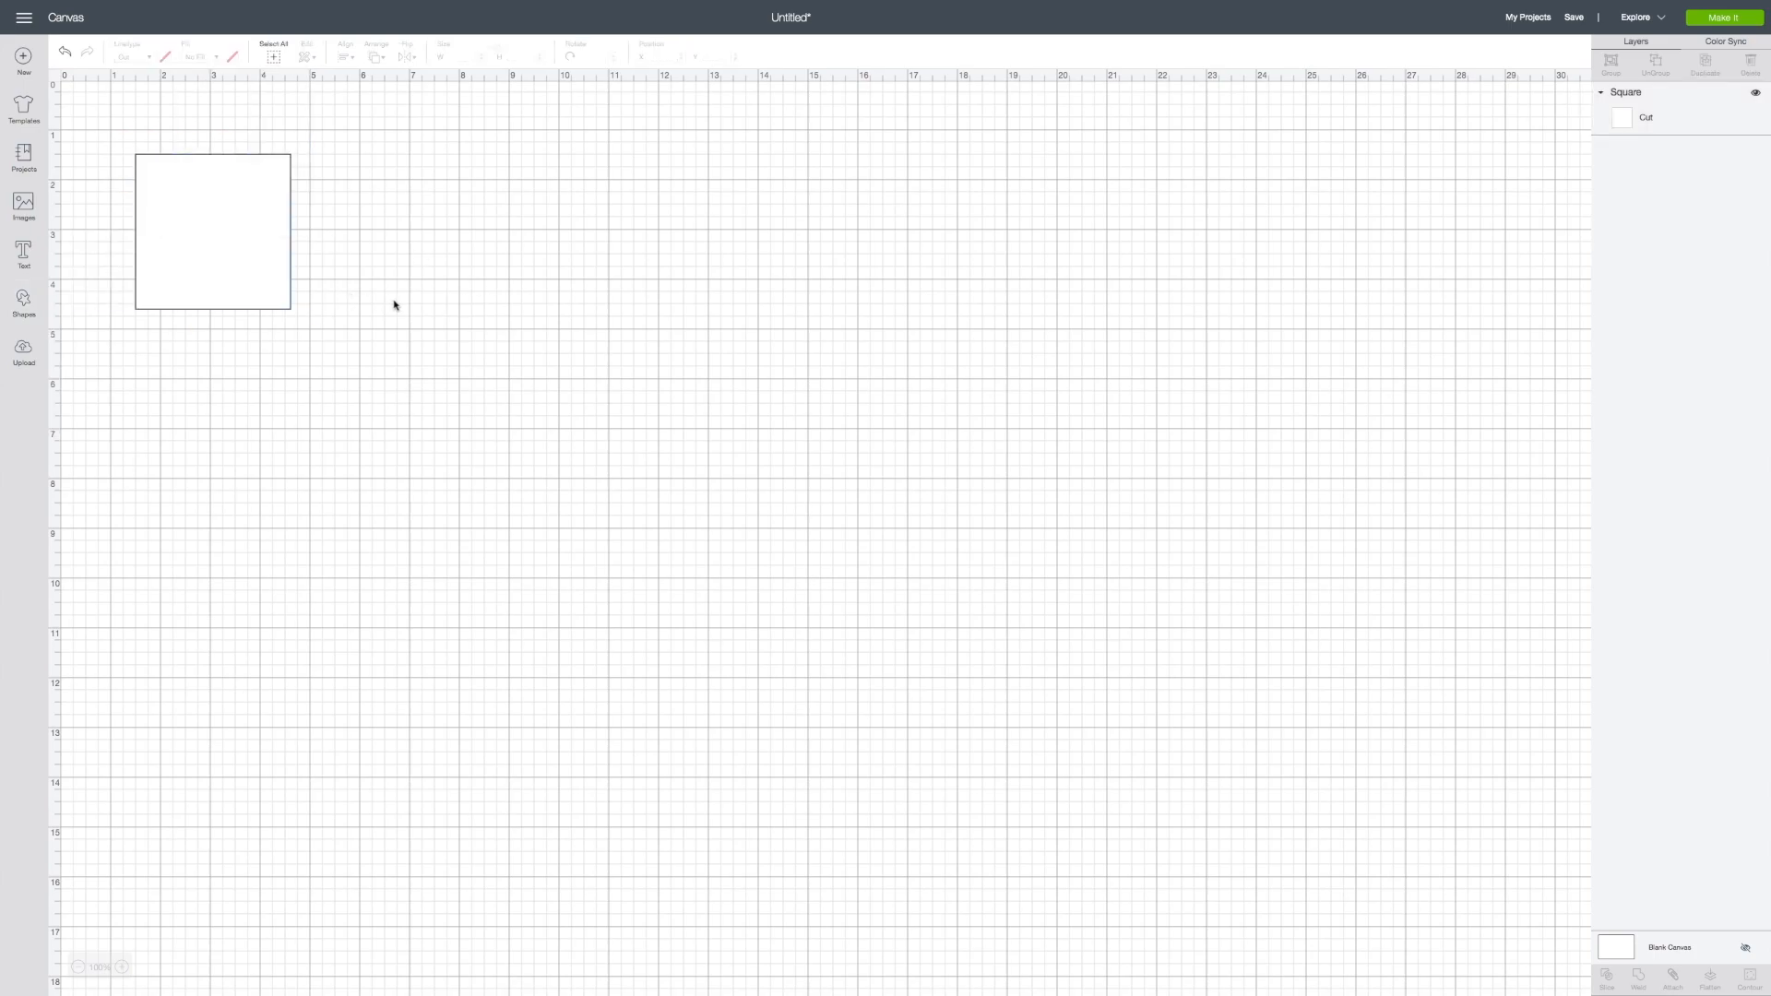
left_click_drag(227, 218, 373, 270)
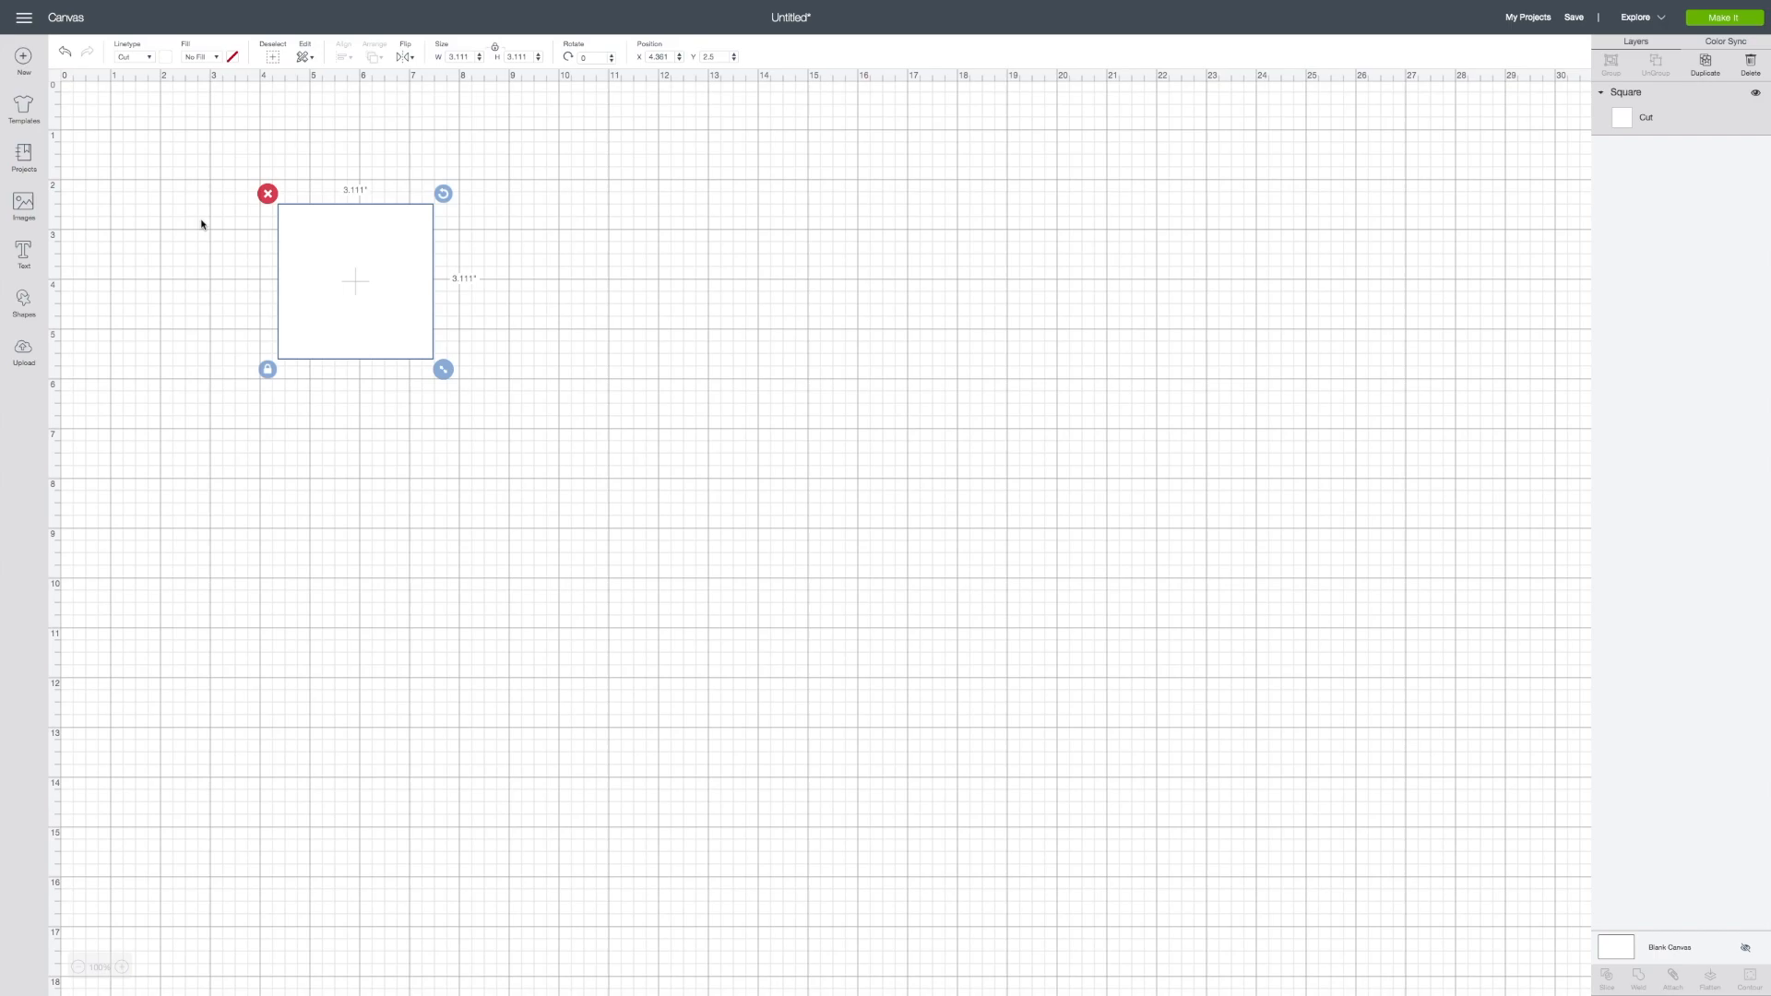
- Unlock the square's proportions, resize it to 5 by 7 inches and move it to about X 9.7, Y 1.7
left_click(267, 369)
left_click_drag(471, 57, 441, 59)
type("5")
key("Return")
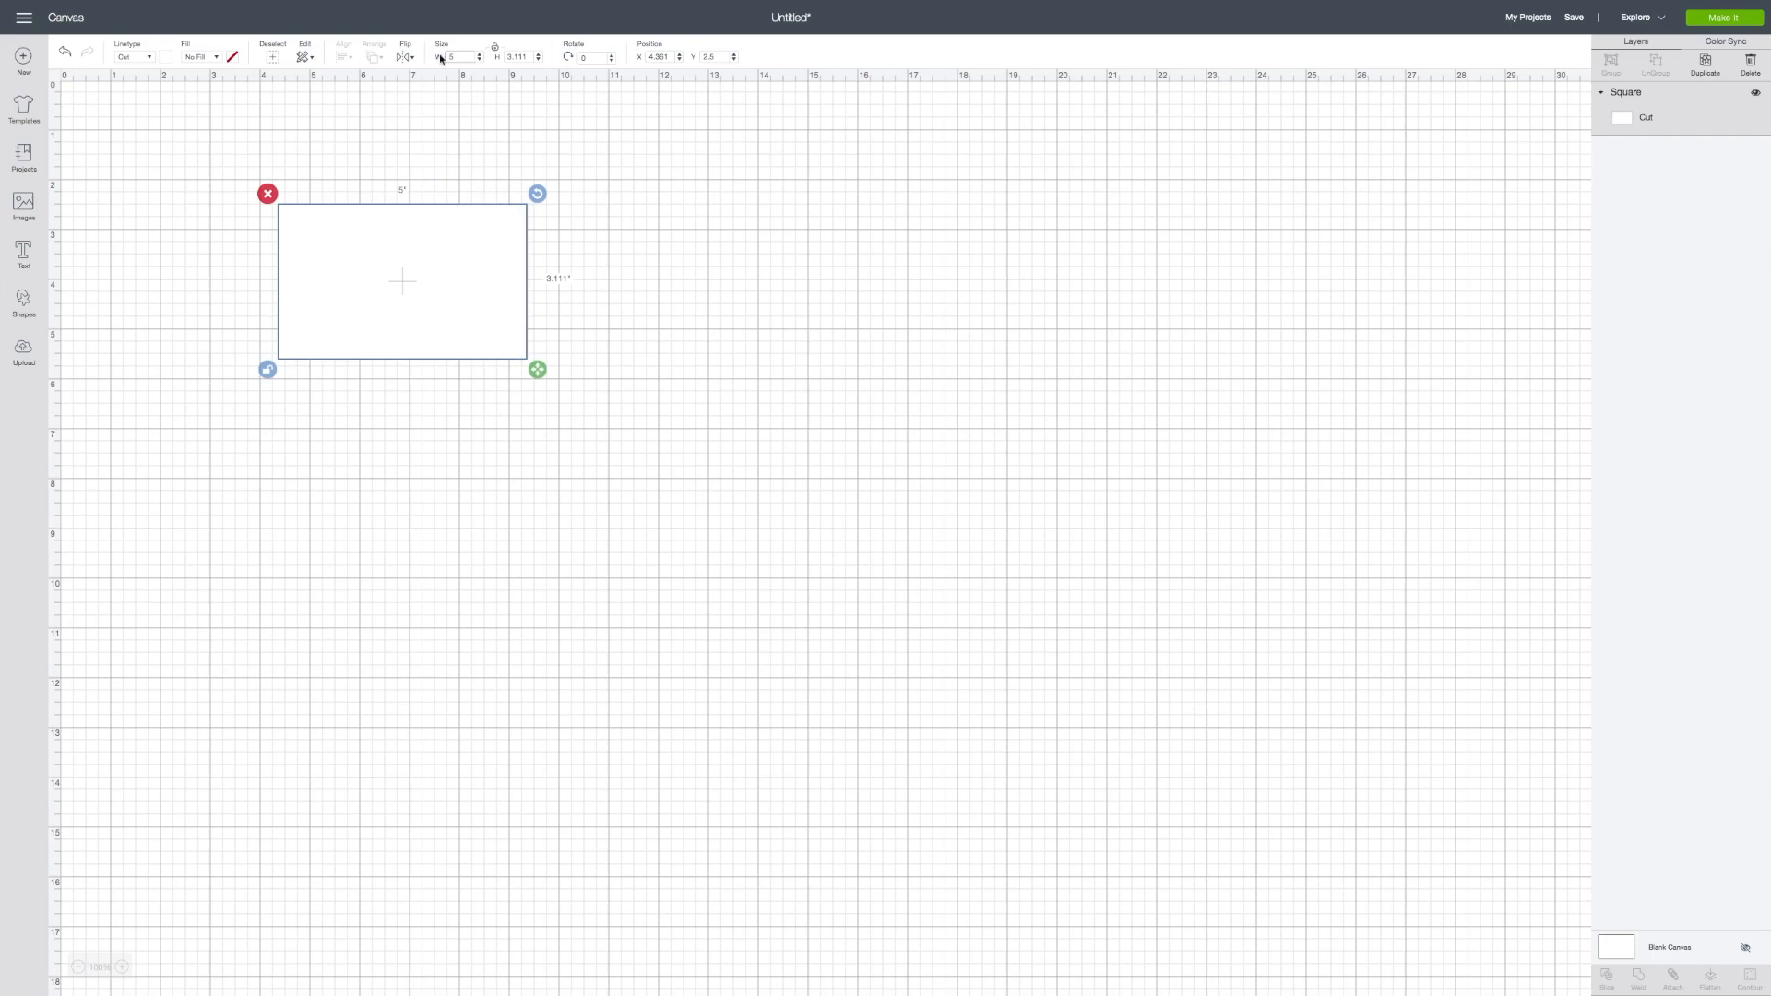
left_click_drag(535, 57, 497, 57)
type("7")
key("Return")
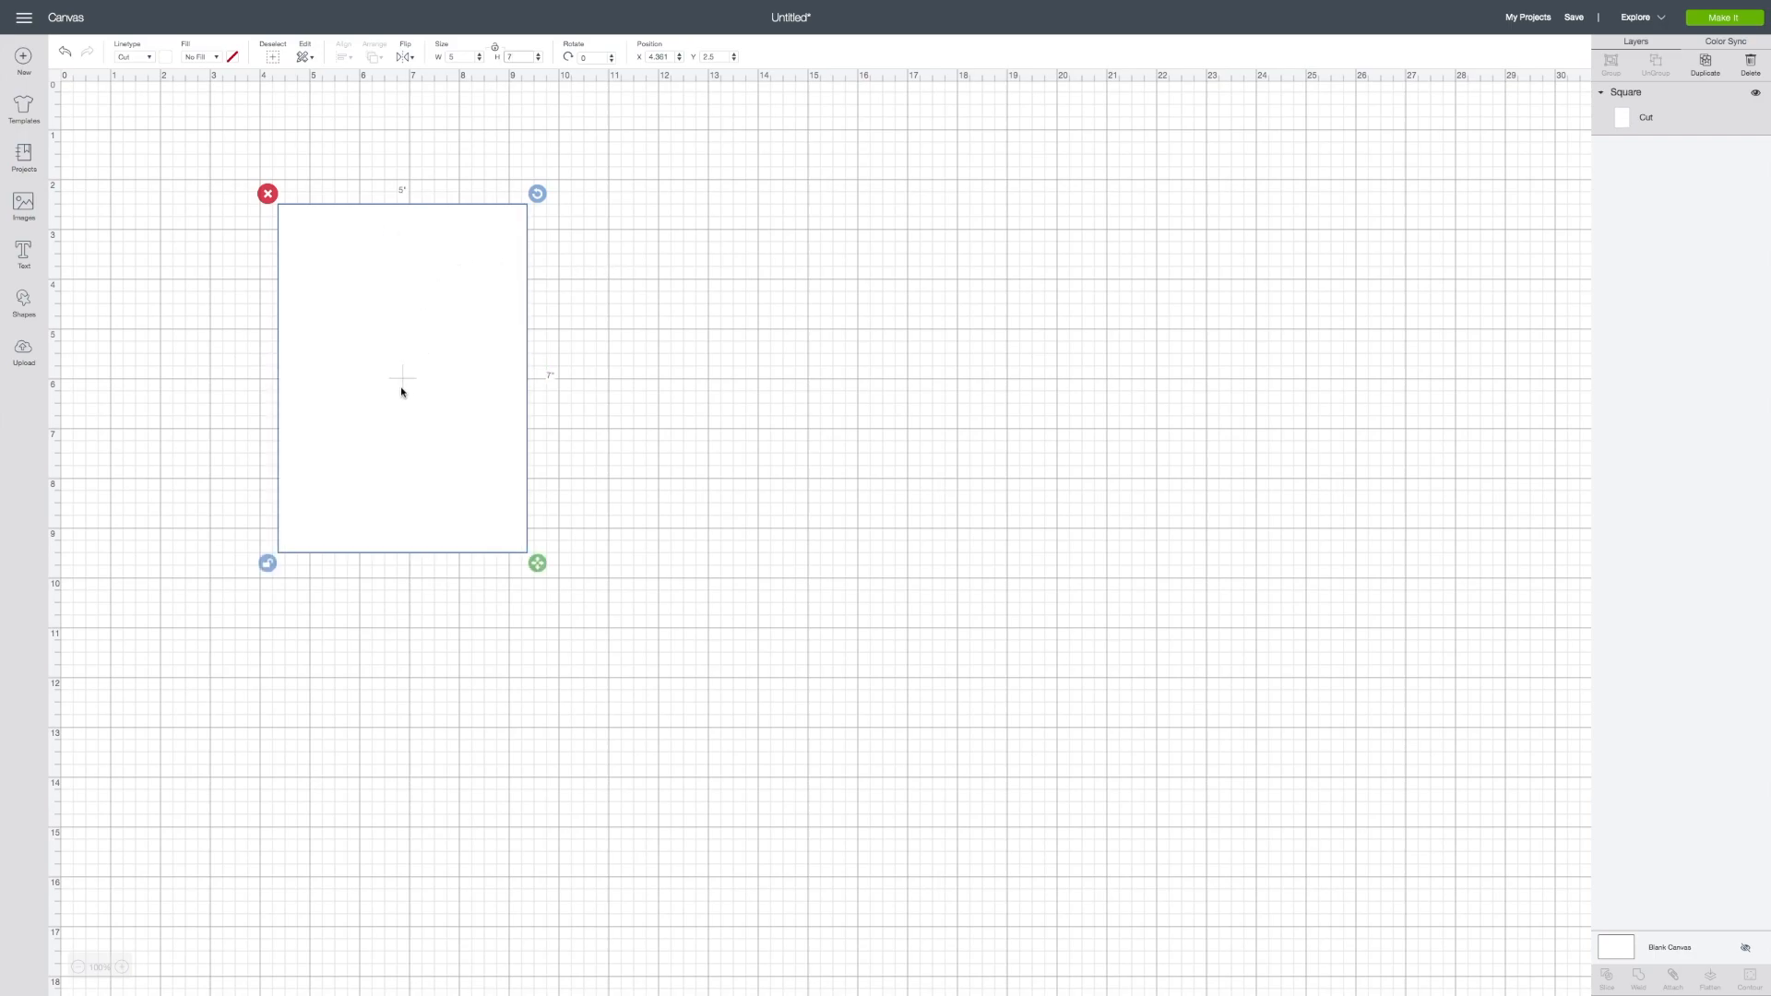
left_click_drag(402, 379, 667, 338)
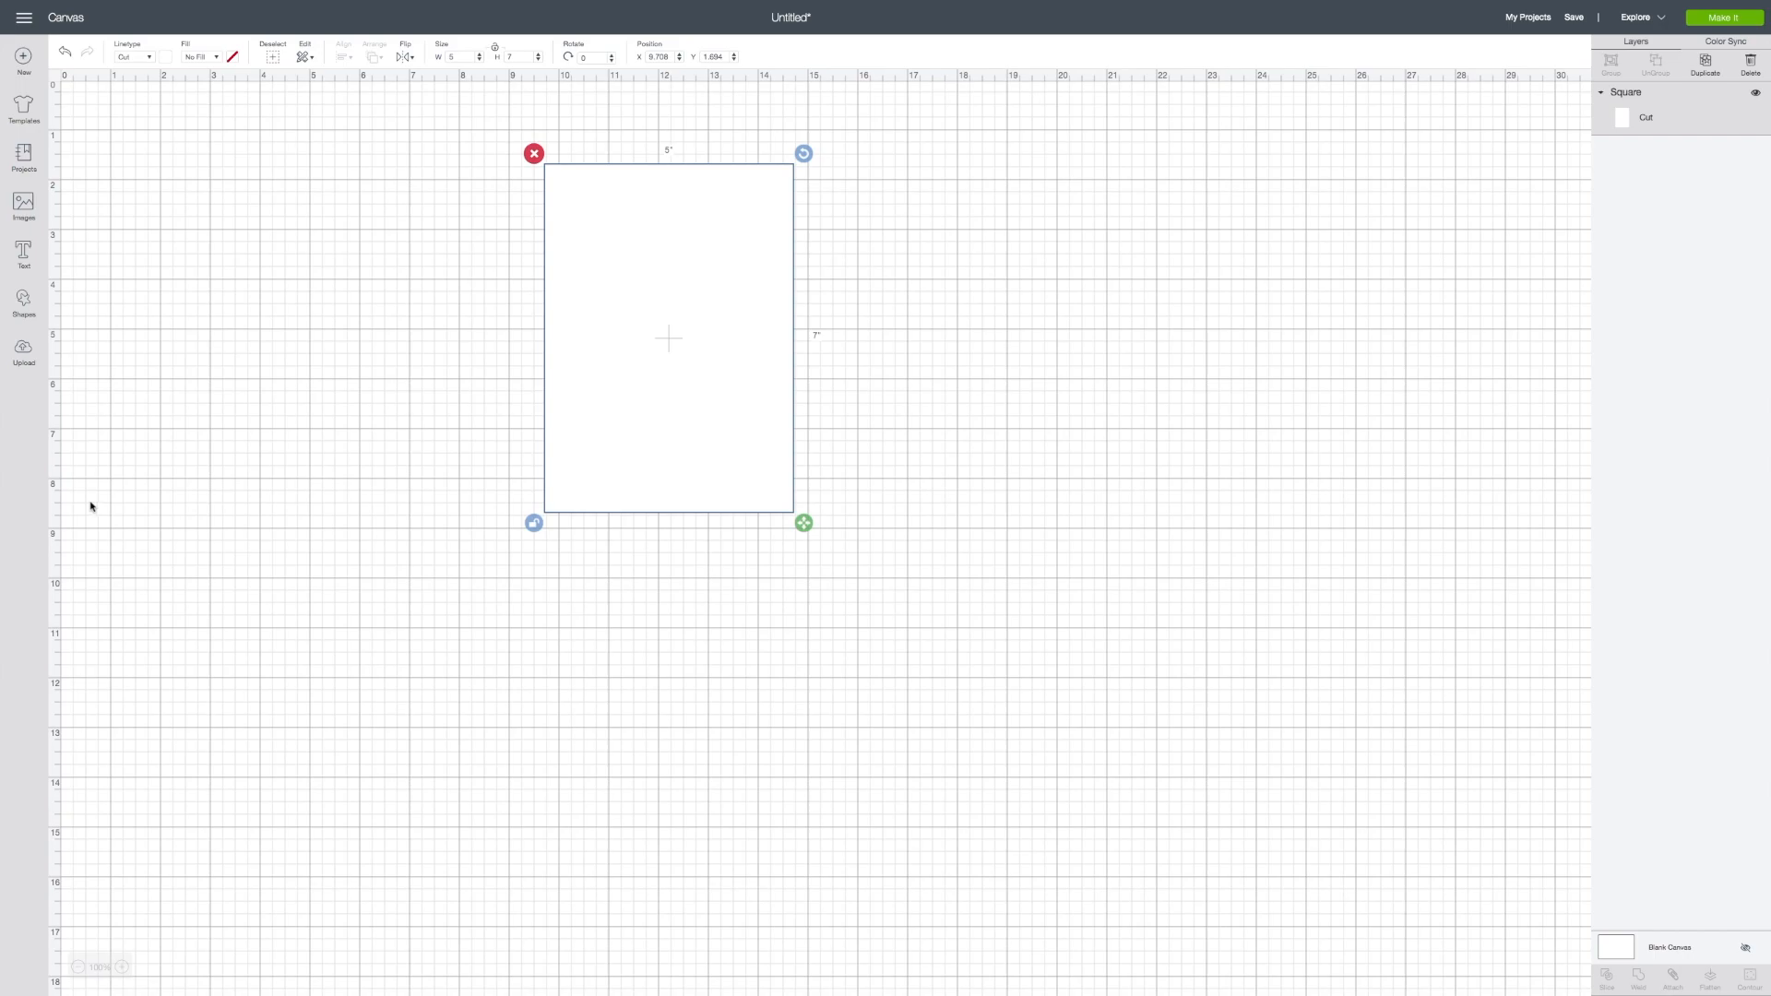
- Search the image library for "Folk Art Border Tulips"
left_click(25, 204)
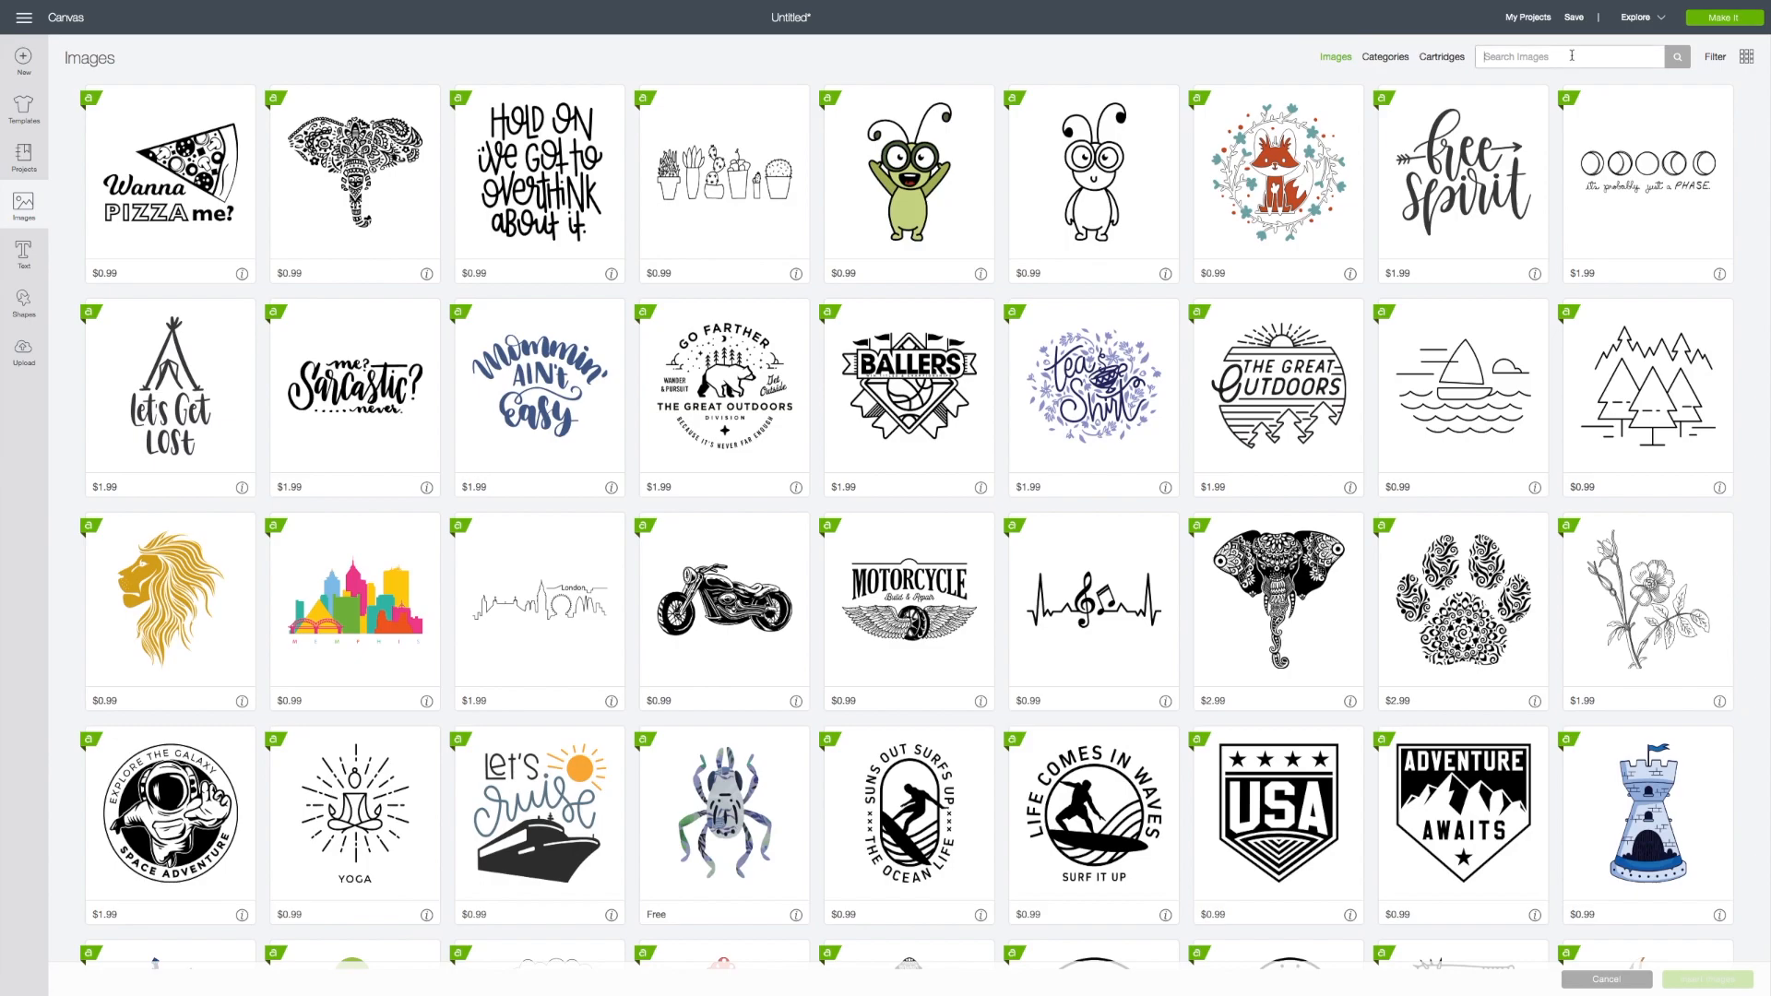
type("Folk Art Border")
key("Return")
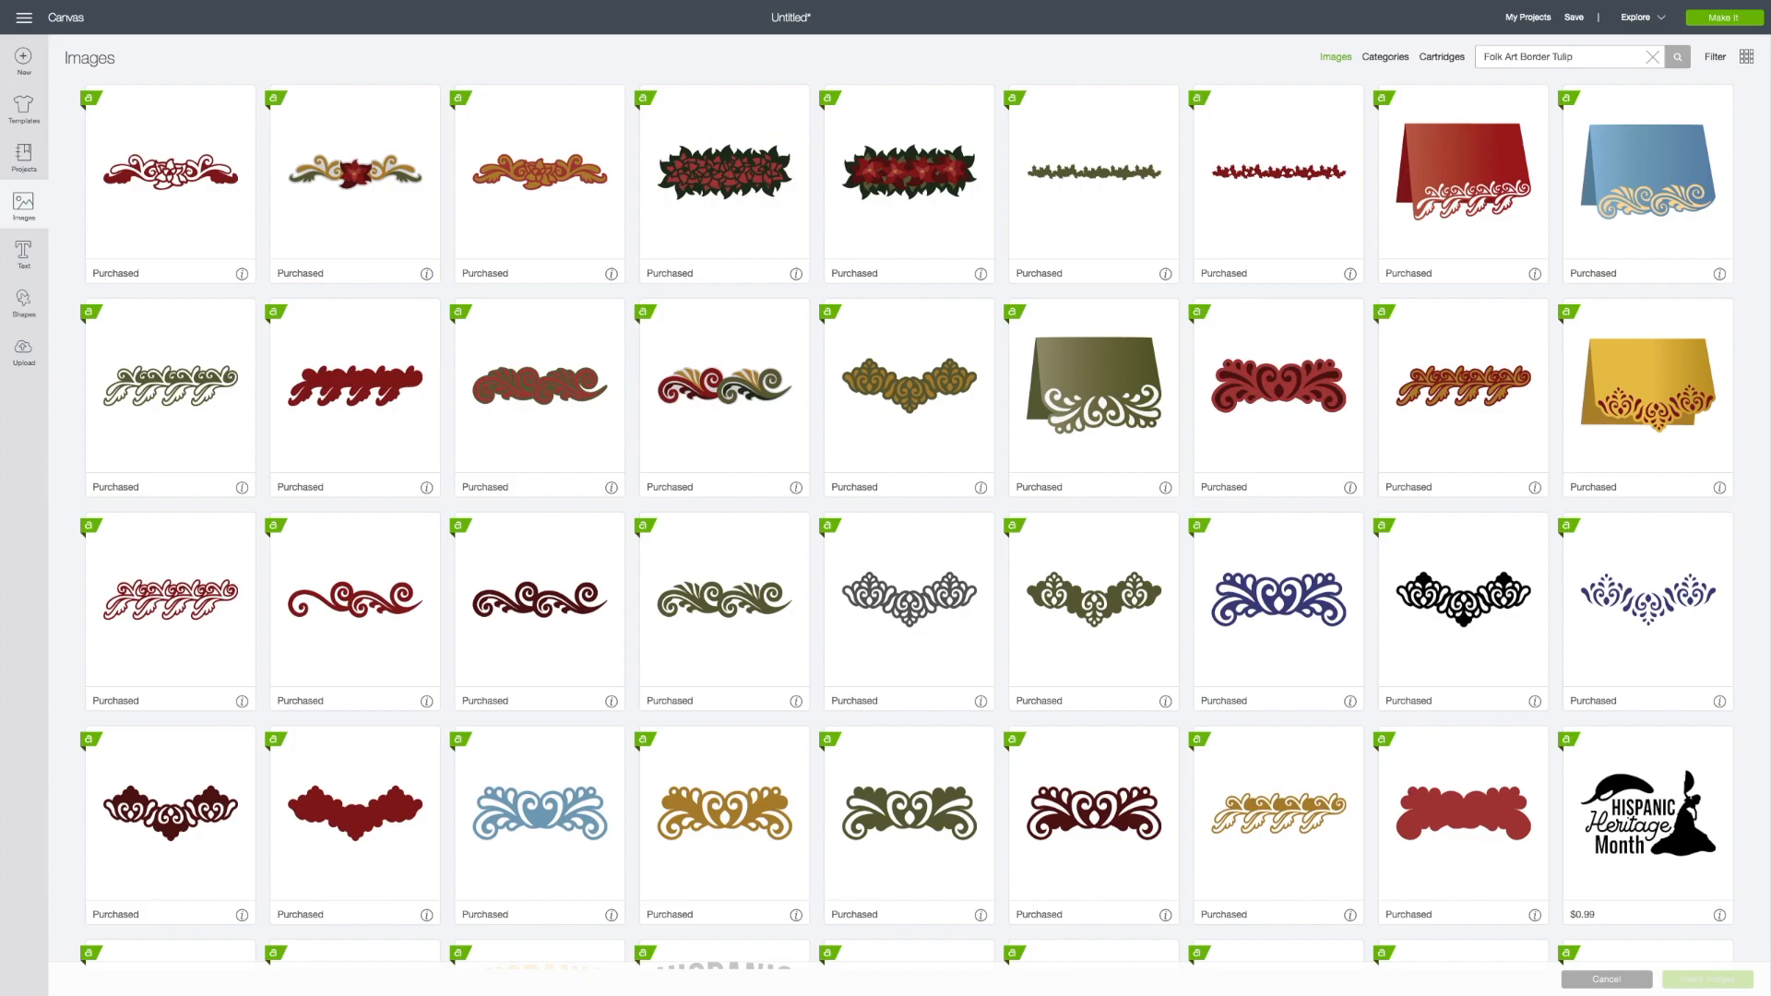
key("Return")
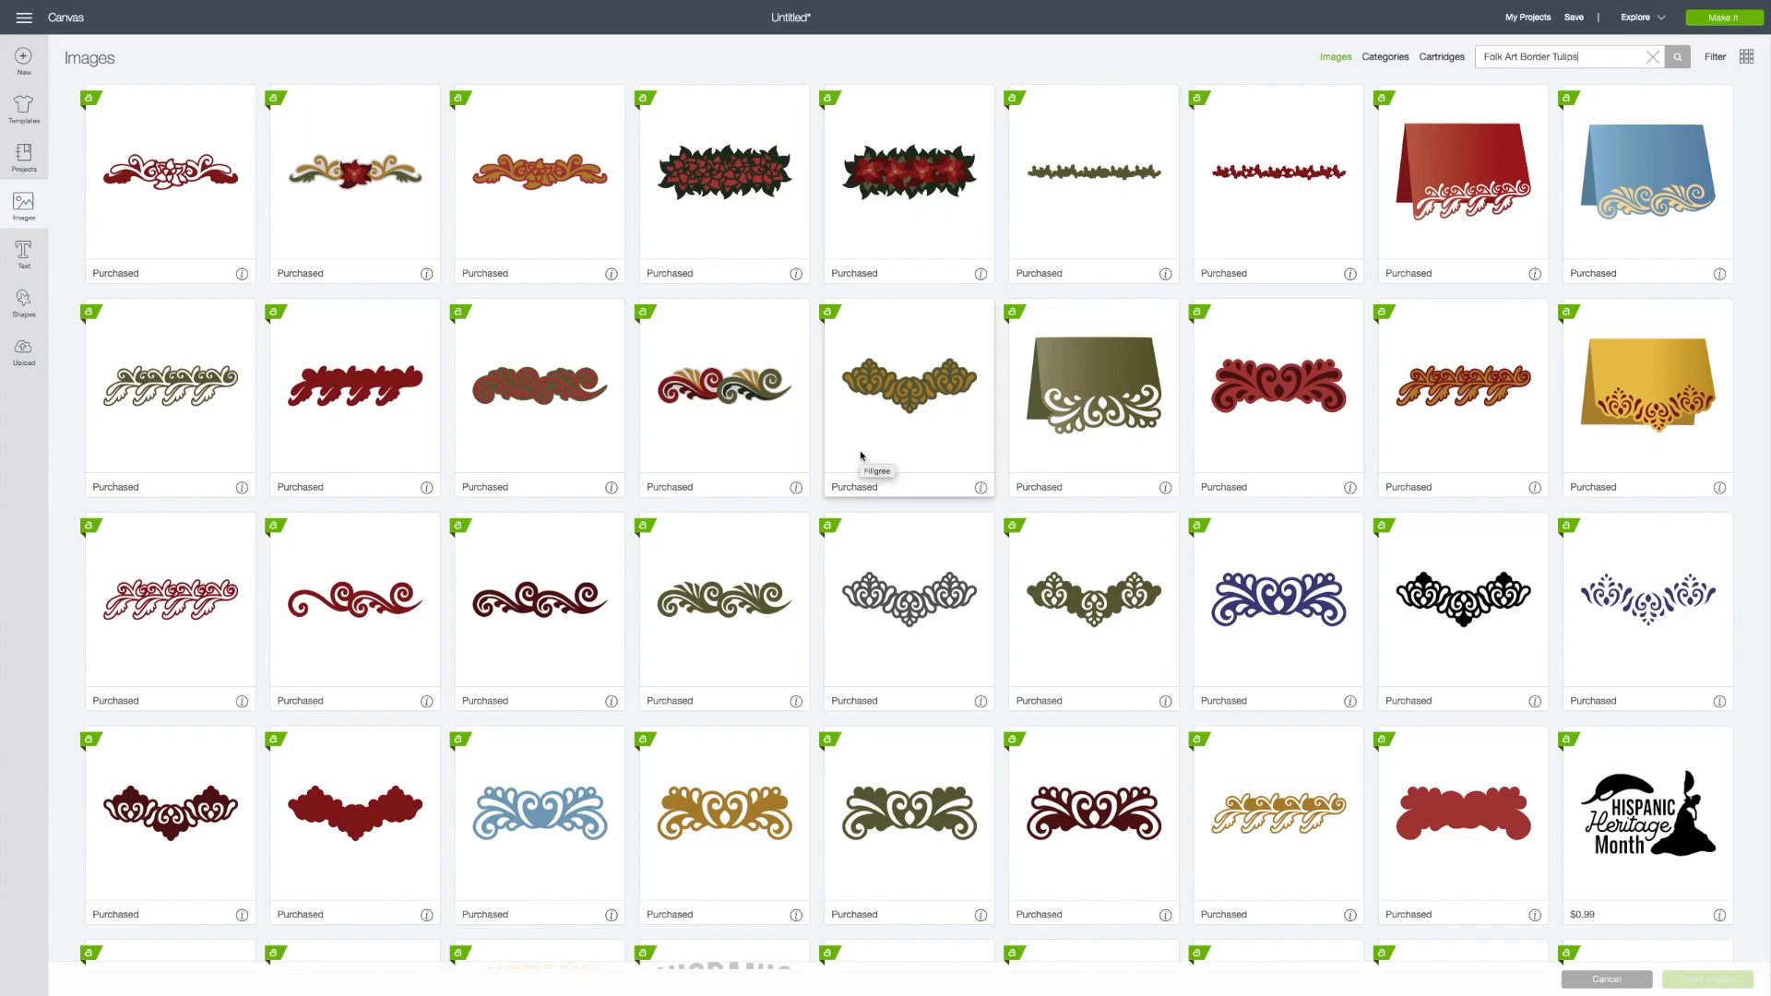
- Look through the search results for the folk art tulip border designs
scroll(952, 501, "down", 4)
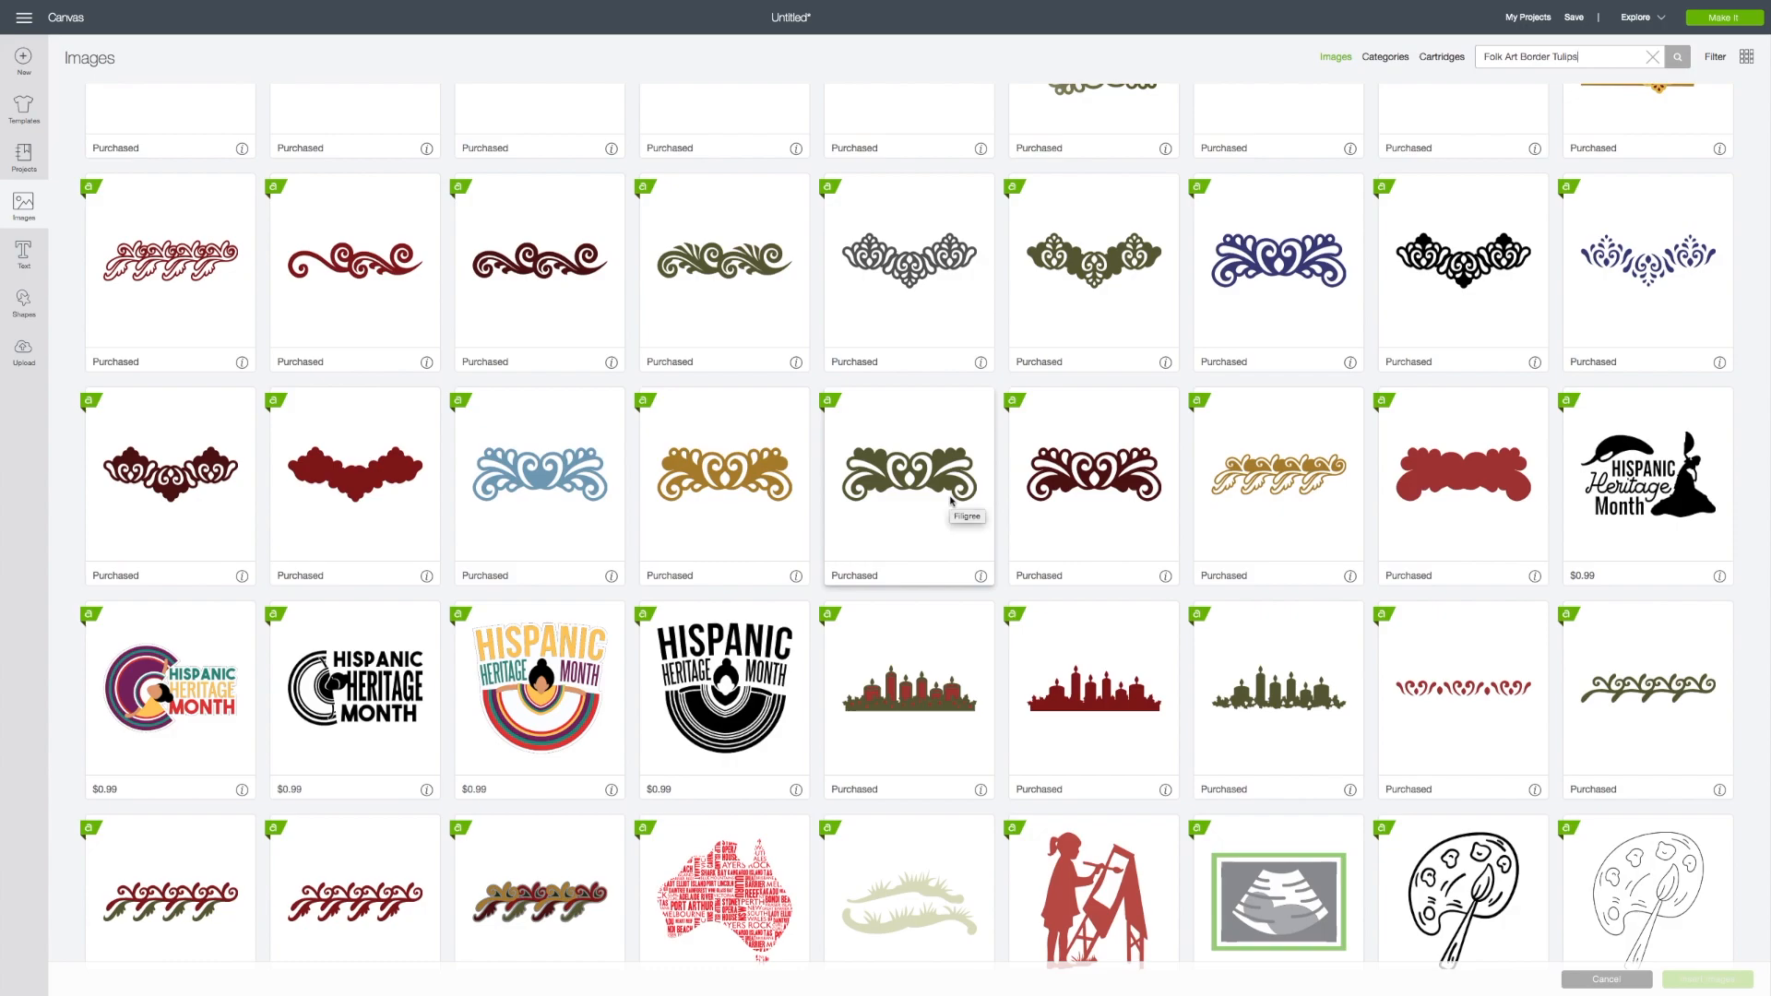
scroll(951, 501, "down", 1)
scroll(951, 501, "down", 5)
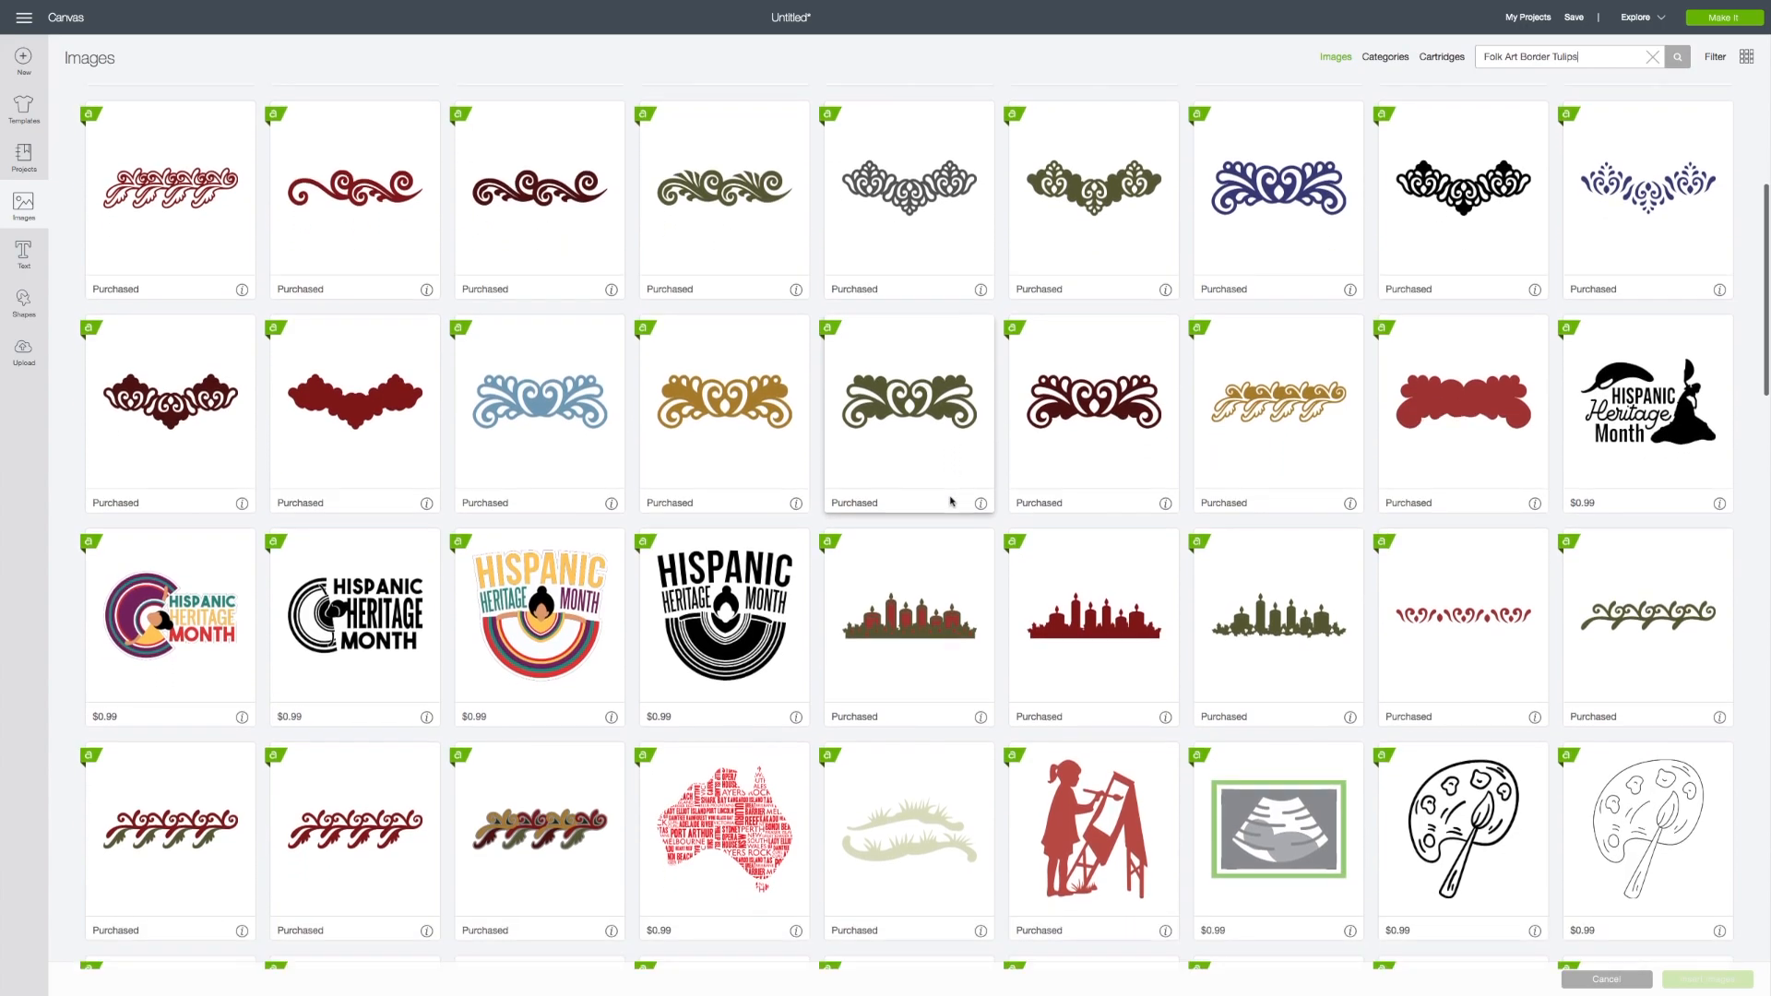
scroll(952, 501, "down", 6)
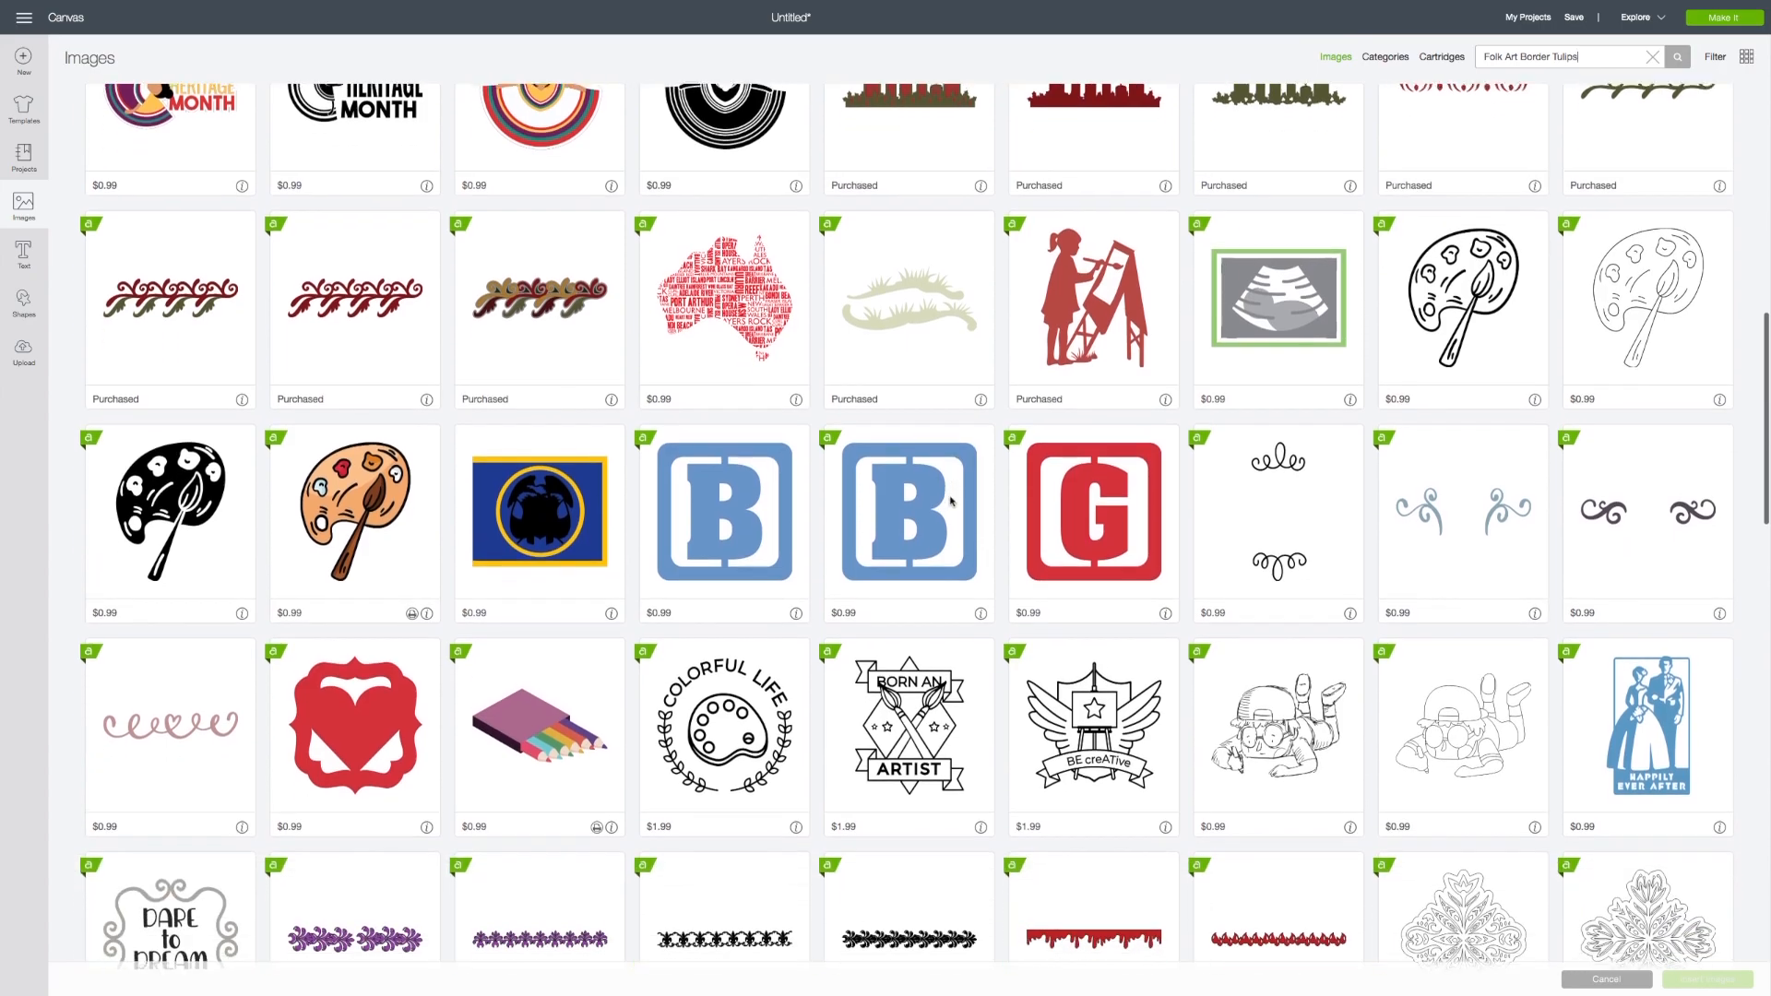
scroll(952, 501, "down", 11)
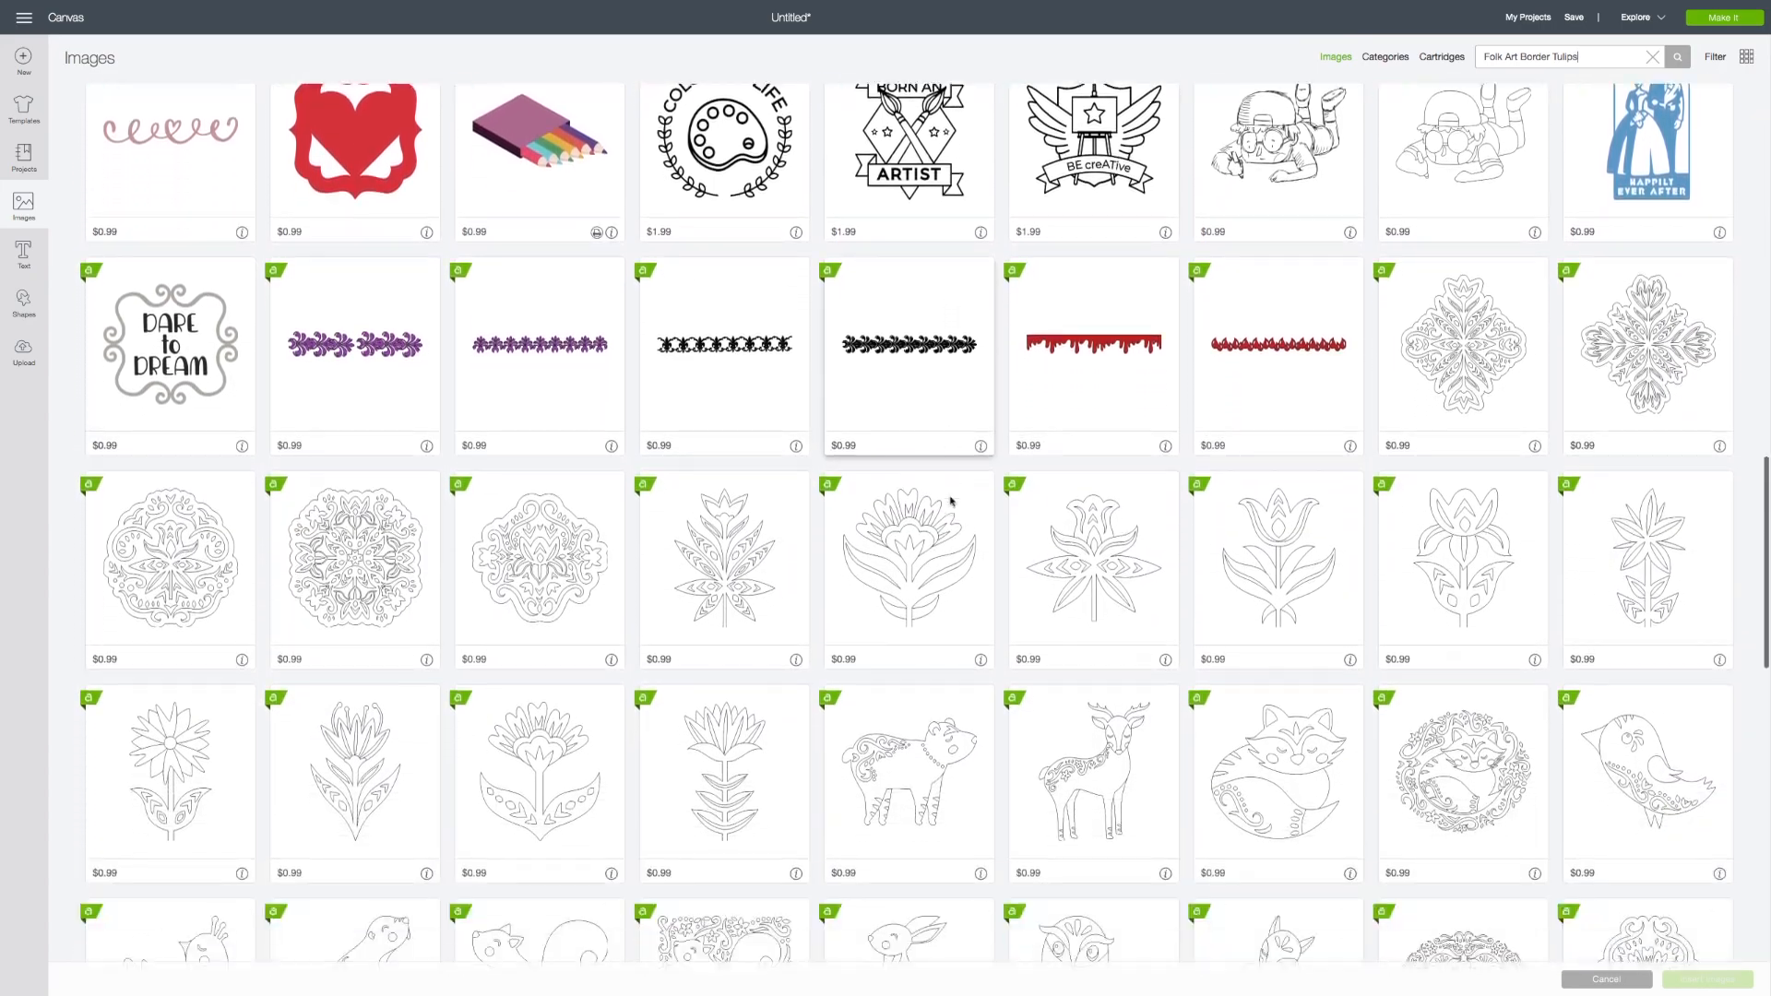
scroll(952, 501, "down", 5)
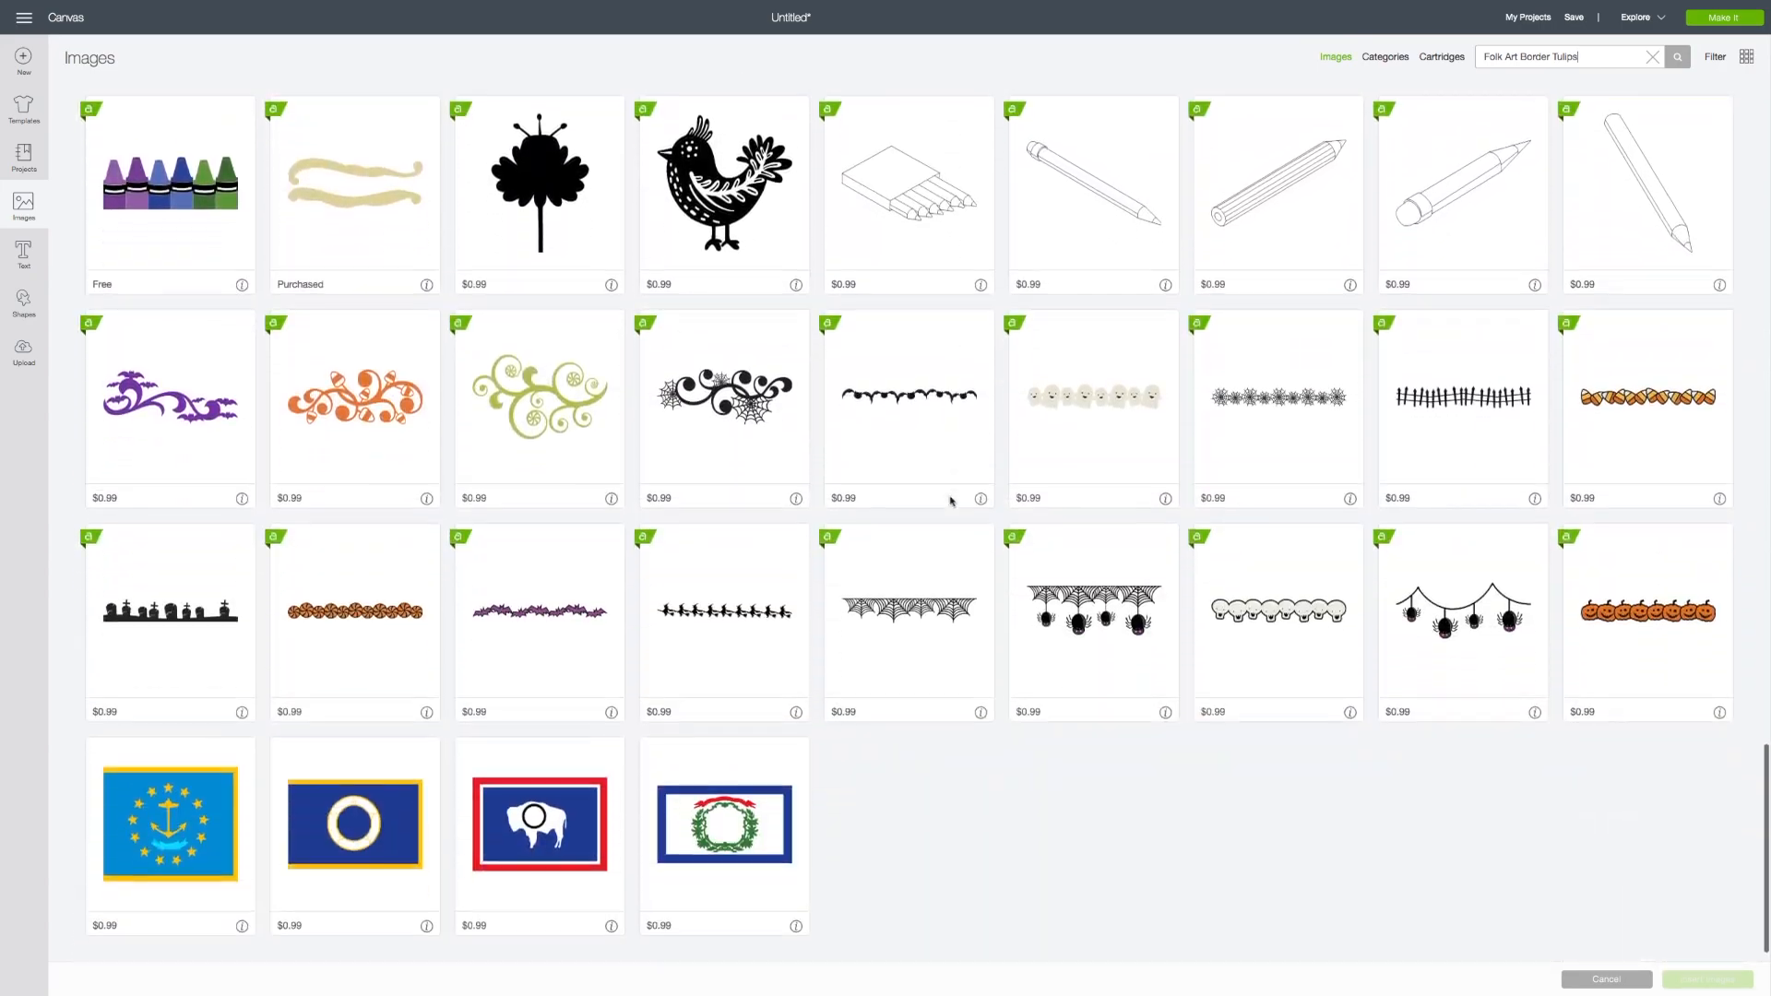
scroll(952, 501, "down", 12)
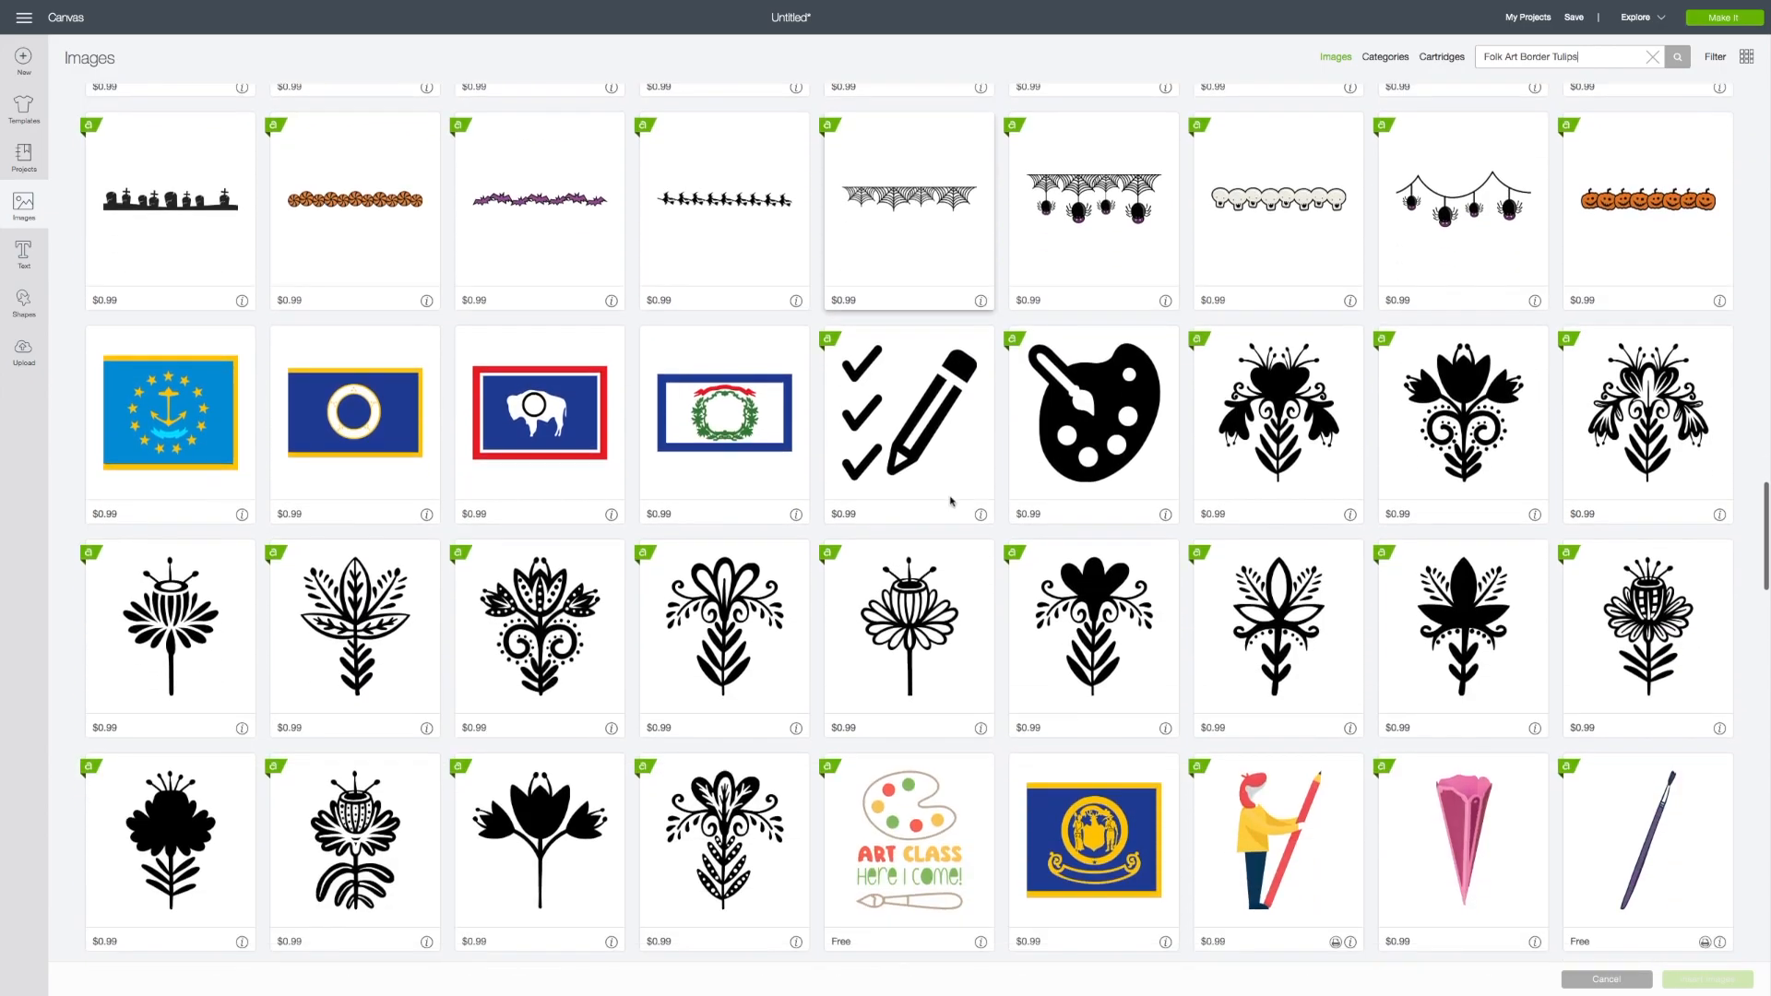
scroll(952, 501, "down", 9)
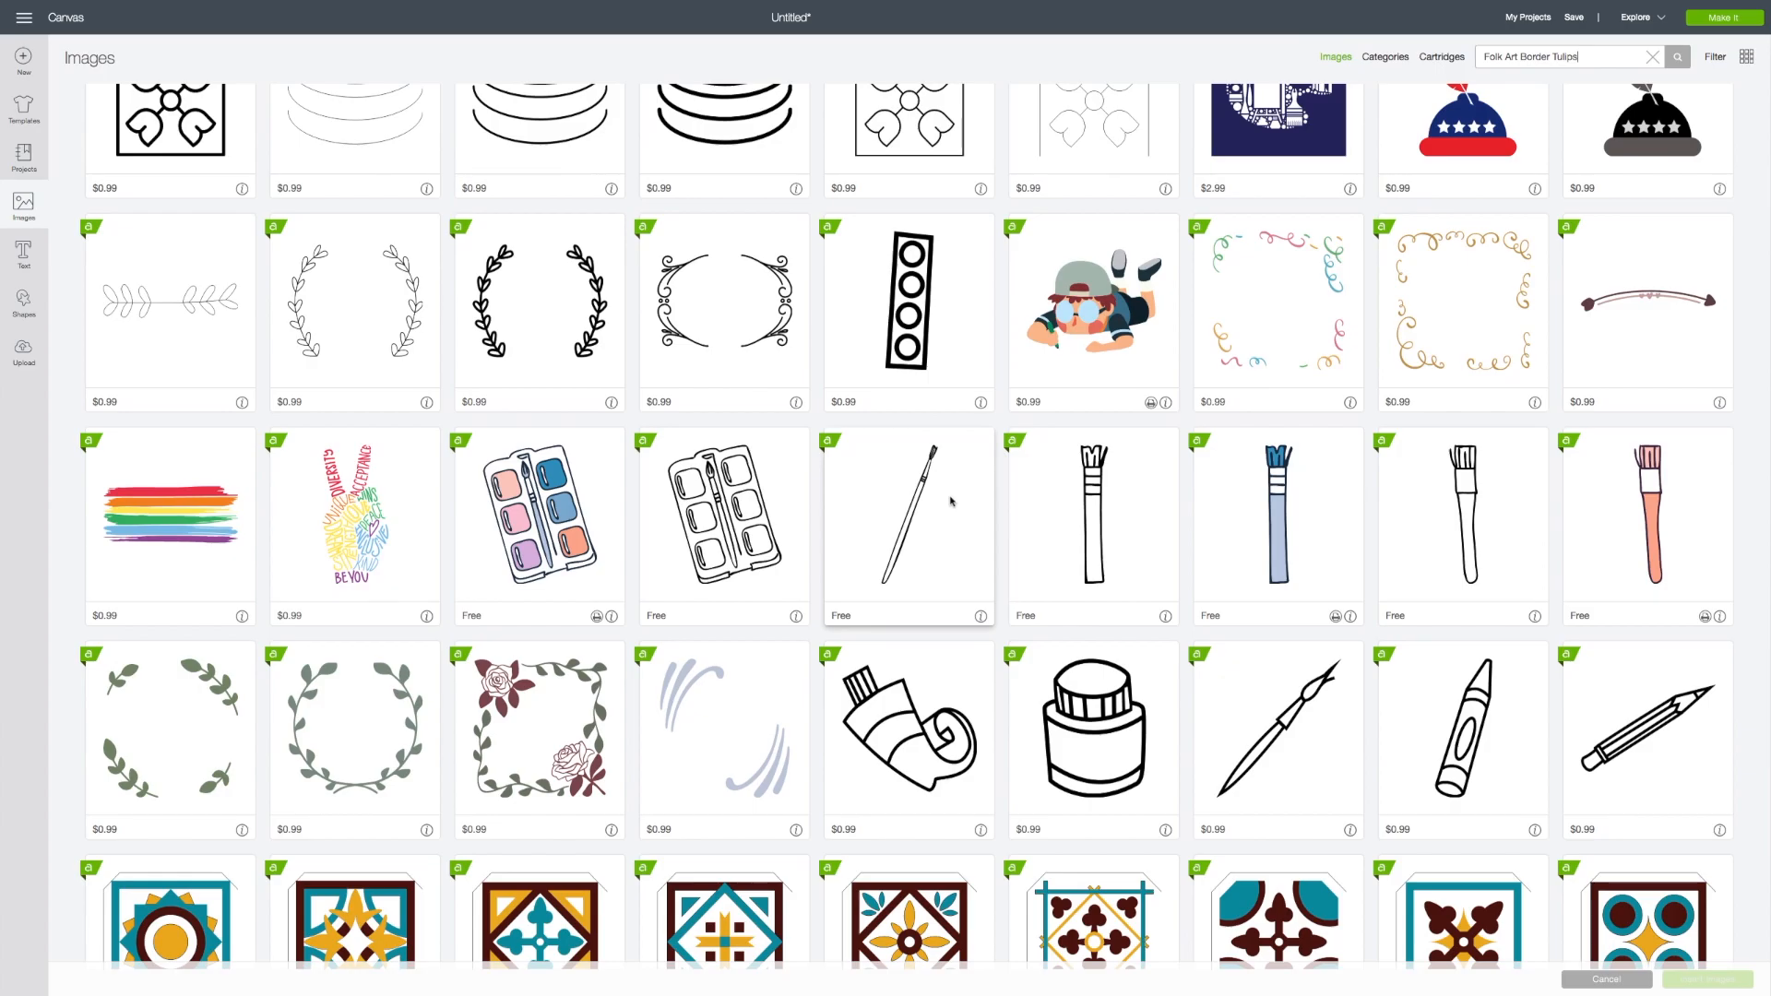
scroll(951, 500, "down", 5)
scroll(951, 501, "up", 15)
scroll(942, 526, "up", 20)
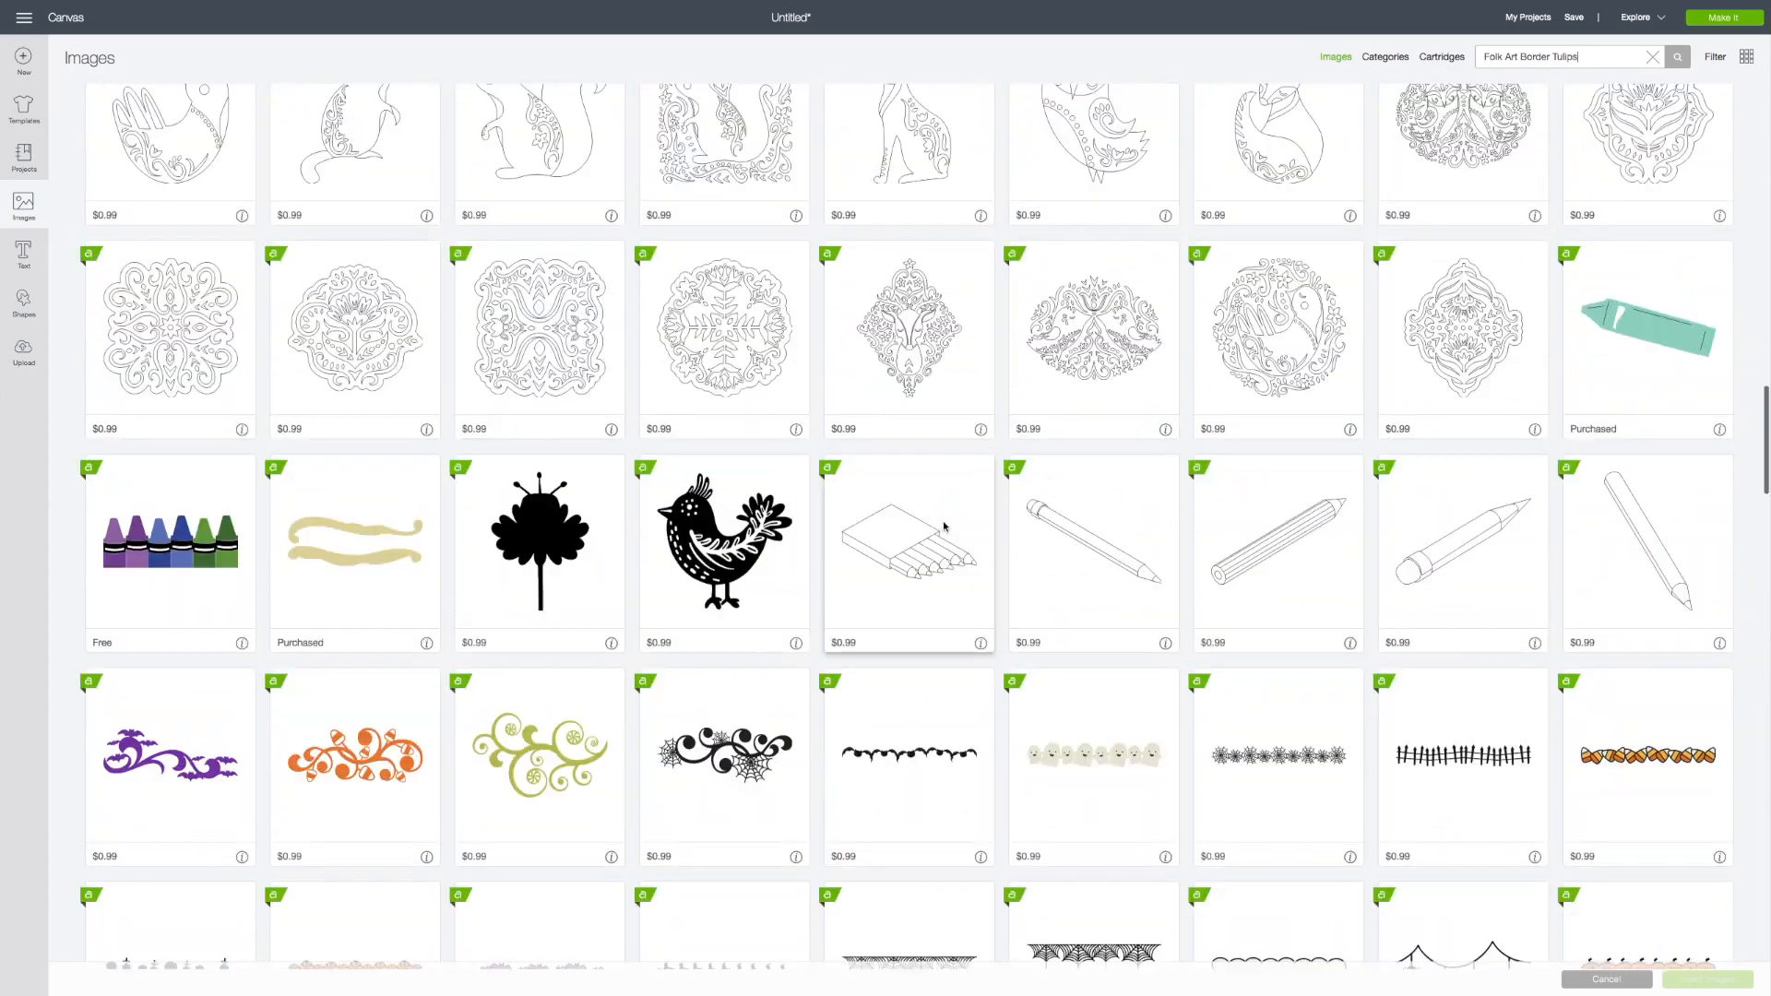
scroll(943, 526, "up", 15)
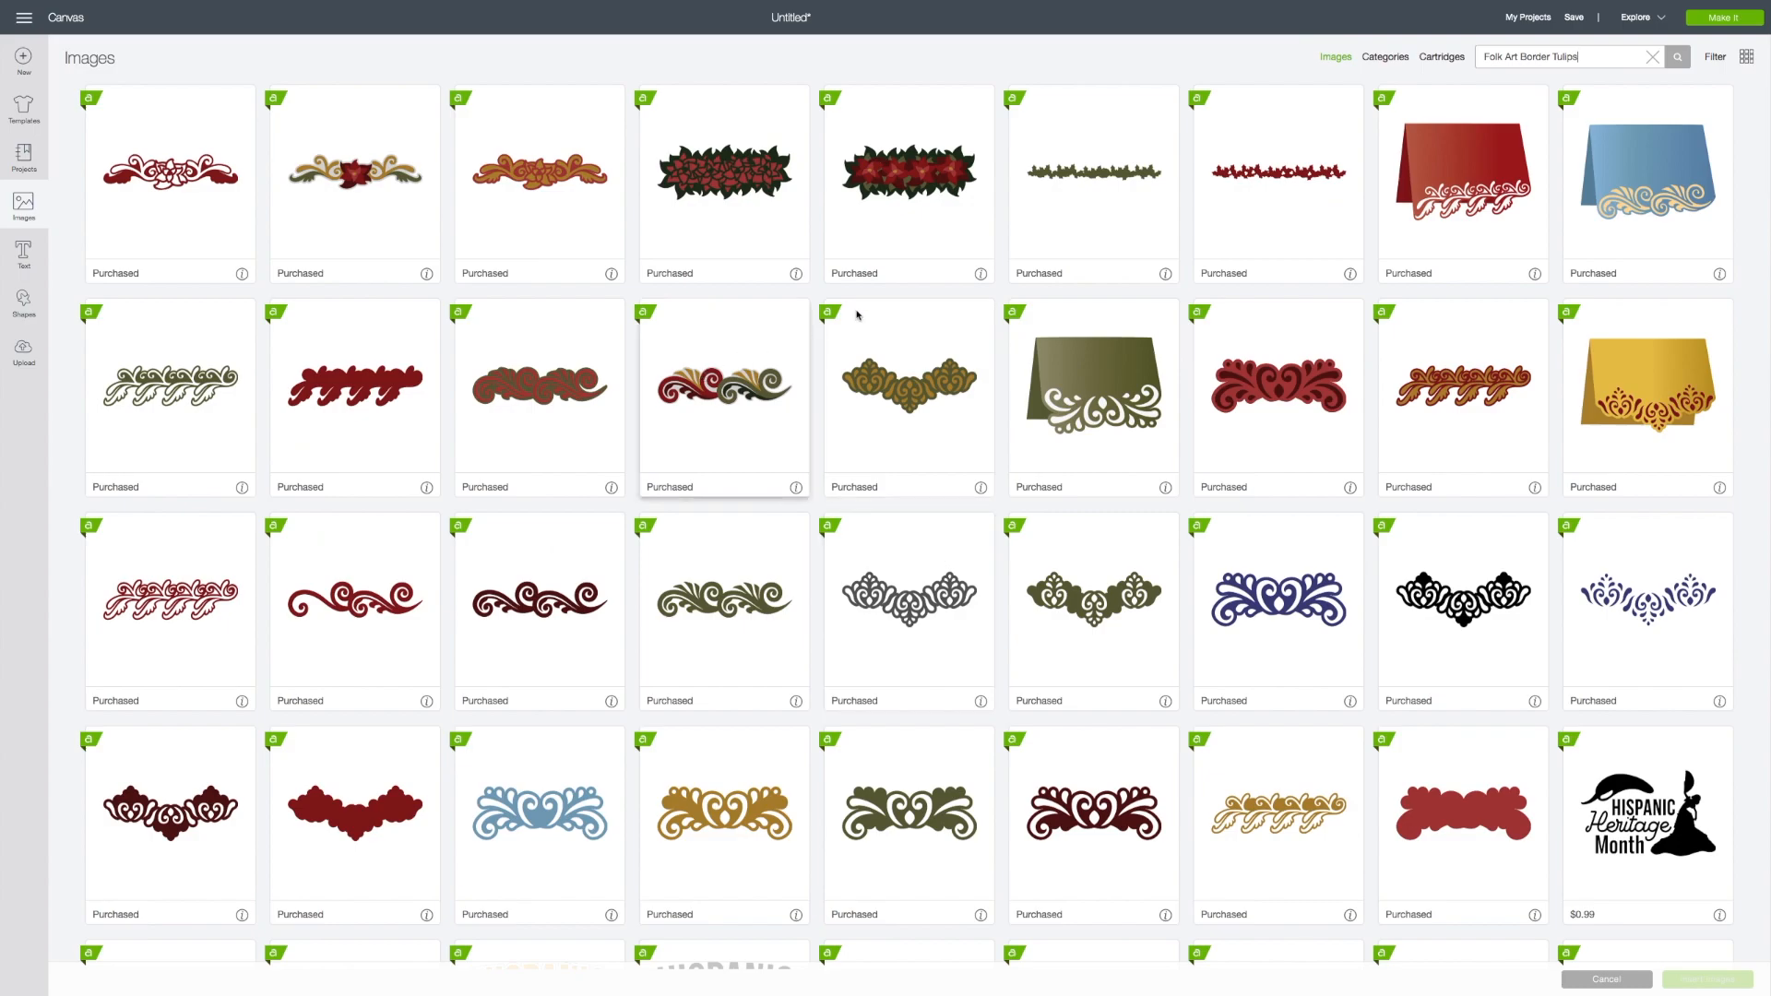
- Switch the image results to smaller thumbnails and filter them to Purchased images only
left_click(1746, 60)
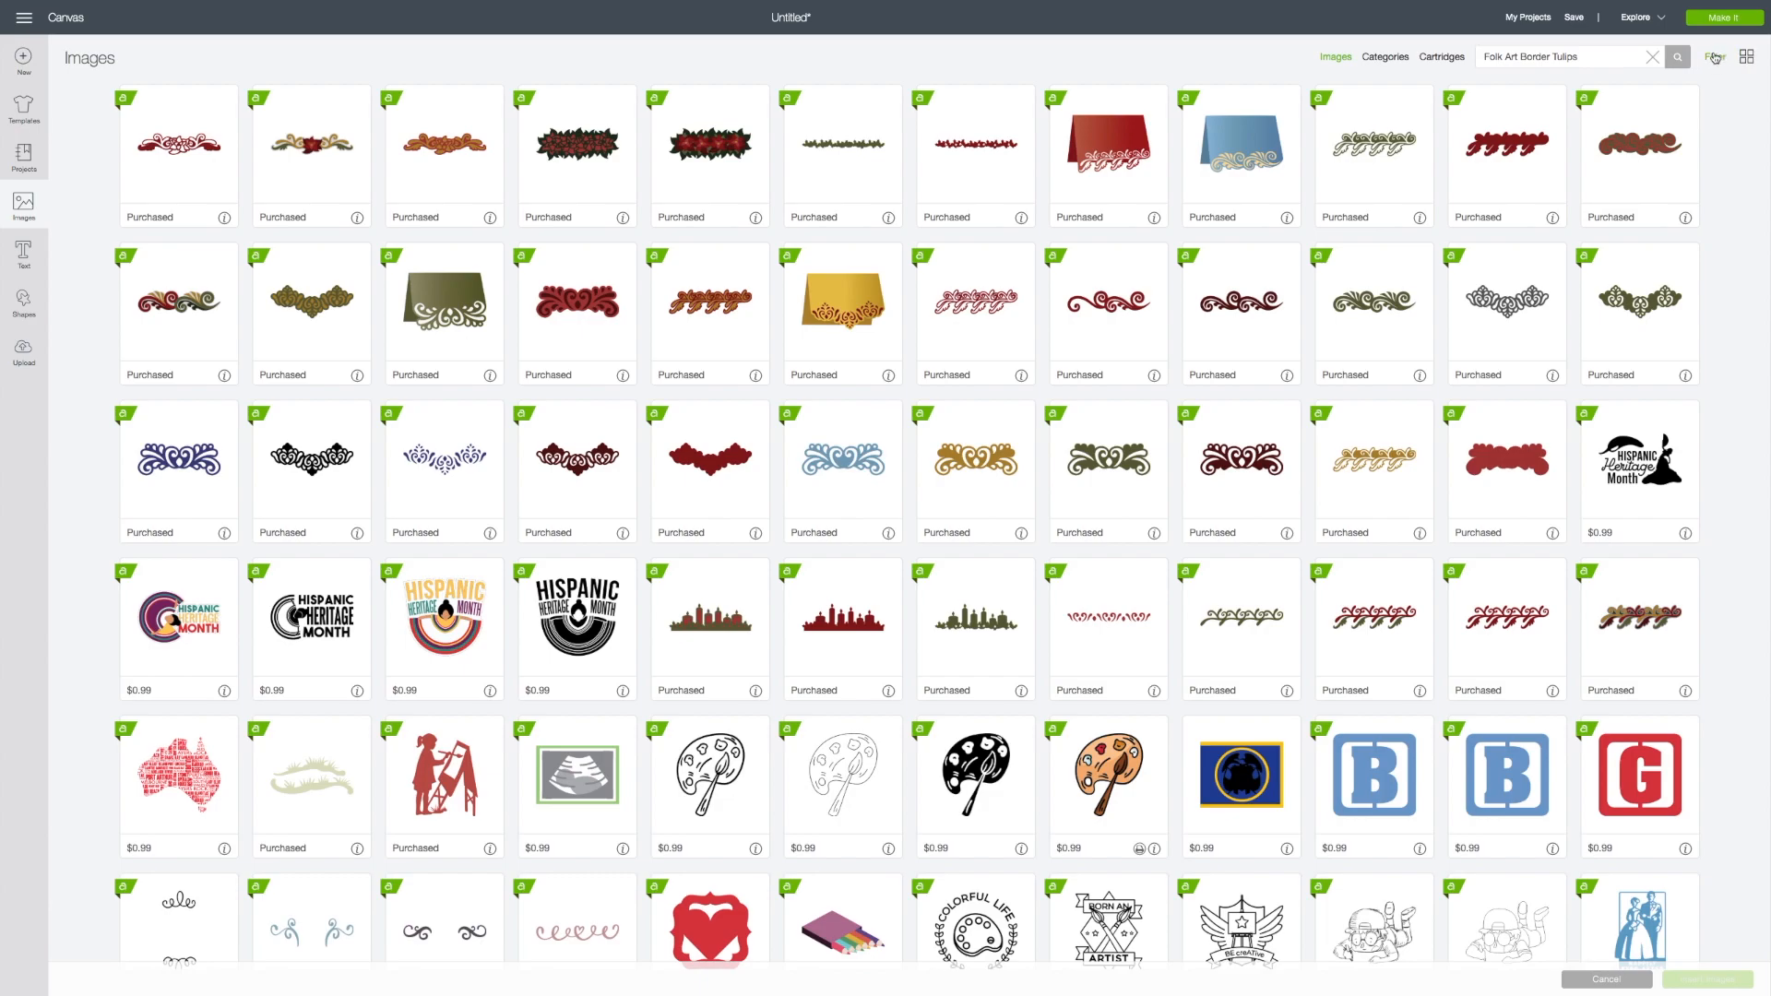
left_click(1715, 59)
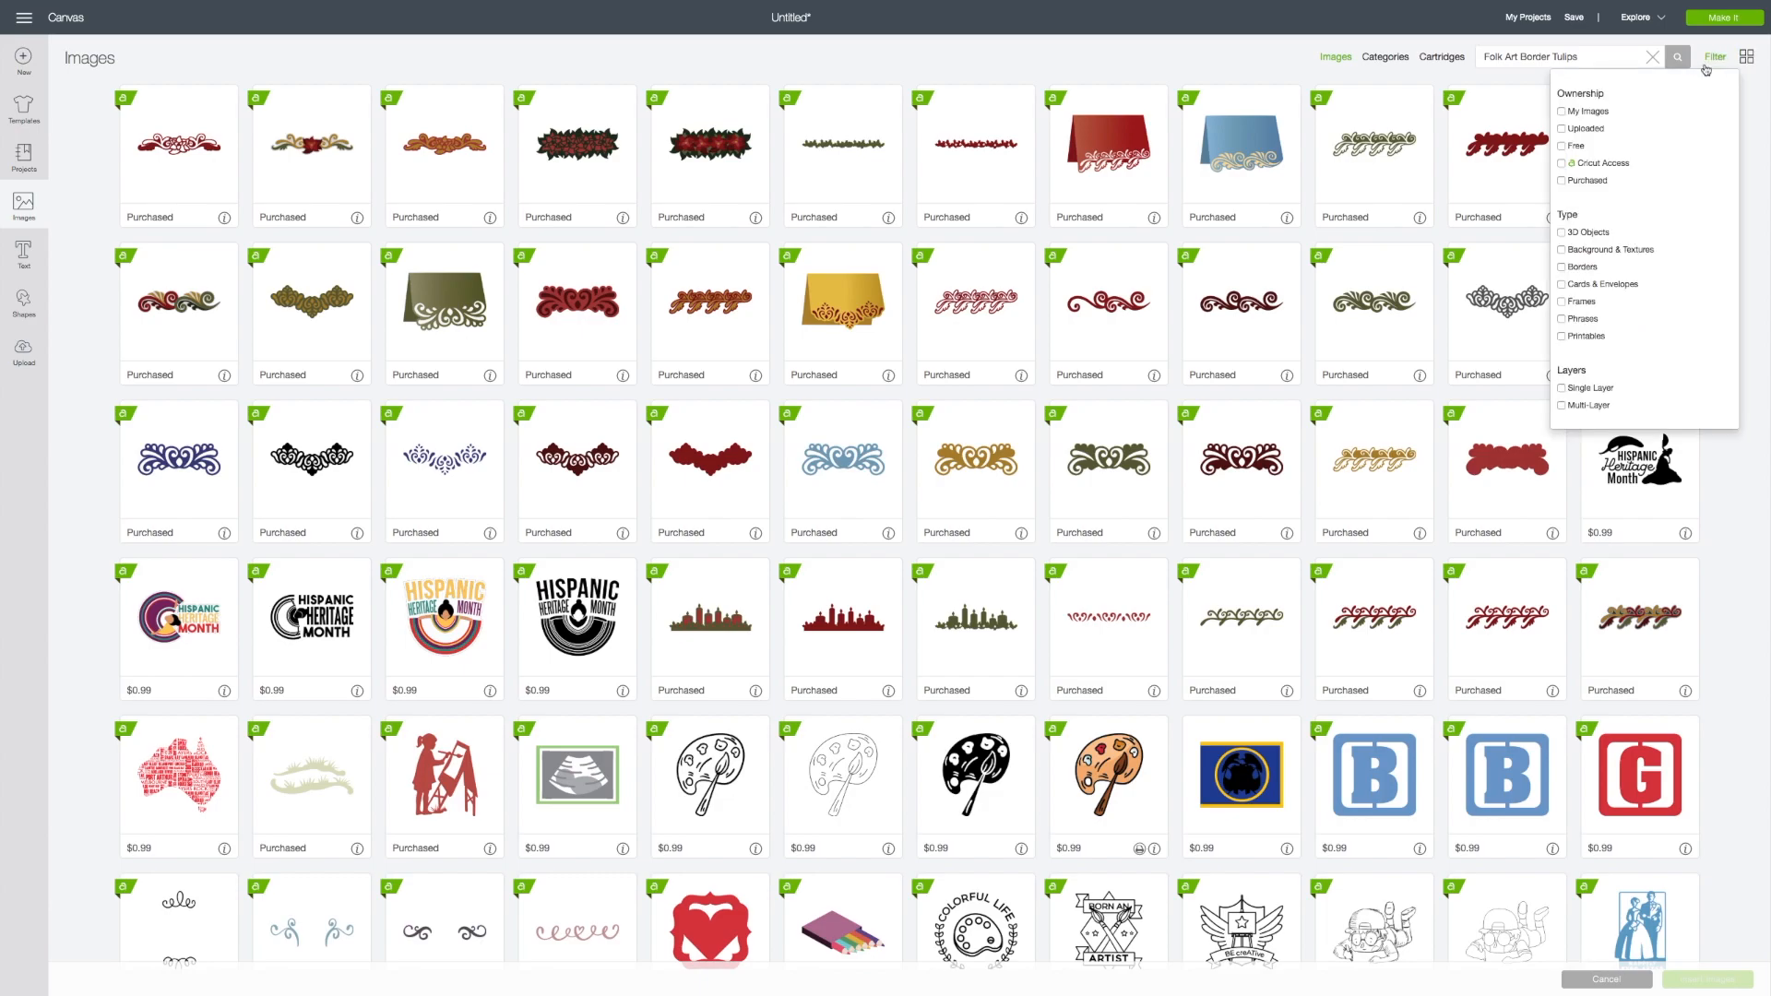
left_click(1563, 182)
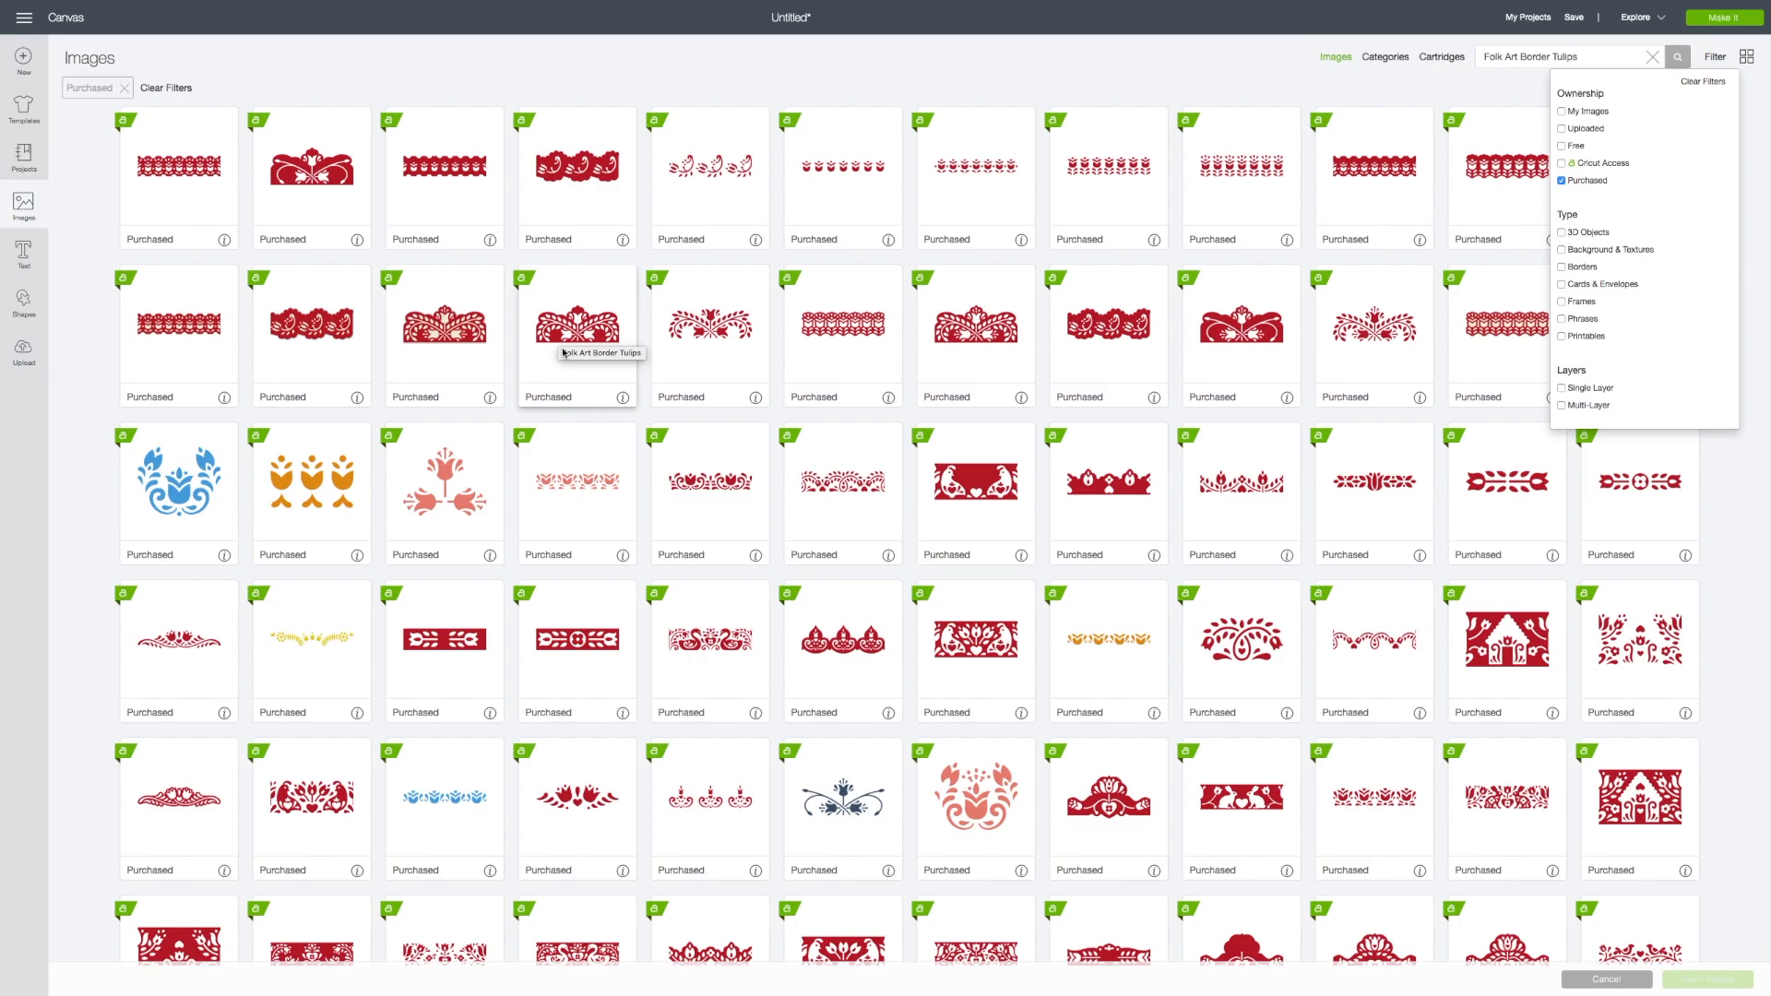
- Select the three similar arched Folk Art Border Tulips images in the second row and insert them on the canvas
left_click(467, 348)
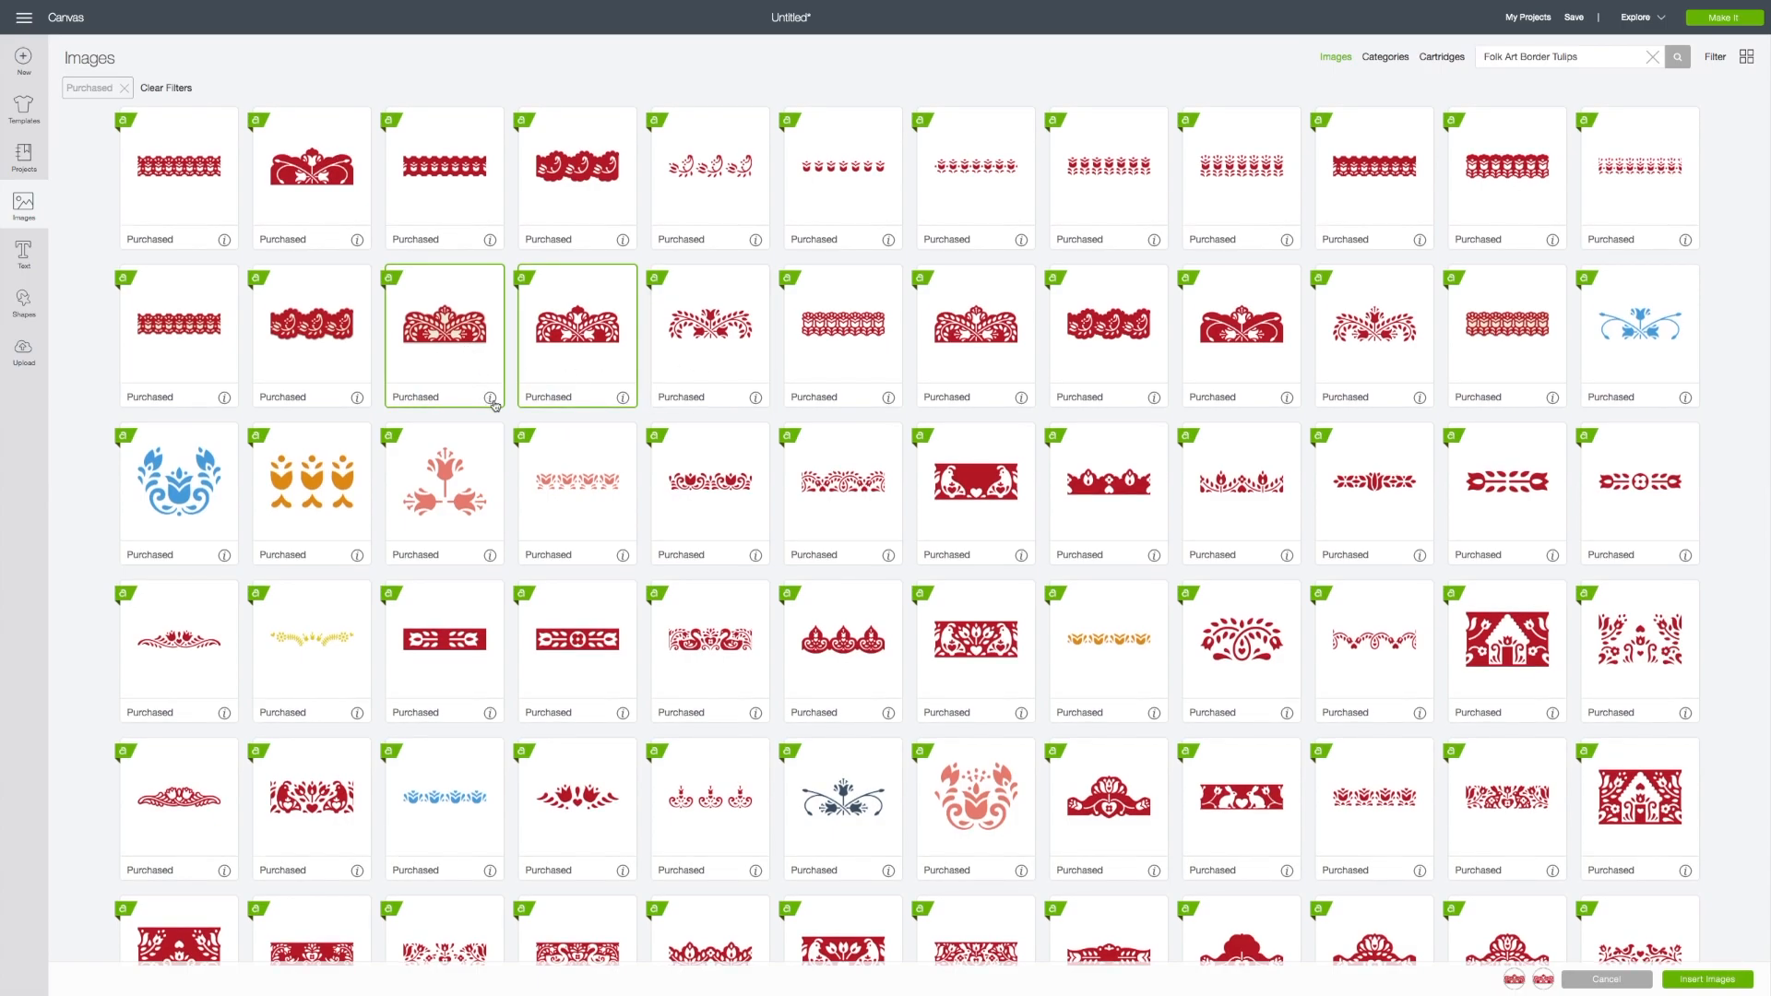
mouse_move(491, 400)
mouse_move(624, 400)
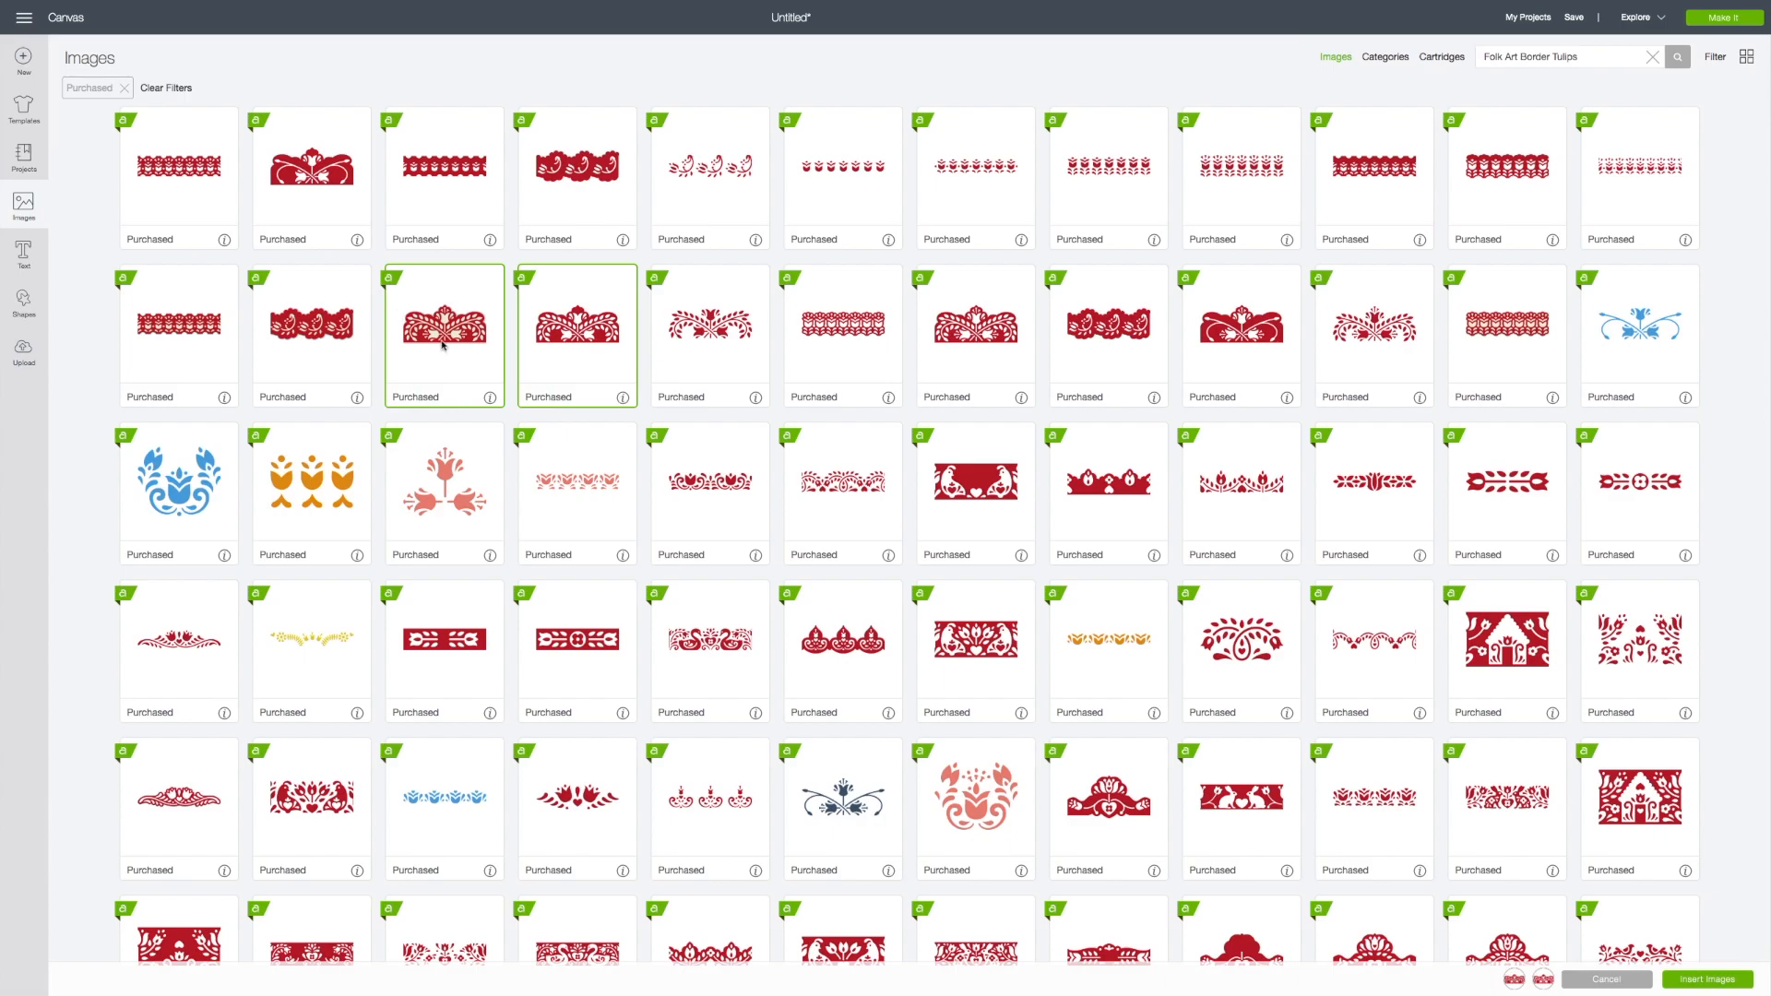
left_click(989, 341)
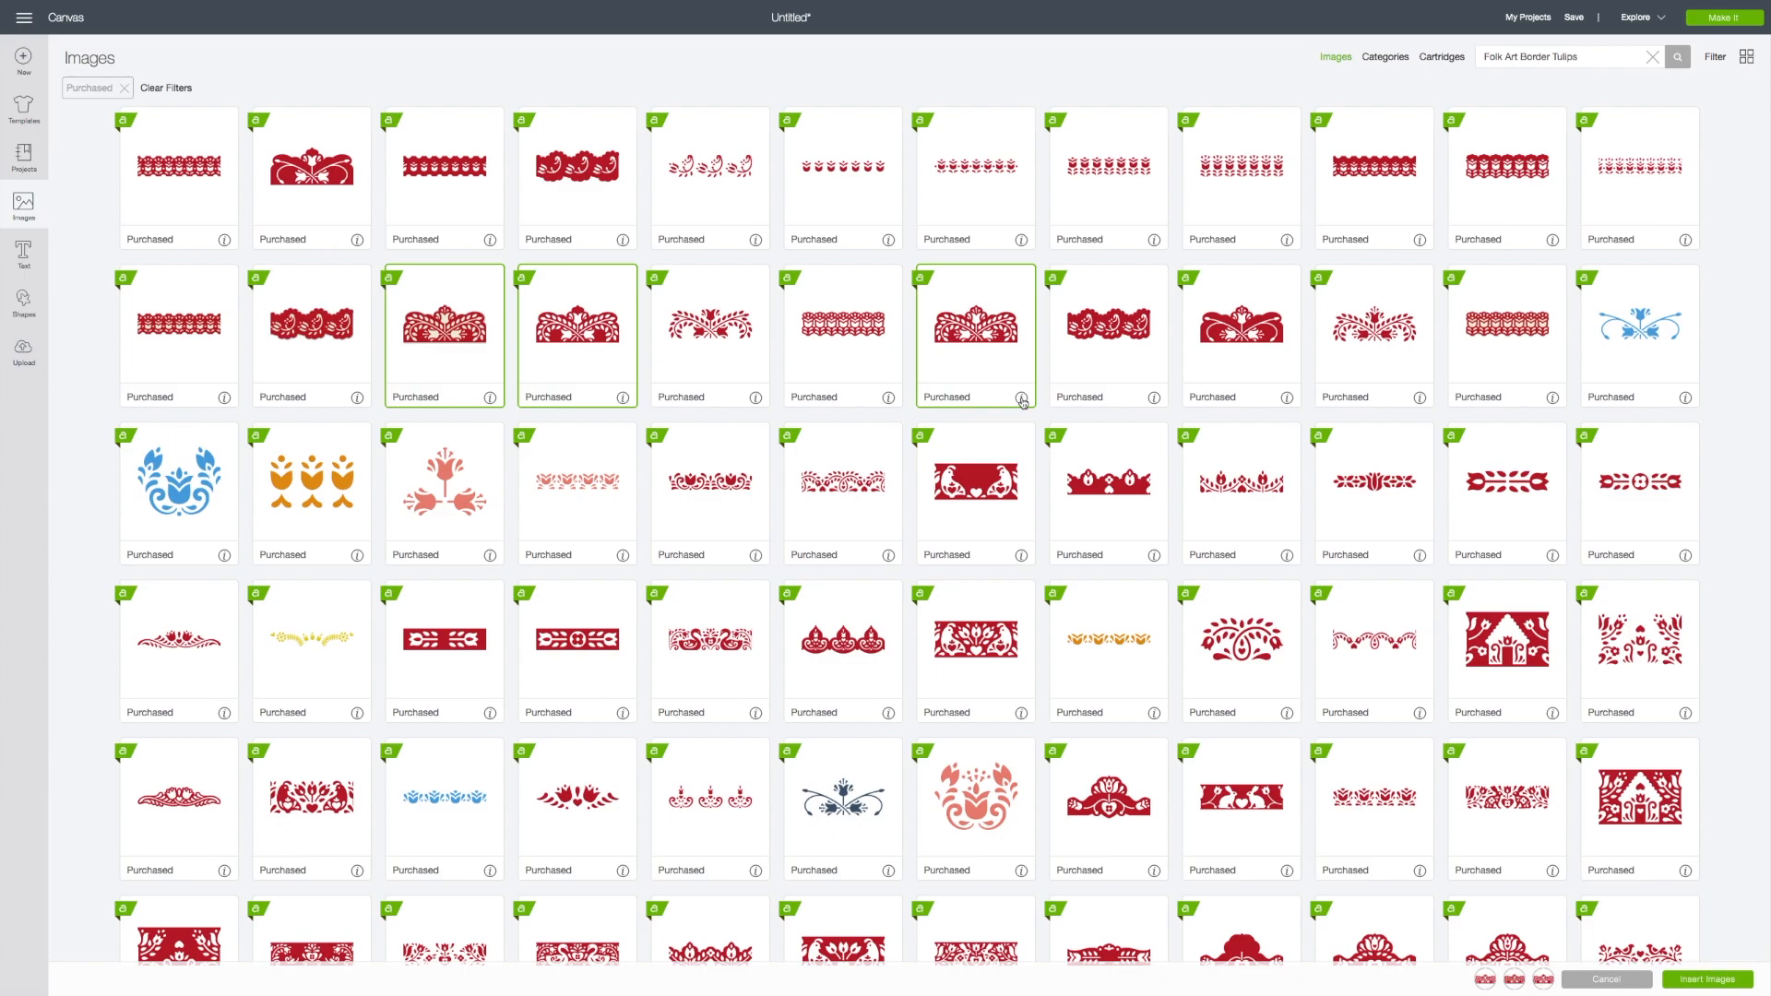
mouse_move(1022, 401)
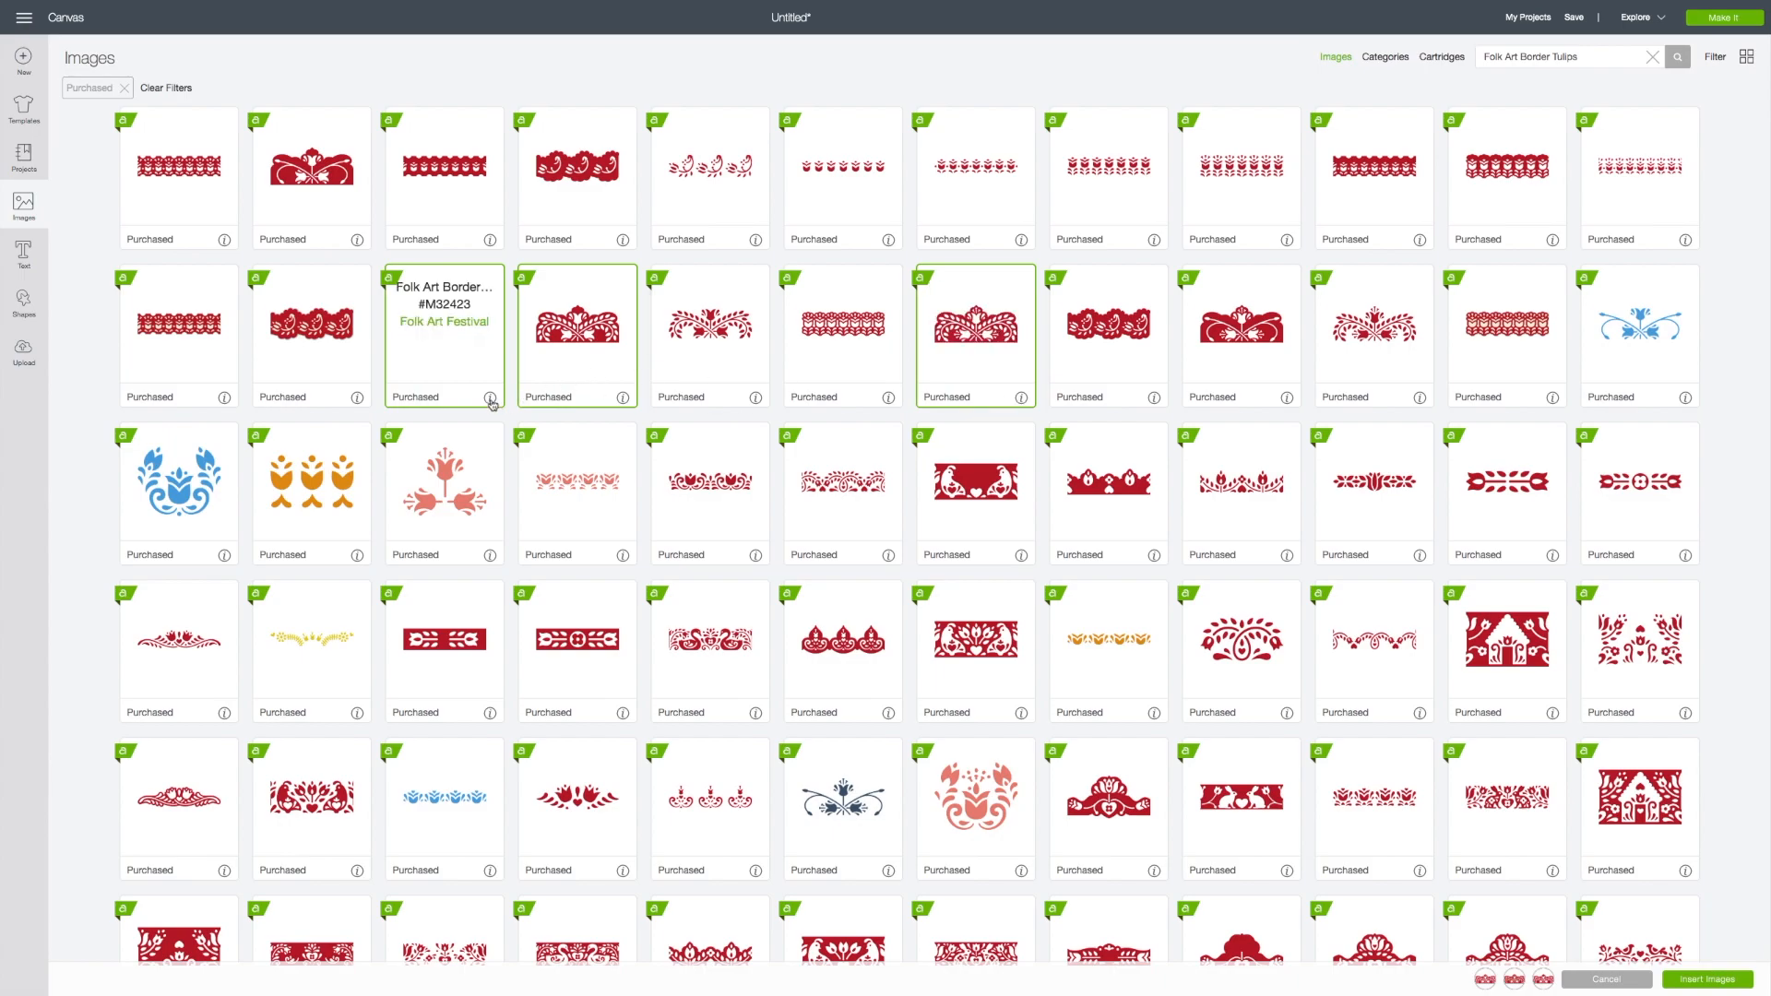
left_click(990, 333)
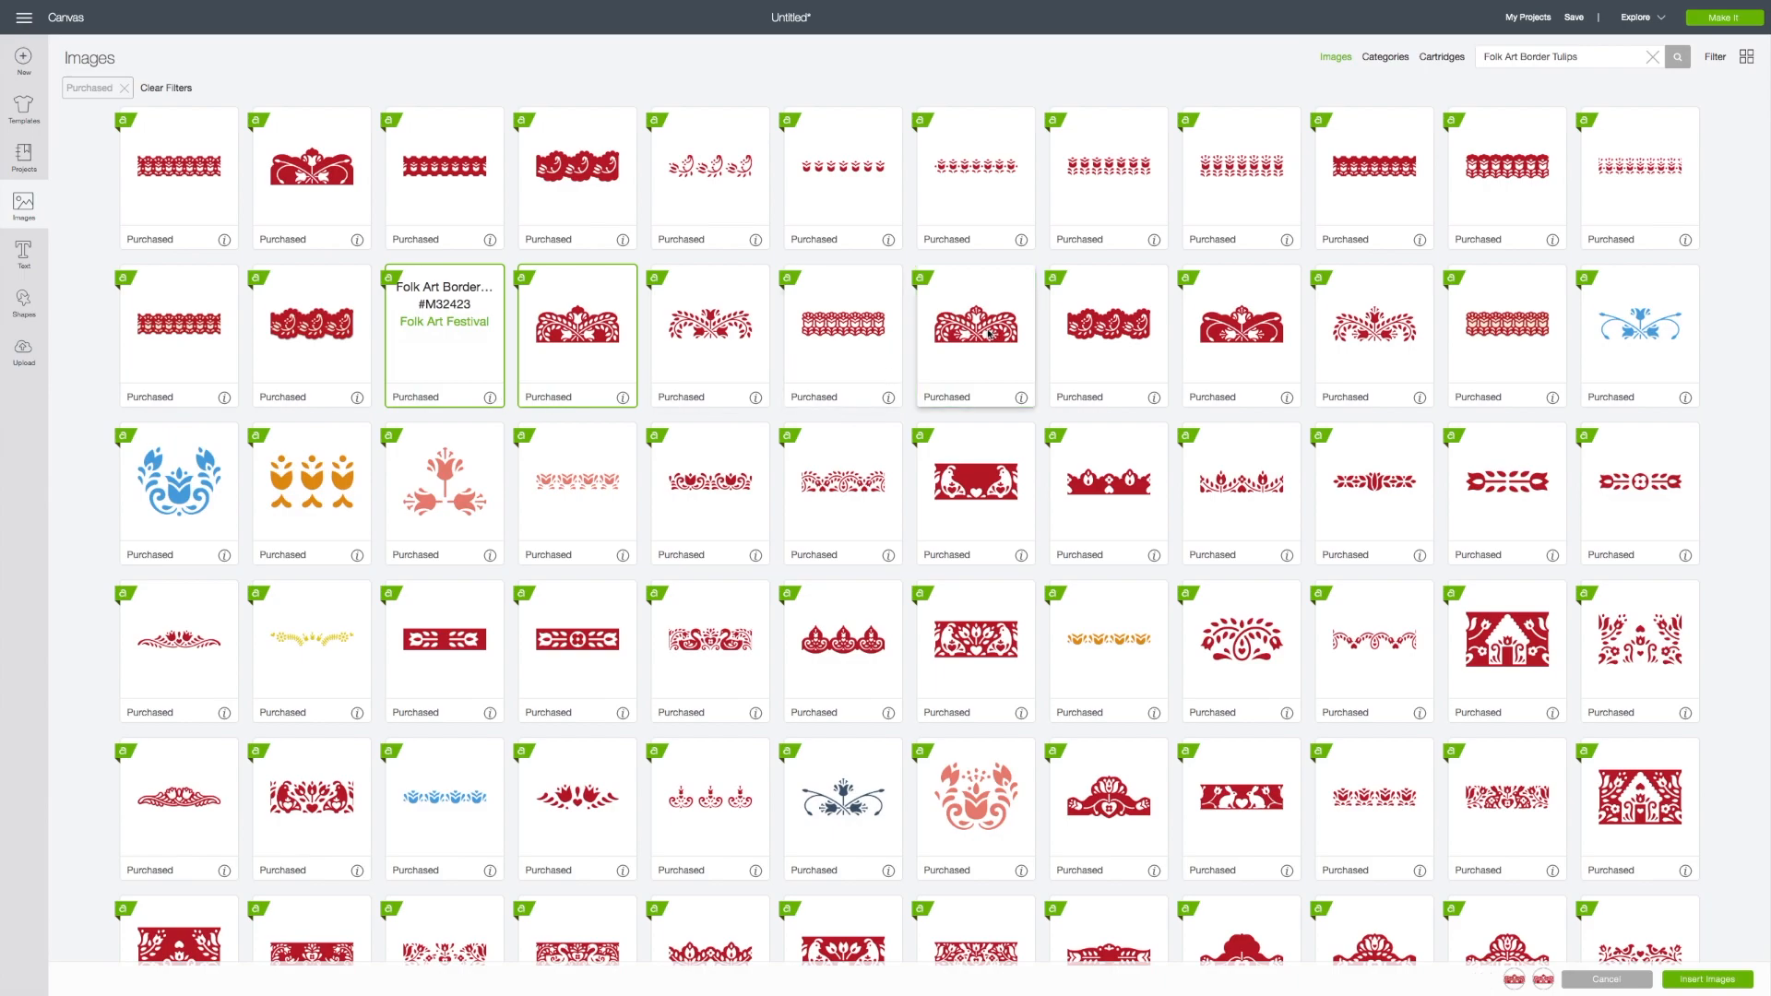
left_click(983, 362)
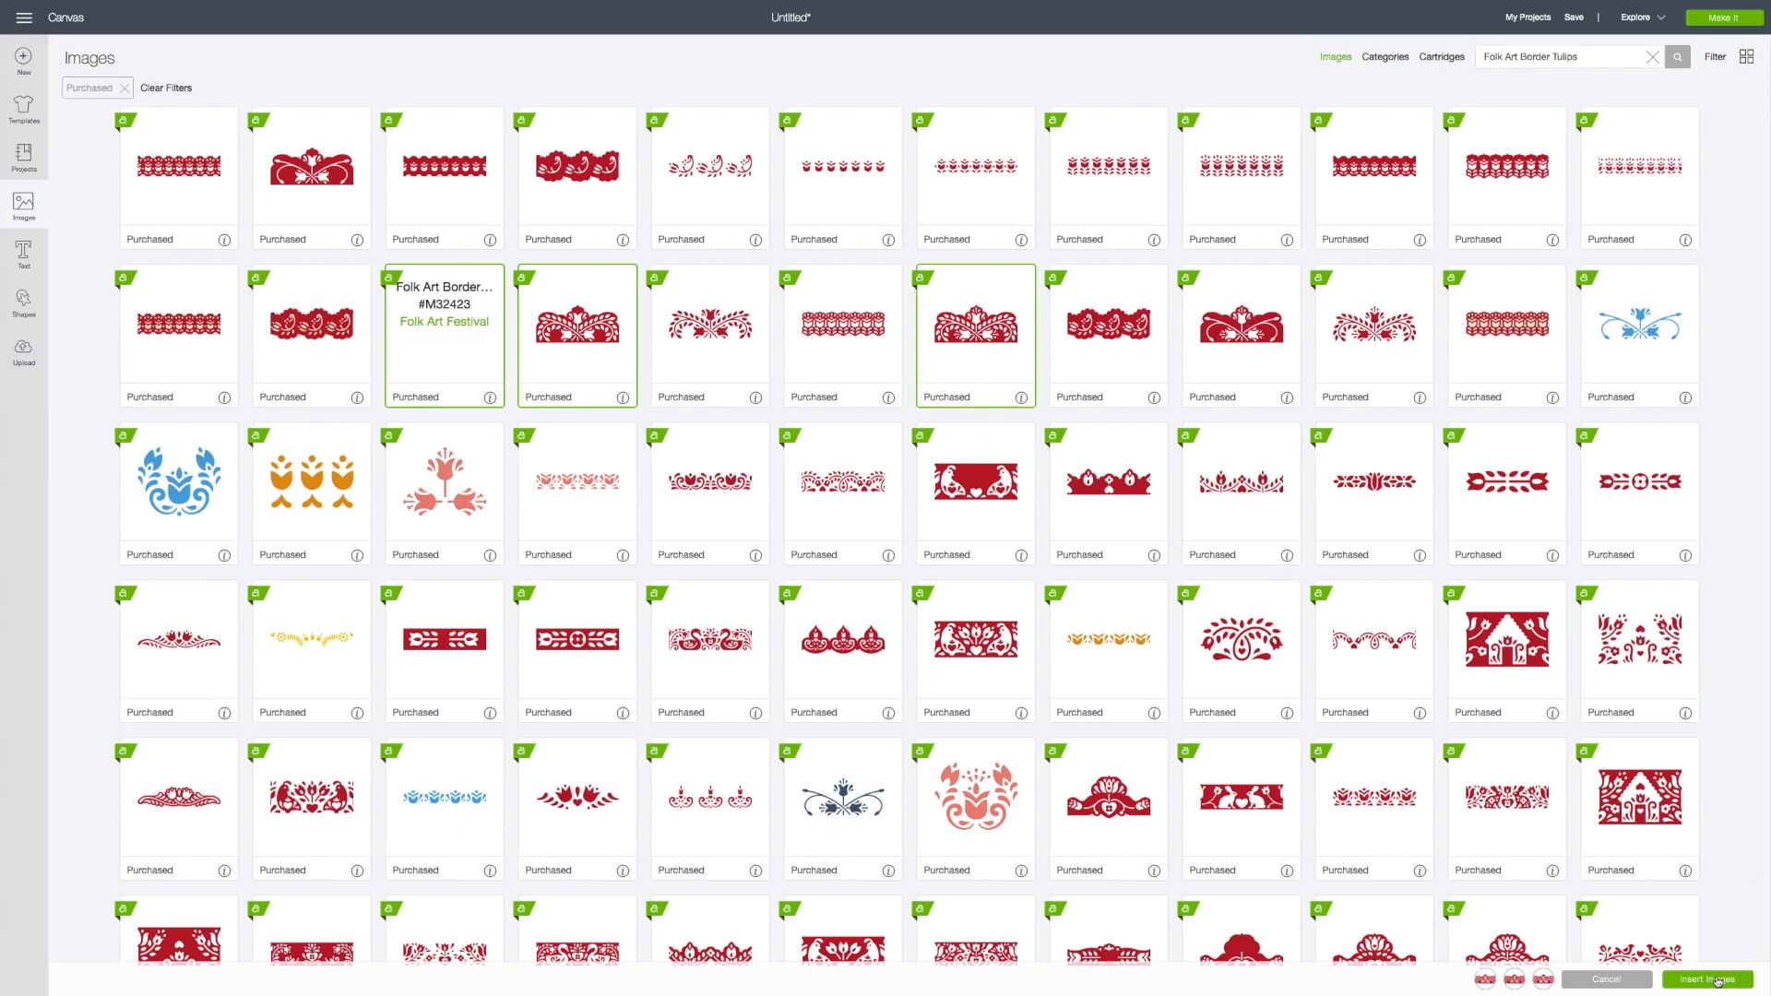
left_click(1706, 979)
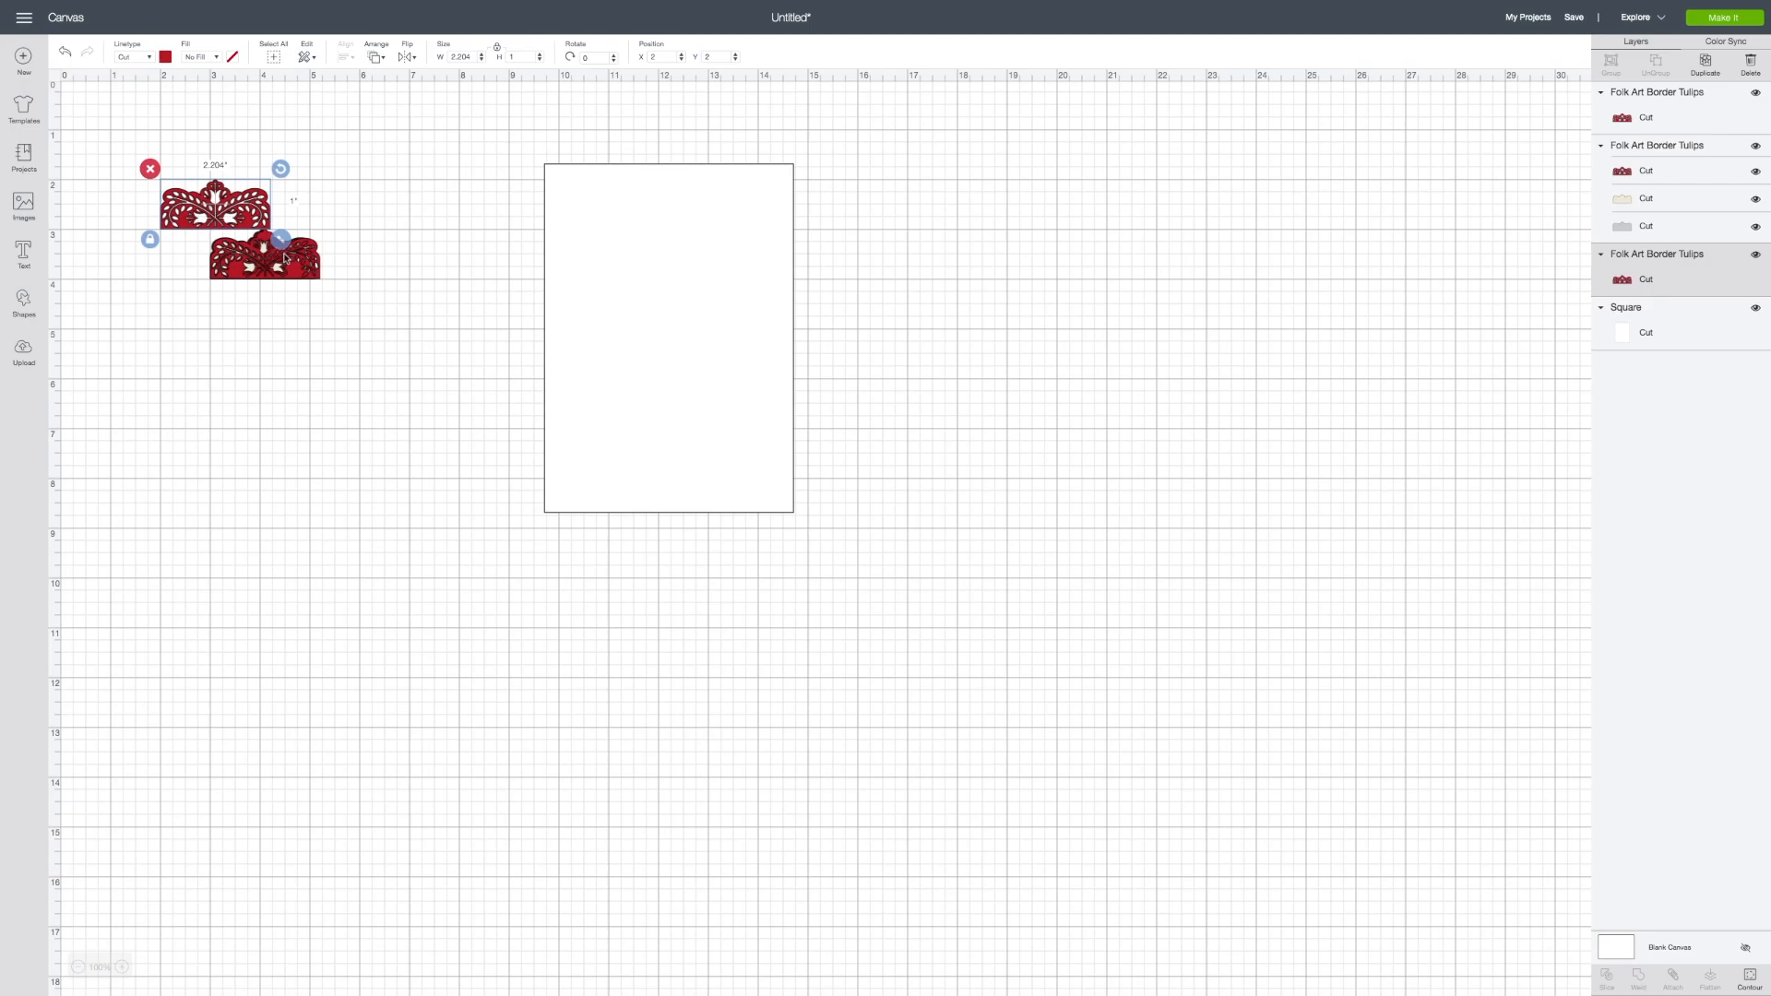
- Separate the overlapping tulip borders, moving the single-layer one to about X 3.3, Y 5.9 and the three-layer one to about X 5.0, Y 3.7
left_click_drag(268, 266, 283, 408)
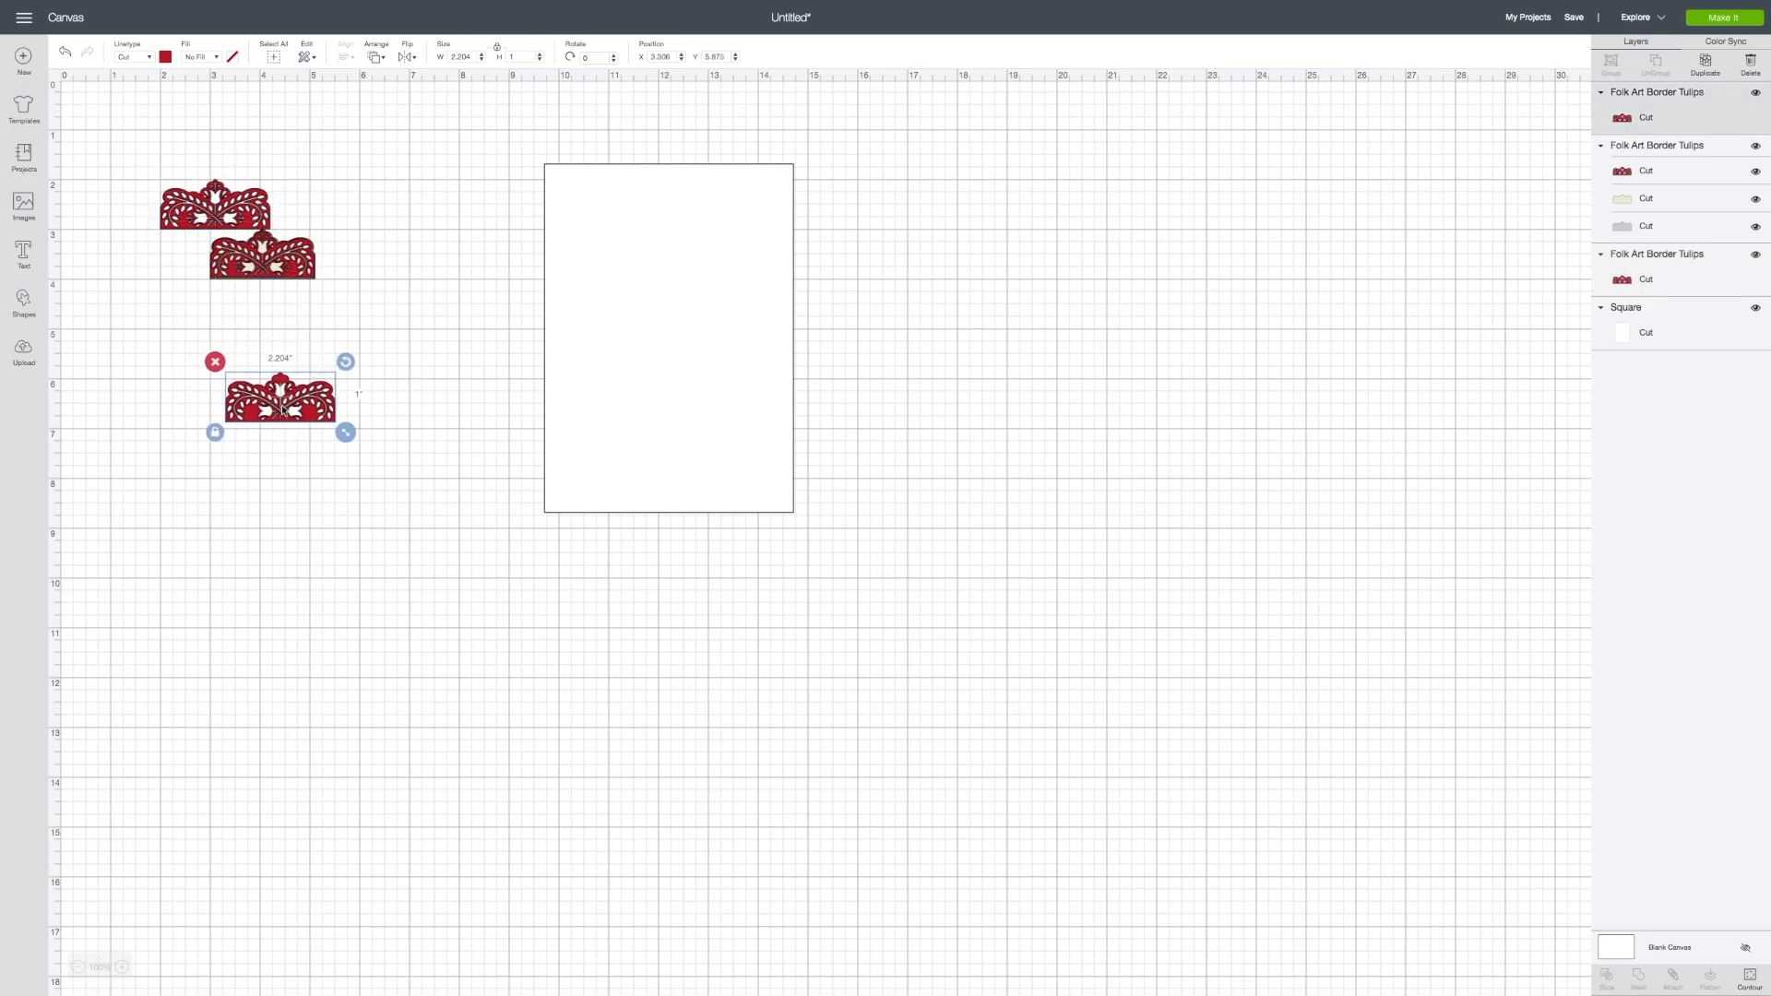
left_click_drag(261, 268, 360, 299)
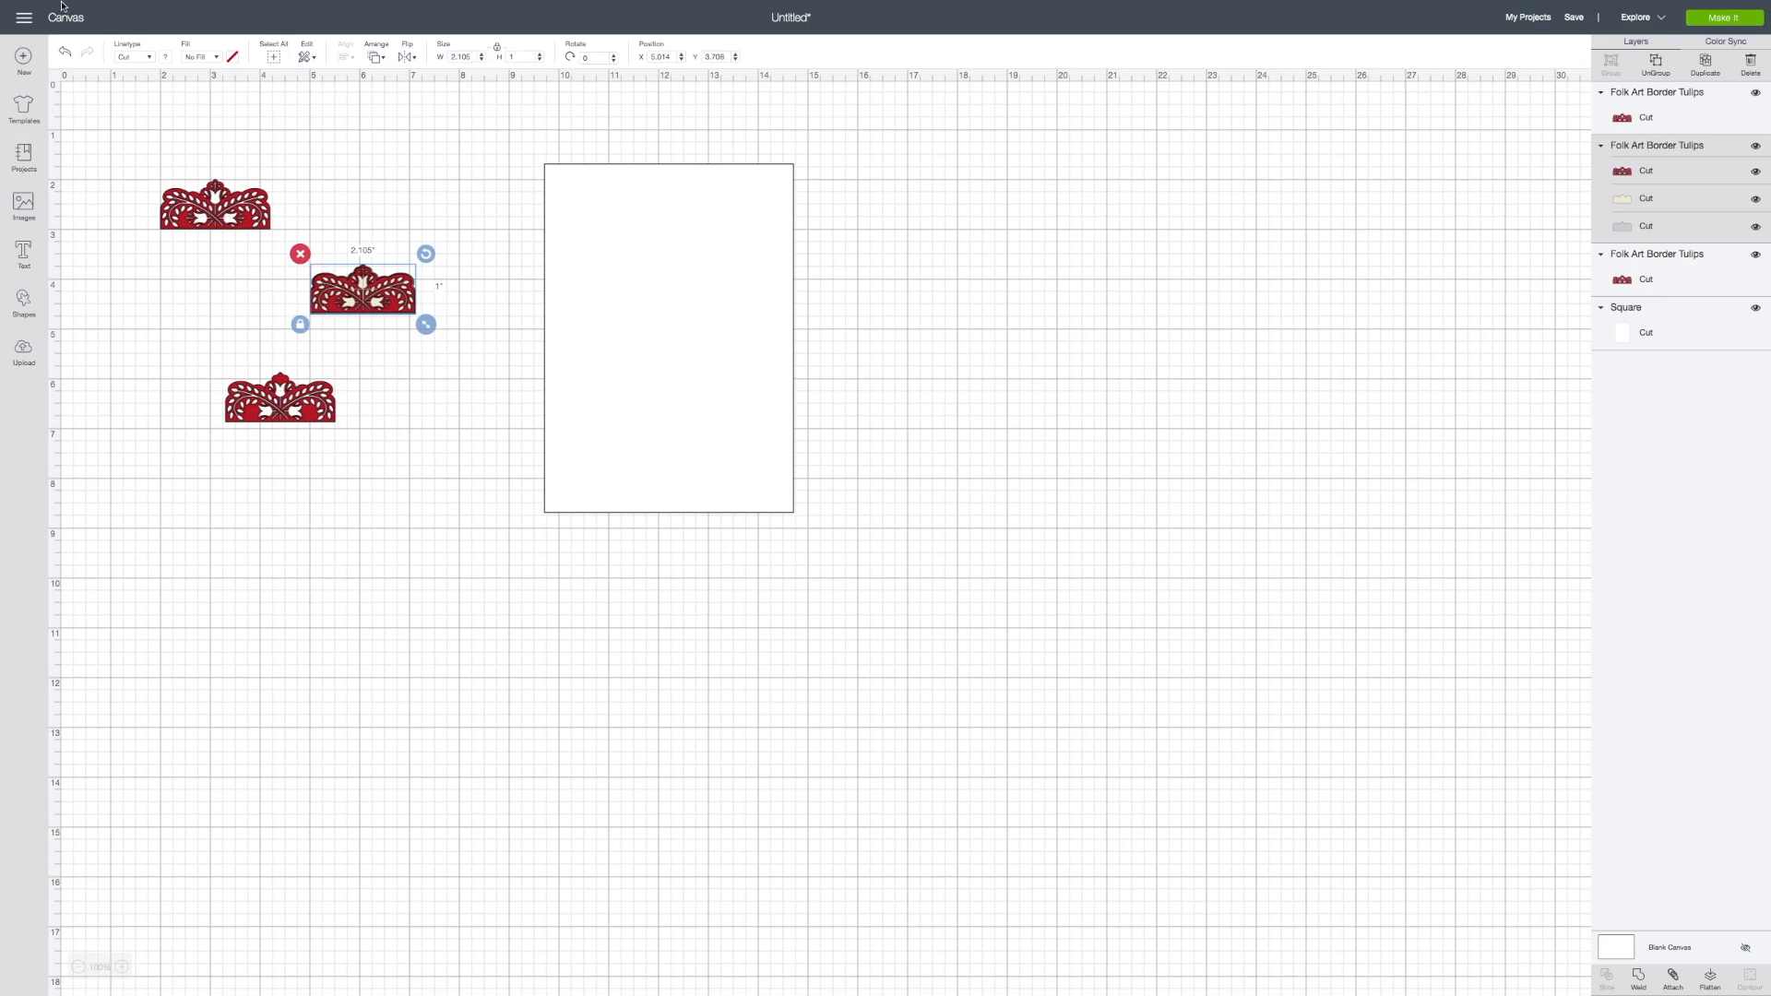
mouse_move(55, 3)
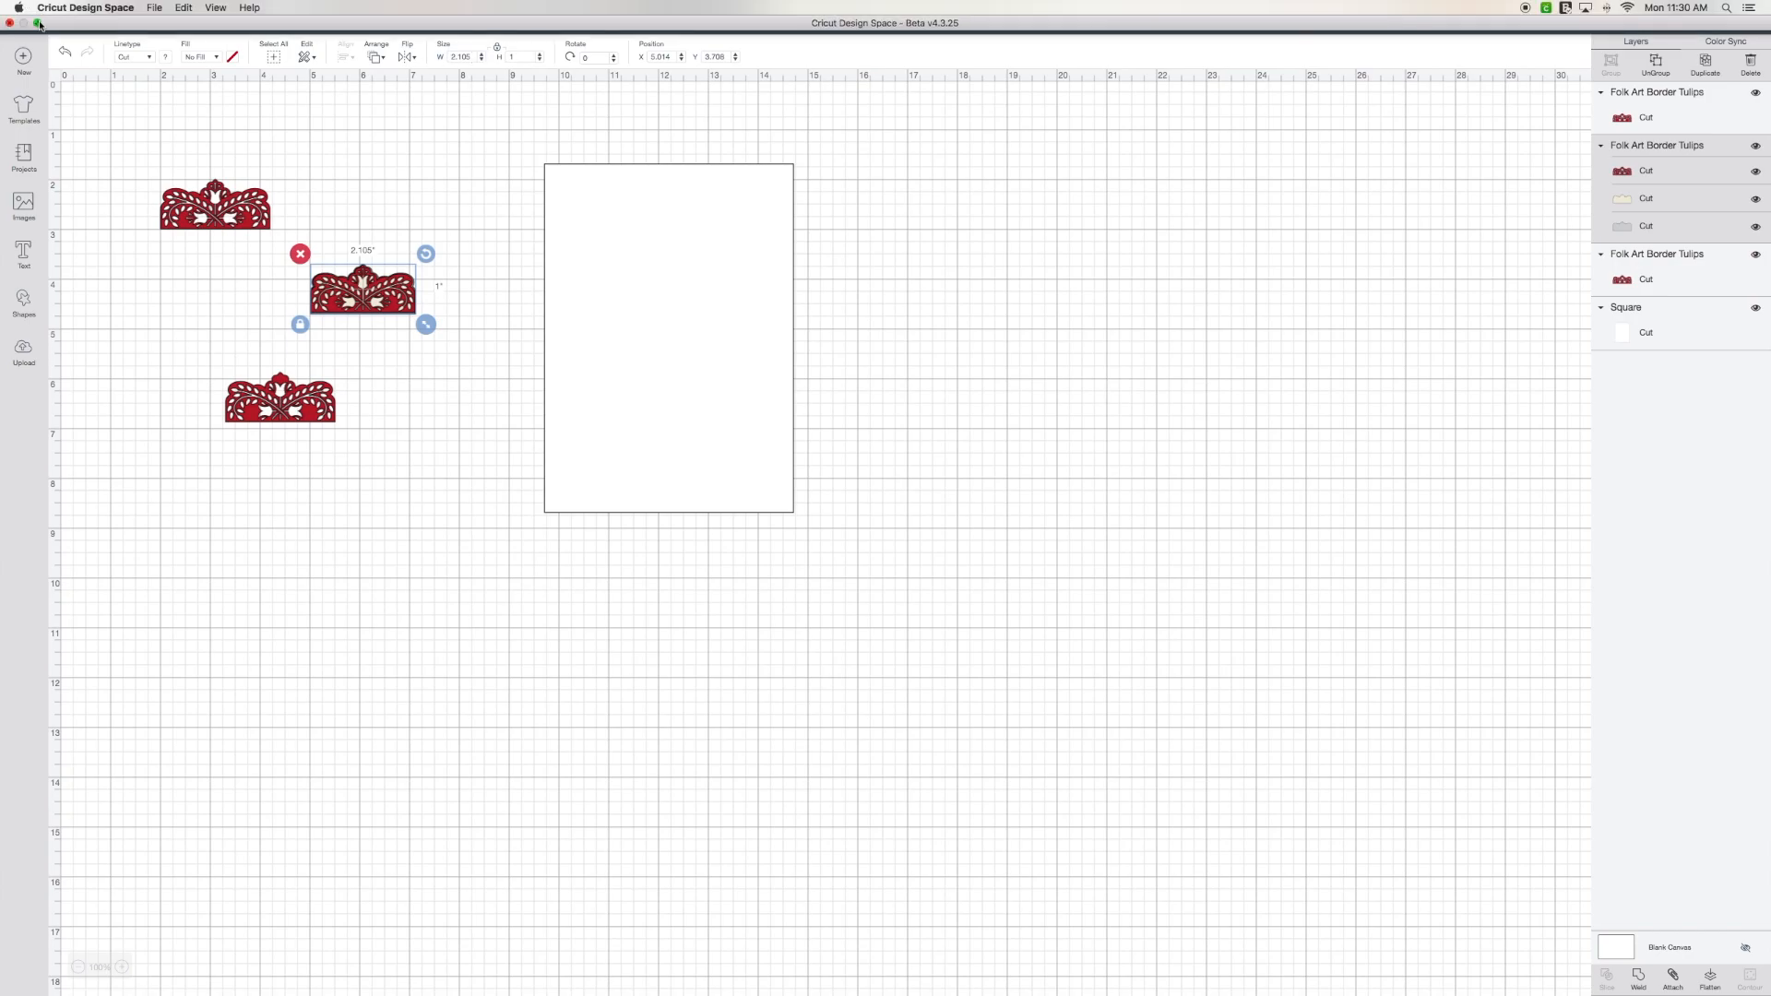
- Bring up the existing Wedding Invitation Project 2 design in Safari as a reference, and return to the full-screen Cricut Design Space canvas
left_click(37, 23)
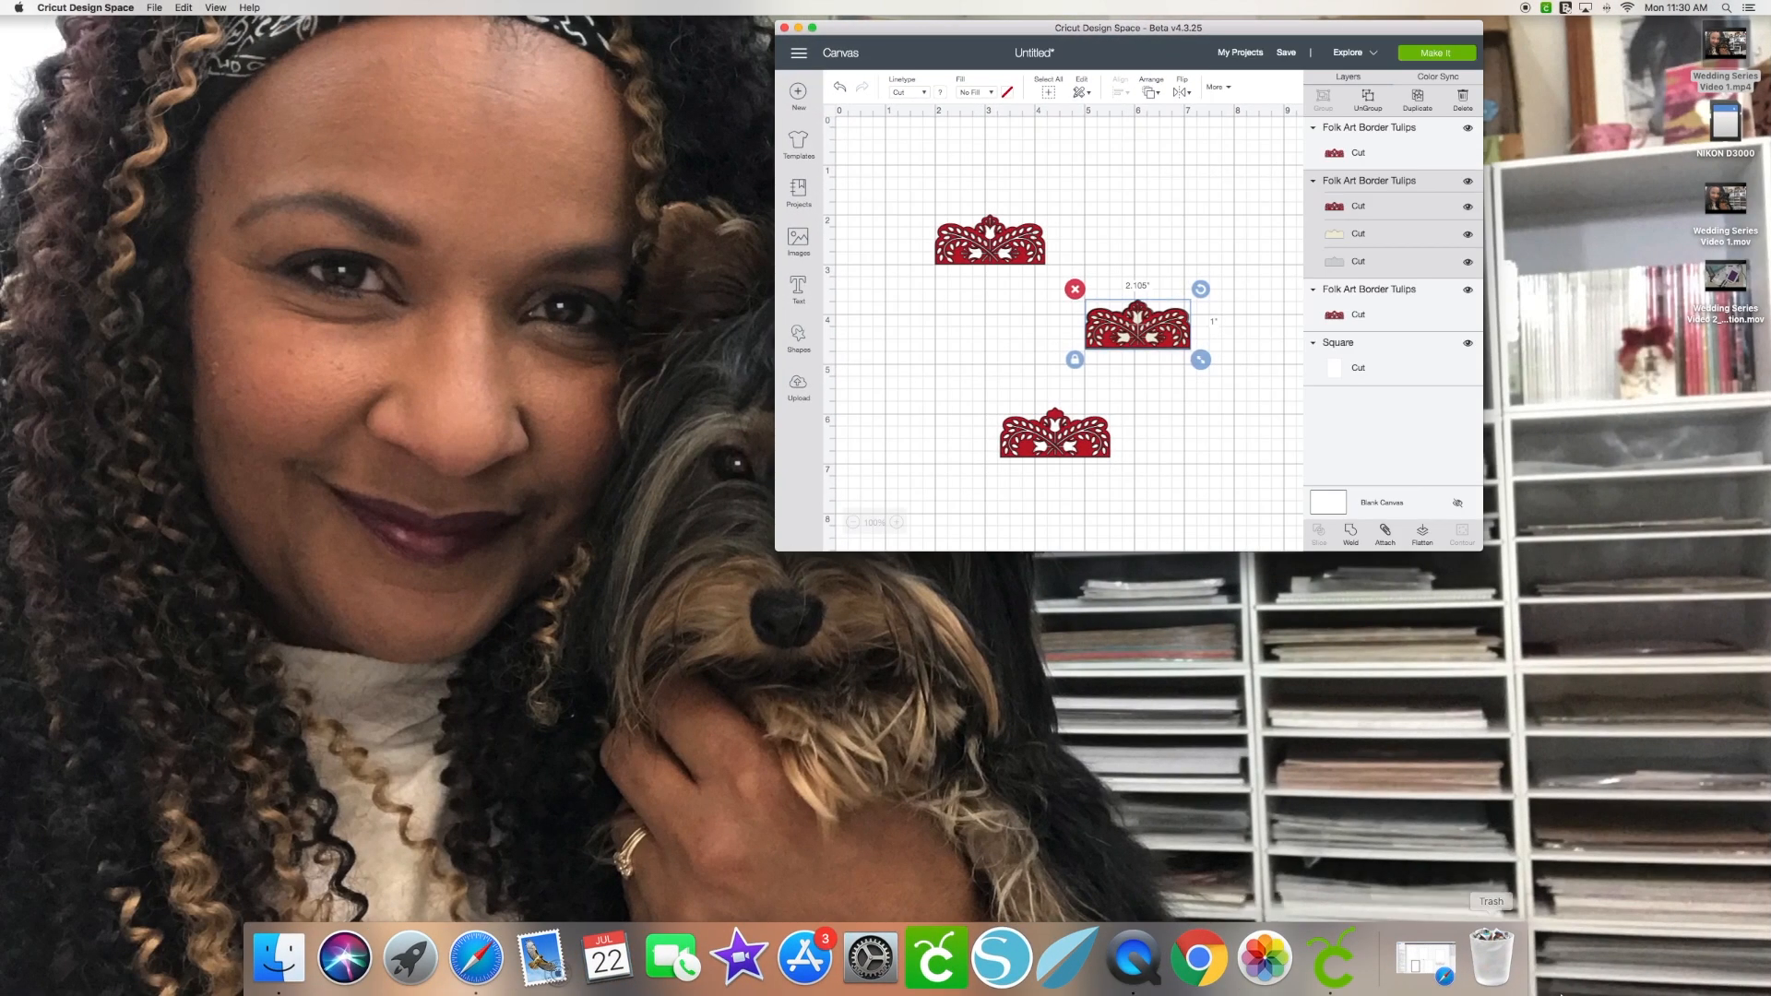
left_click(1411, 966)
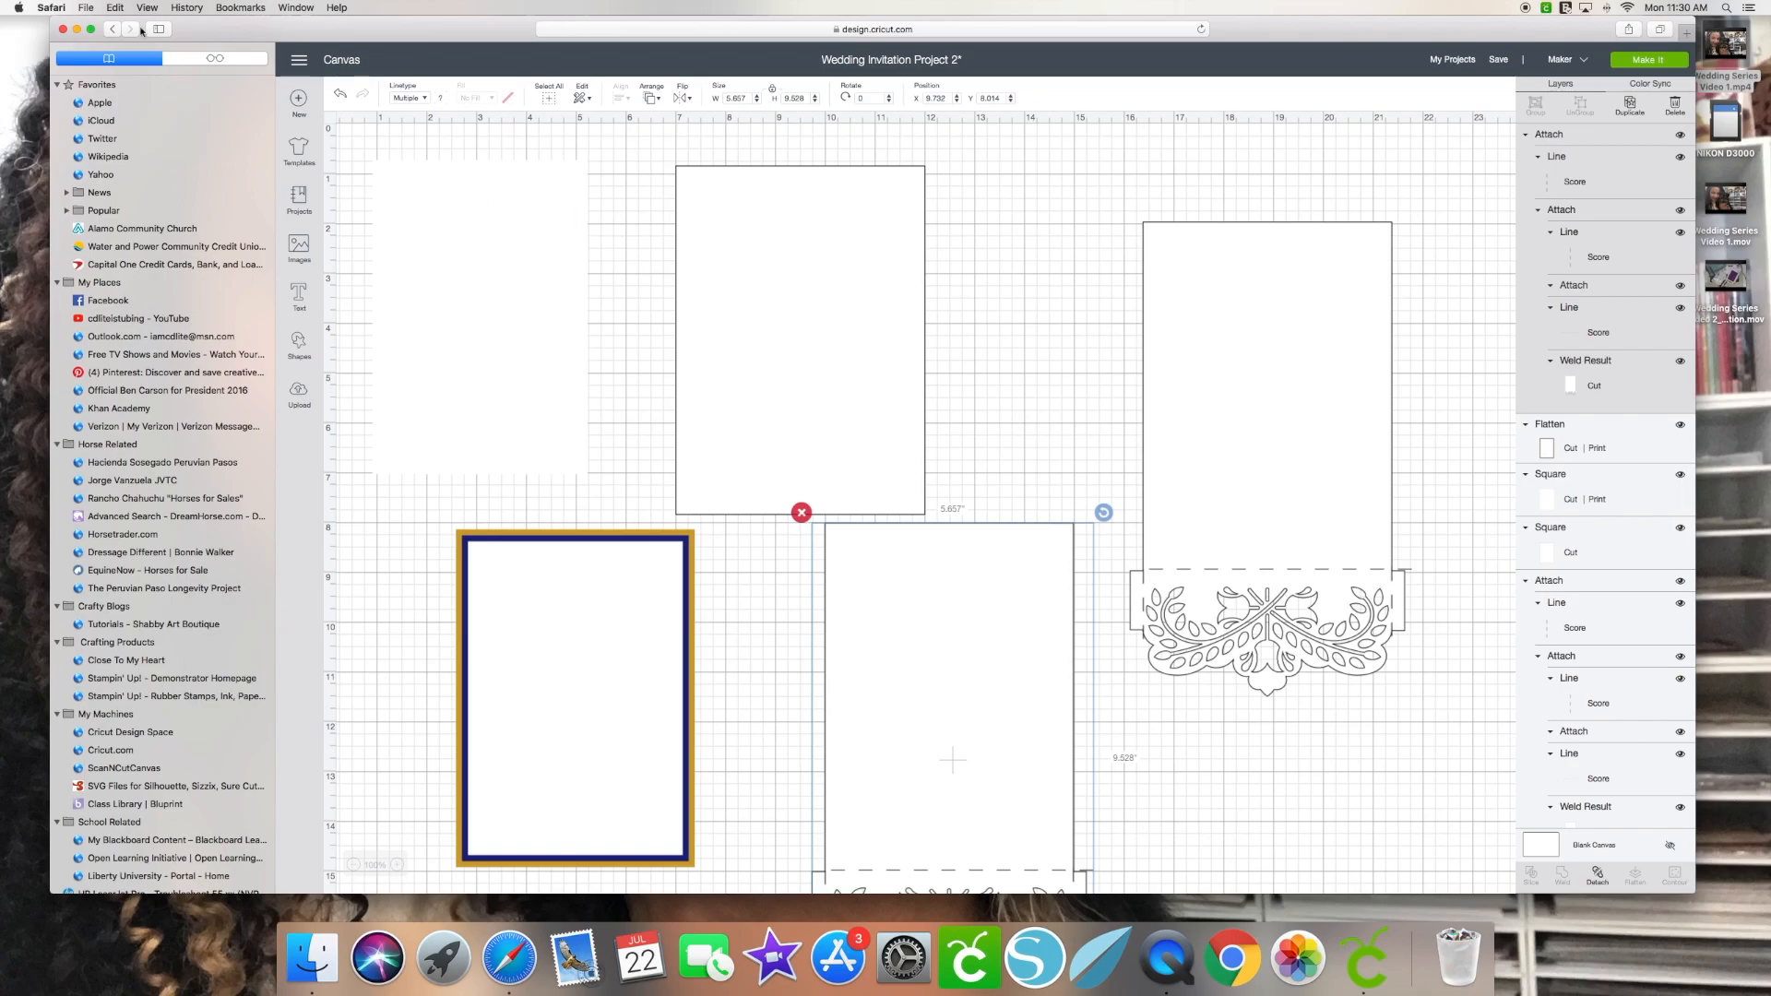
left_click(77, 30)
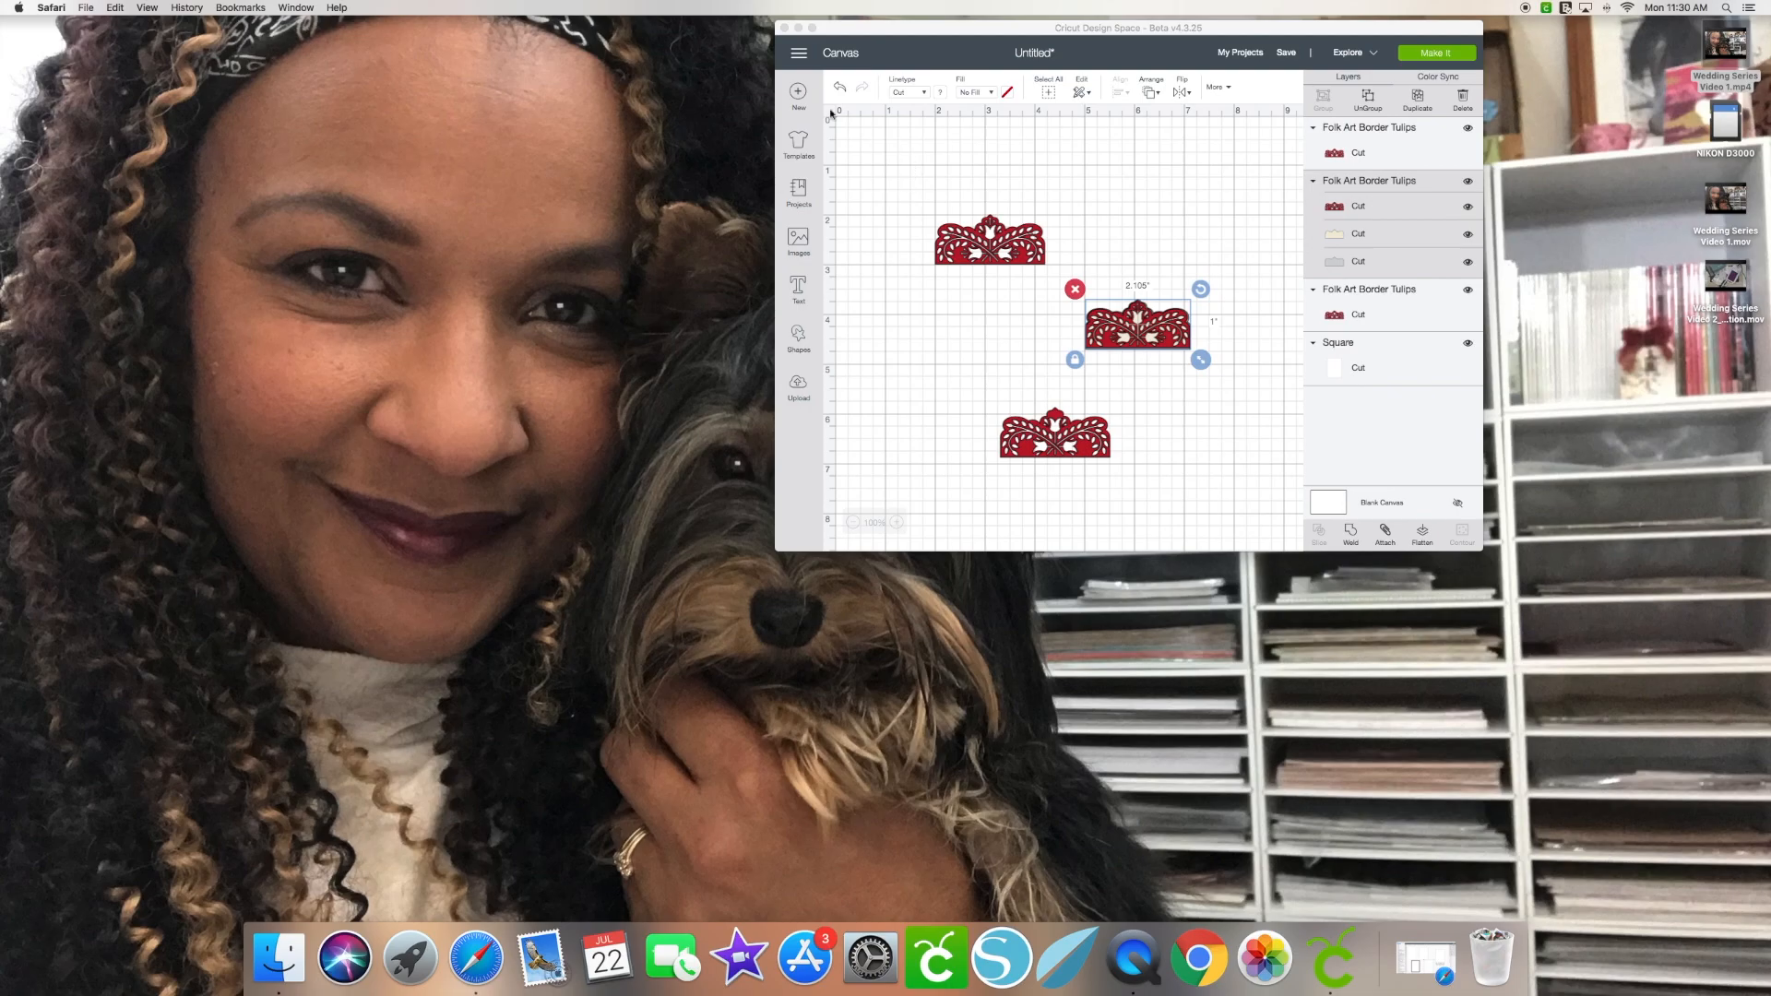
left_click(811, 28)
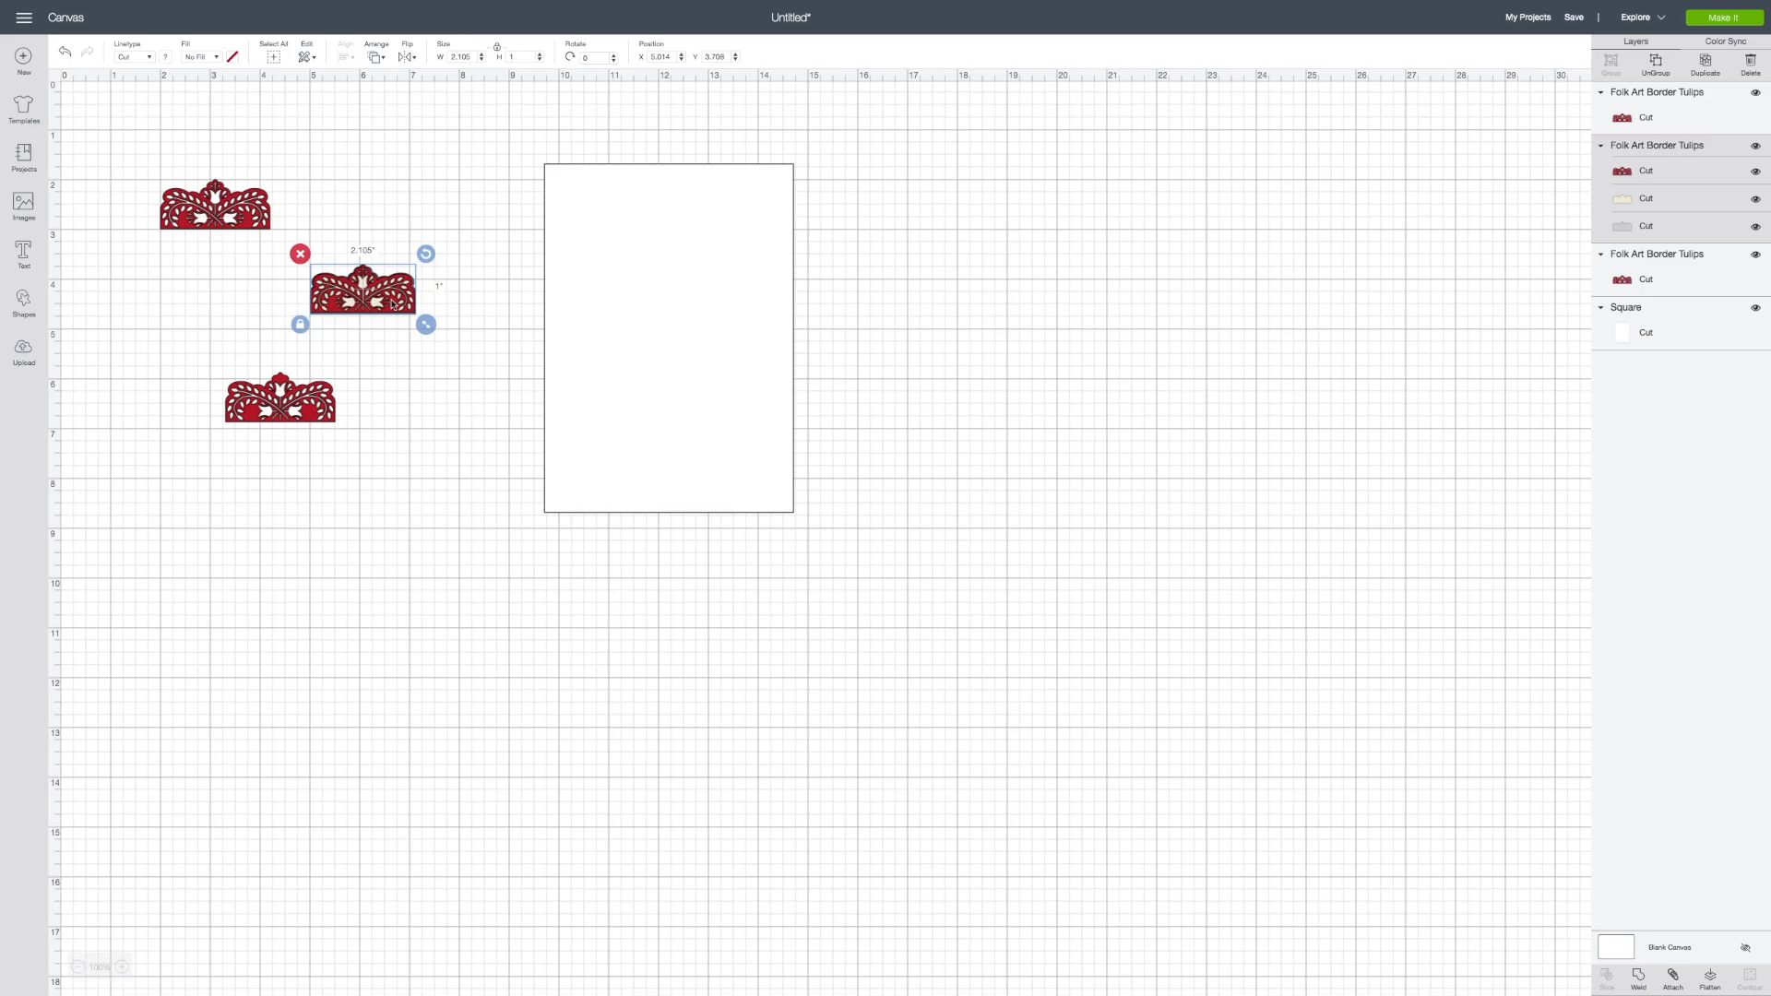
- Delete the three-layer tulip border and the uppermost single-layer tulip border from the canvas
key("Delete")
left_click(255, 205)
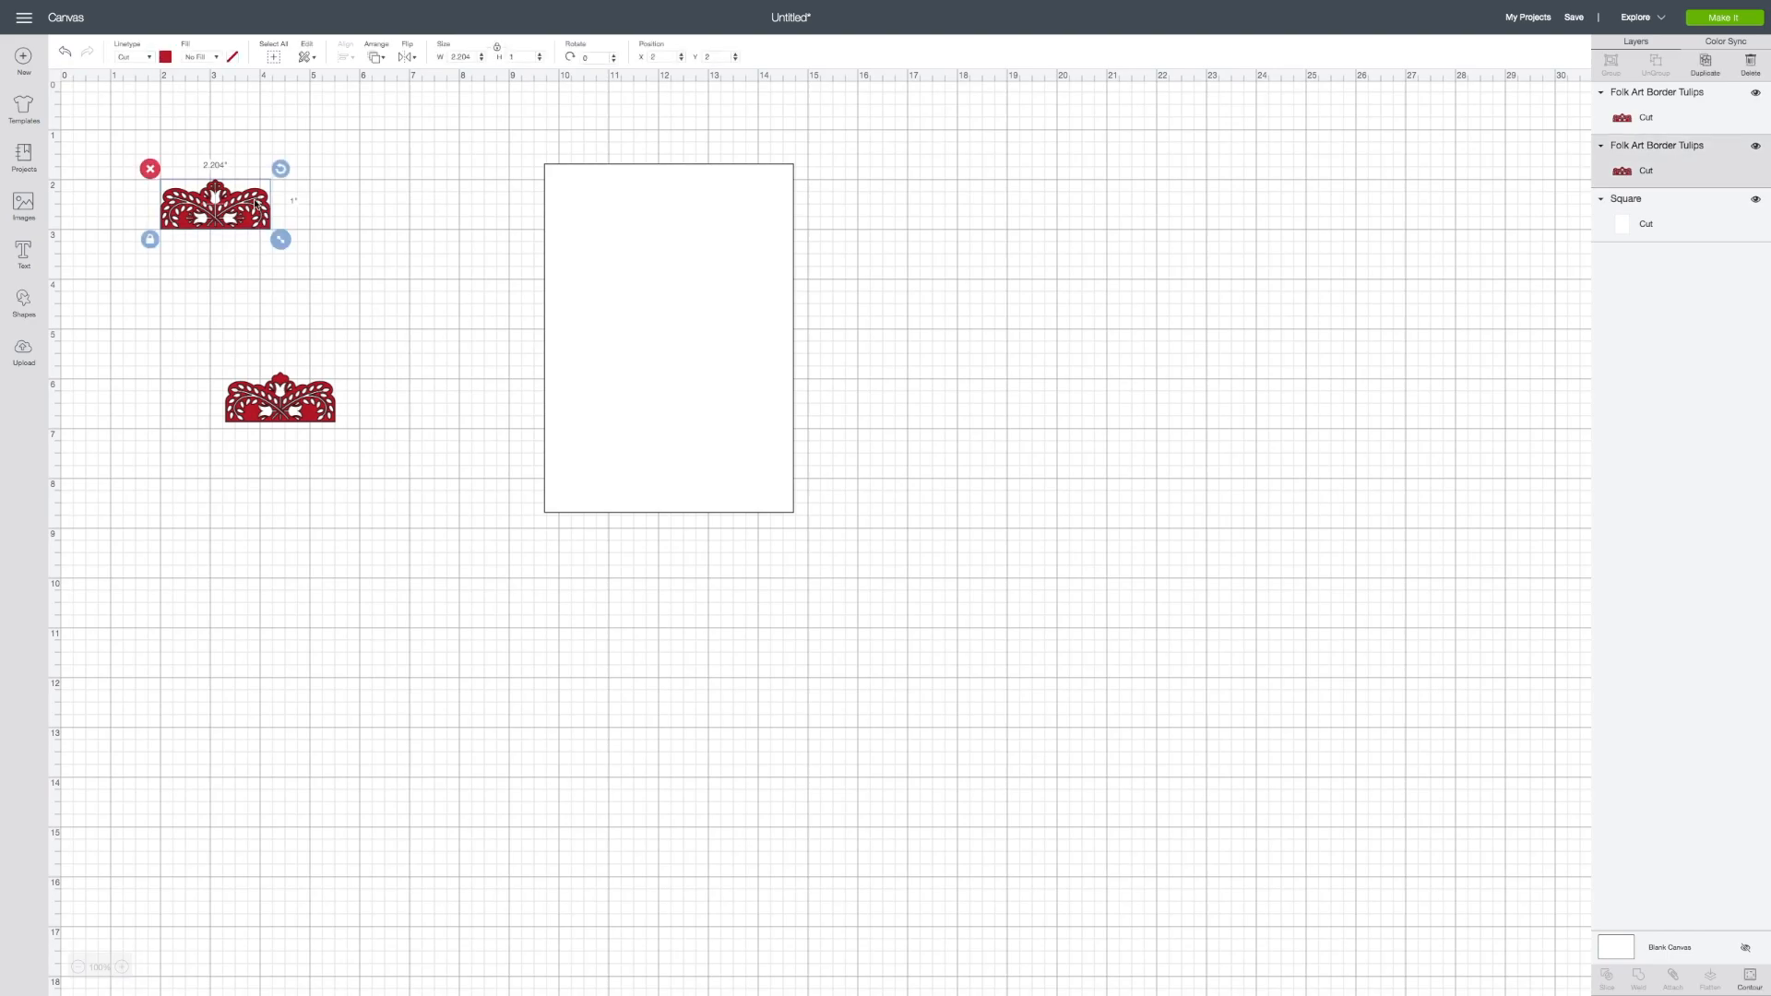
key("Delete")
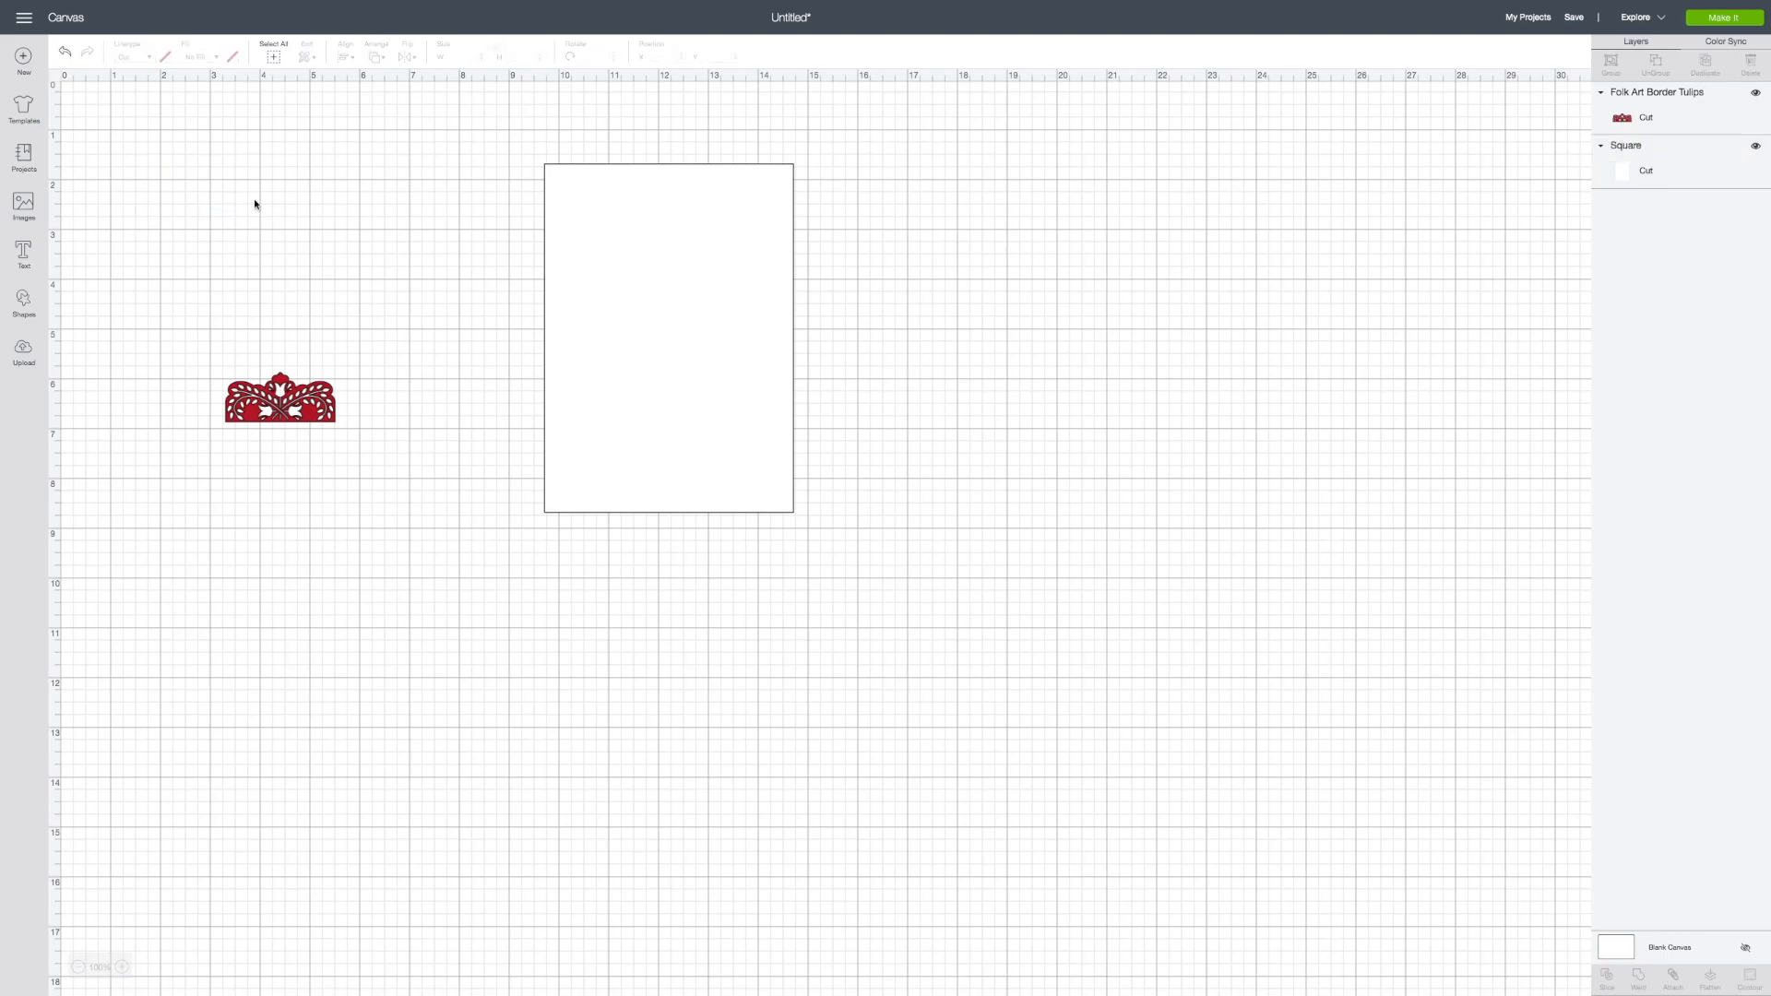
- Change the remaining tulip border's material colour from red to white
left_click(311, 410)
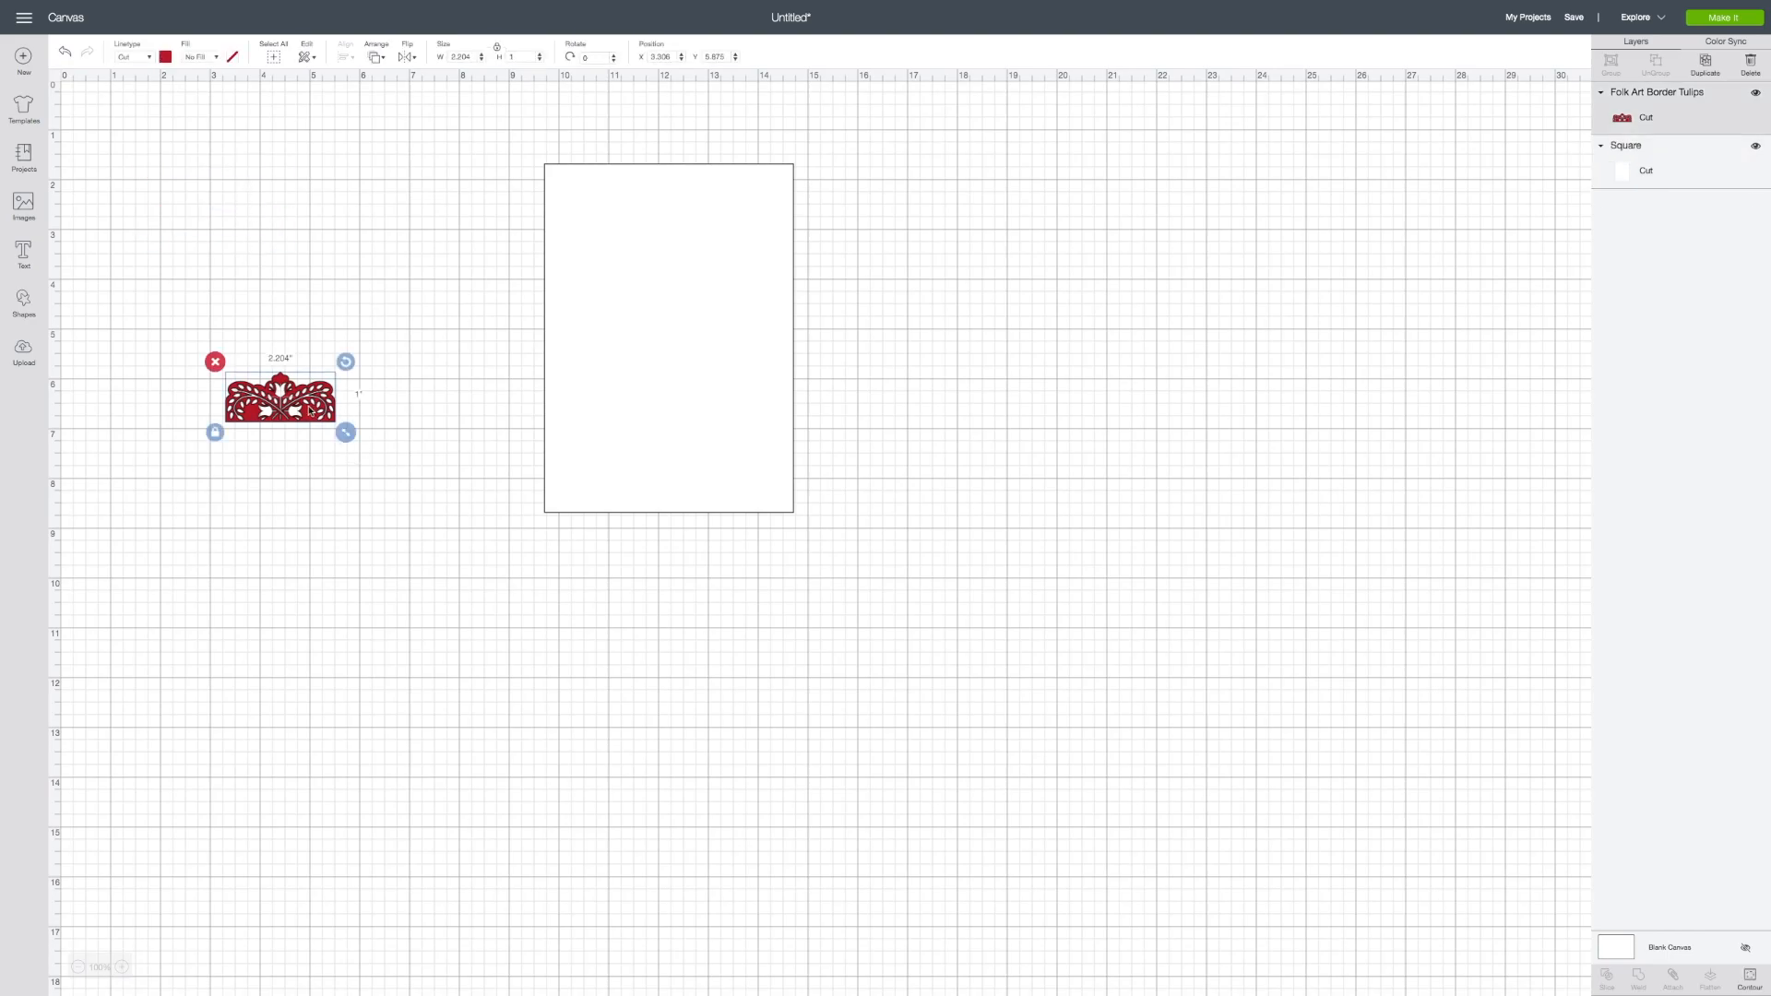
left_click(166, 58)
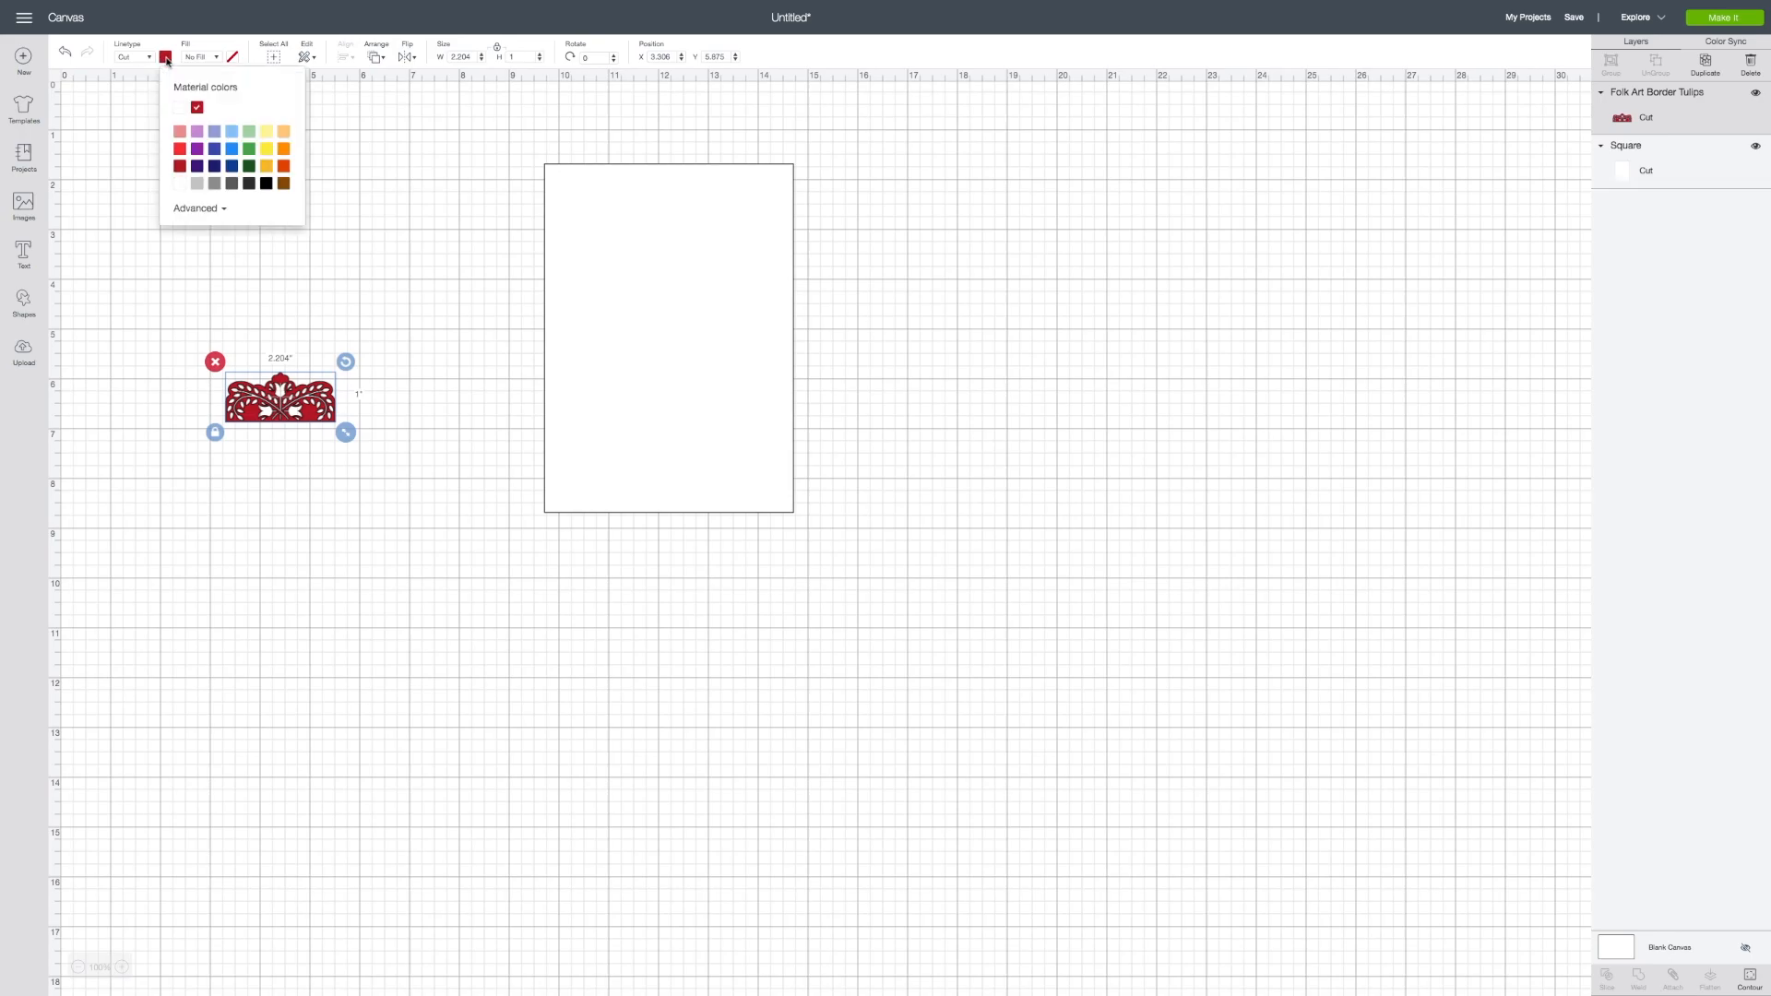
left_click(180, 110)
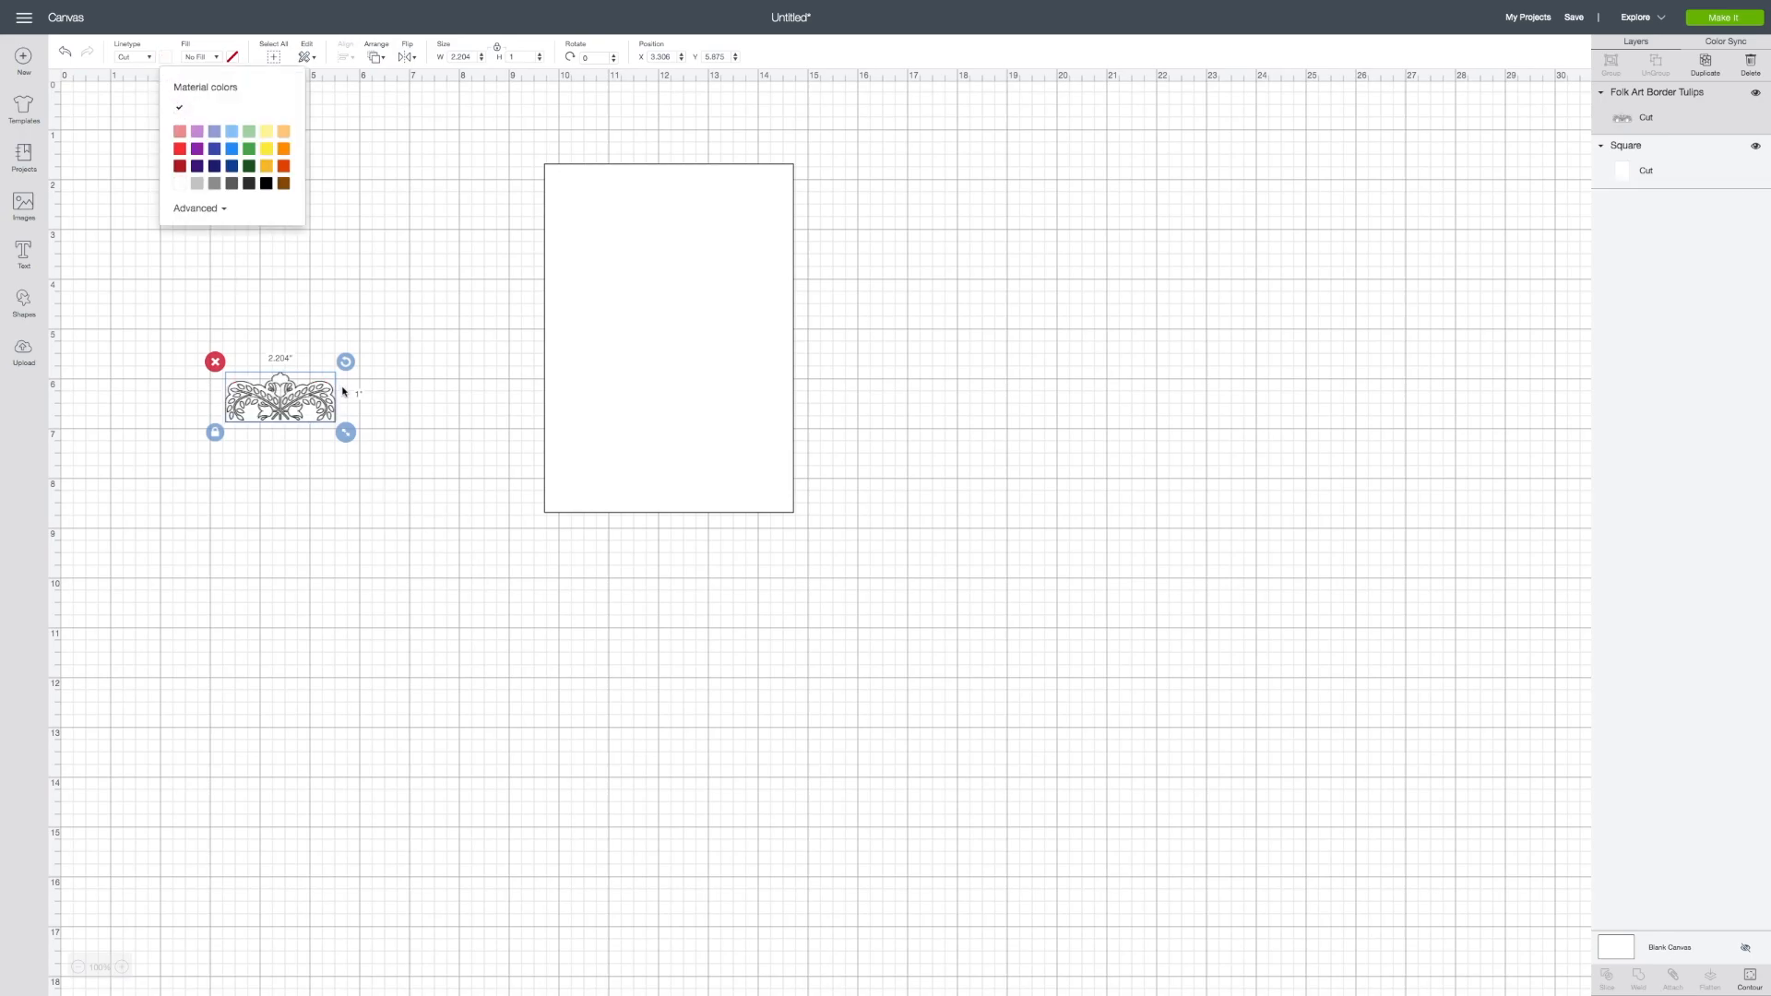
- Move the white tulip border onto the lower end of the panel and enlarge it to about 5.01 inches wide
left_click(214, 433)
left_click_drag(273, 402, 324, 260)
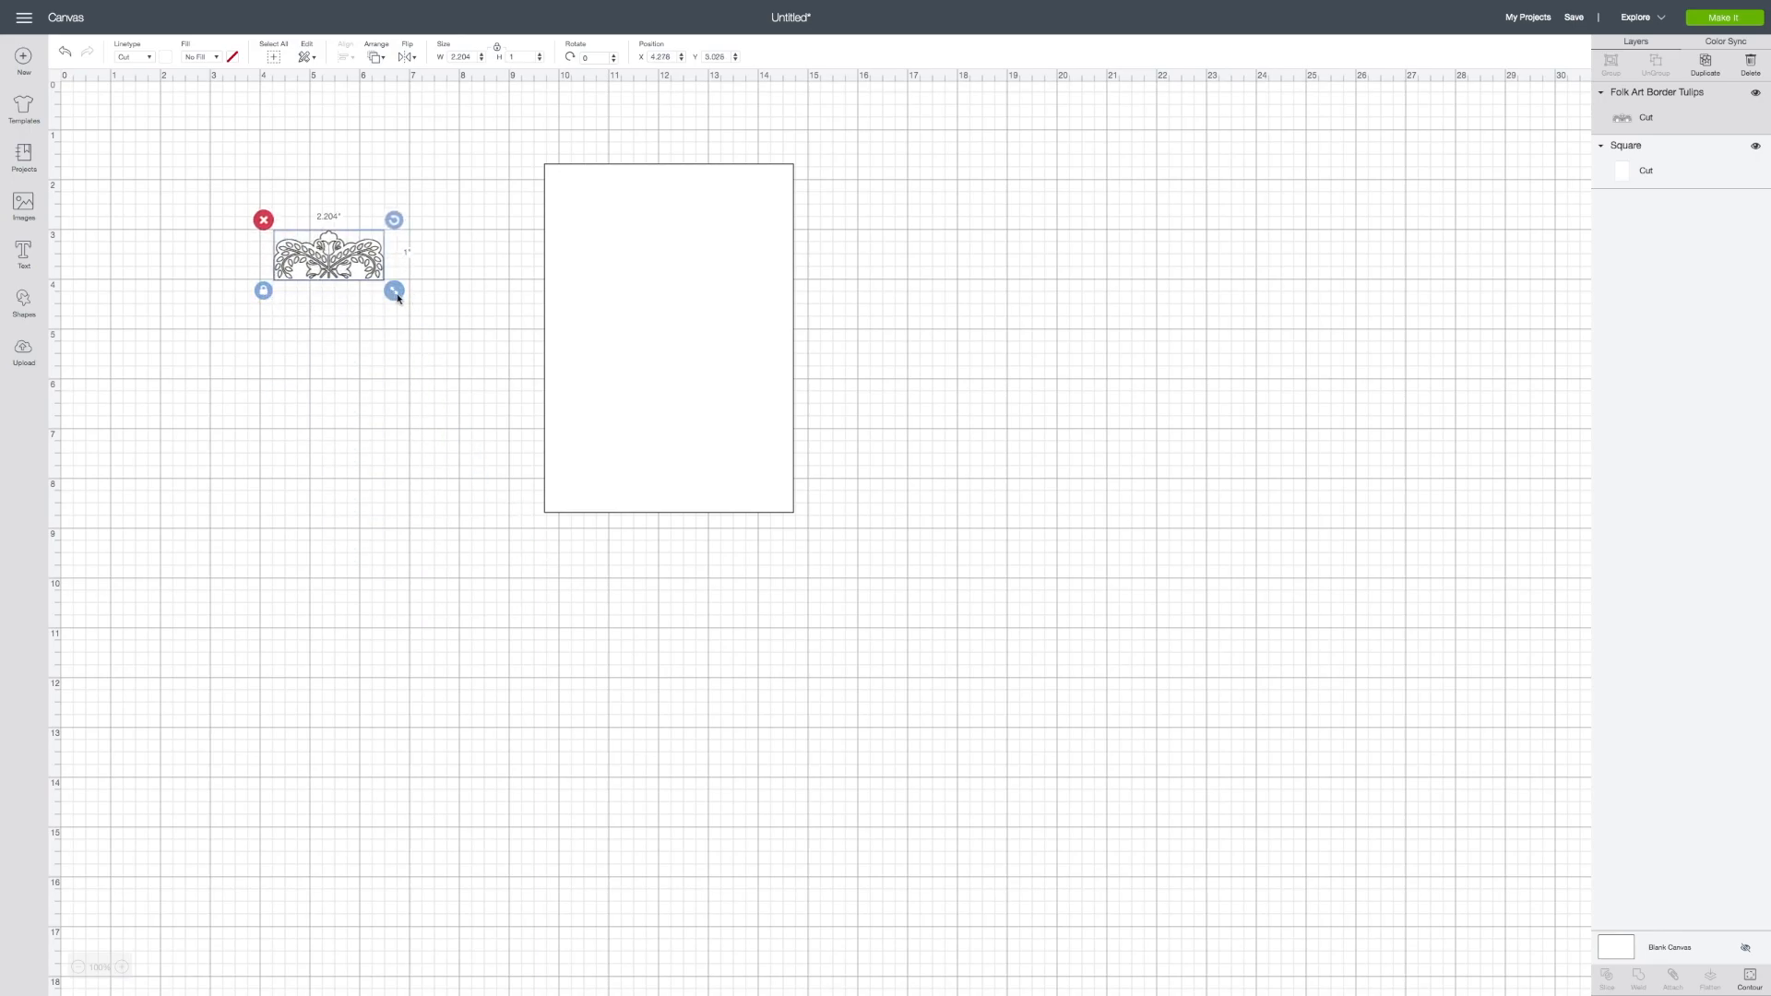
left_click_drag(395, 291, 496, 370)
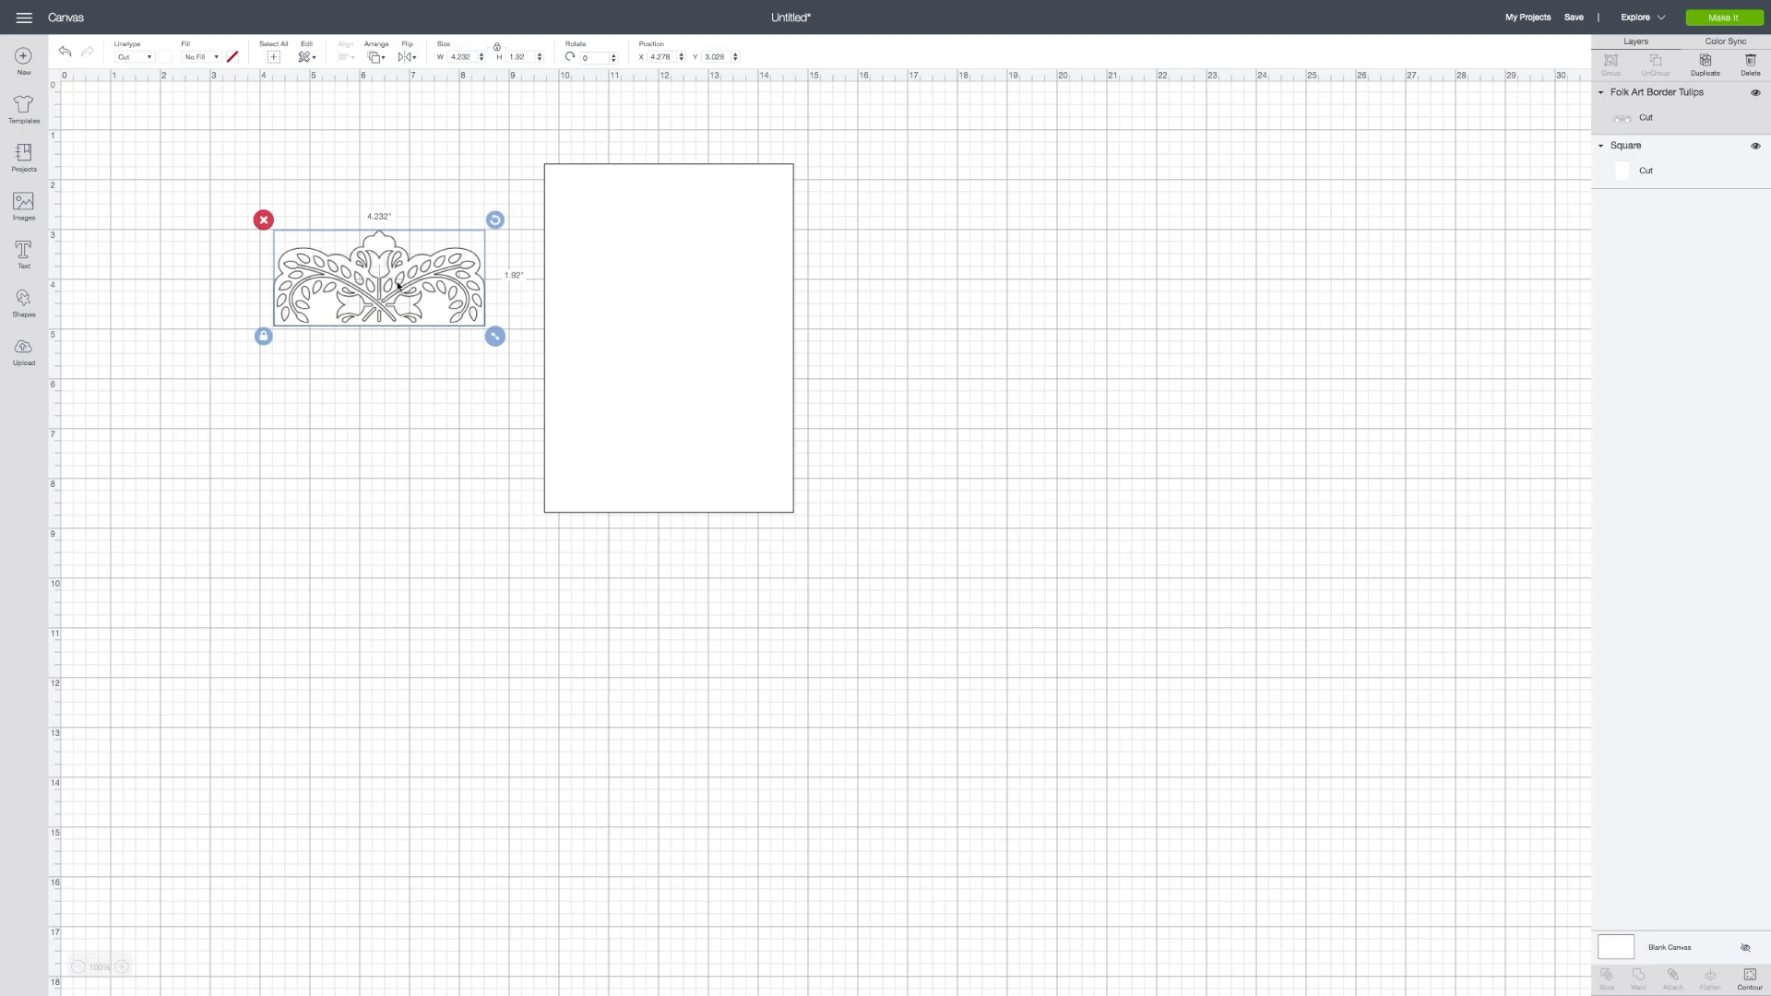
left_click_drag(398, 286, 671, 470)
left_click_drag(770, 518, 802, 530)
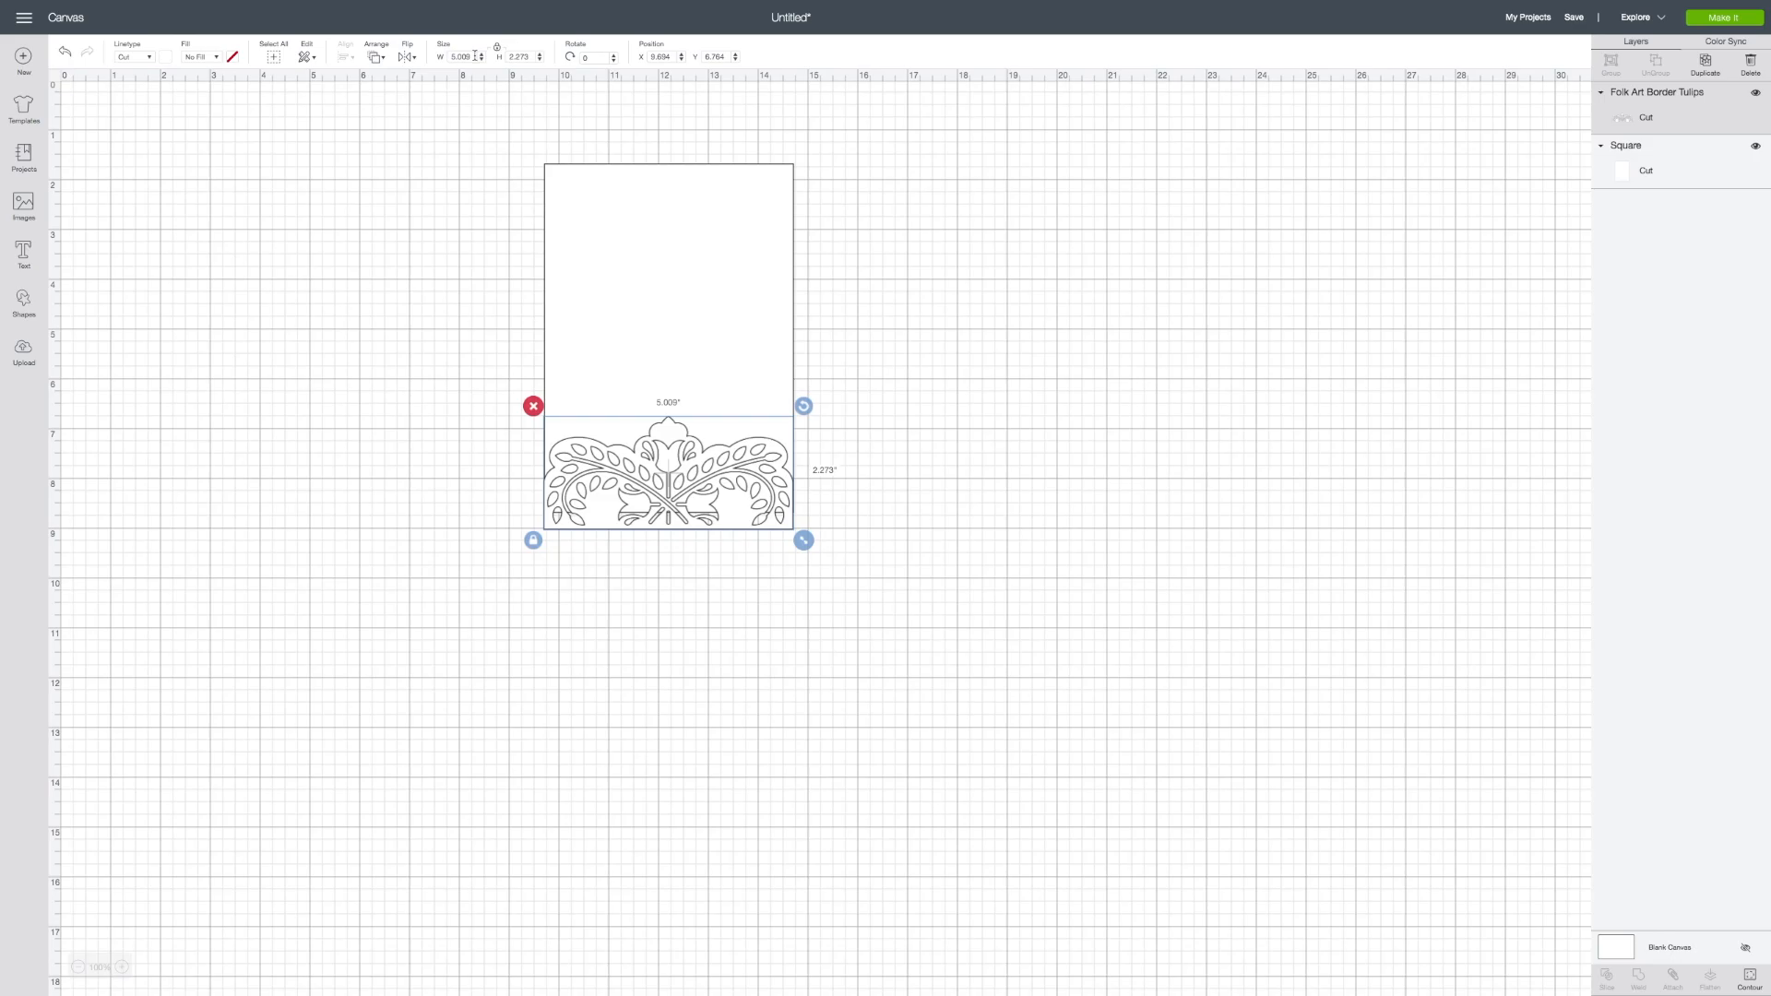
- Set the tulip border's width to 5 inches and line its base up with the panel's bottom edge
left_click_drag(472, 57, 448, 60)
type("5")
key("Return")
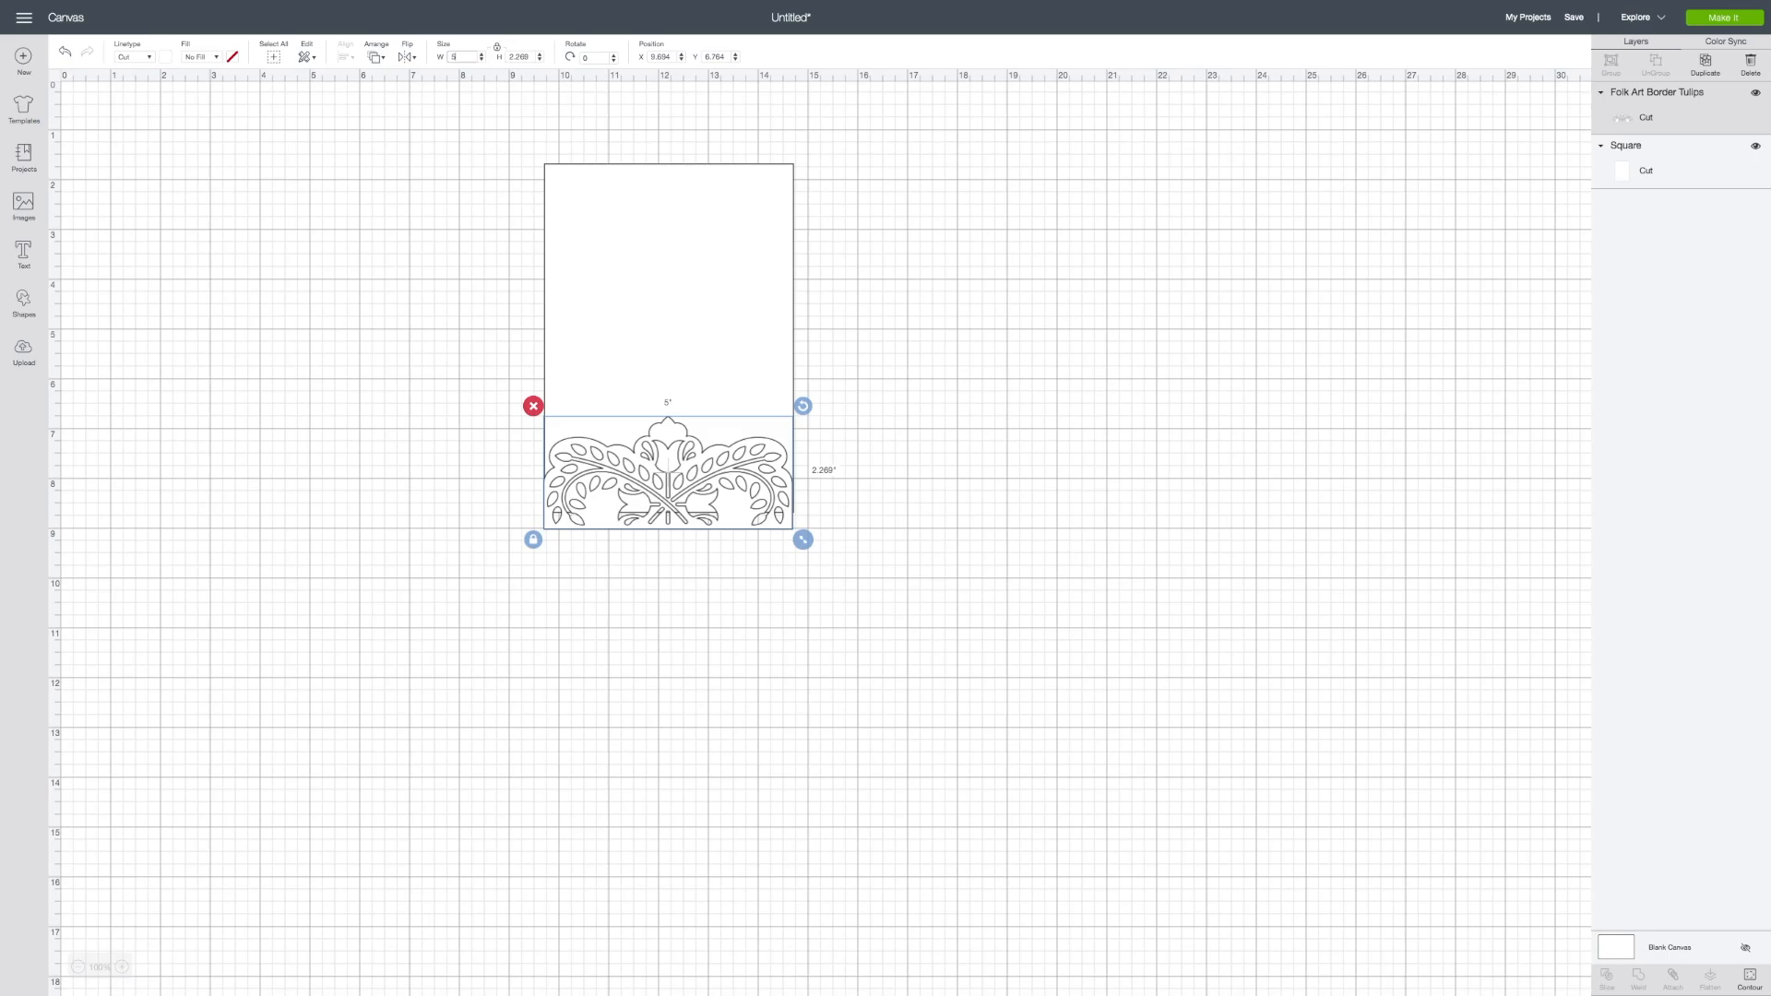
left_click(931, 506)
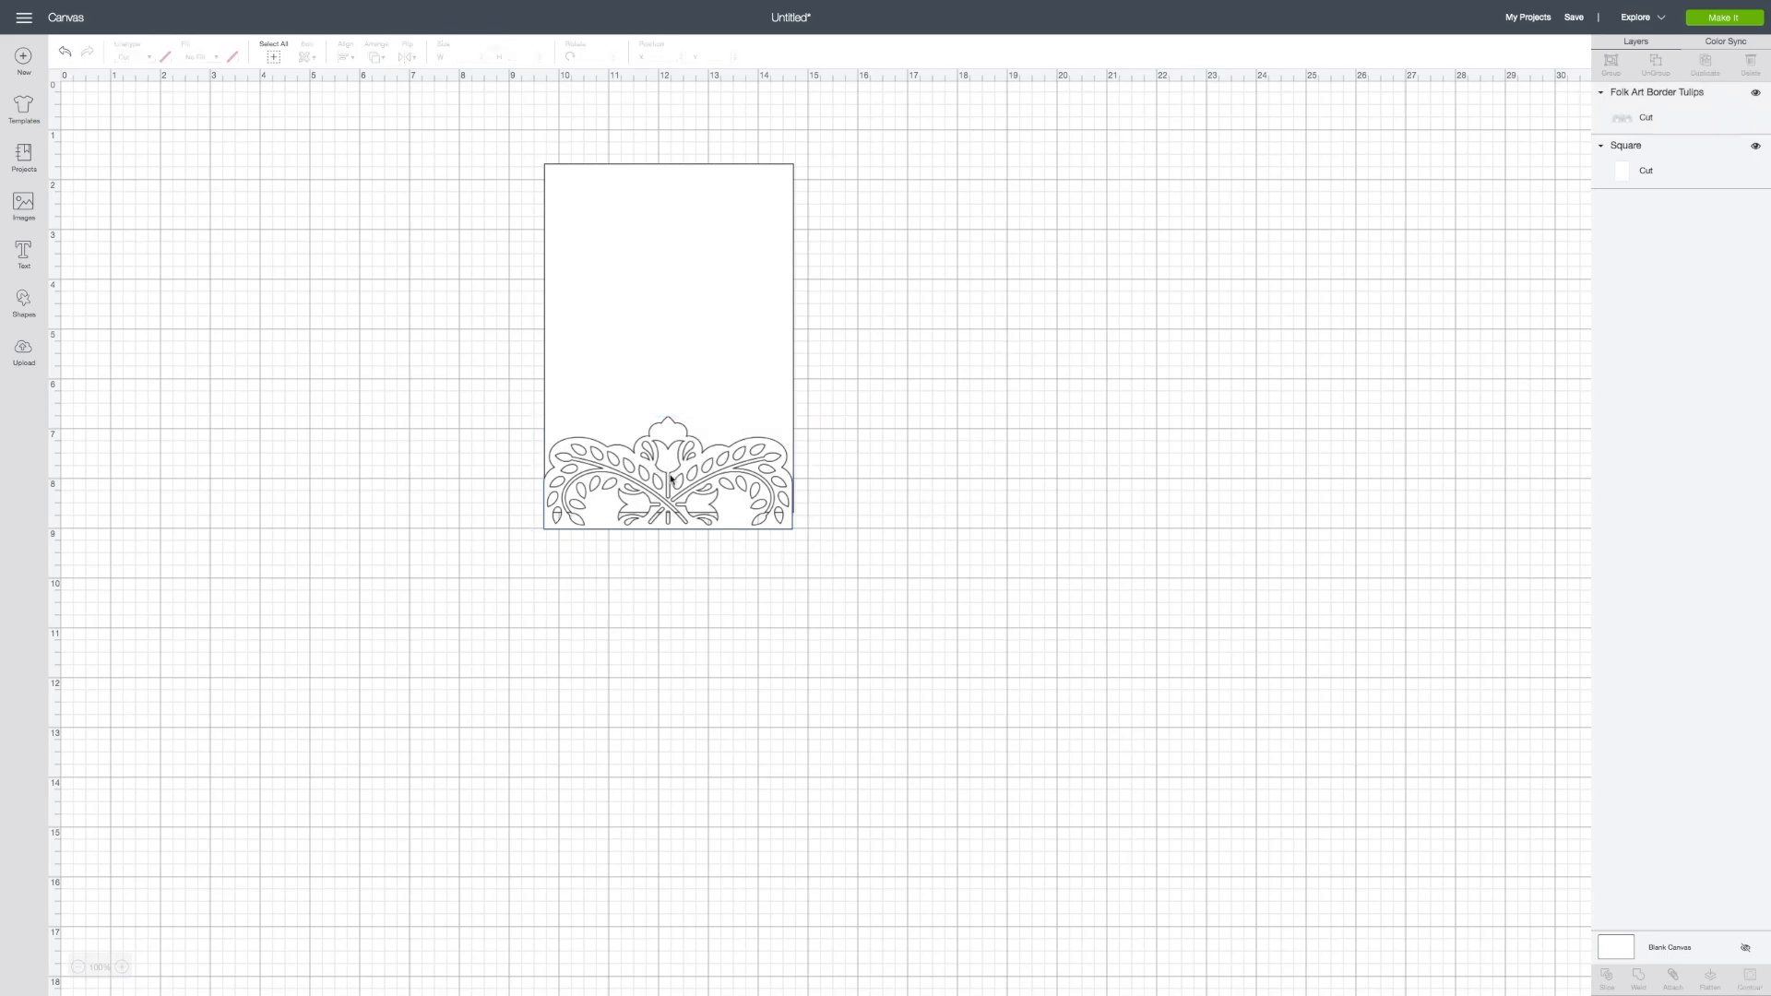
mouse_move(671, 479)
left_mouse_down()
mouse_move(666, 443)
mouse_move(671, 471)
left_mouse_up()
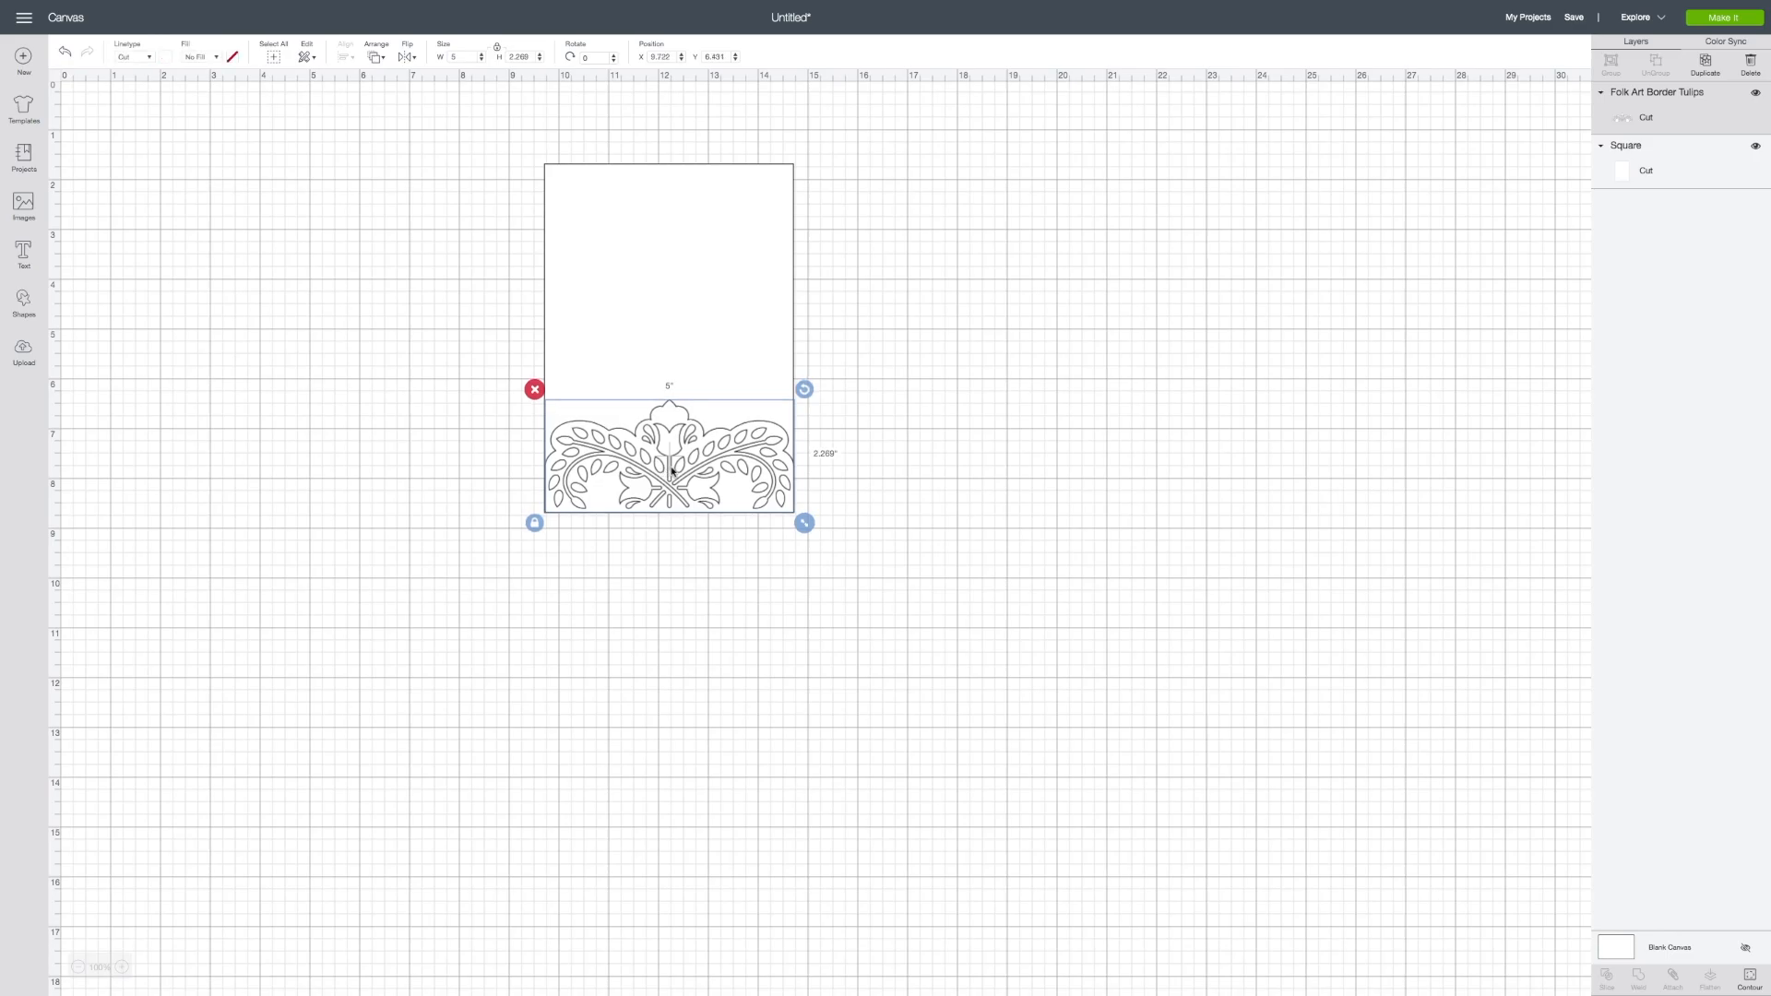
- Flip the tulip border vertically and move it directly below the panel, so its straight side meets the panel's bottom edge
scroll(673, 471, "right", 3)
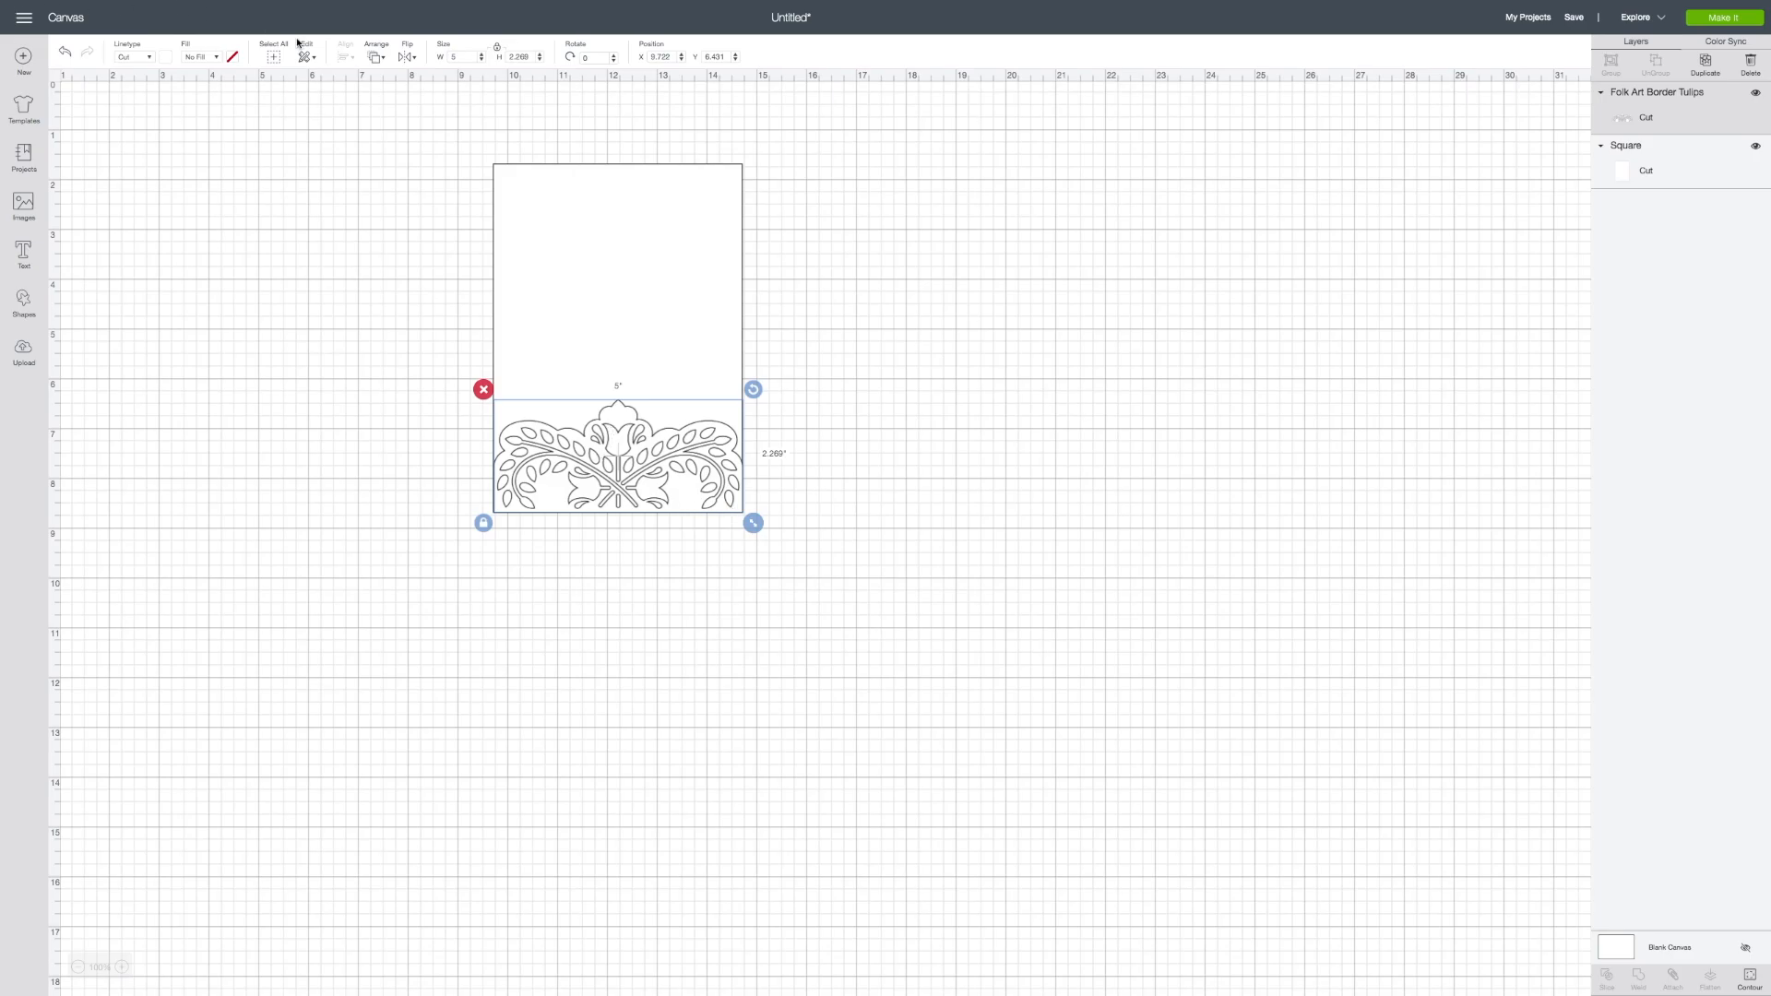
left_click(415, 61)
left_click(437, 105)
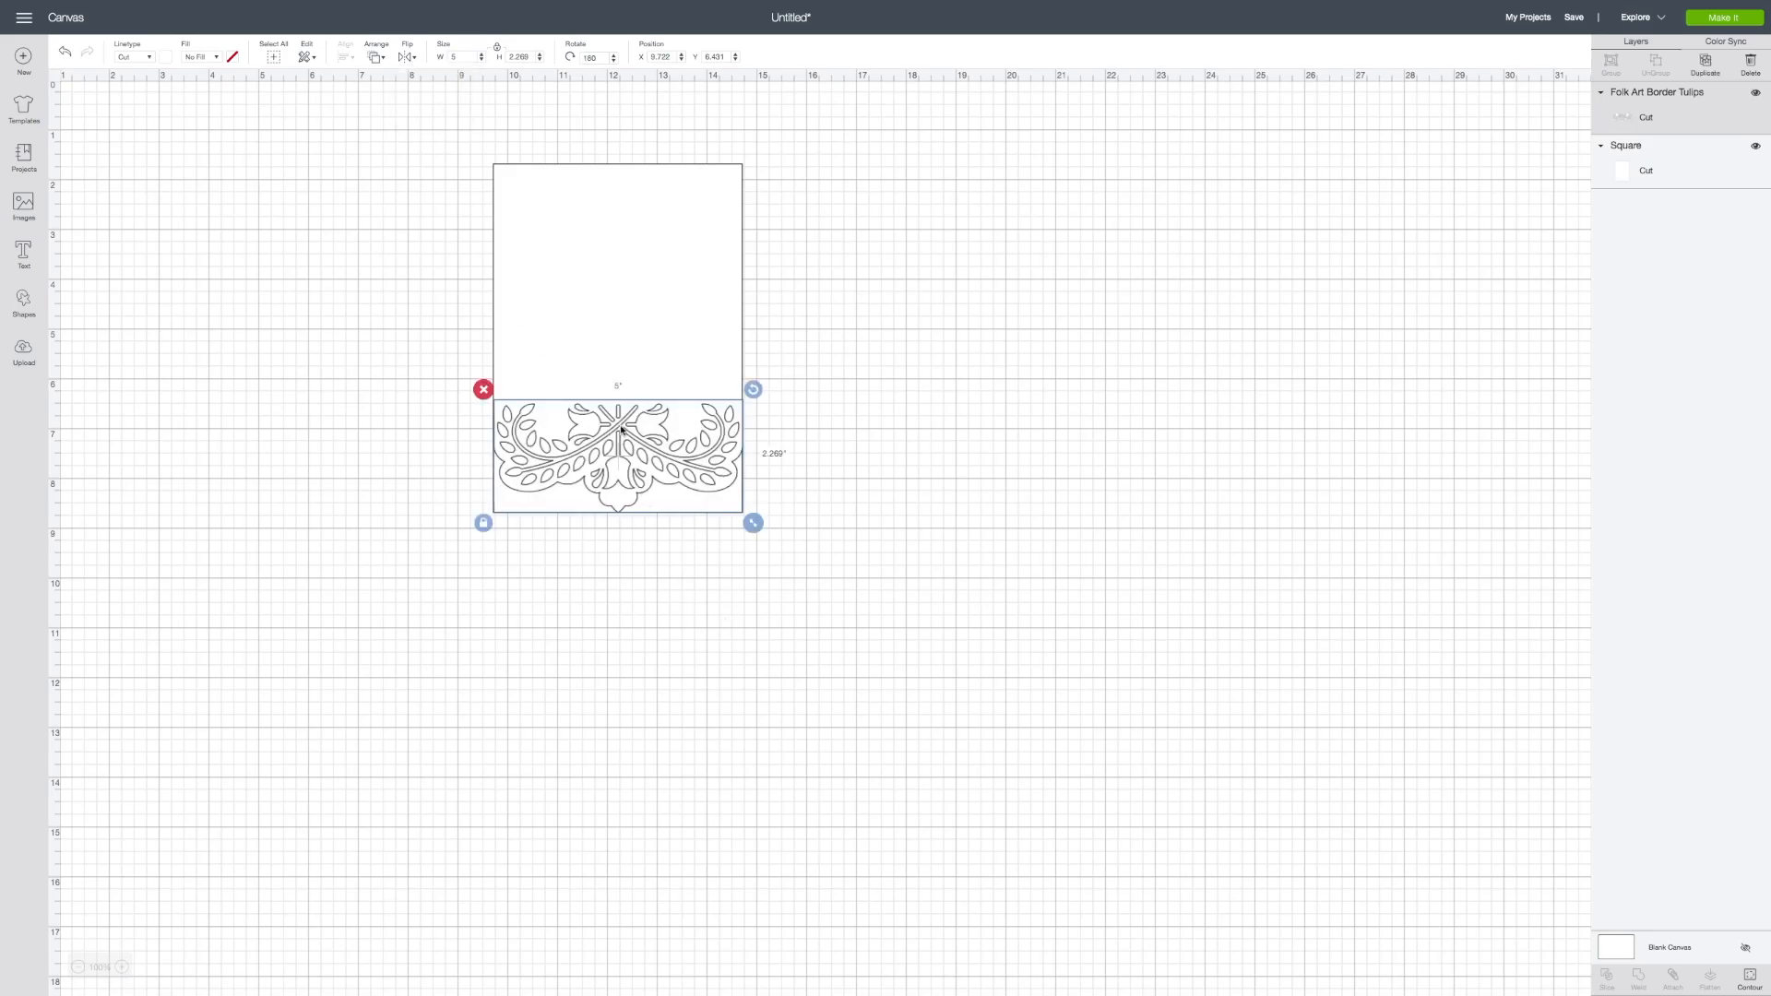
left_click_drag(615, 433, 613, 544)
- Try attaching and welding the tulip border to the panel, and undo back to two separate layers
left_click_drag(456, 135, 792, 645)
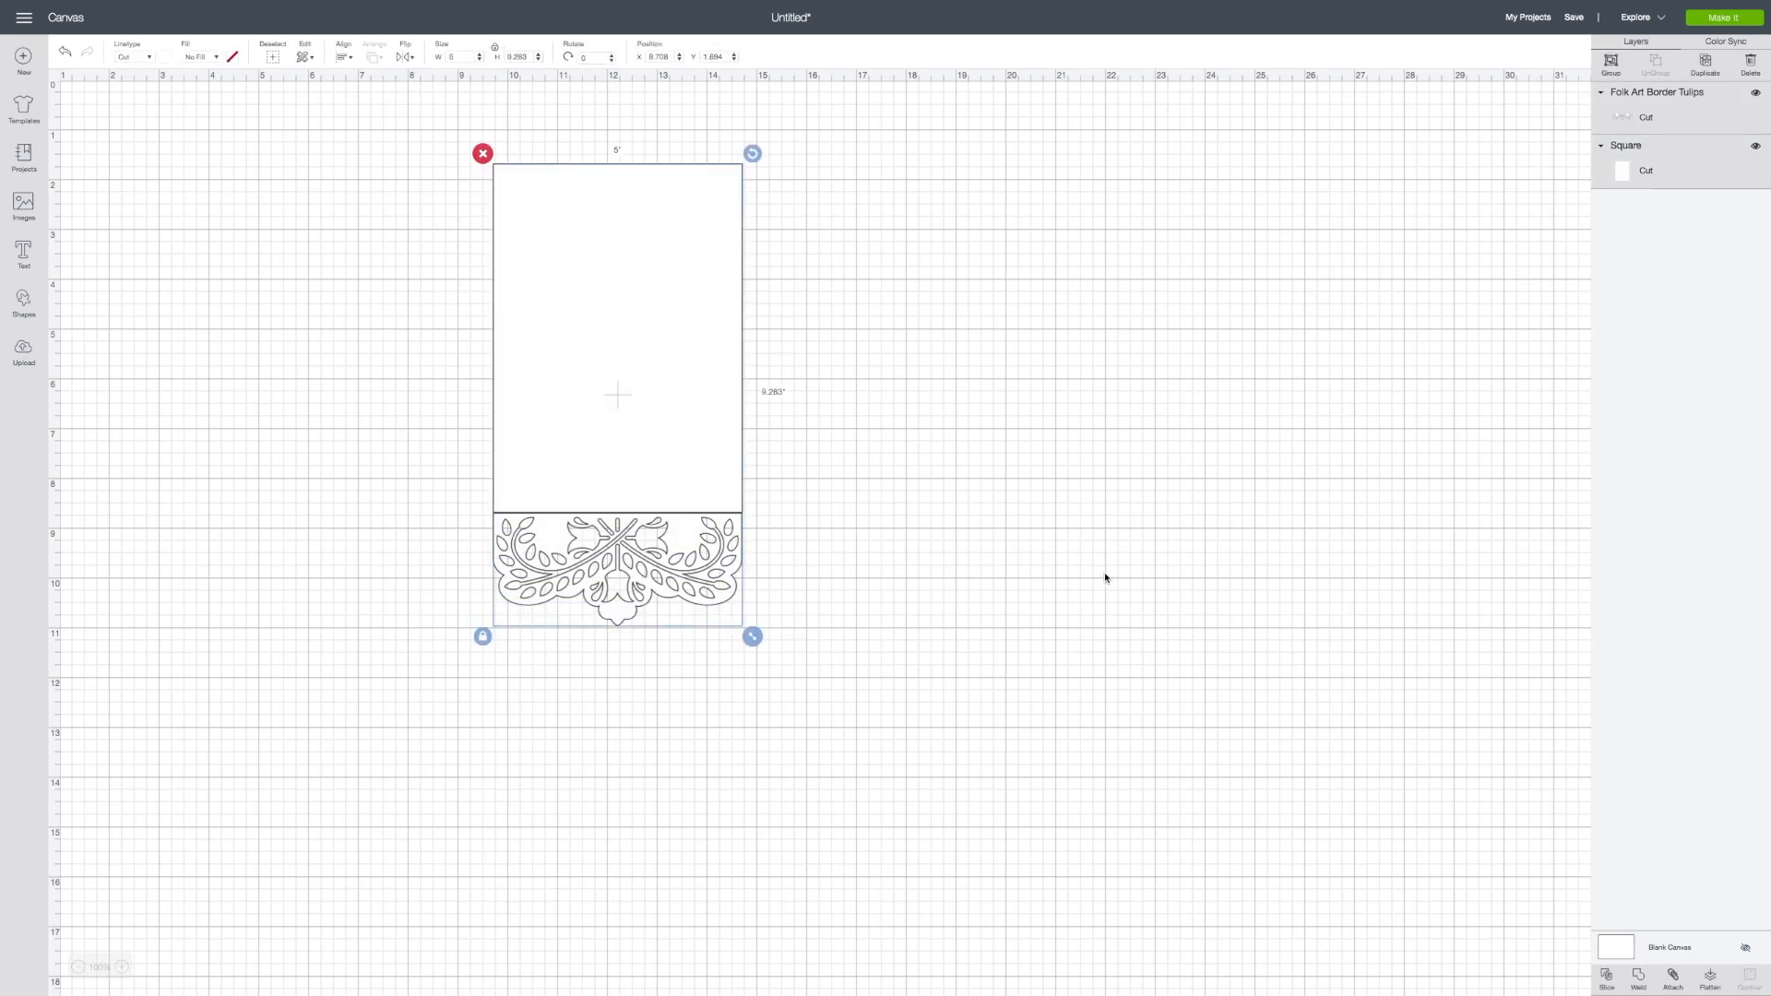
left_click(1672, 978)
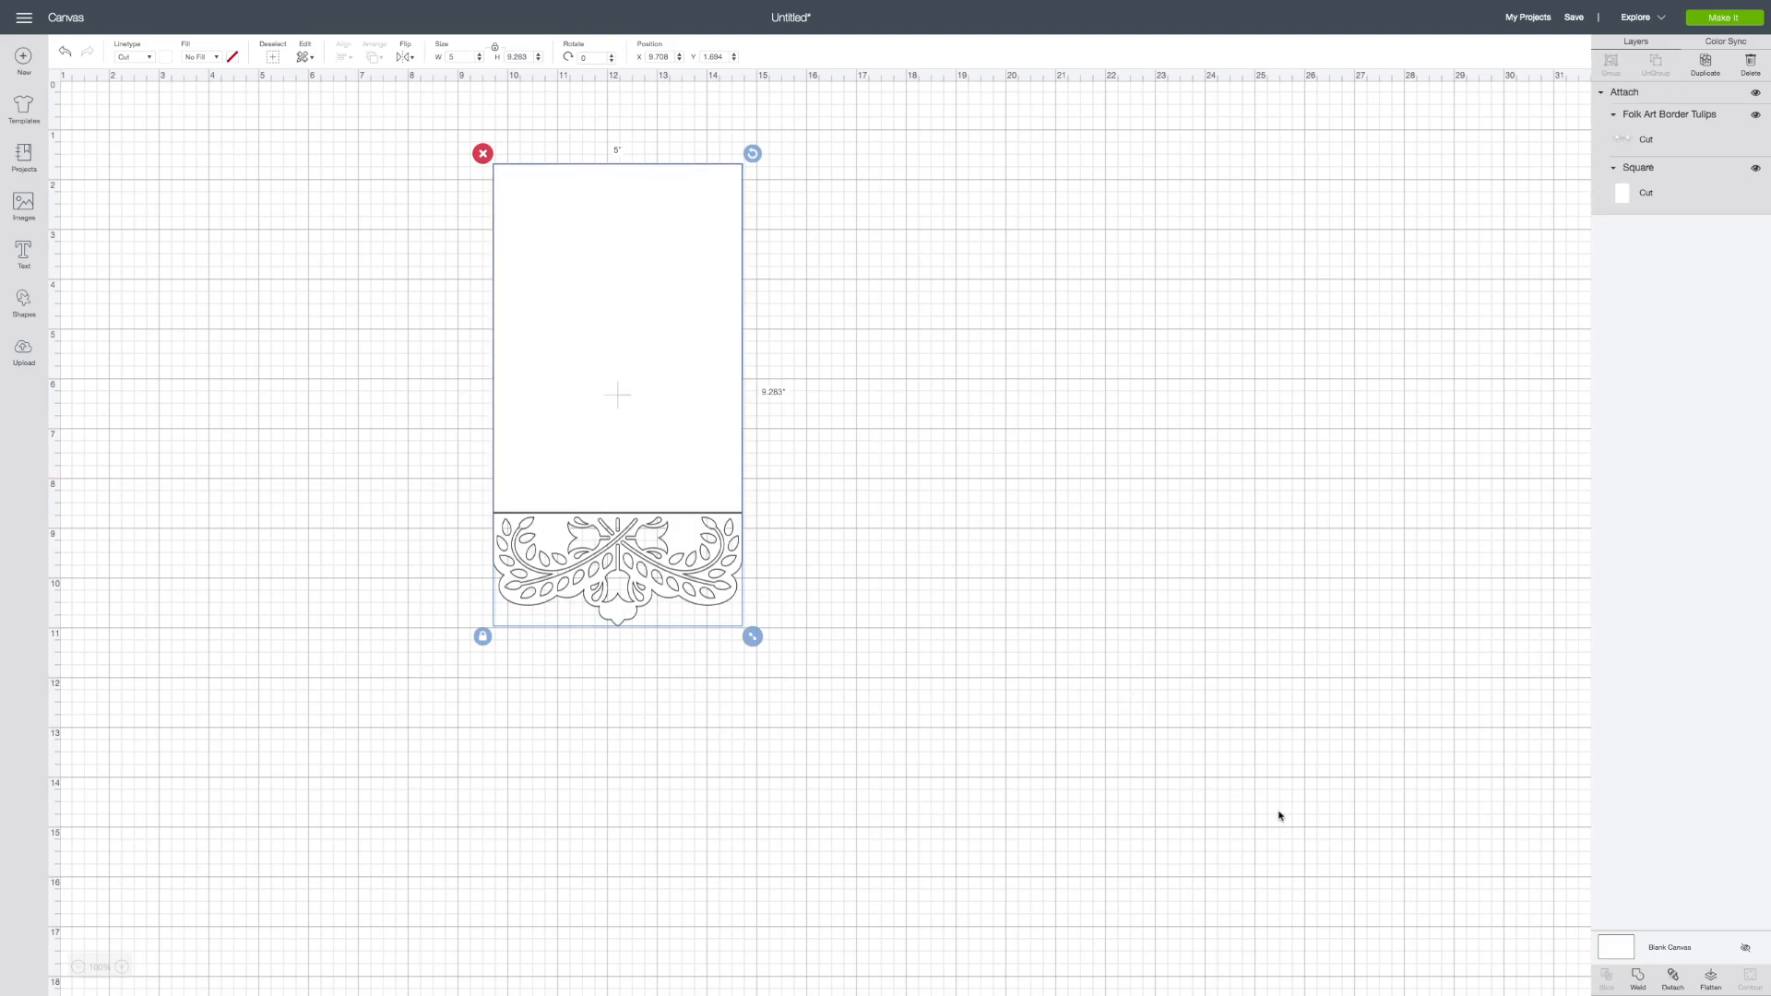
left_click(1639, 979)
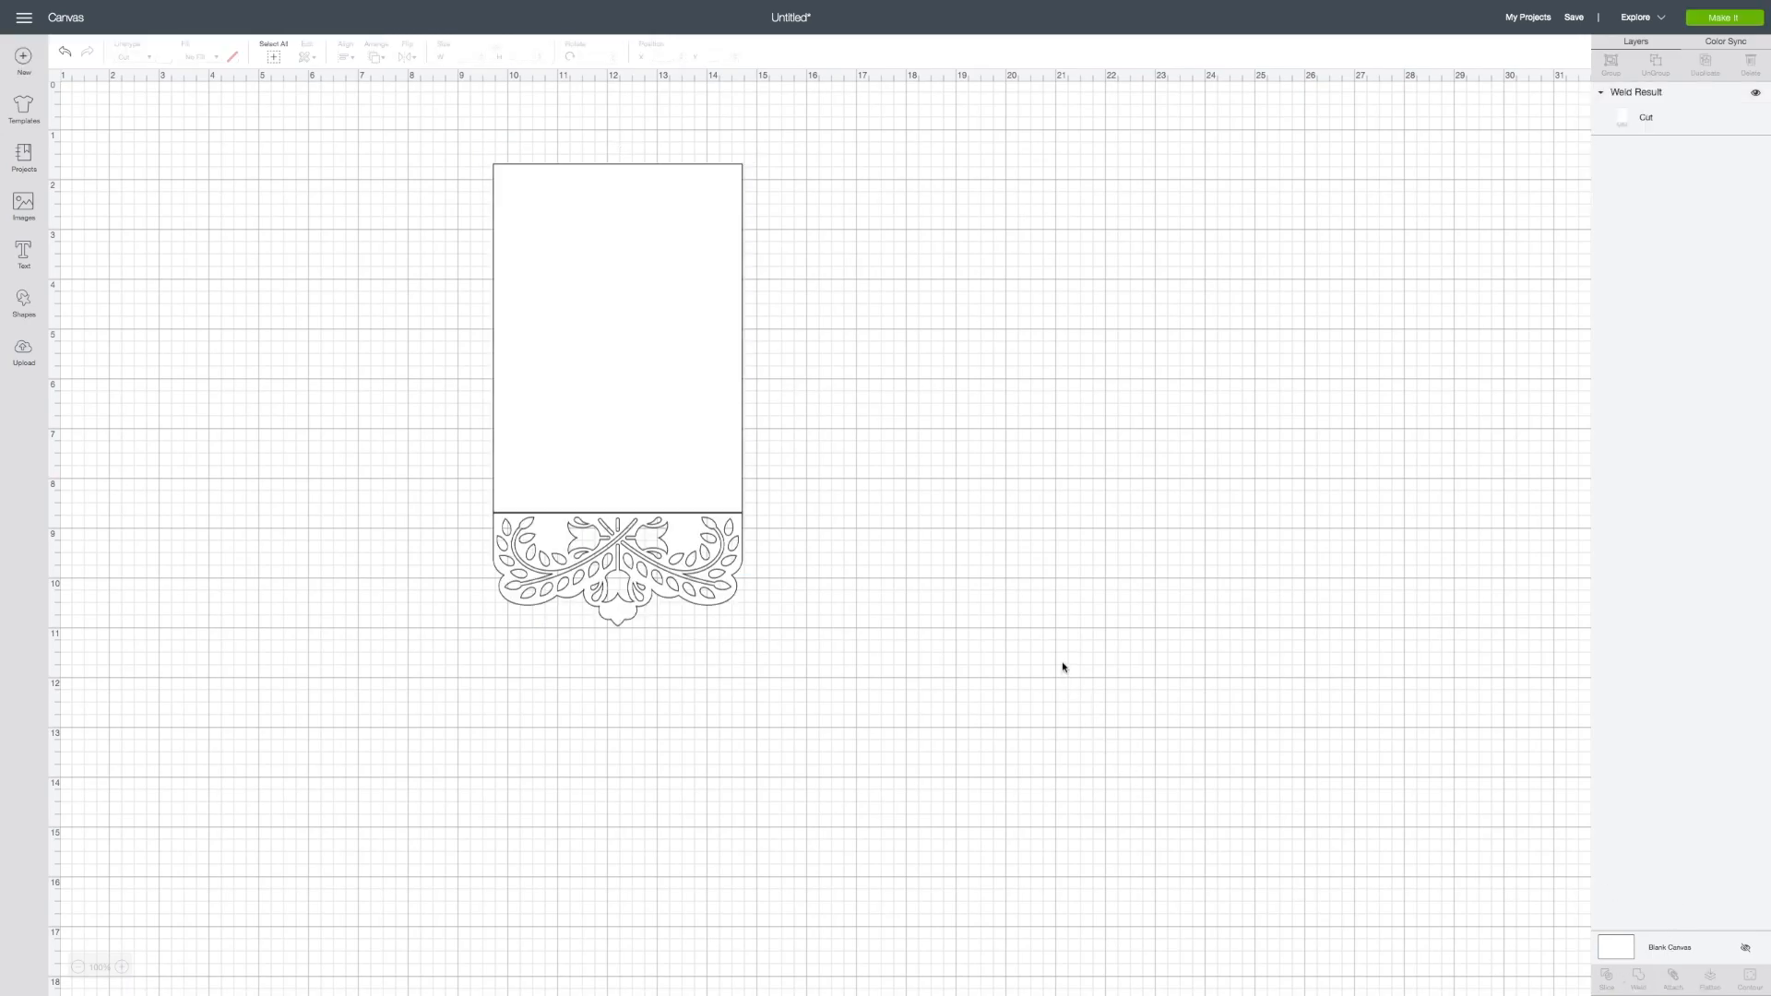
scroll(980, 625, "right", 1)
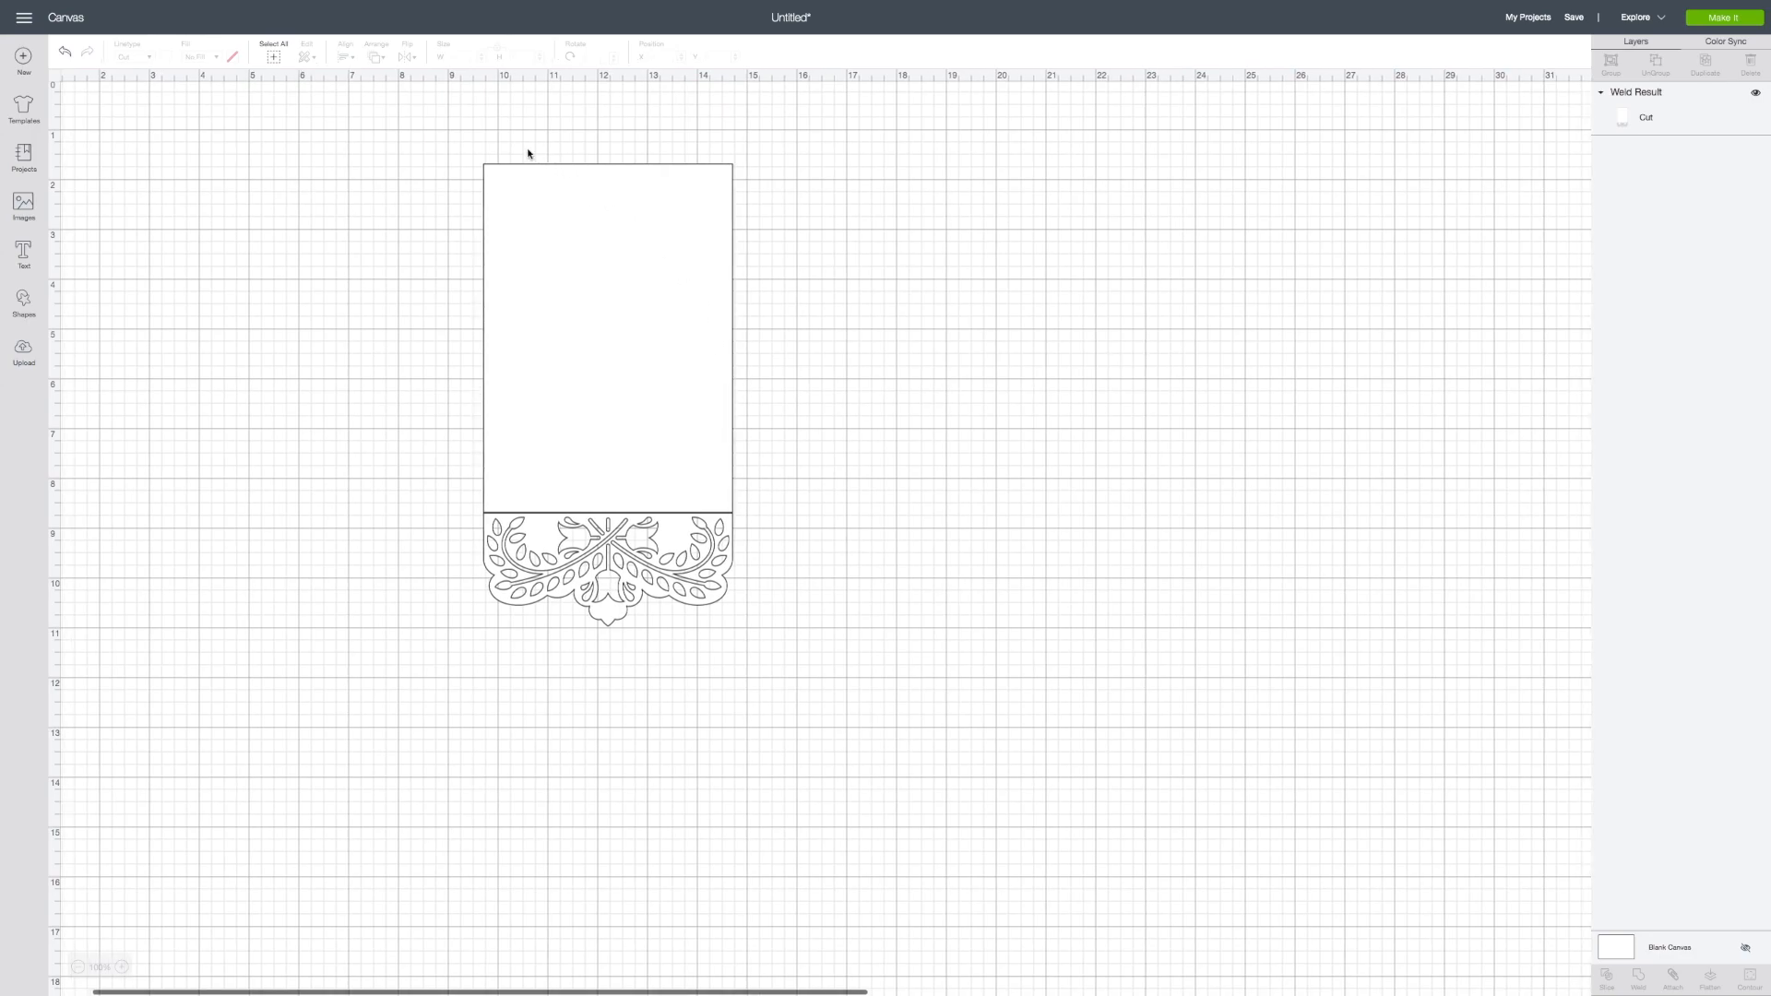
left_click_drag(445, 137, 842, 800)
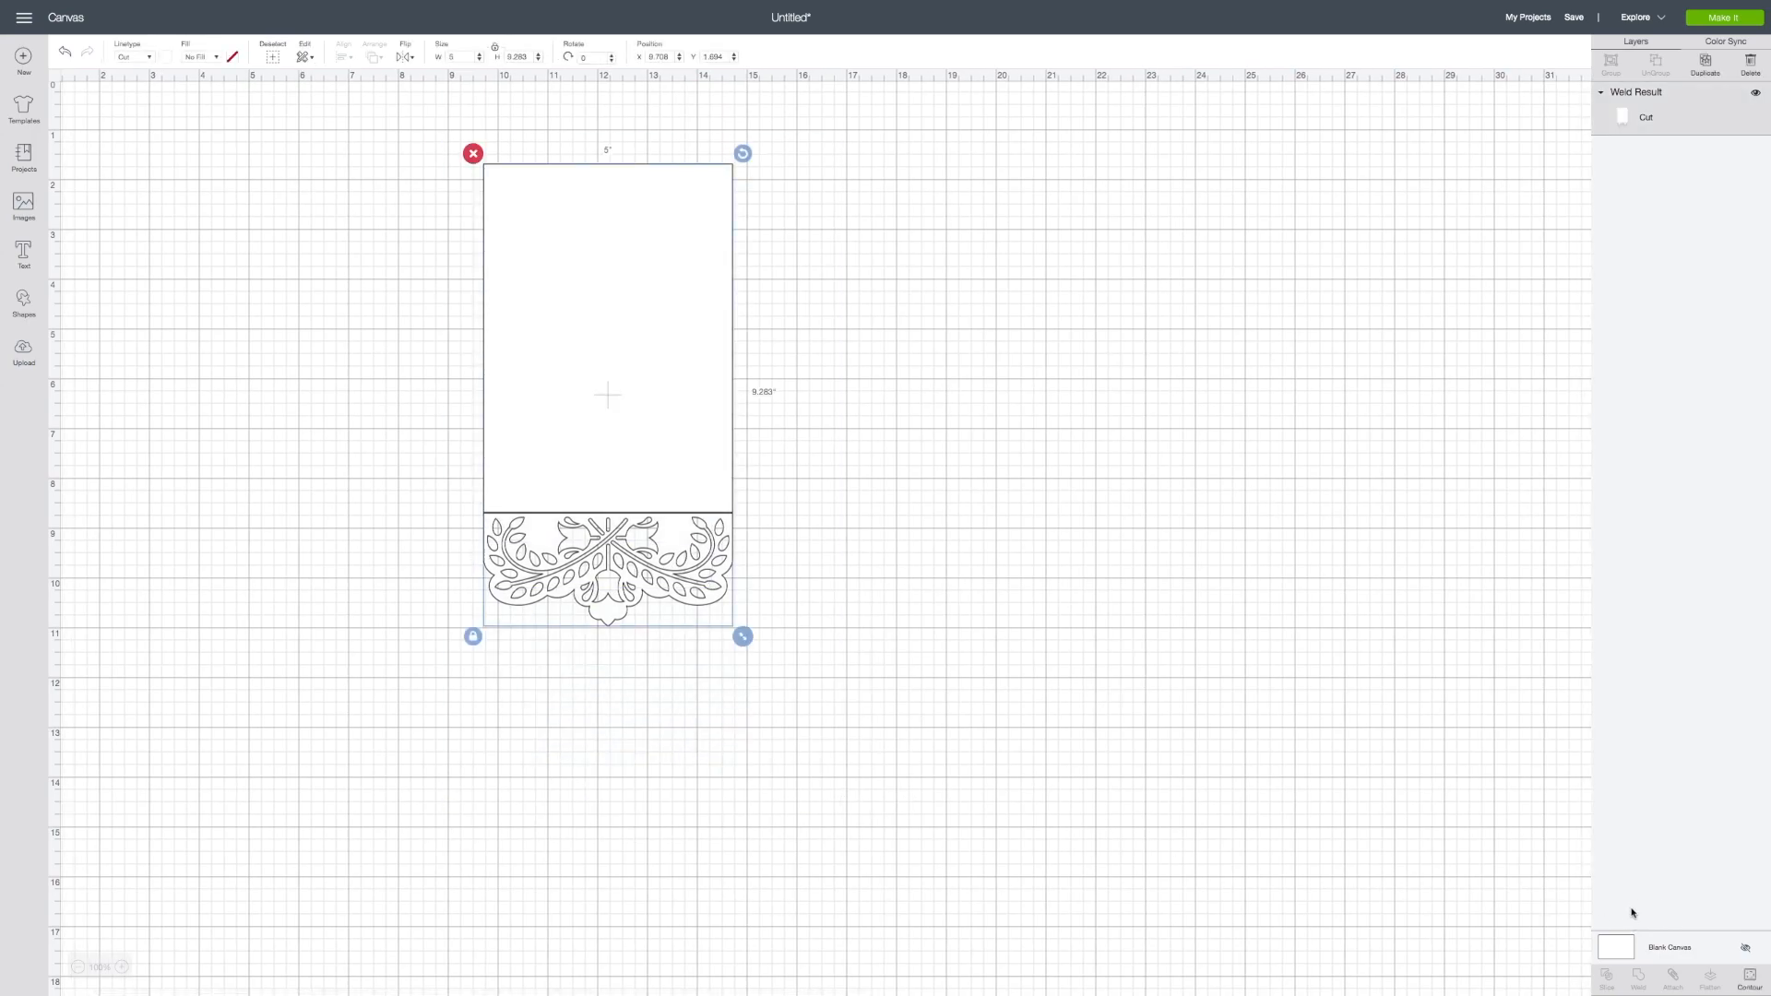
left_click(1381, 894)
key("ctrl+z")
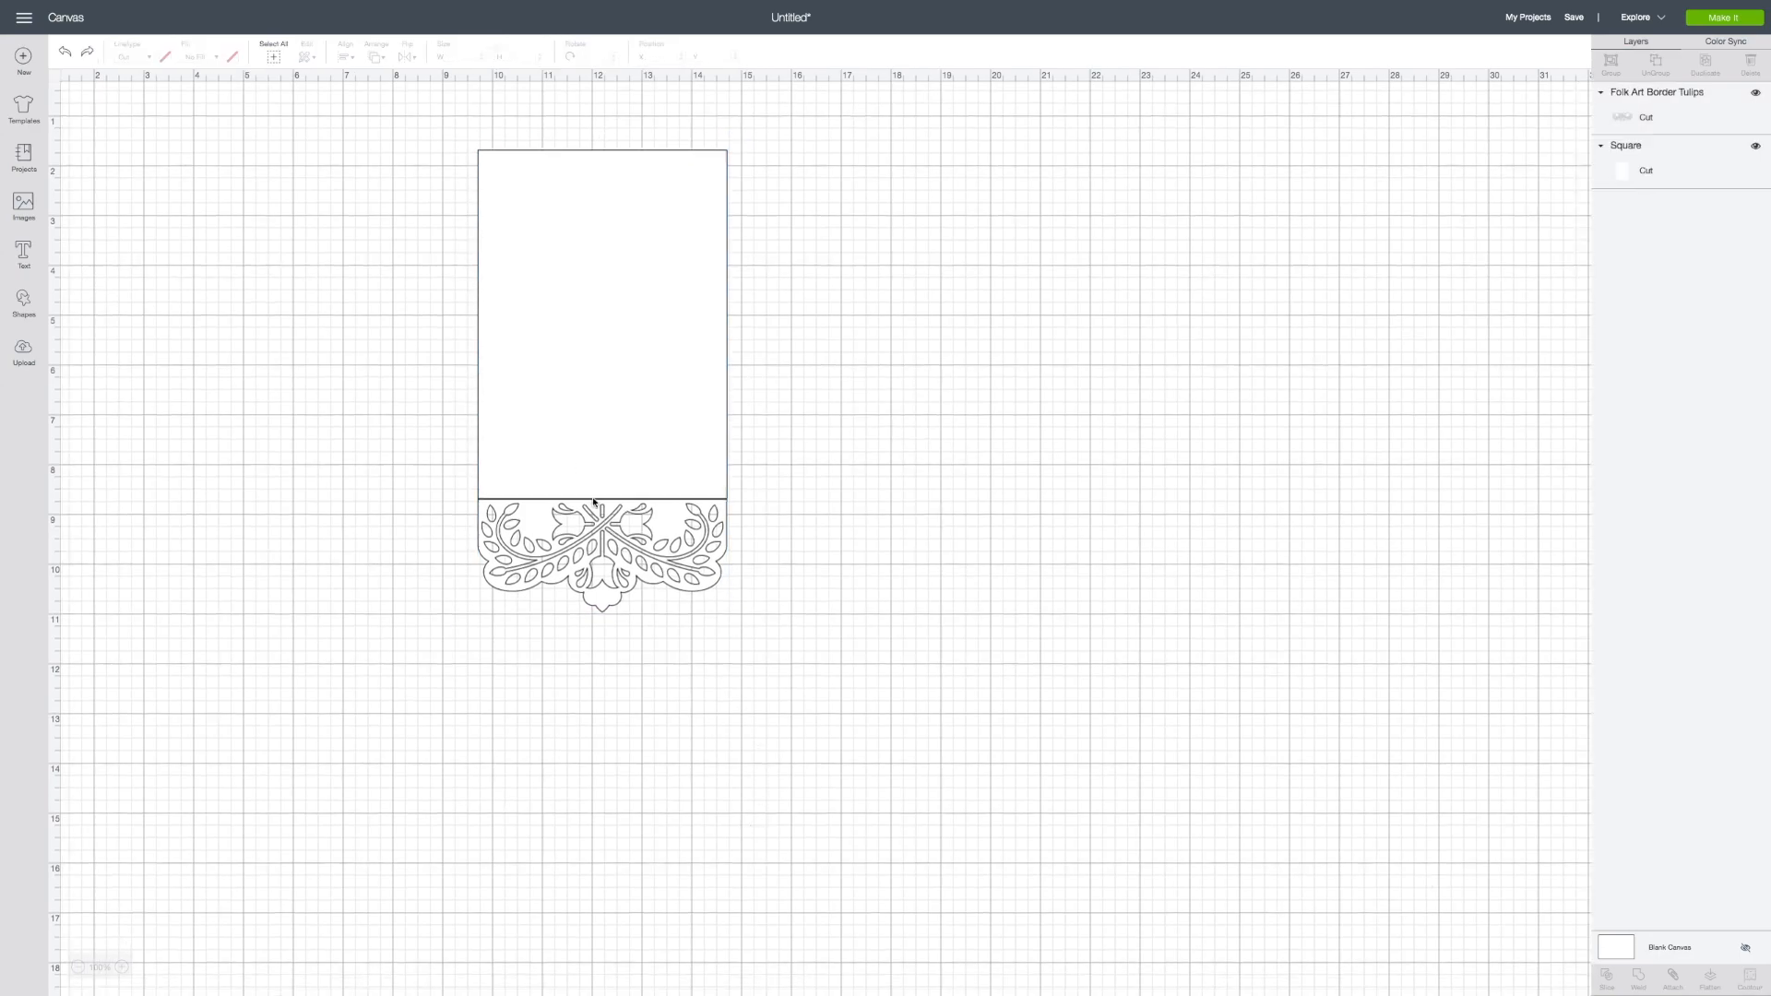
- Nudge the tulip border against the panel's bottom edge at about X 9.71, Y 8.71 and weld the two into one shape
left_click(587, 525)
left_click_drag(587, 529, 585, 522)
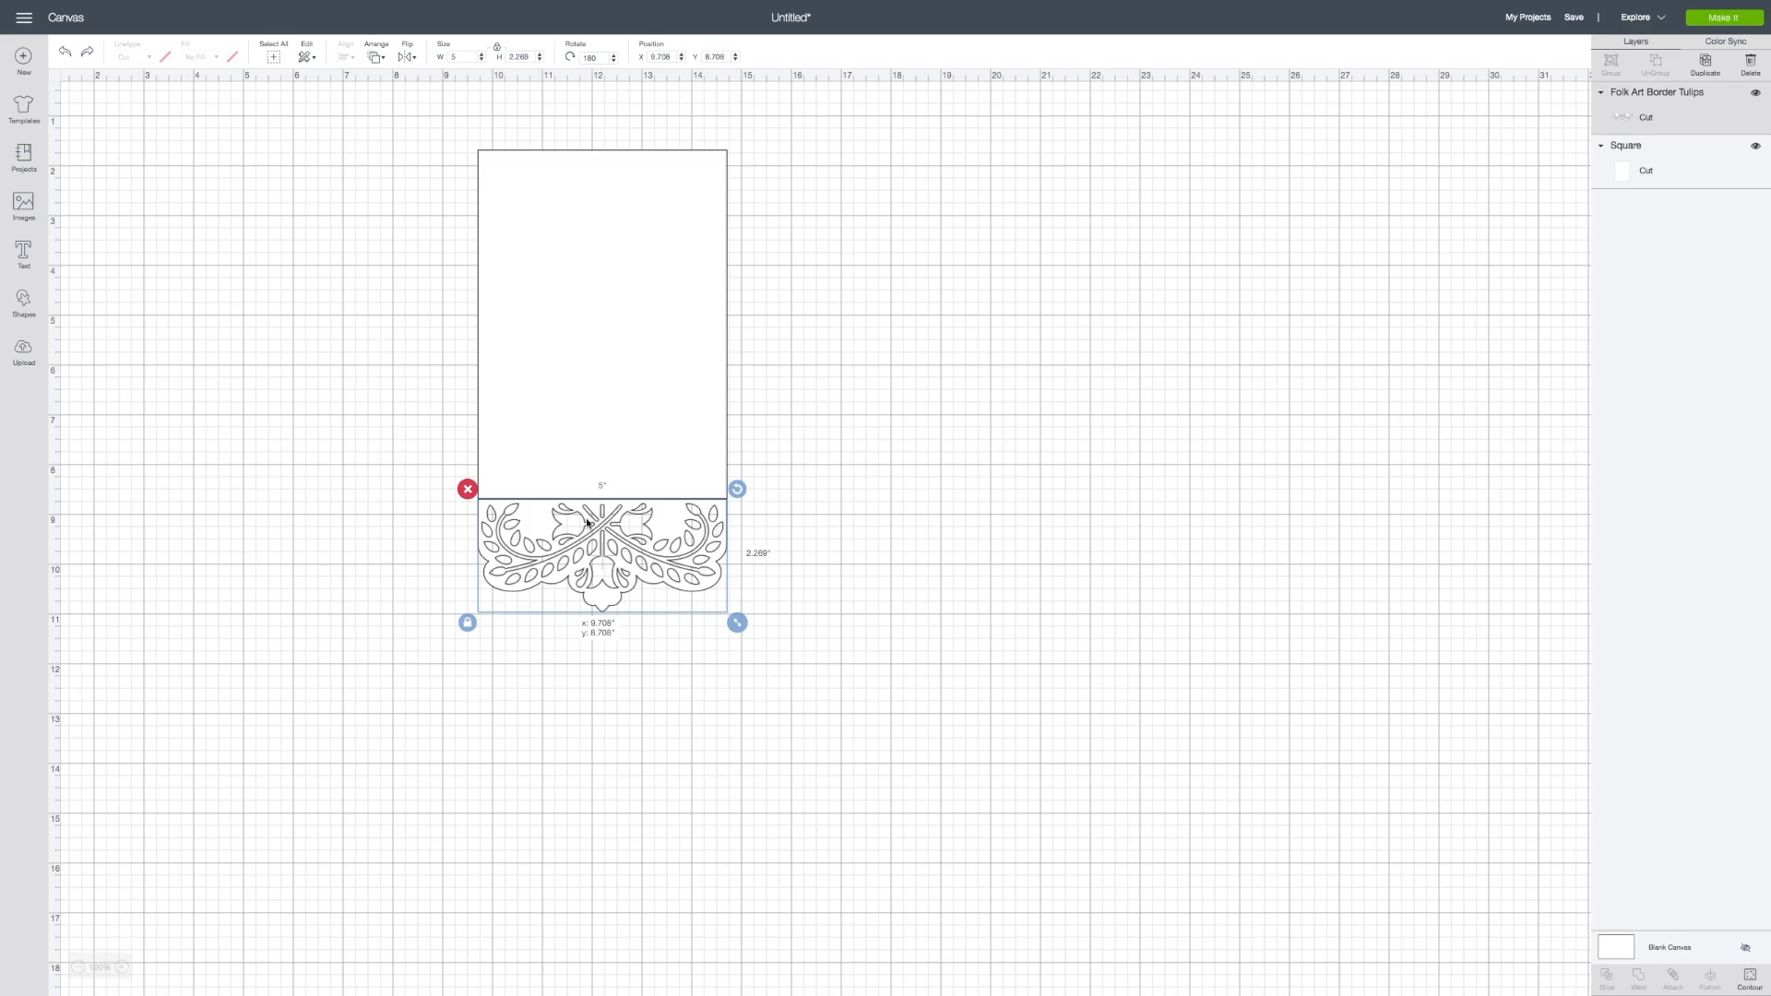
left_click_drag(587, 522, 587, 522)
left_click(965, 534)
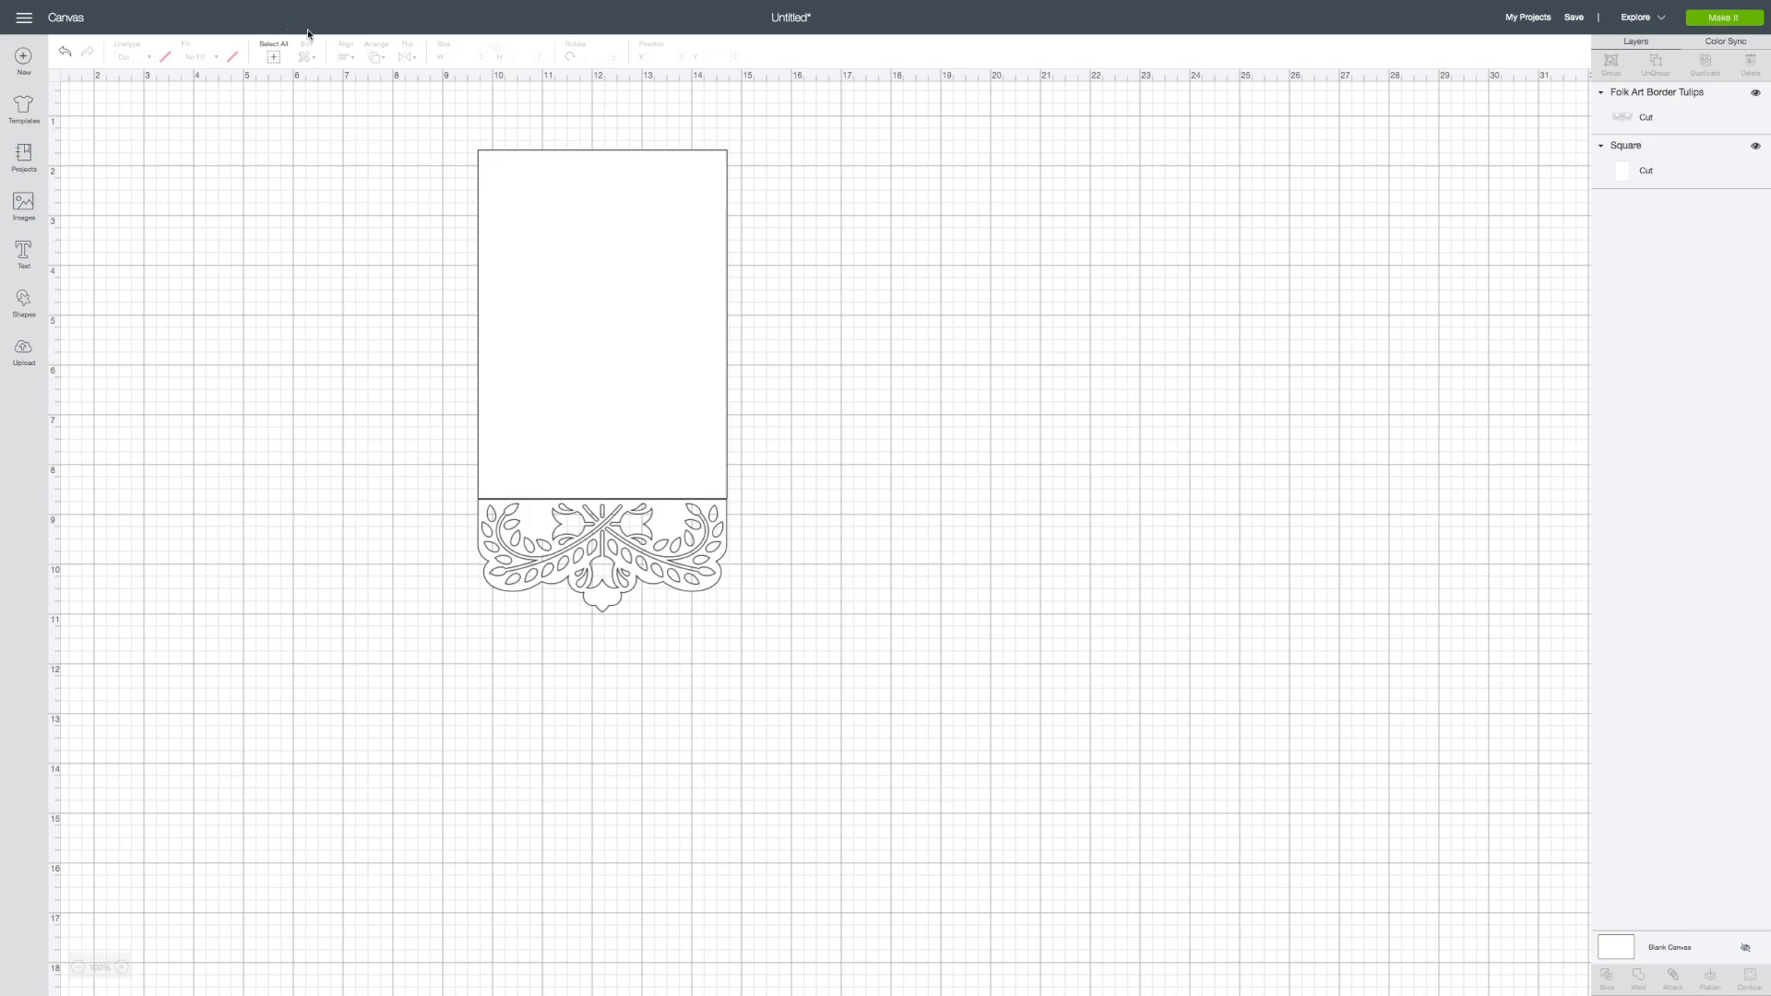
left_click_drag(442, 121, 805, 751)
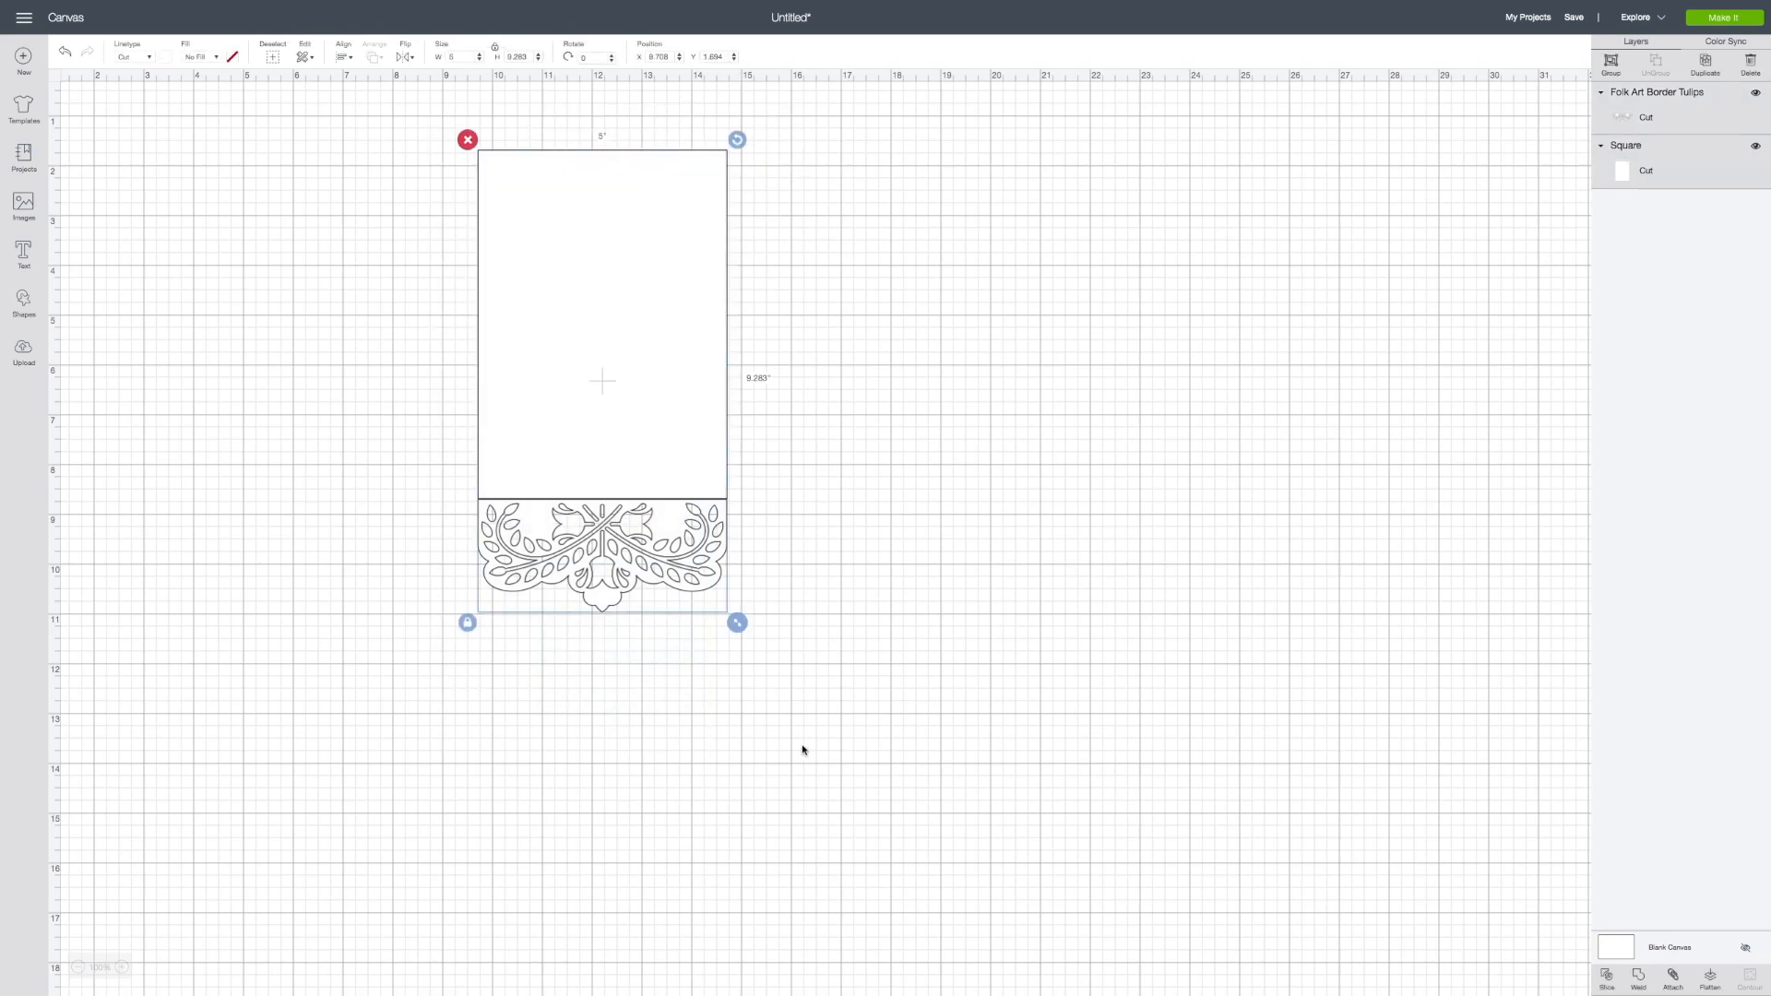
left_click(1638, 980)
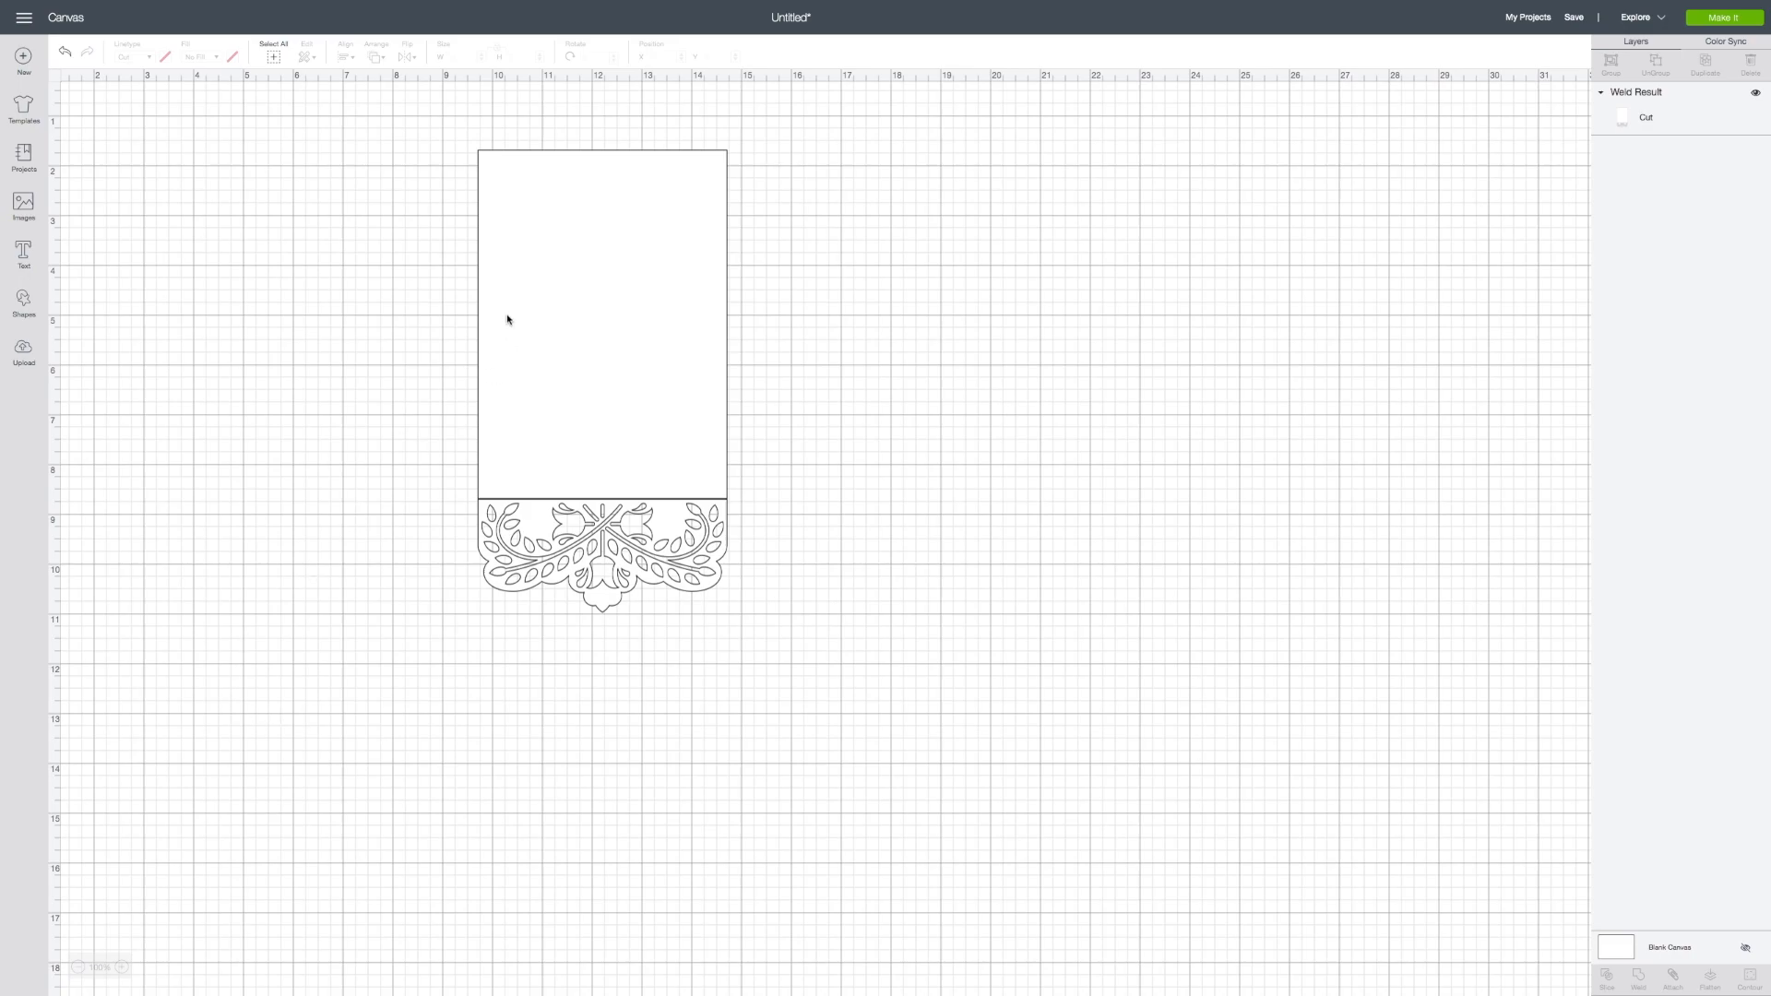
- Insert a score line and rotate it 90 degrees to make it horizontal
scroll(506, 319, "right", 1)
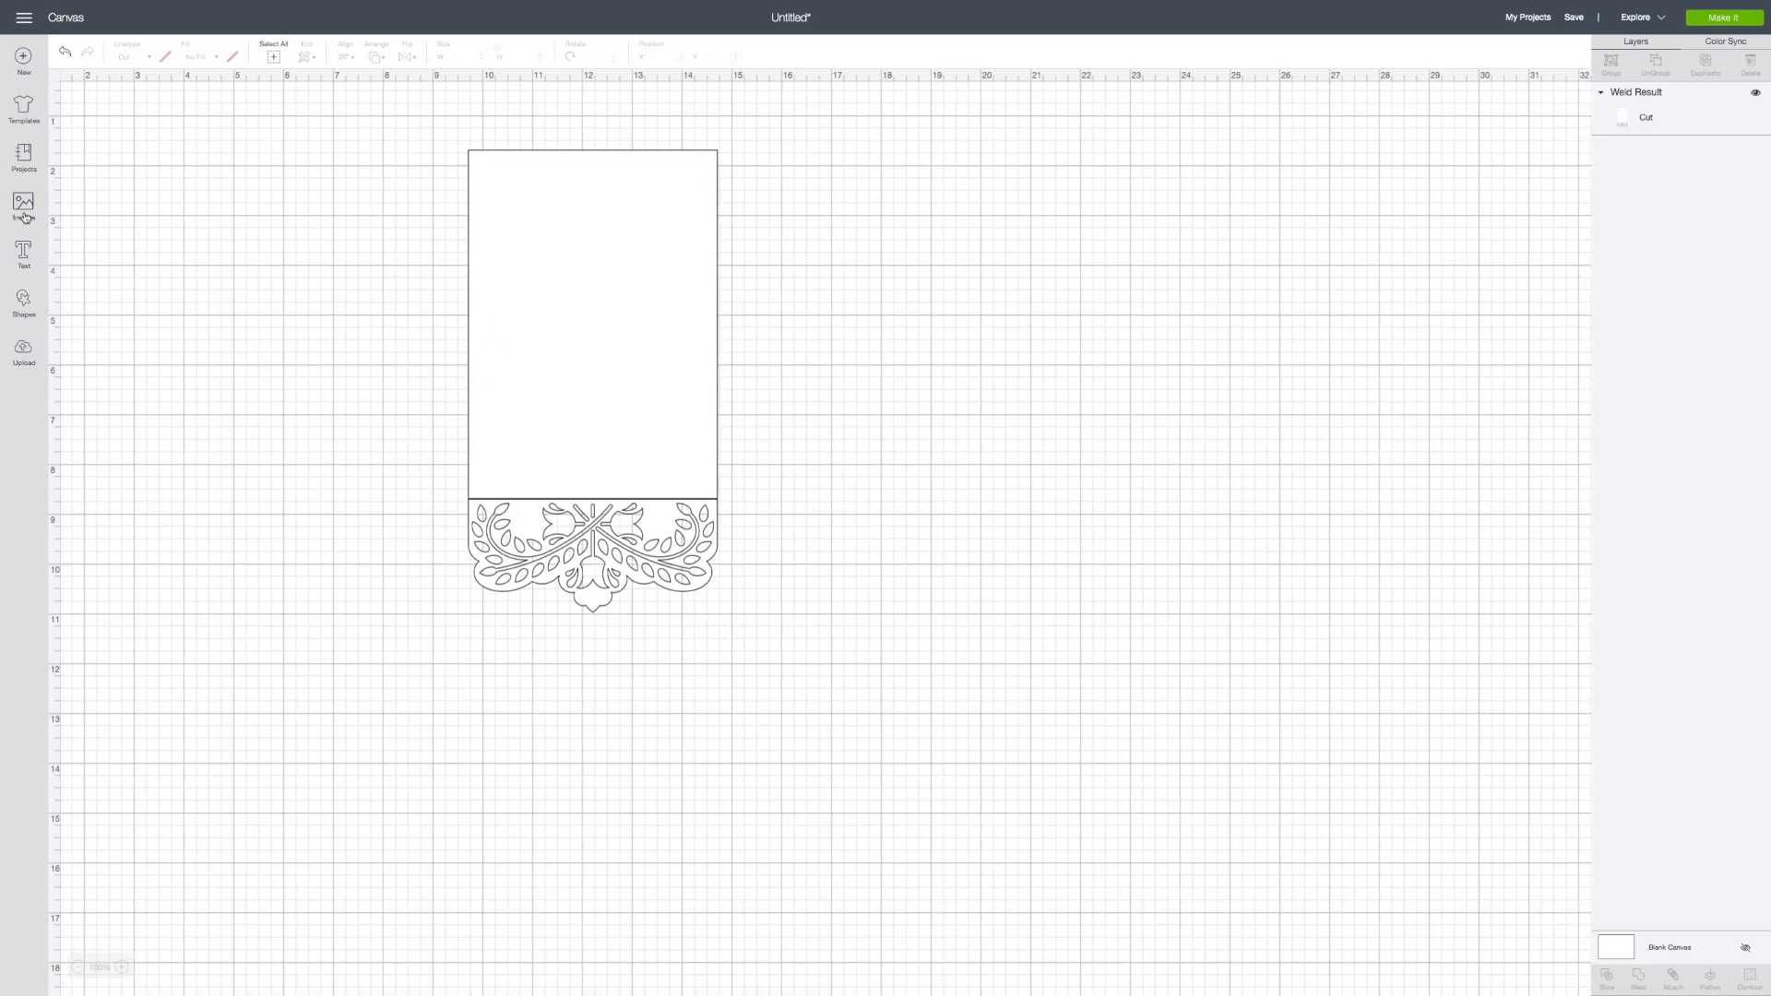
left_click(25, 308)
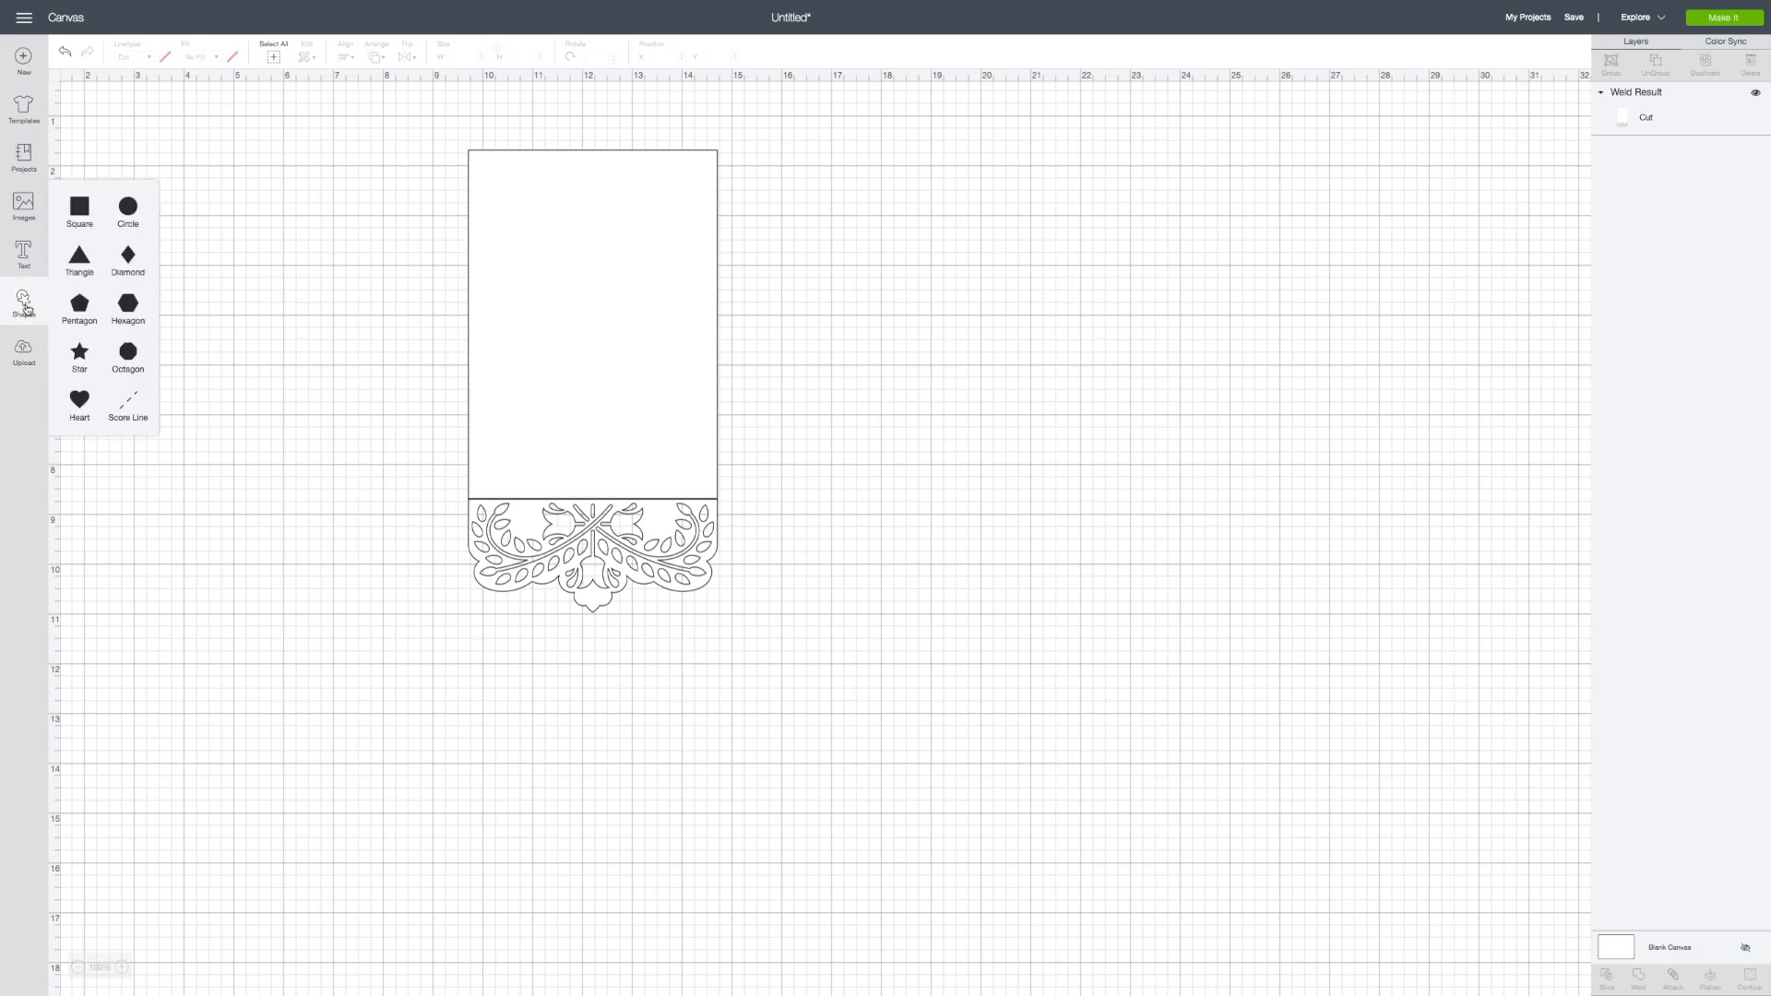
left_click(130, 403)
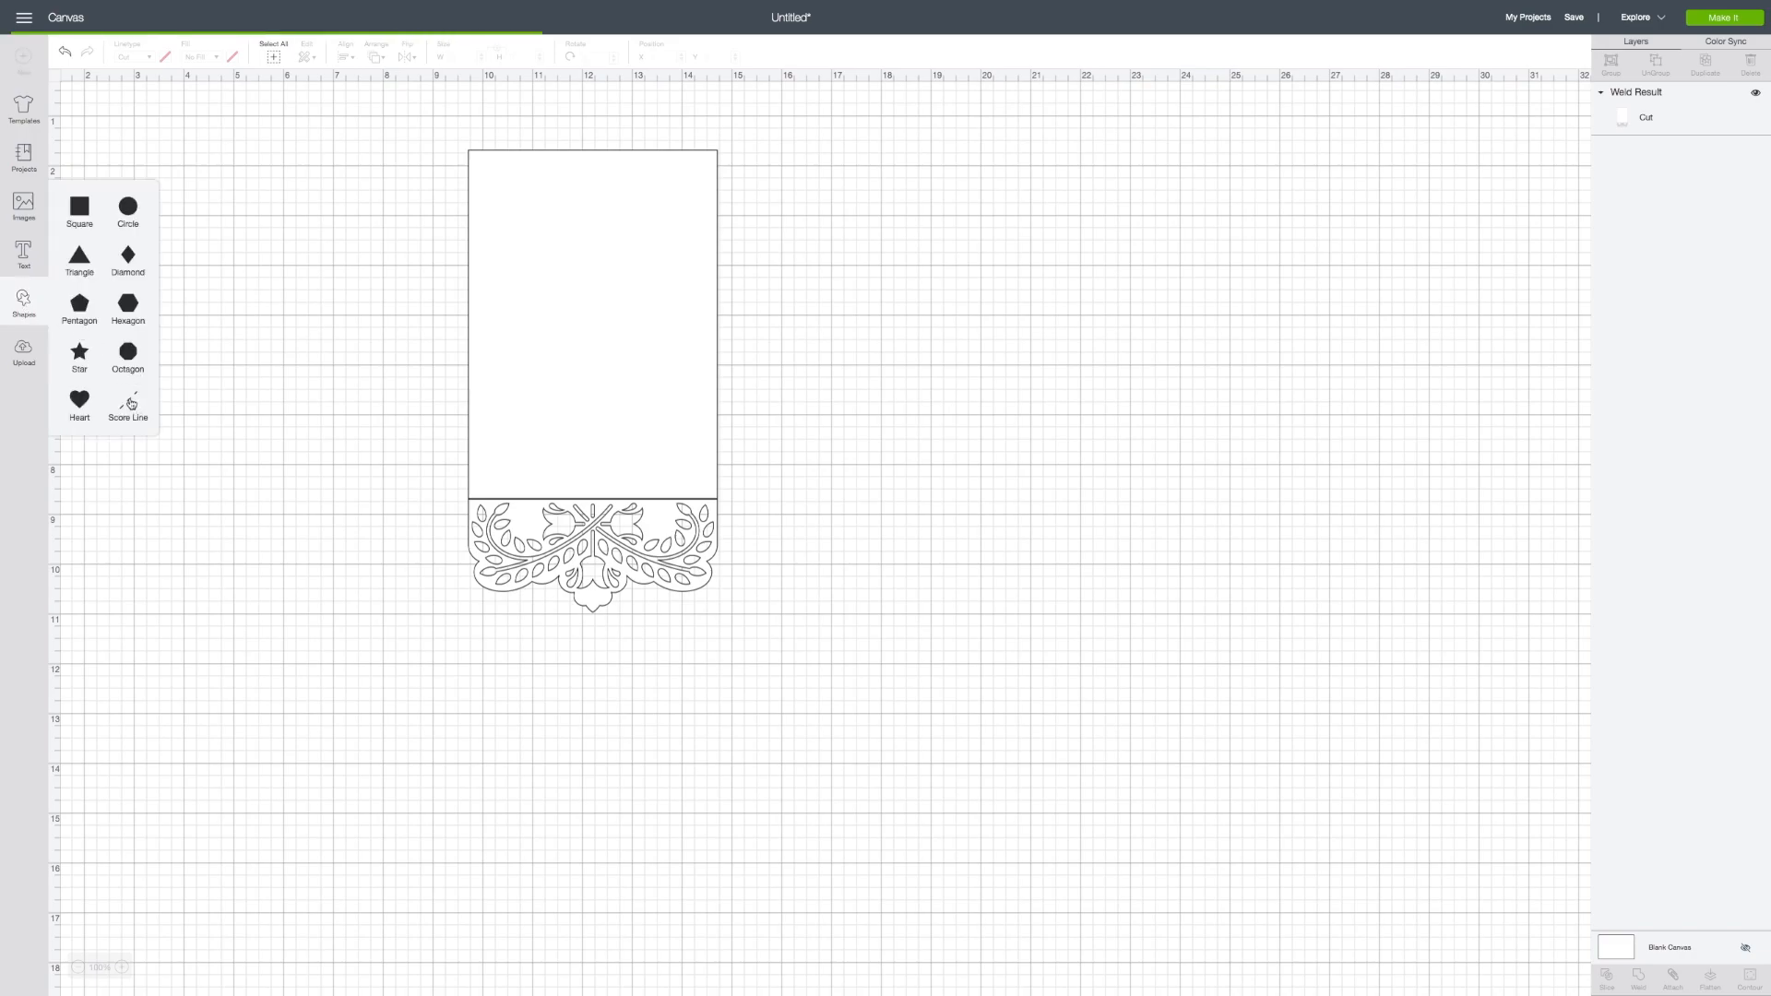
left_click_drag(168, 405, 234, 491)
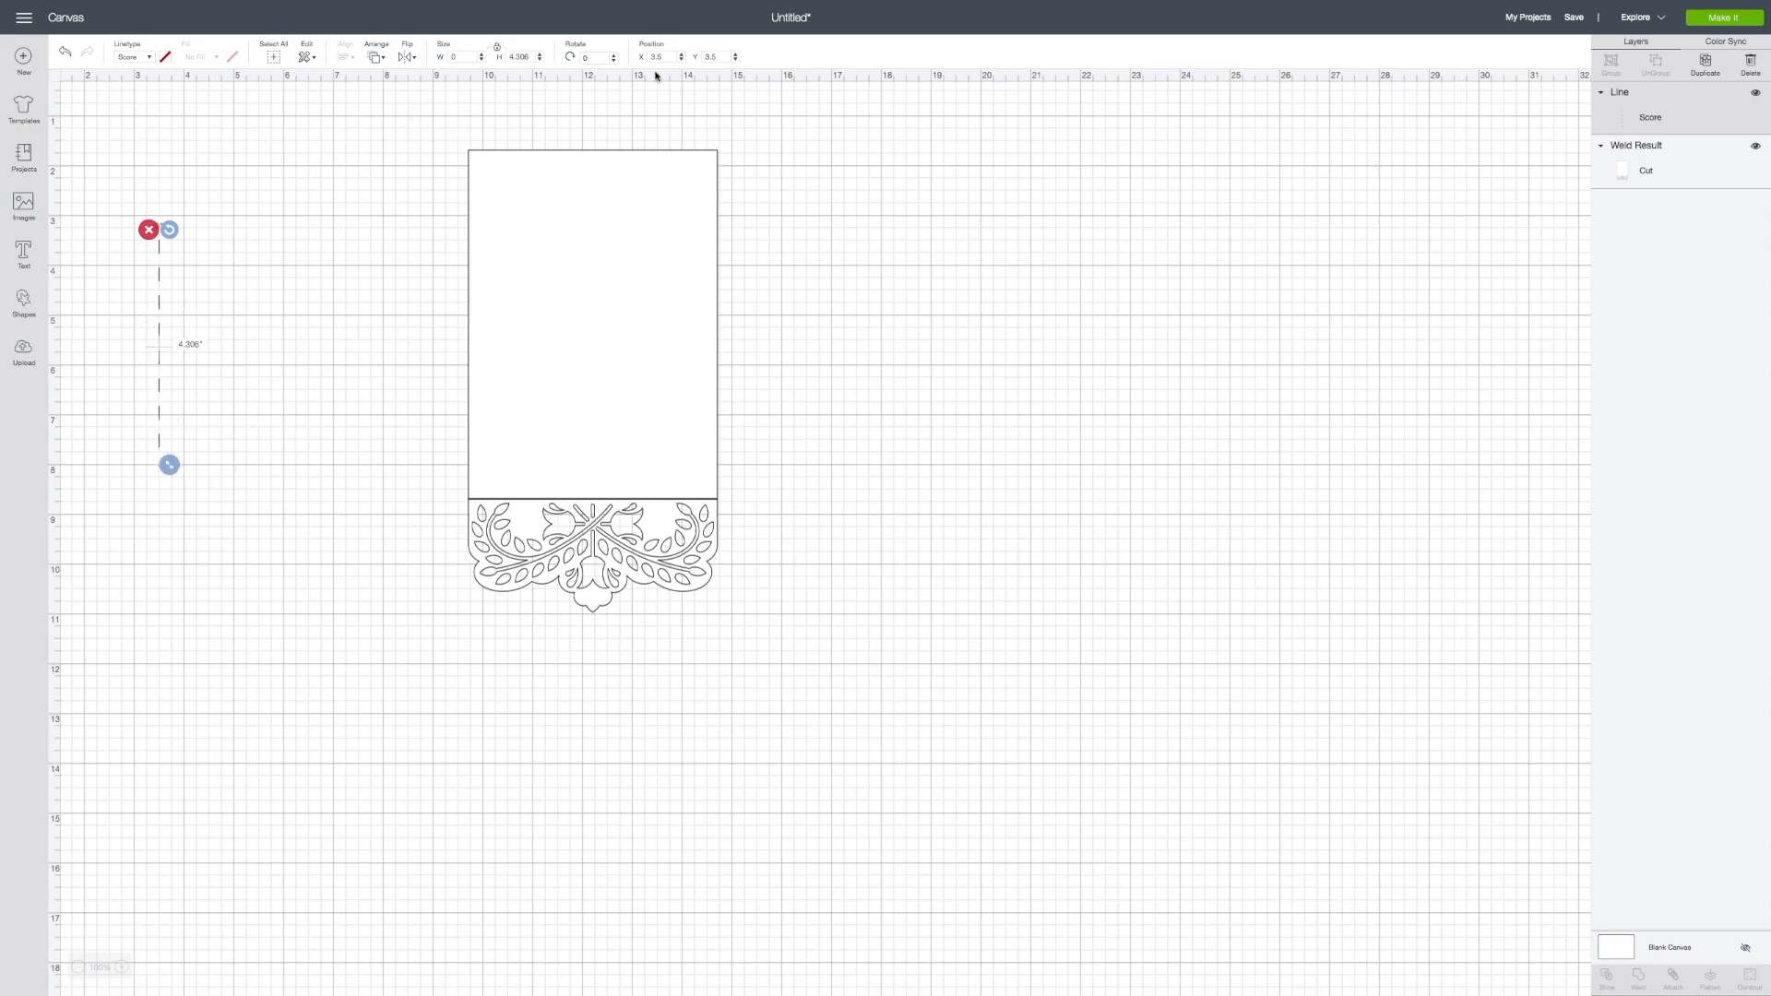
left_click(601, 59)
type("90")
key("Return")
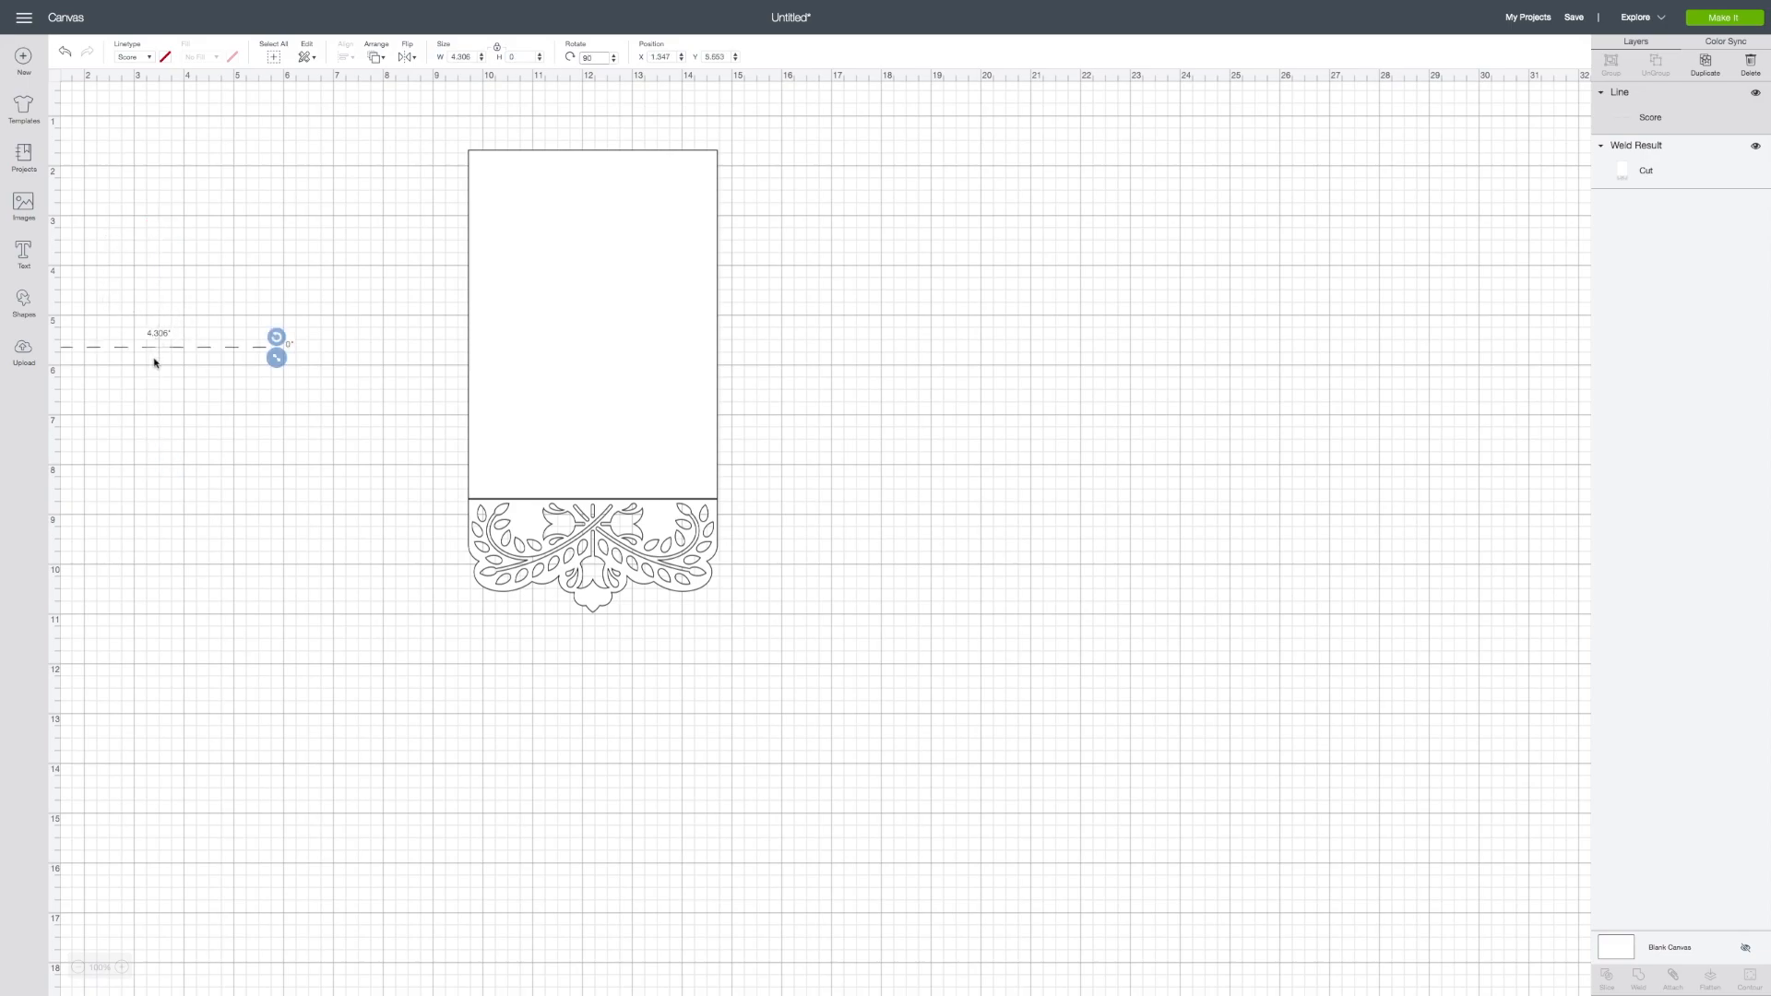
- Place the score line along the seam between the panel and border, and lengthen it to about 5.46 inches, spanning the full seam
left_click_drag(160, 349, 572, 499)
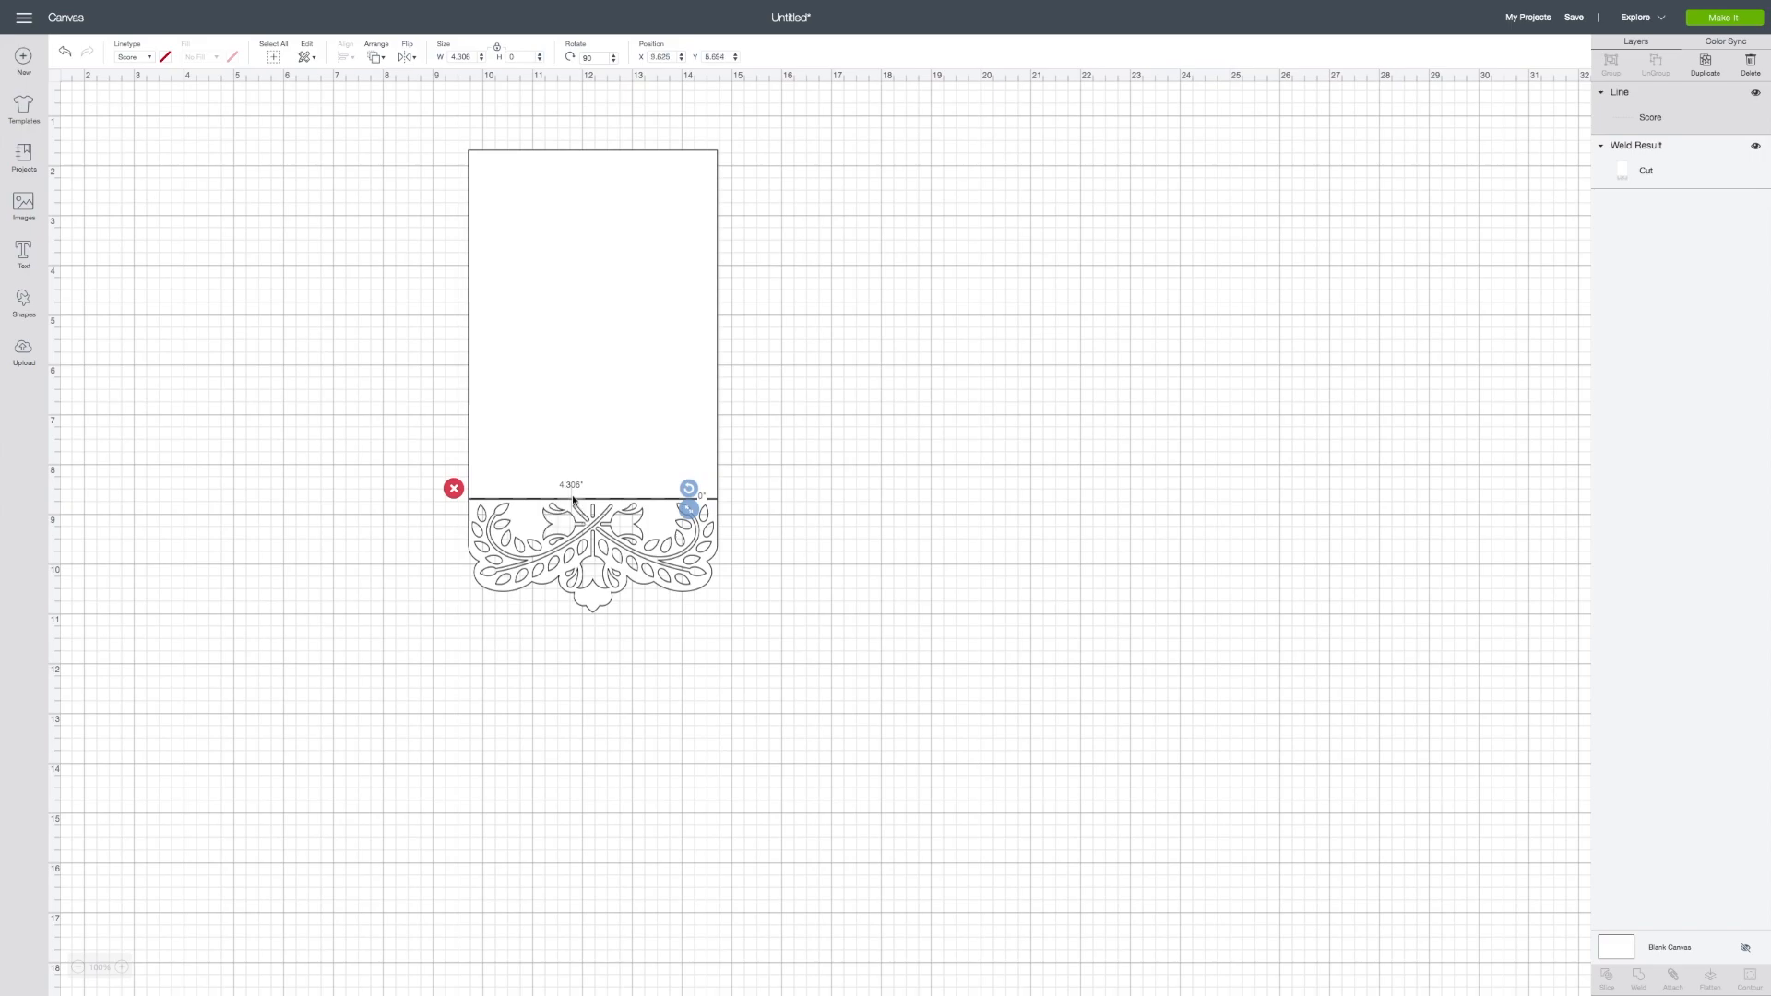
left_click_drag(690, 509, 748, 519)
left_click_drag(511, 502, 495, 502)
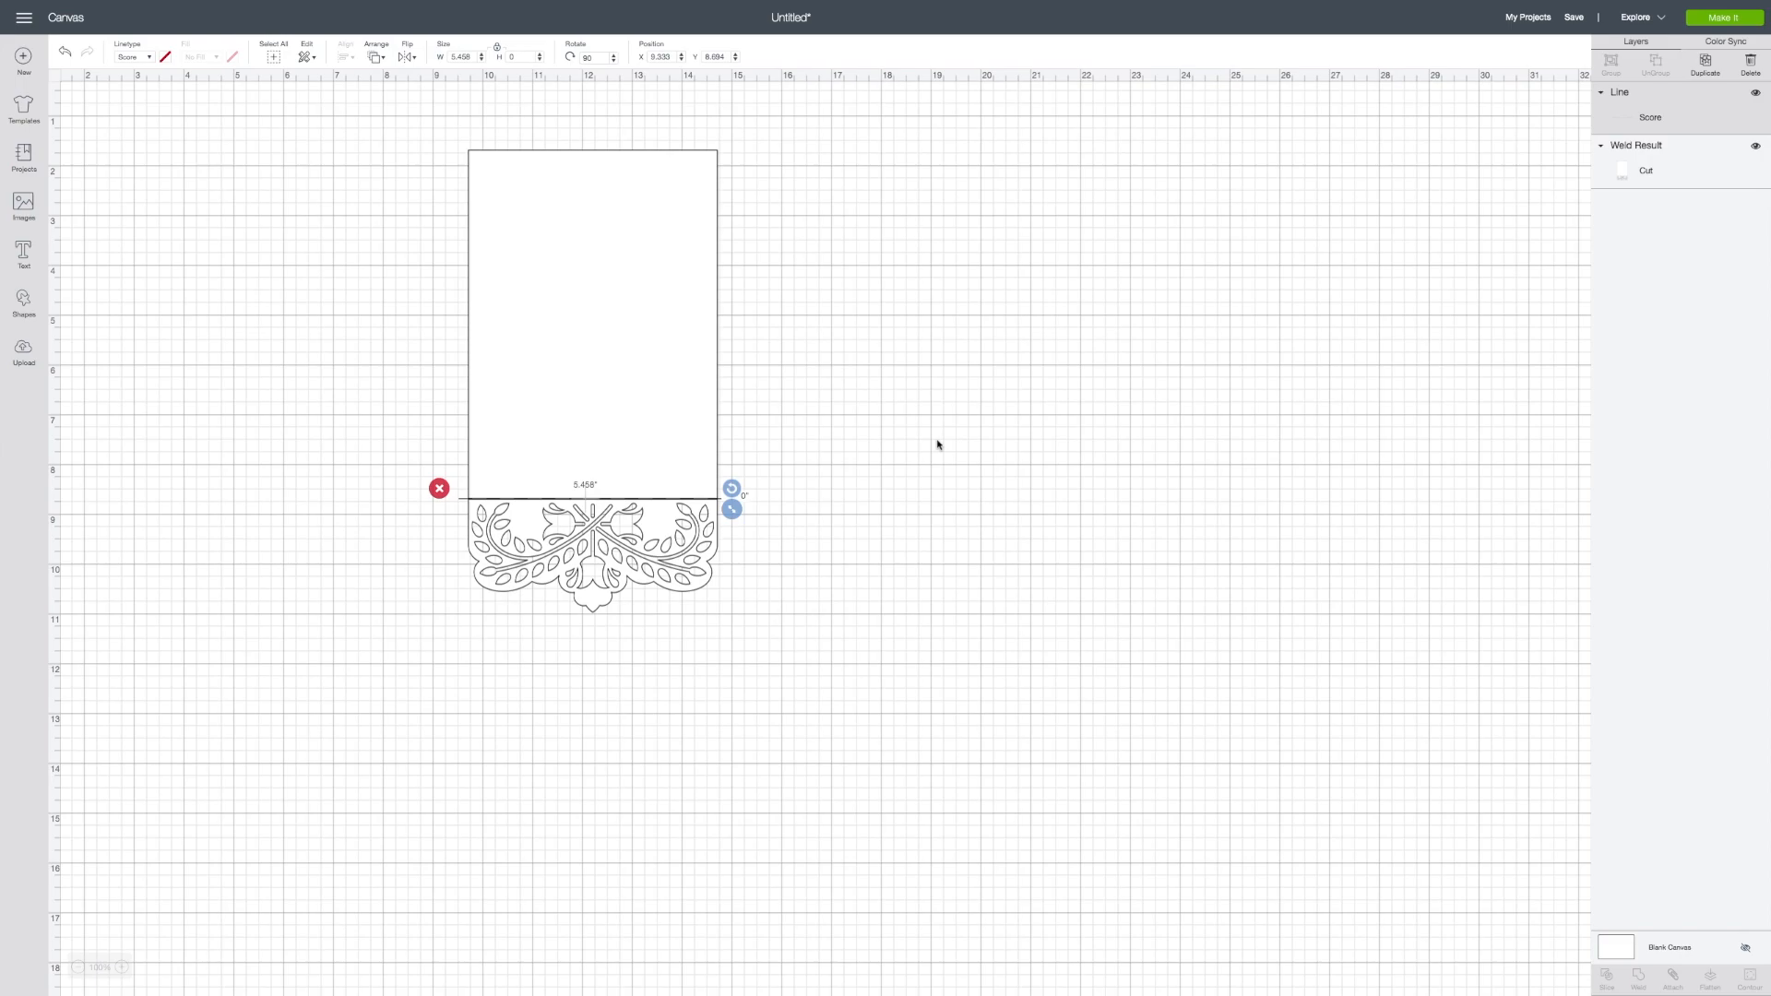
- Attach the score line to the welded panel and shift the attached design slightly
left_click_drag(425, 146, 827, 703)
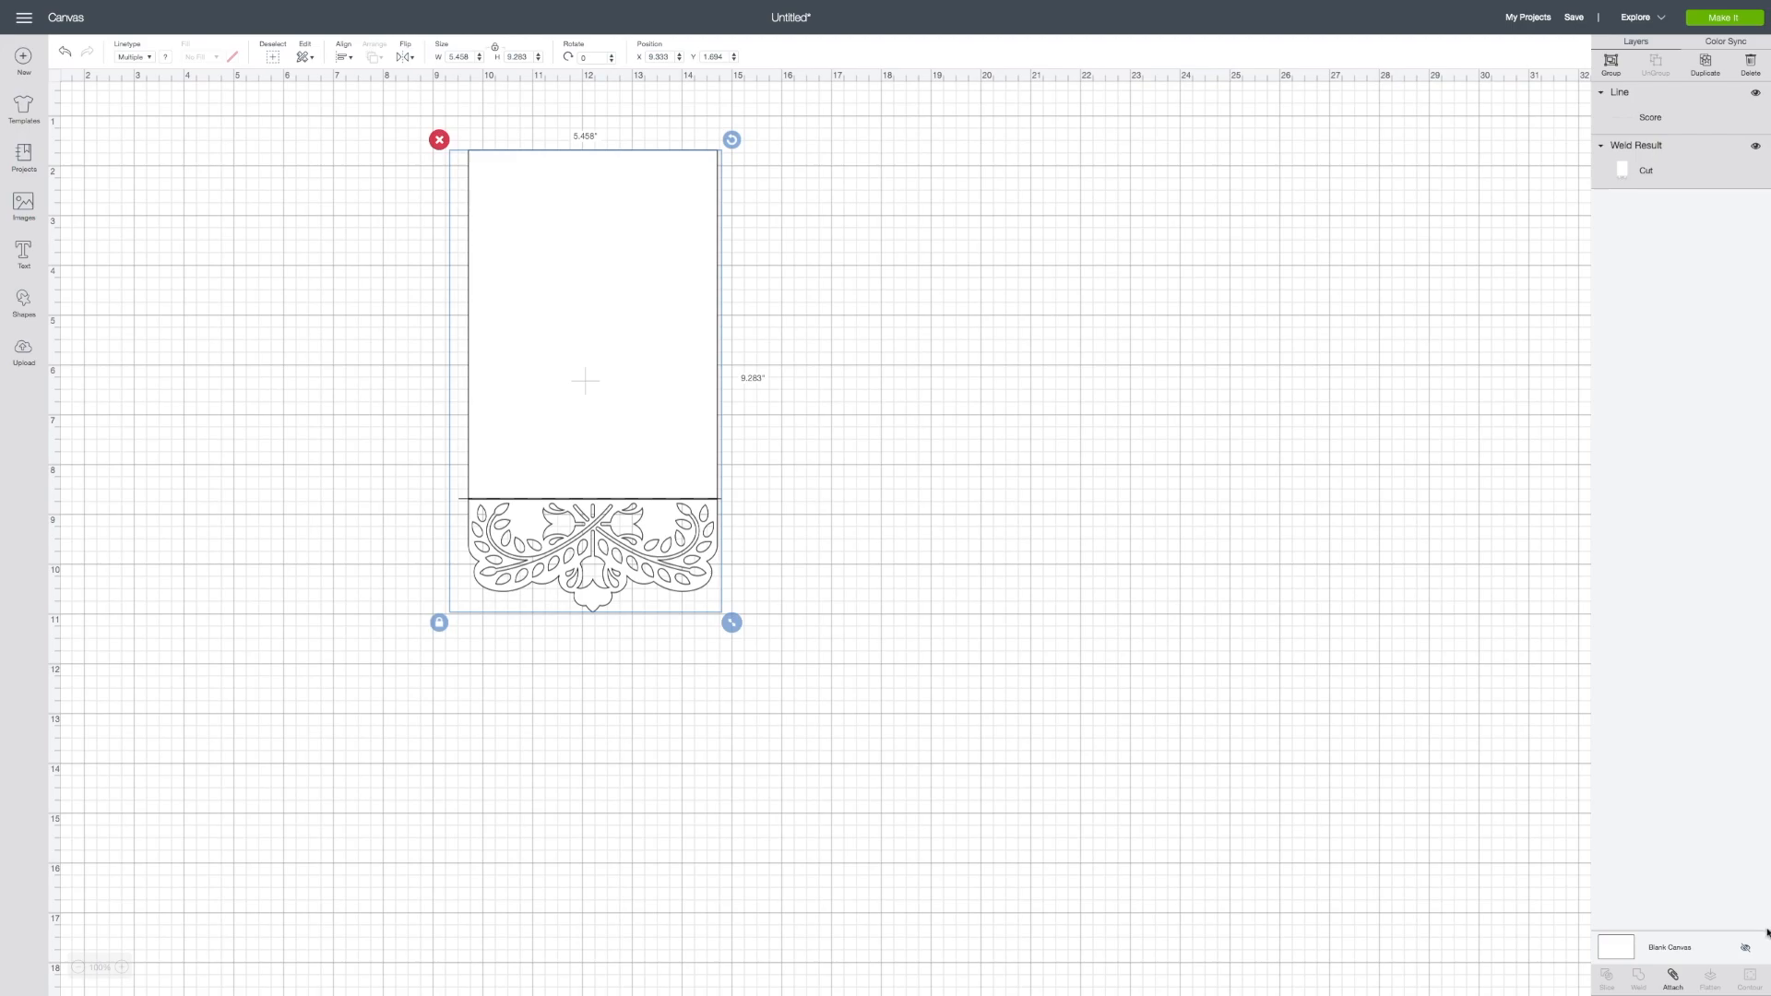
left_click(1673, 978)
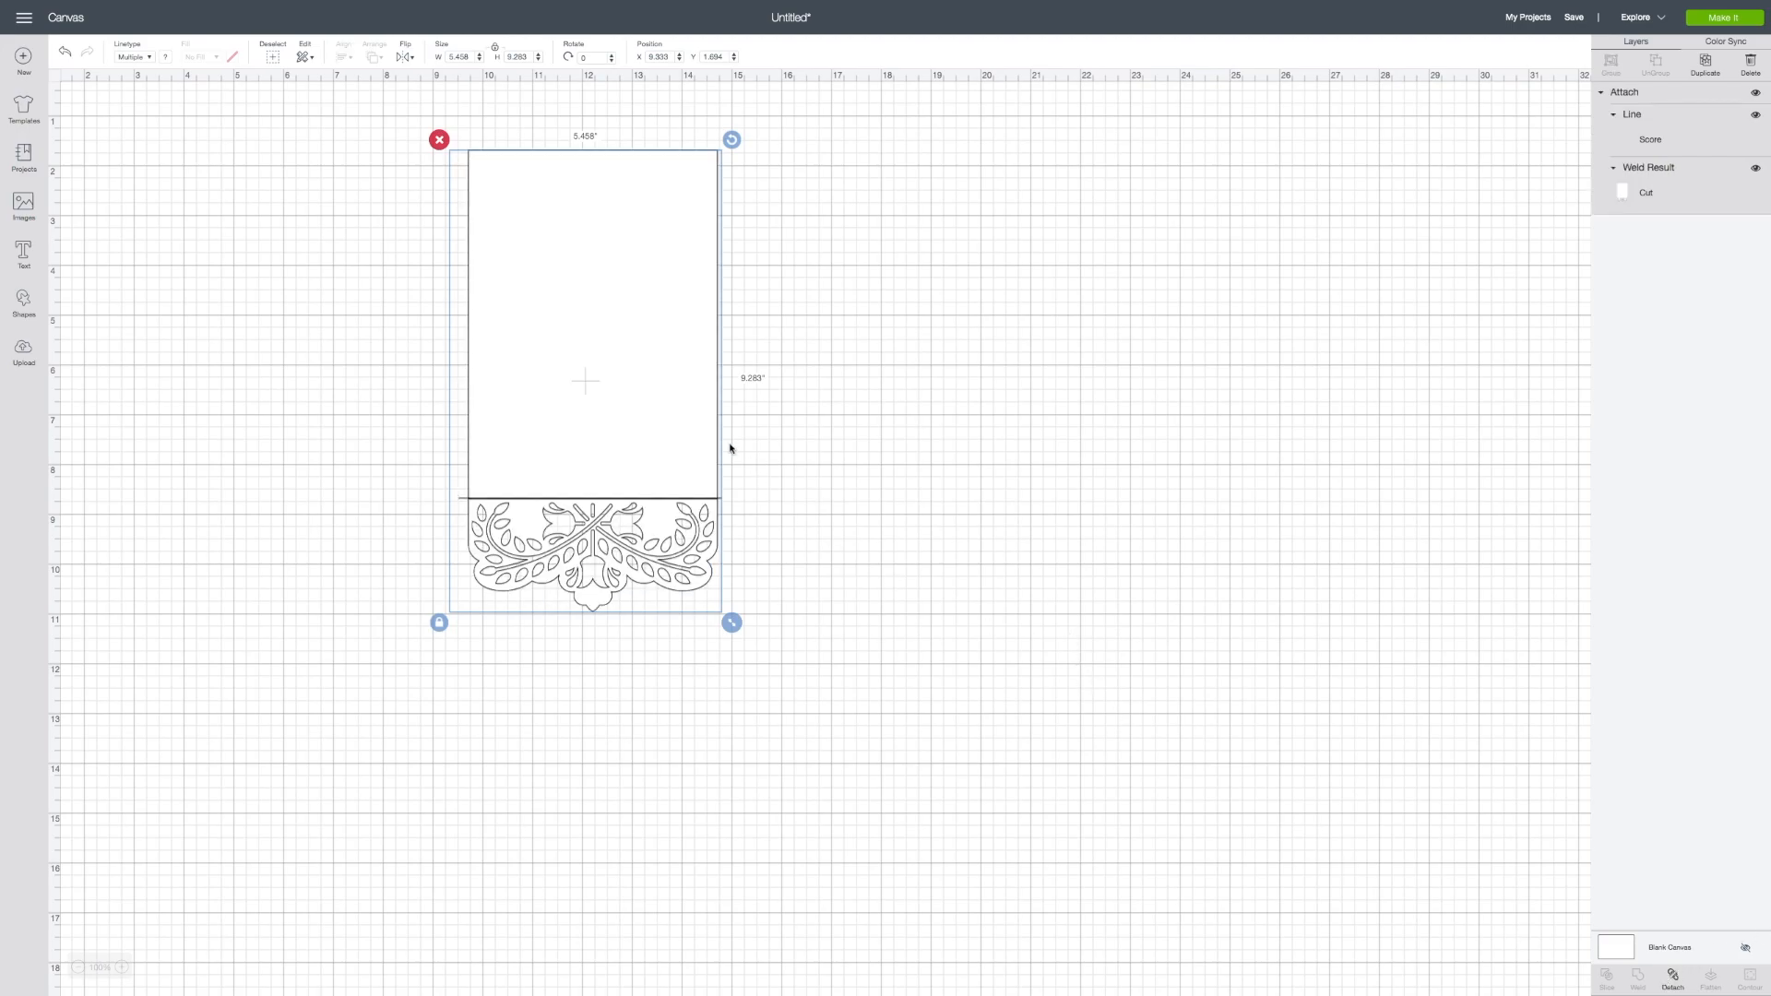
left_click_drag(597, 439, 525, 416)
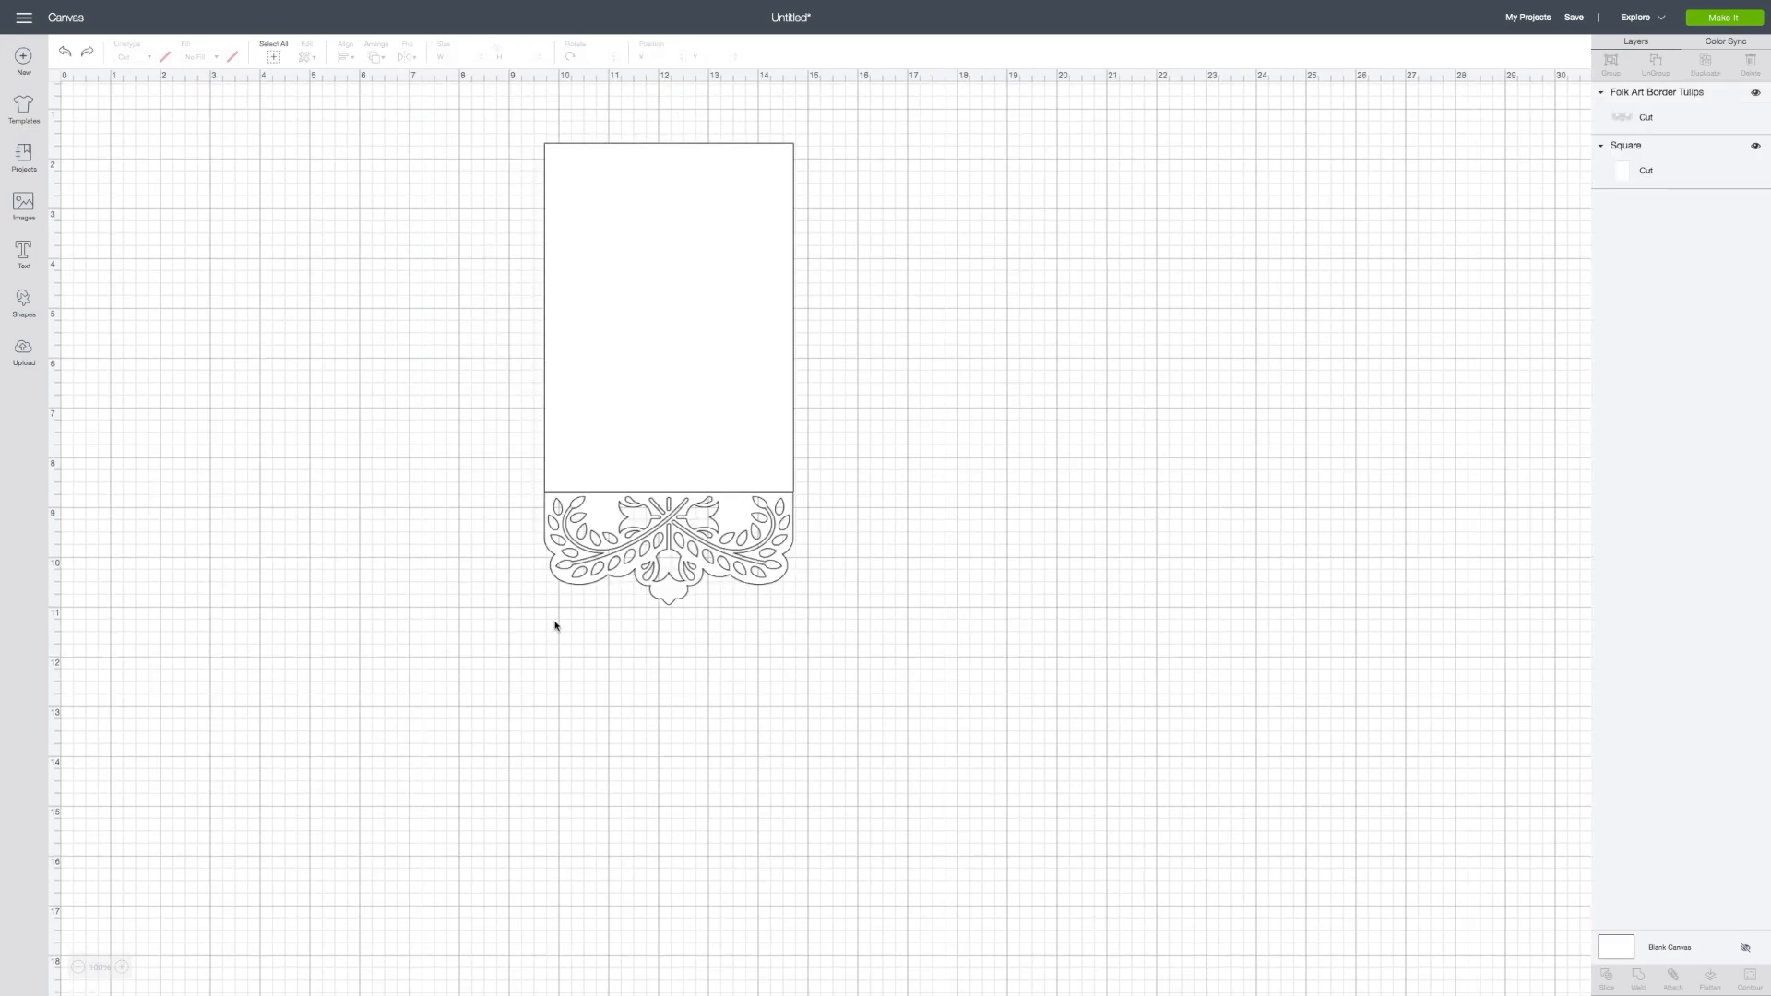
- Move the tulip border well below the panel, to about X 10.07, Y 11.44
left_click_drag(562, 562, 563, 576)
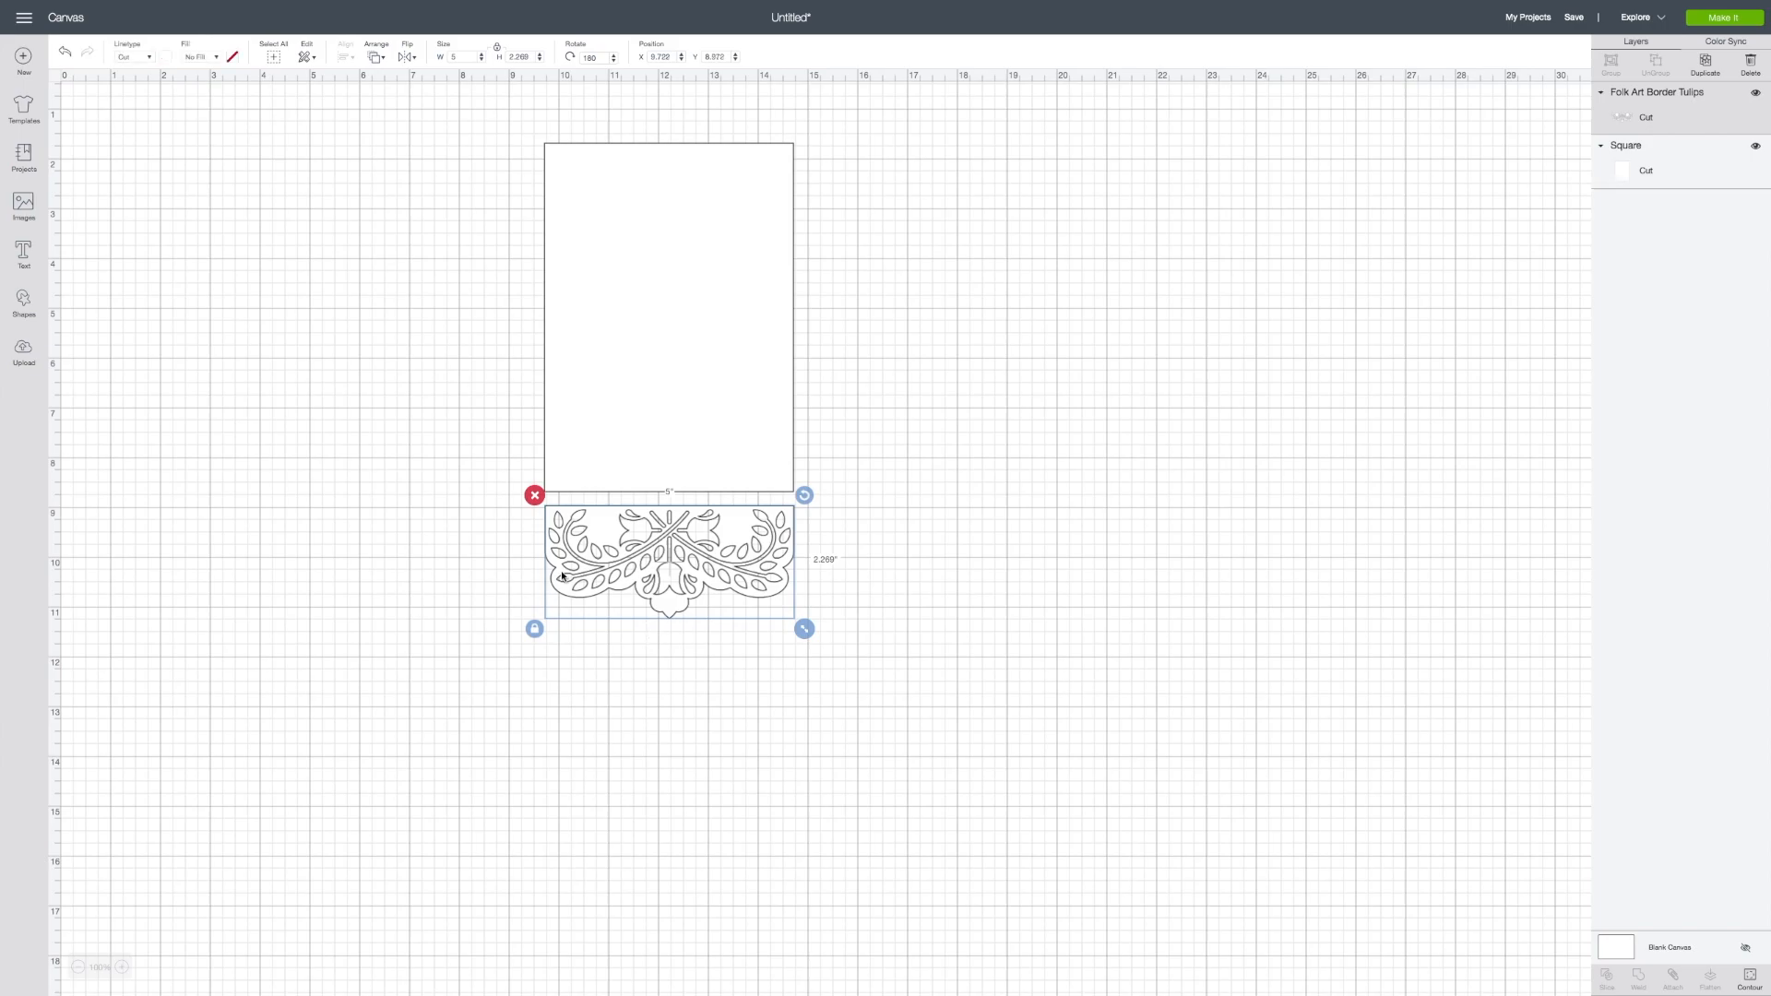
scroll(662, 548, "down", 1)
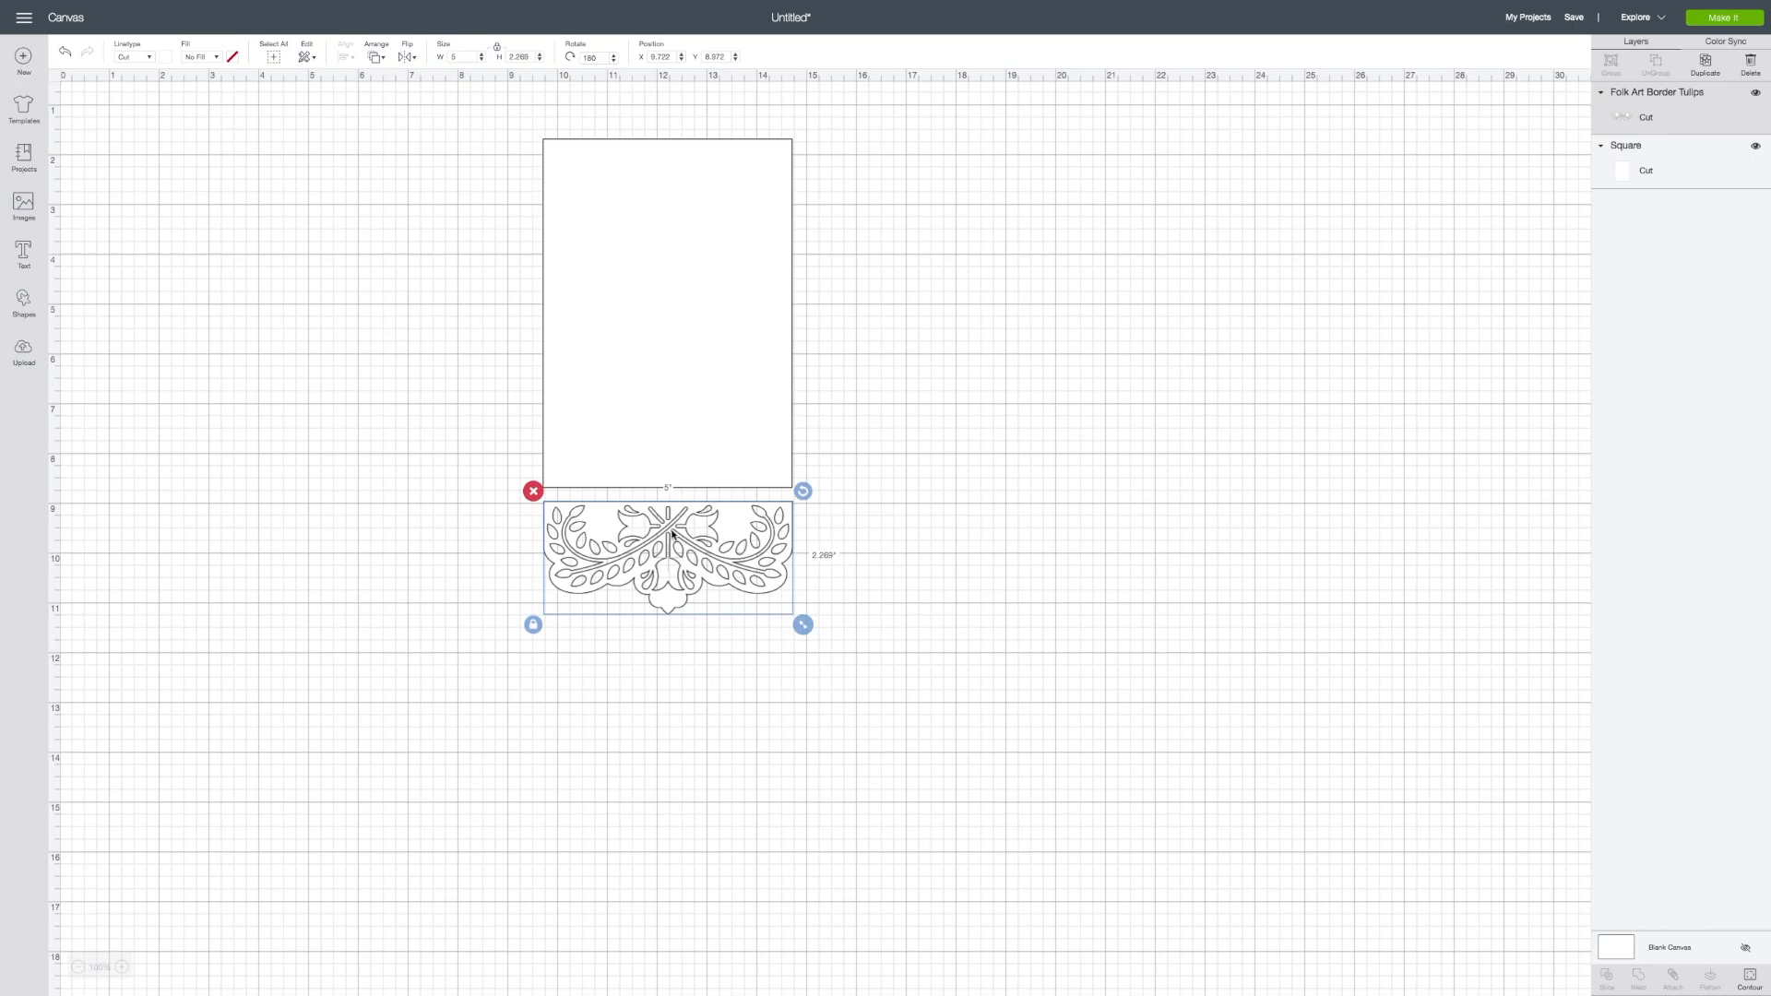
left_click_drag(672, 534, 690, 657)
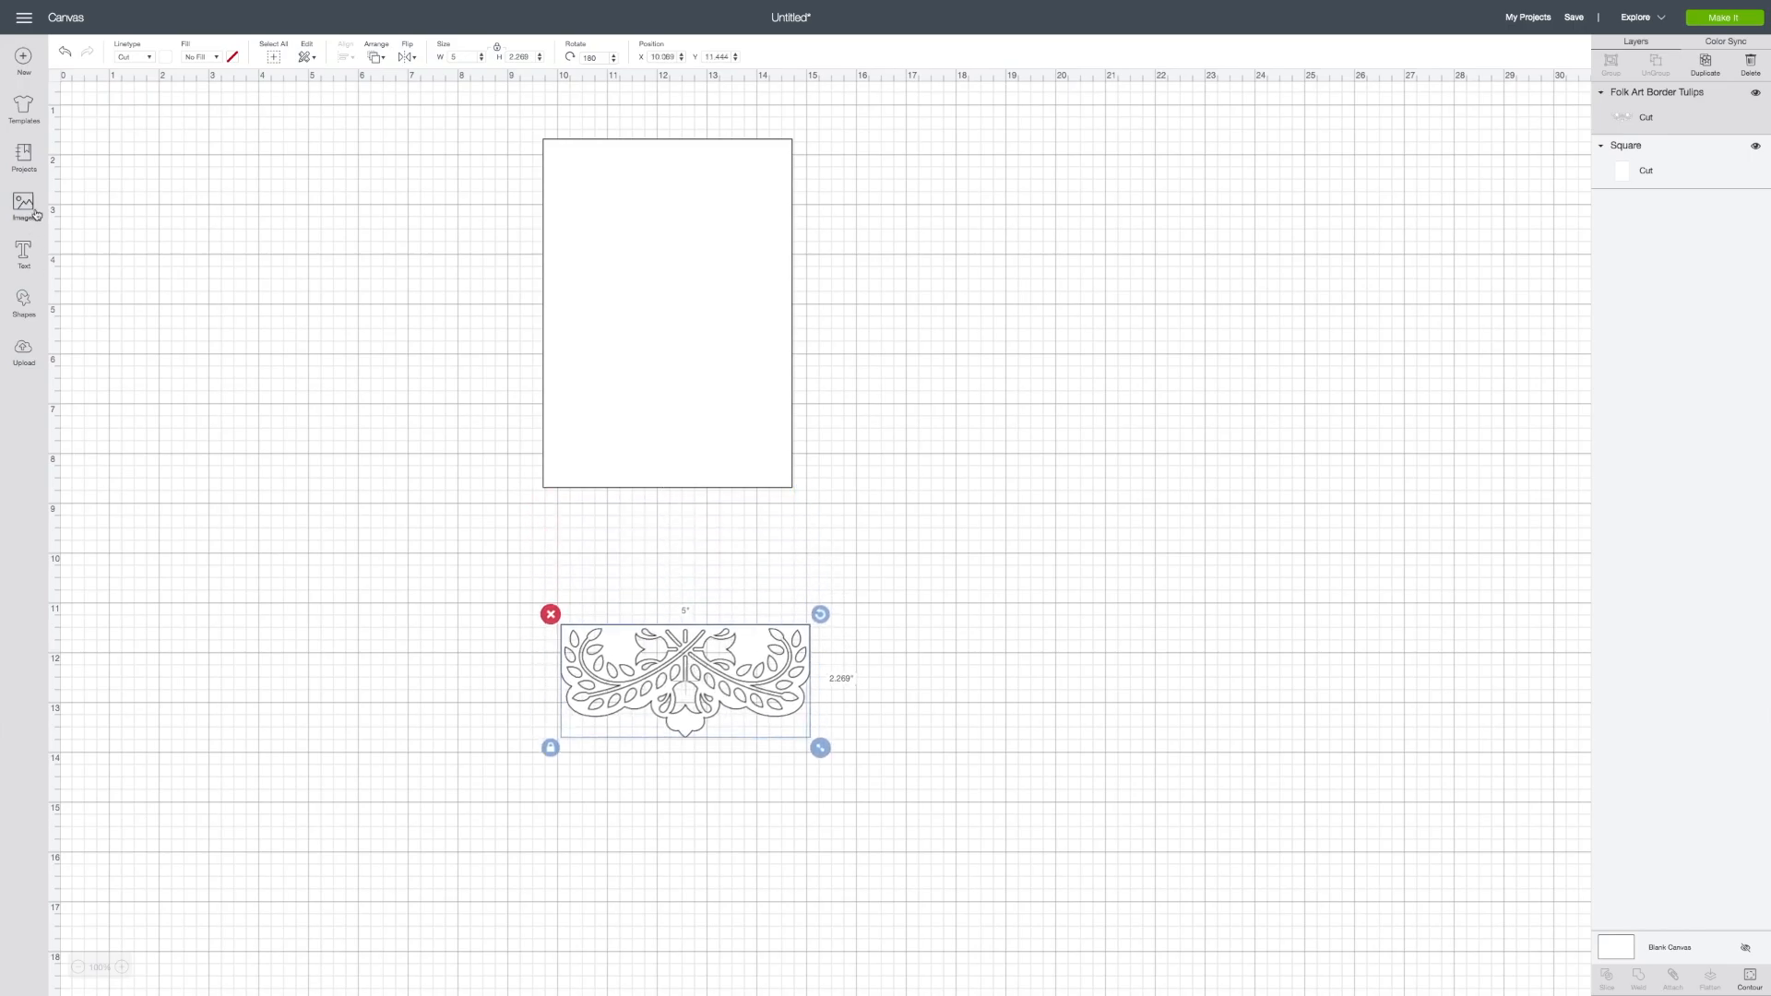
- Insert a square from the basic shapes and delete the surplus second copy
left_click(24, 301)
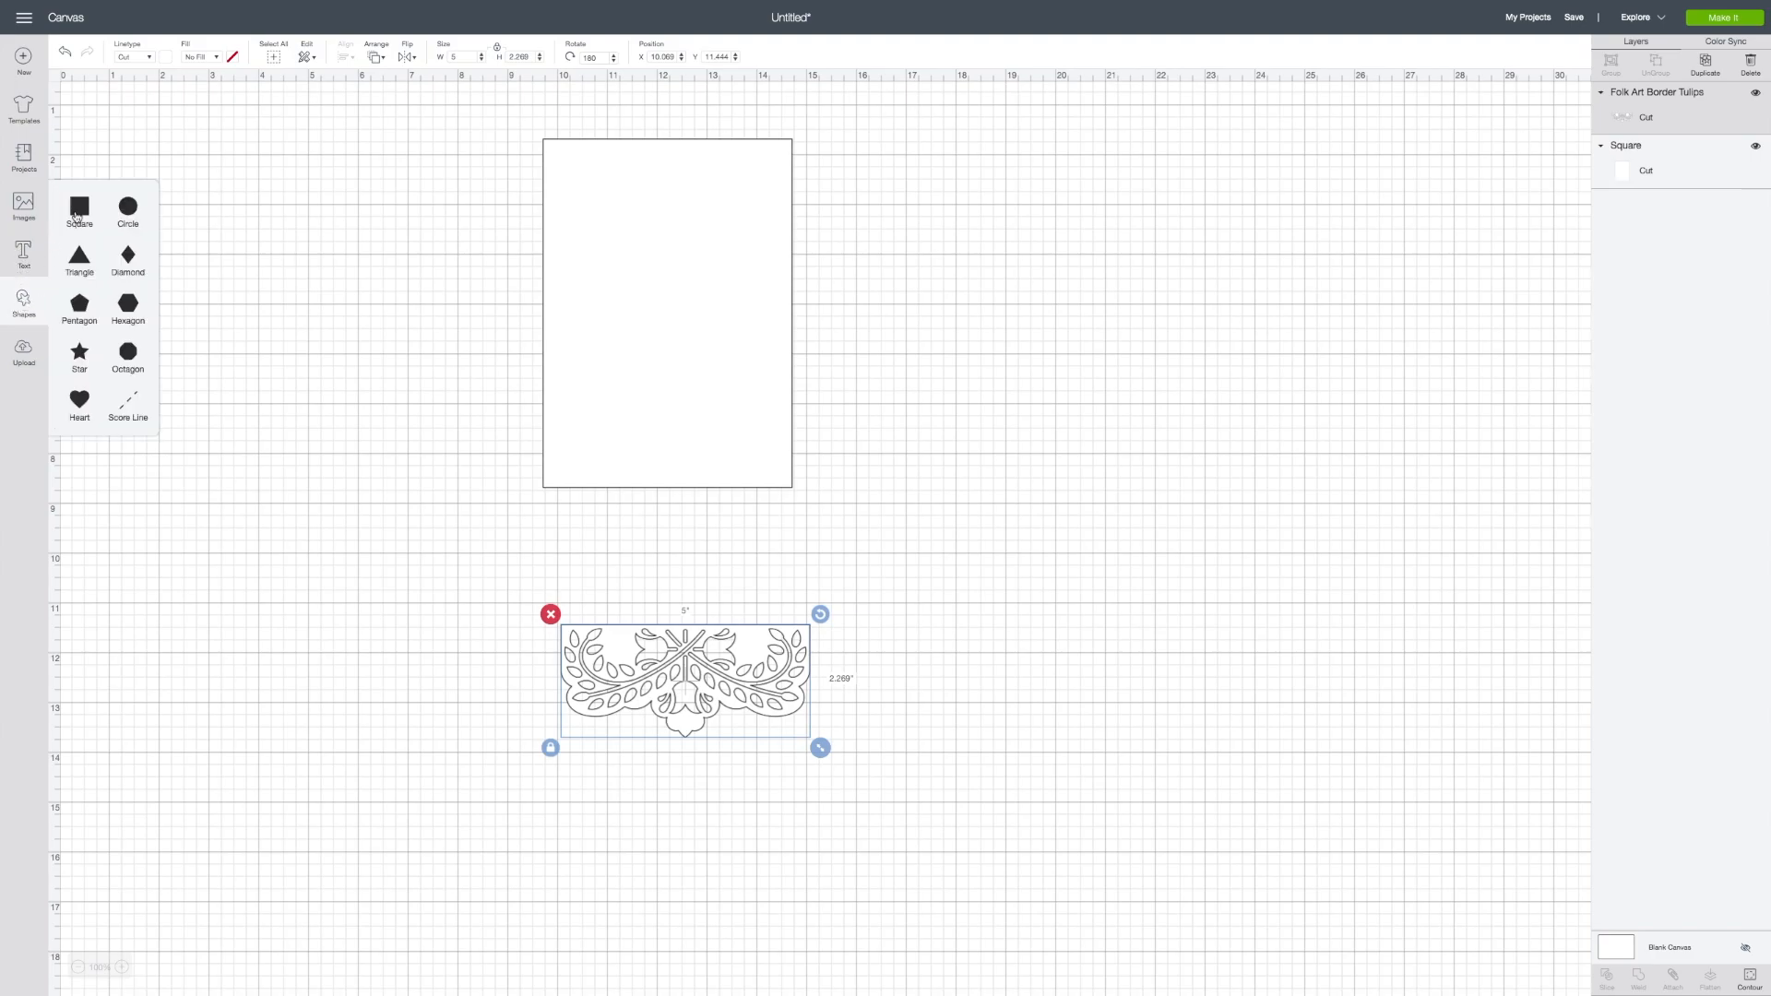
left_click(77, 212)
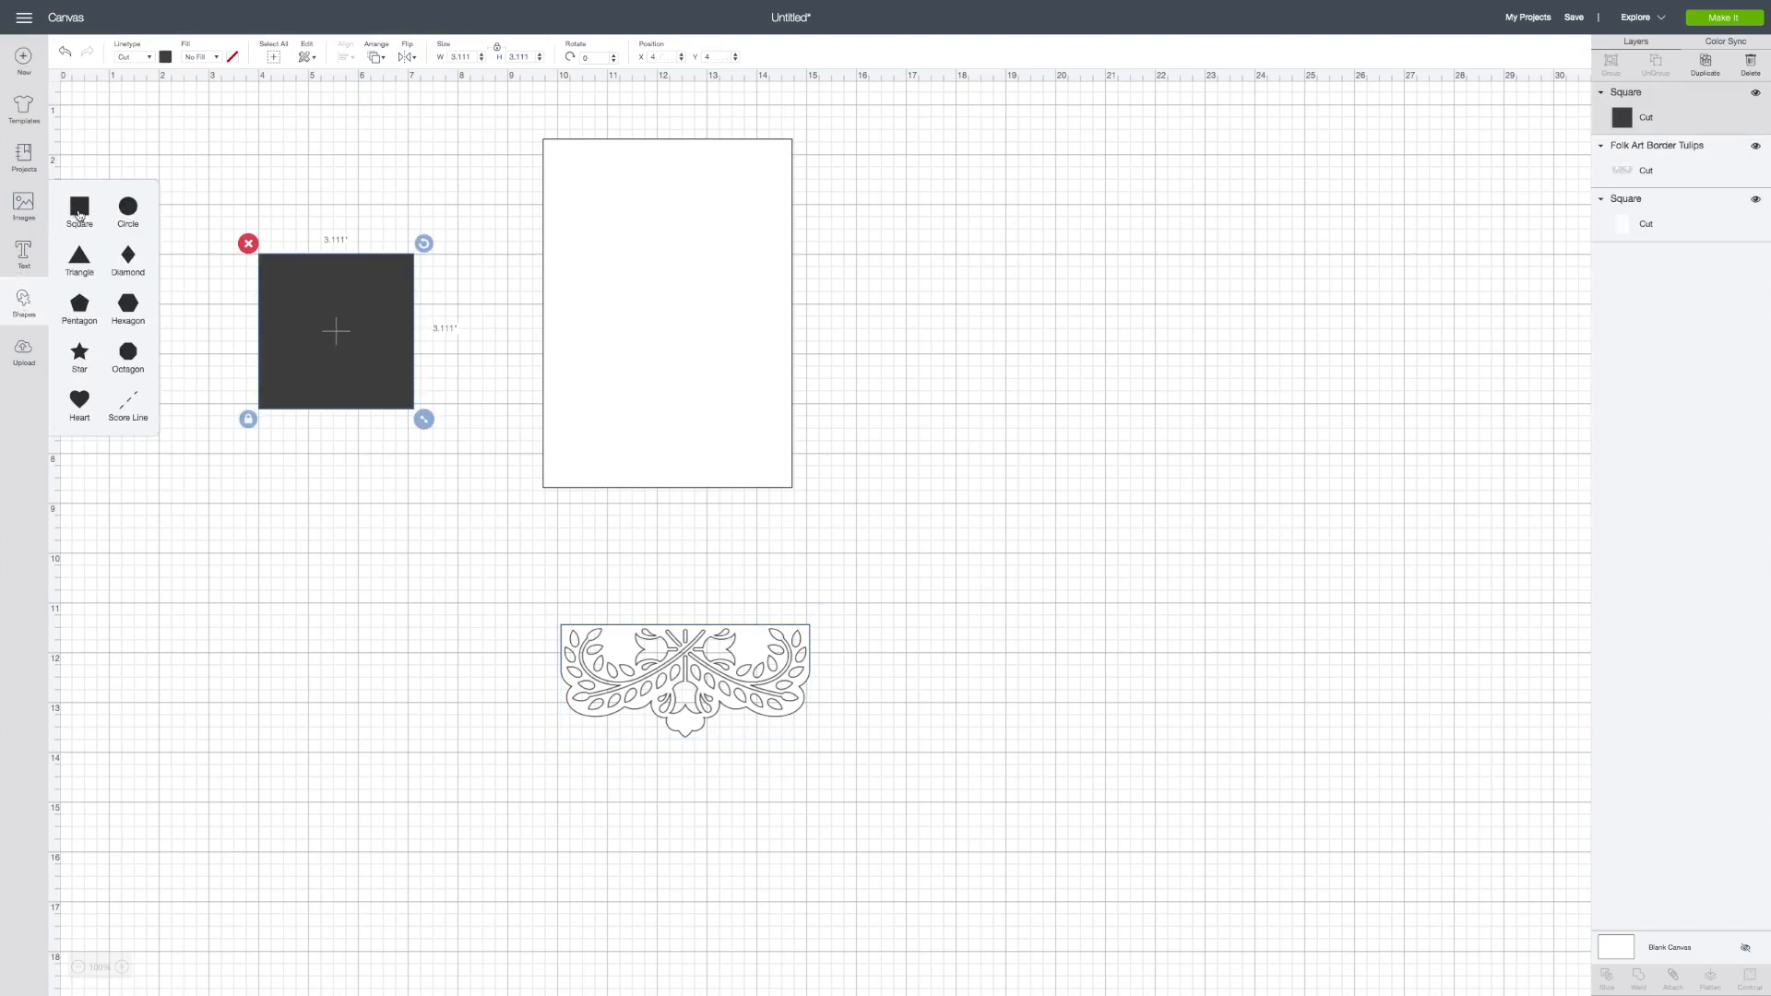
left_click(79, 214)
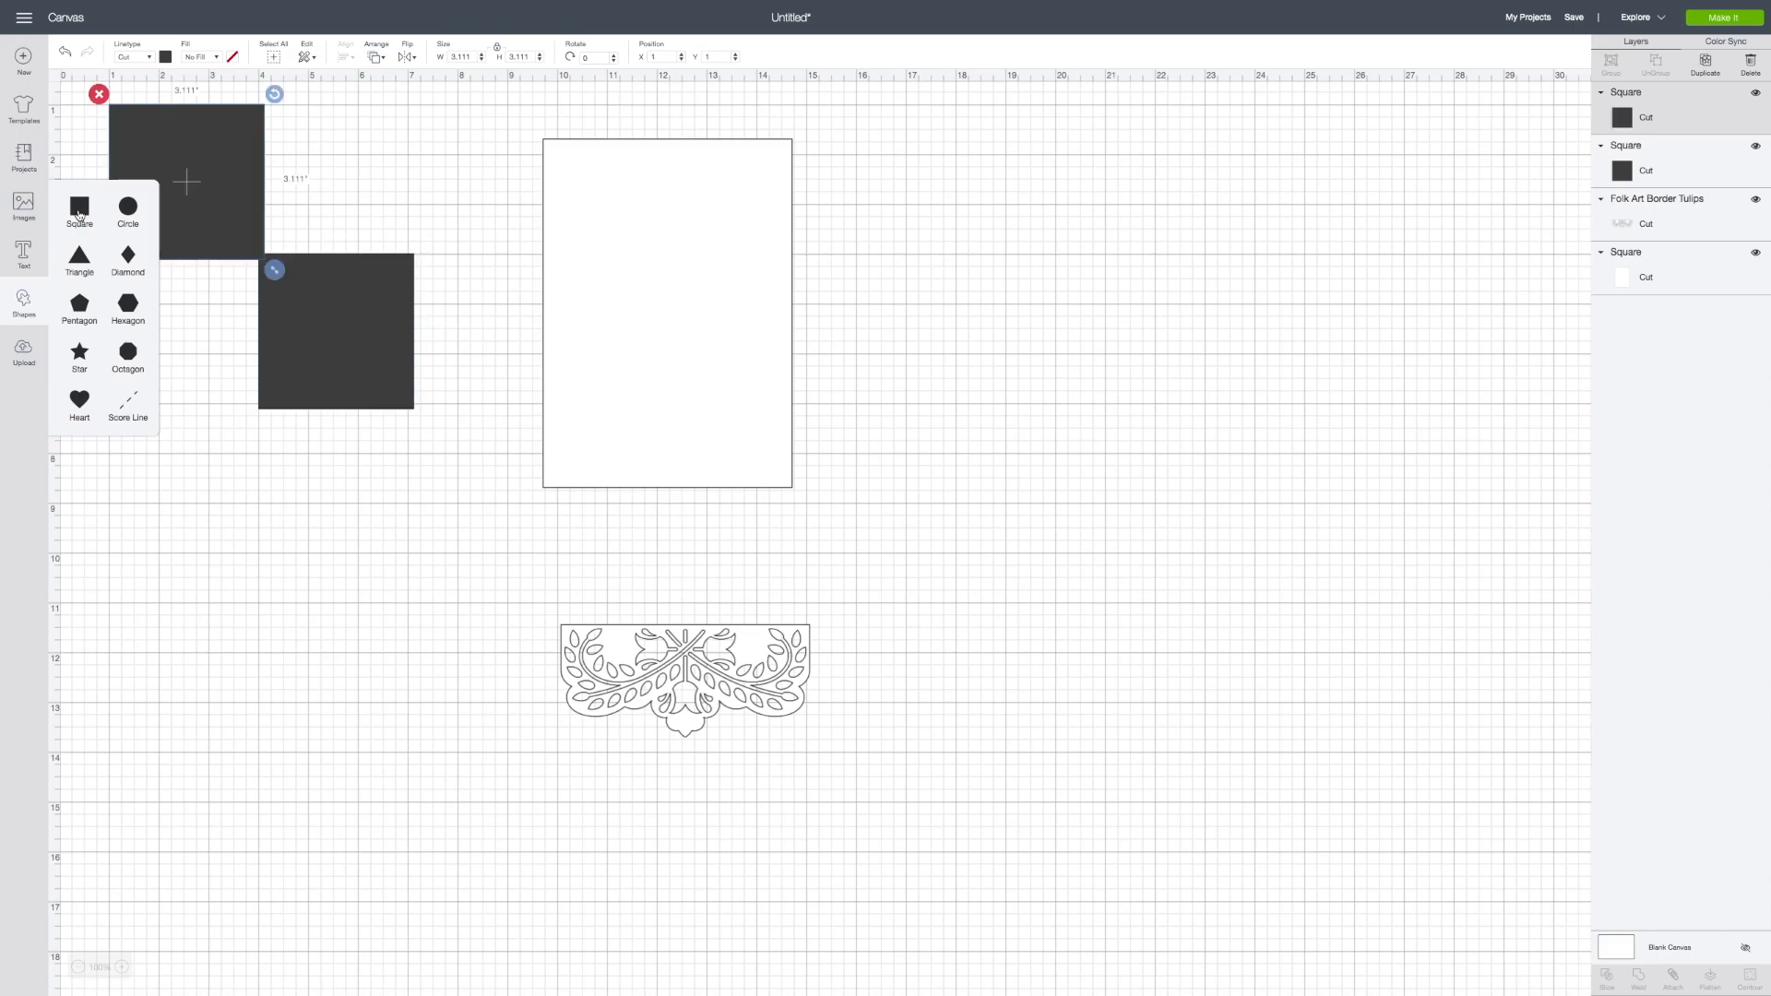
left_click(204, 481)
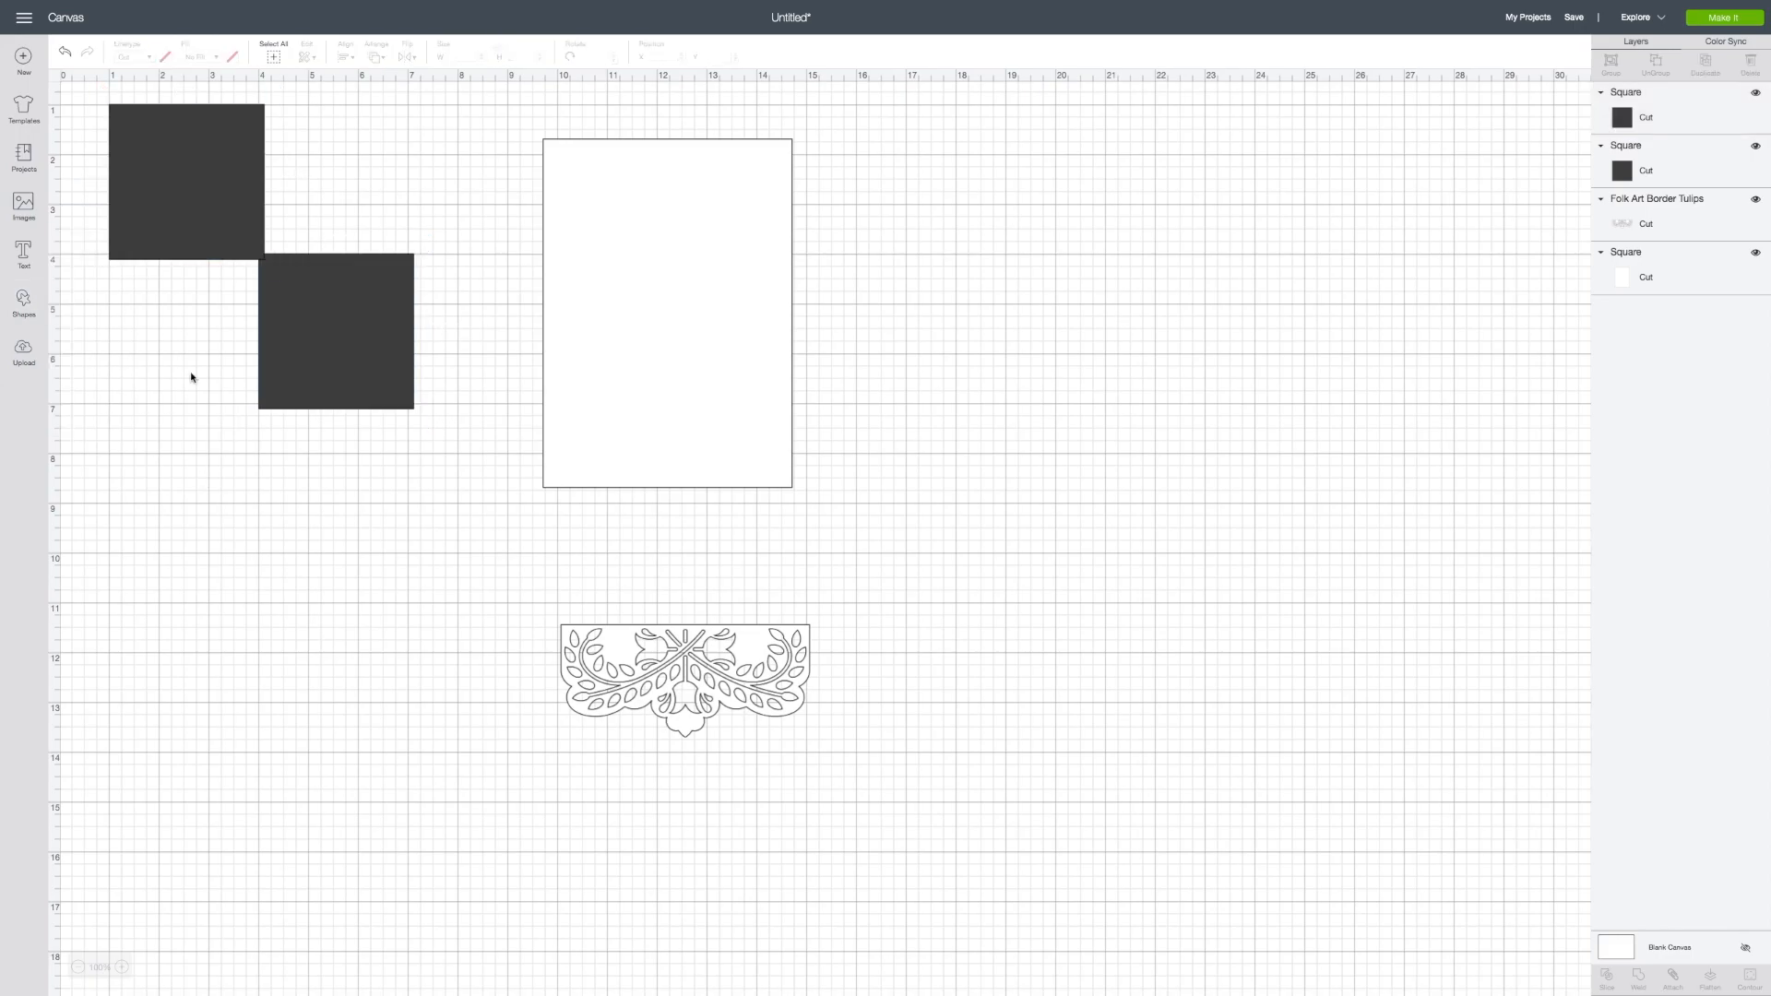
left_click(347, 301)
key("Delete")
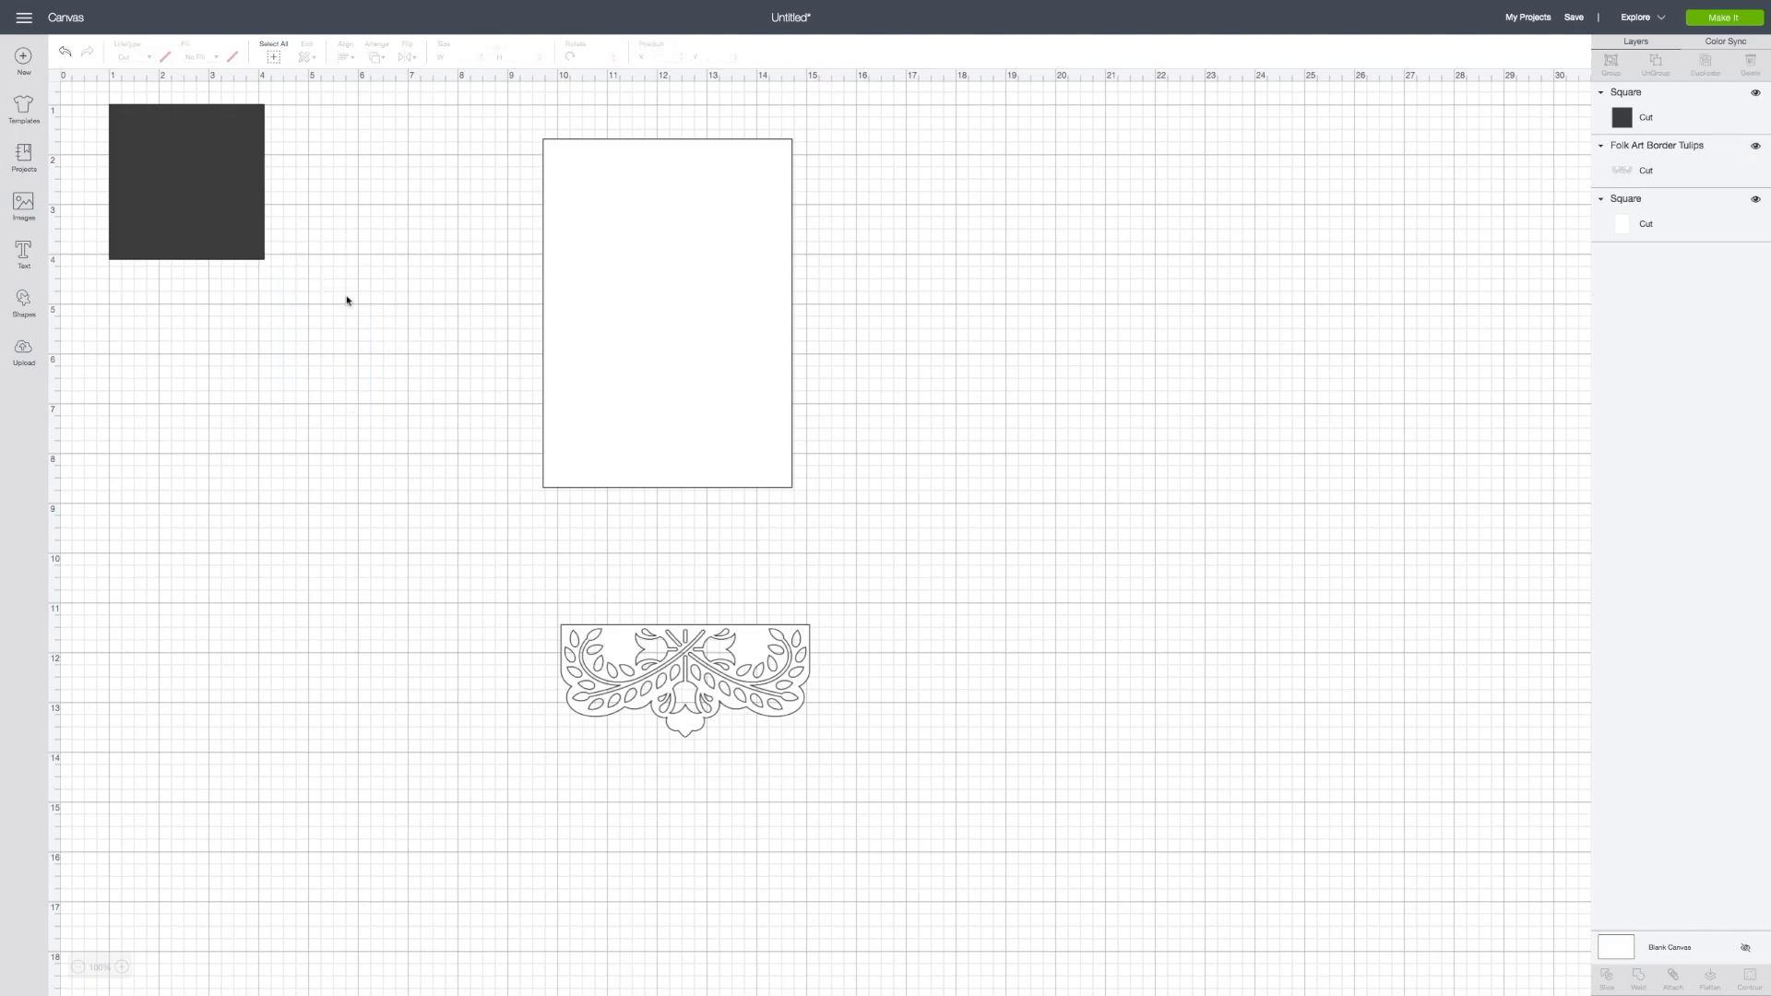
- Move the square to the empty area beside the panel and change its material color to white
left_click_drag(172, 155, 225, 319)
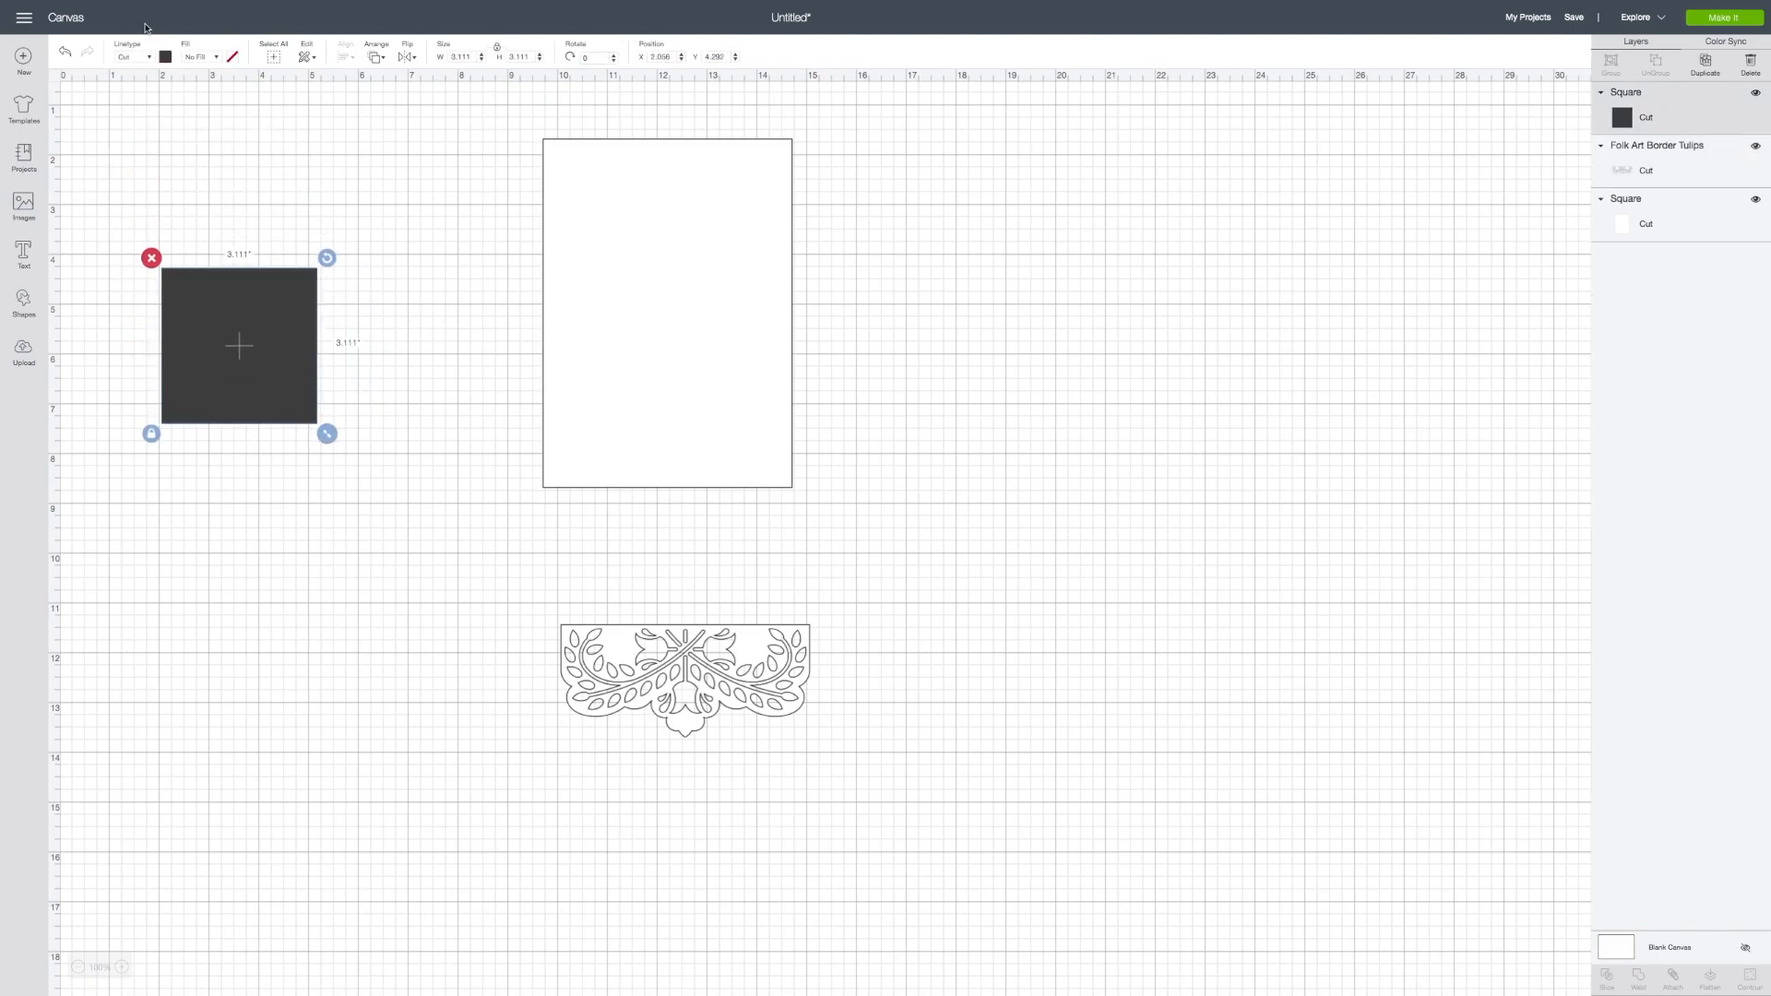
left_click(167, 58)
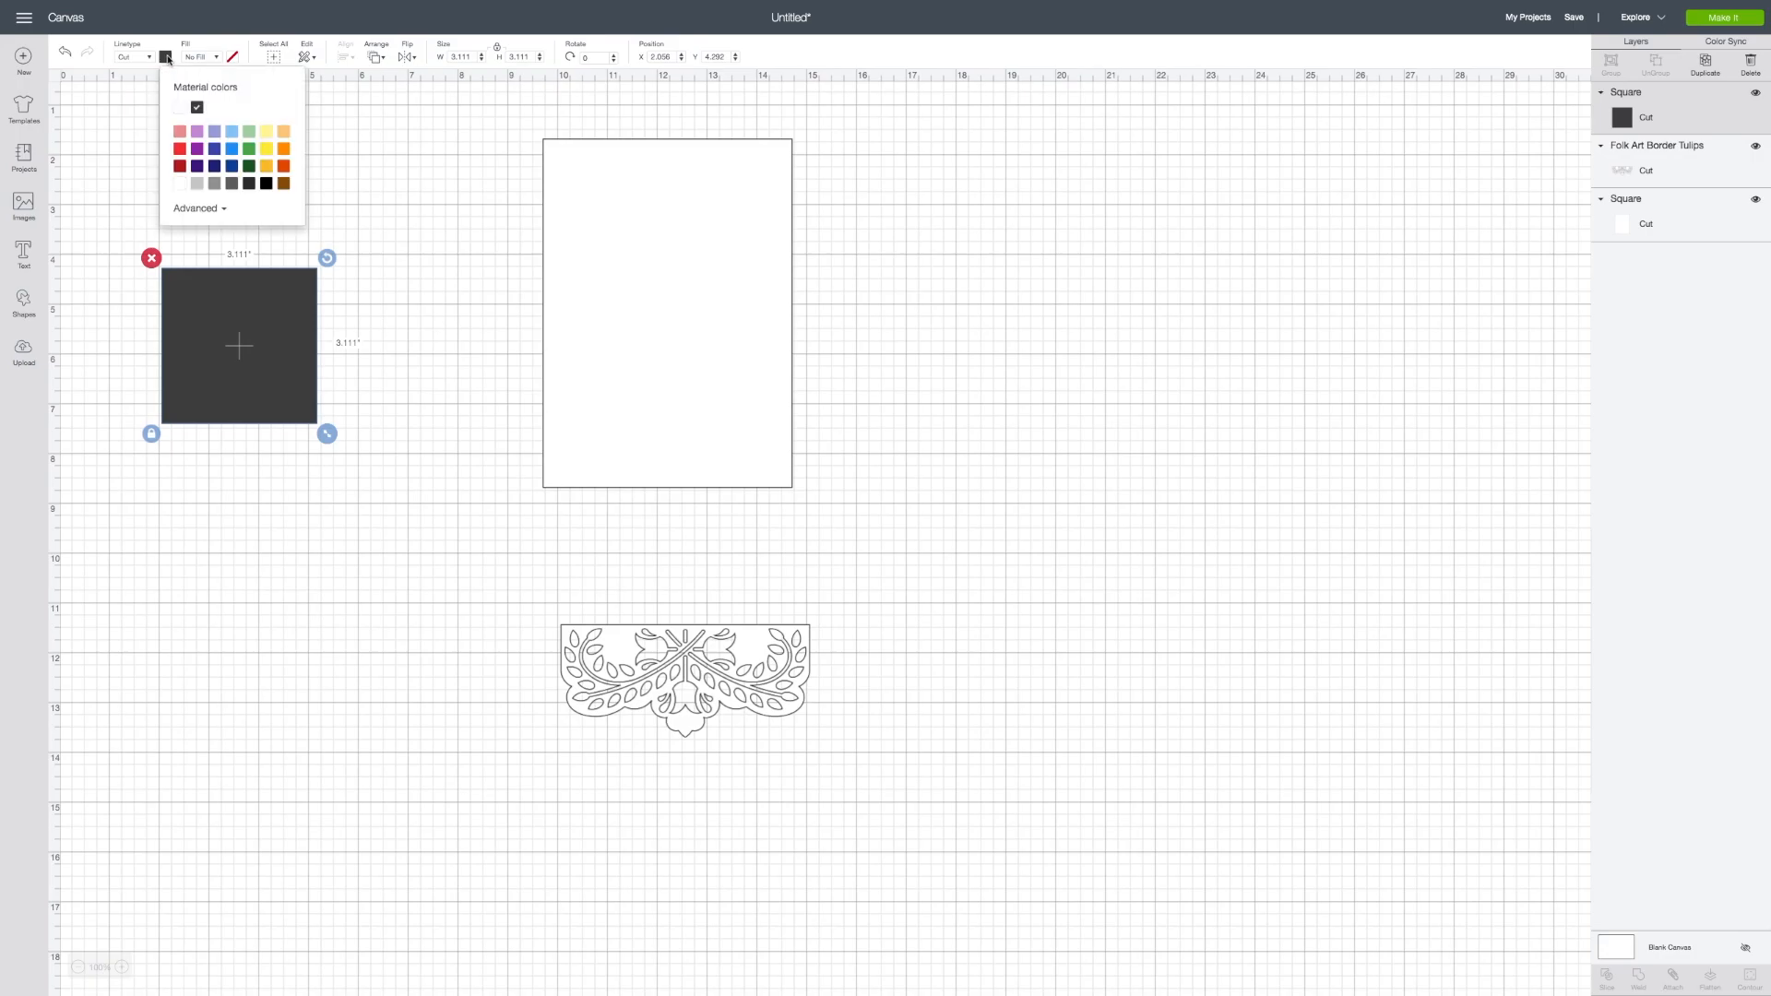
left_click(179, 109)
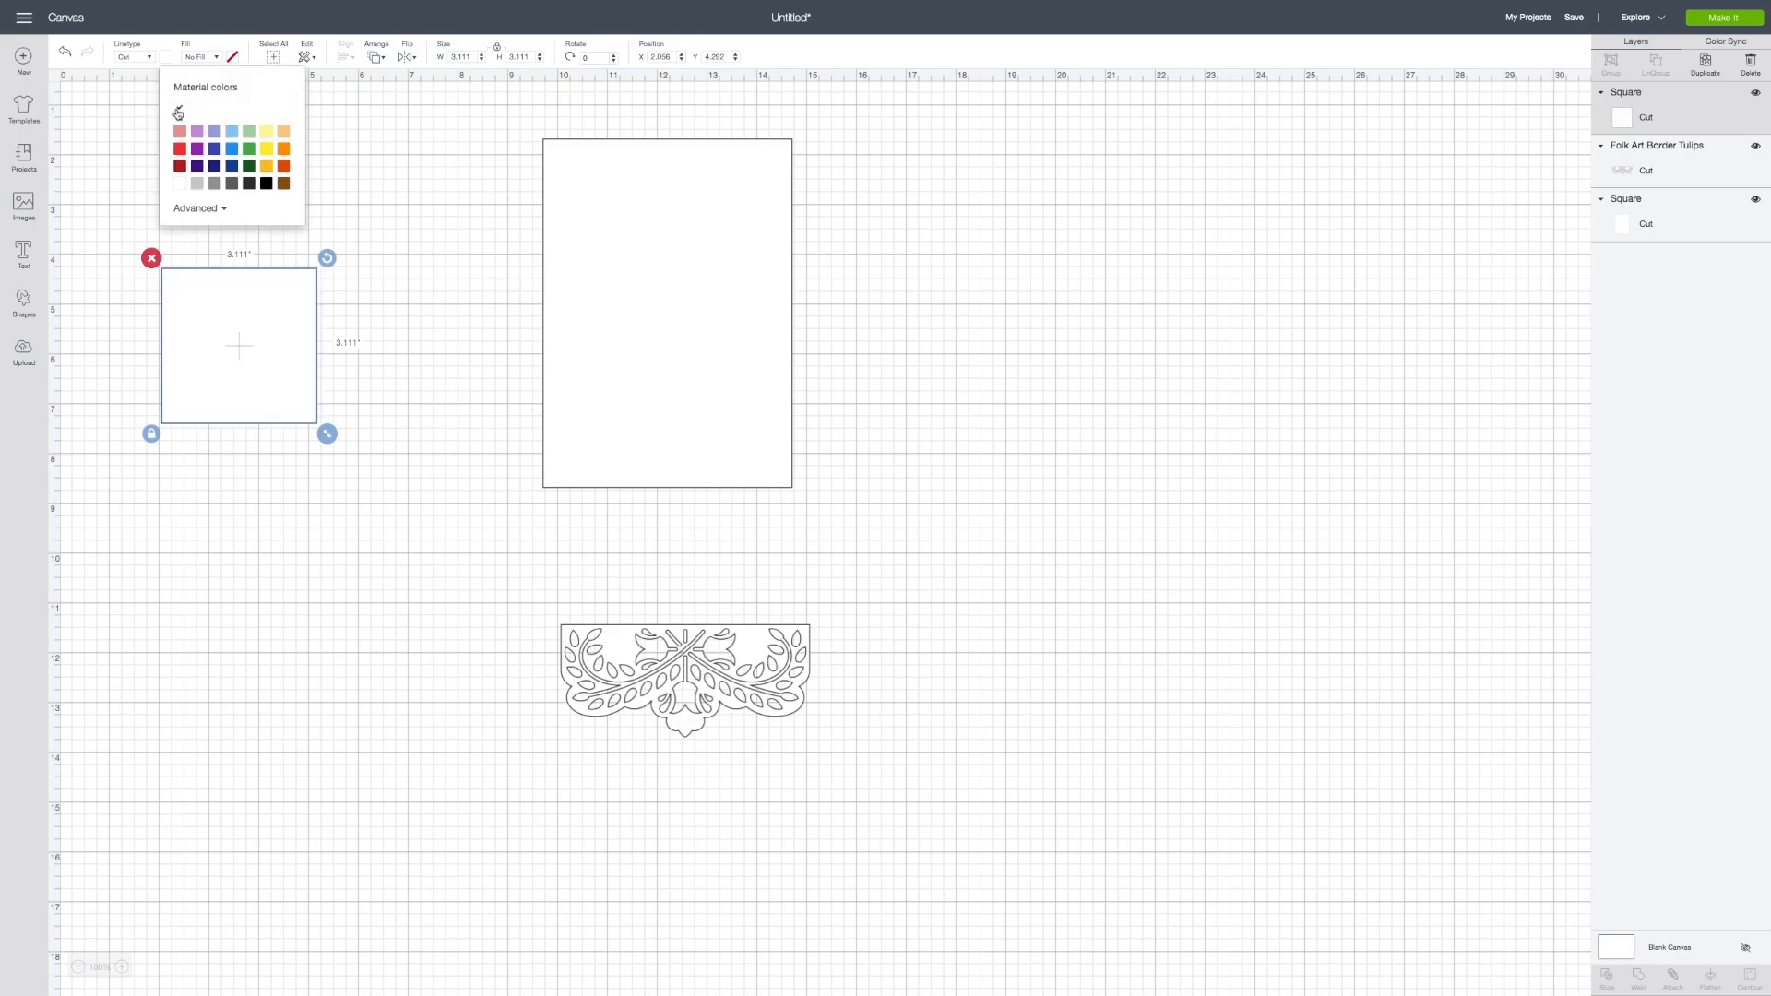
left_click(388, 268)
left_click(232, 344)
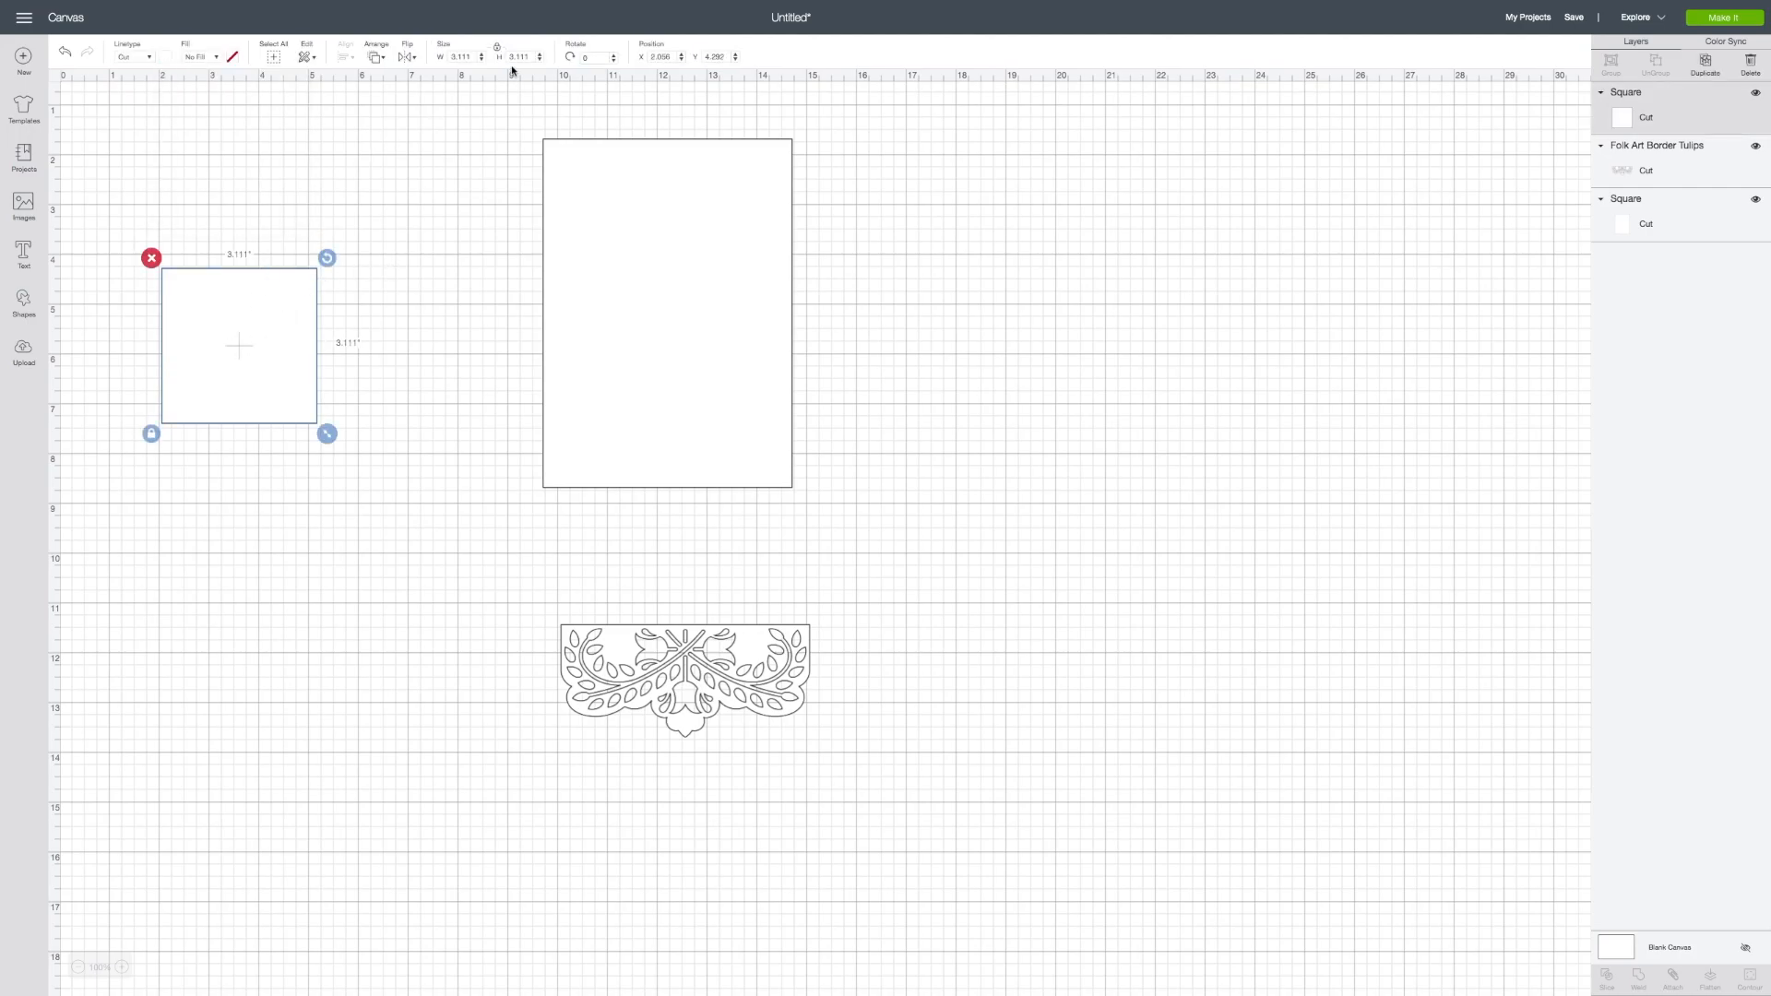
- Resize the white square to 0.25 inch wide and 1 inch high with its proportions unlocked
left_click_drag(475, 55, 441, 60)
key("BackSpace")
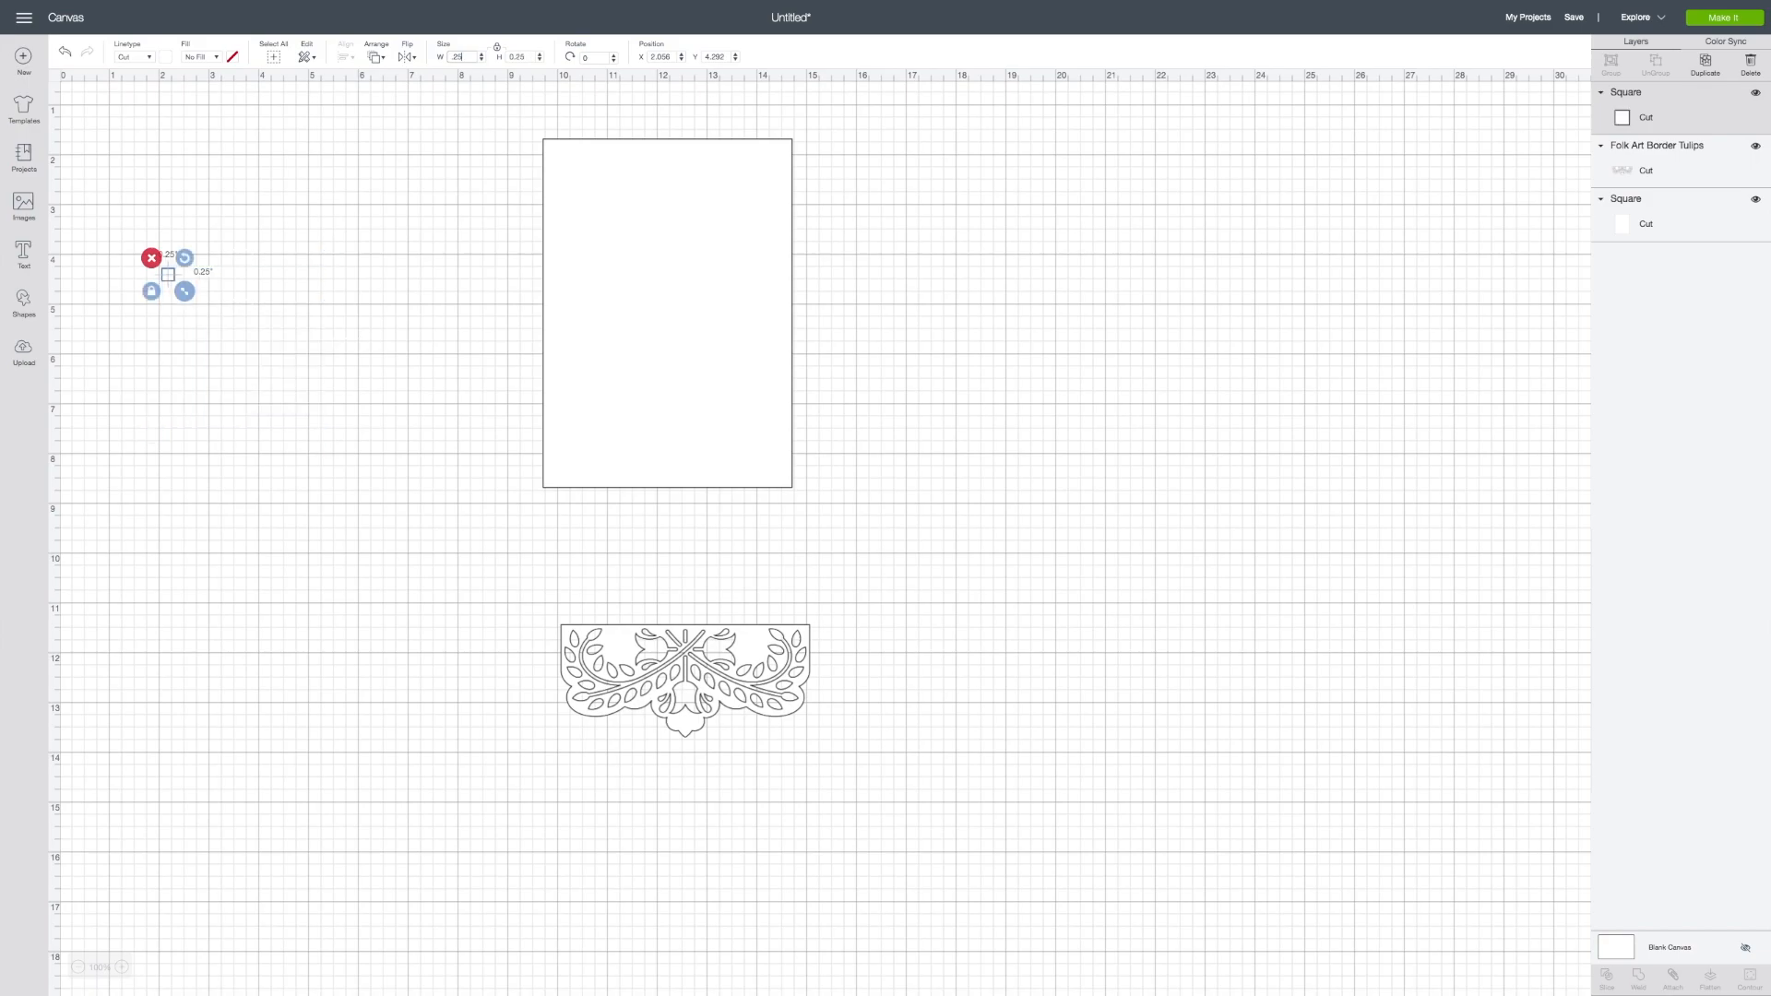
left_click(152, 292)
left_click_drag(187, 293, 187, 301)
left_click_drag(533, 56, 508, 56)
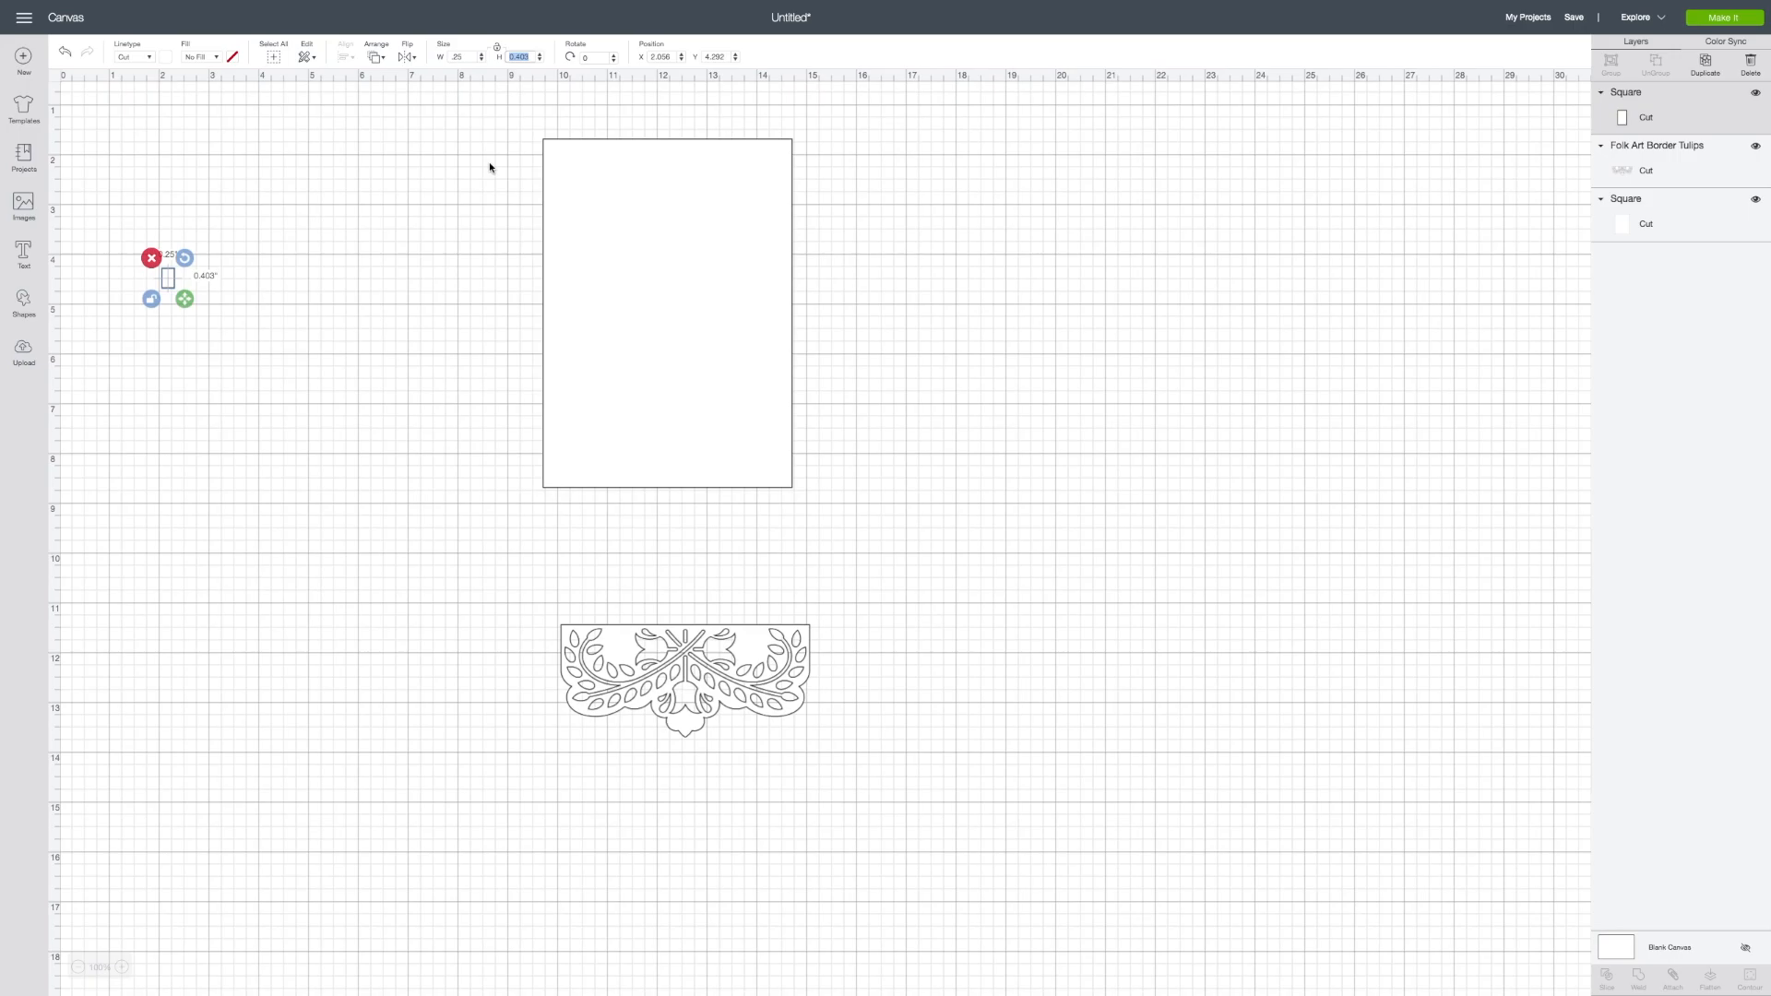
type("1.")
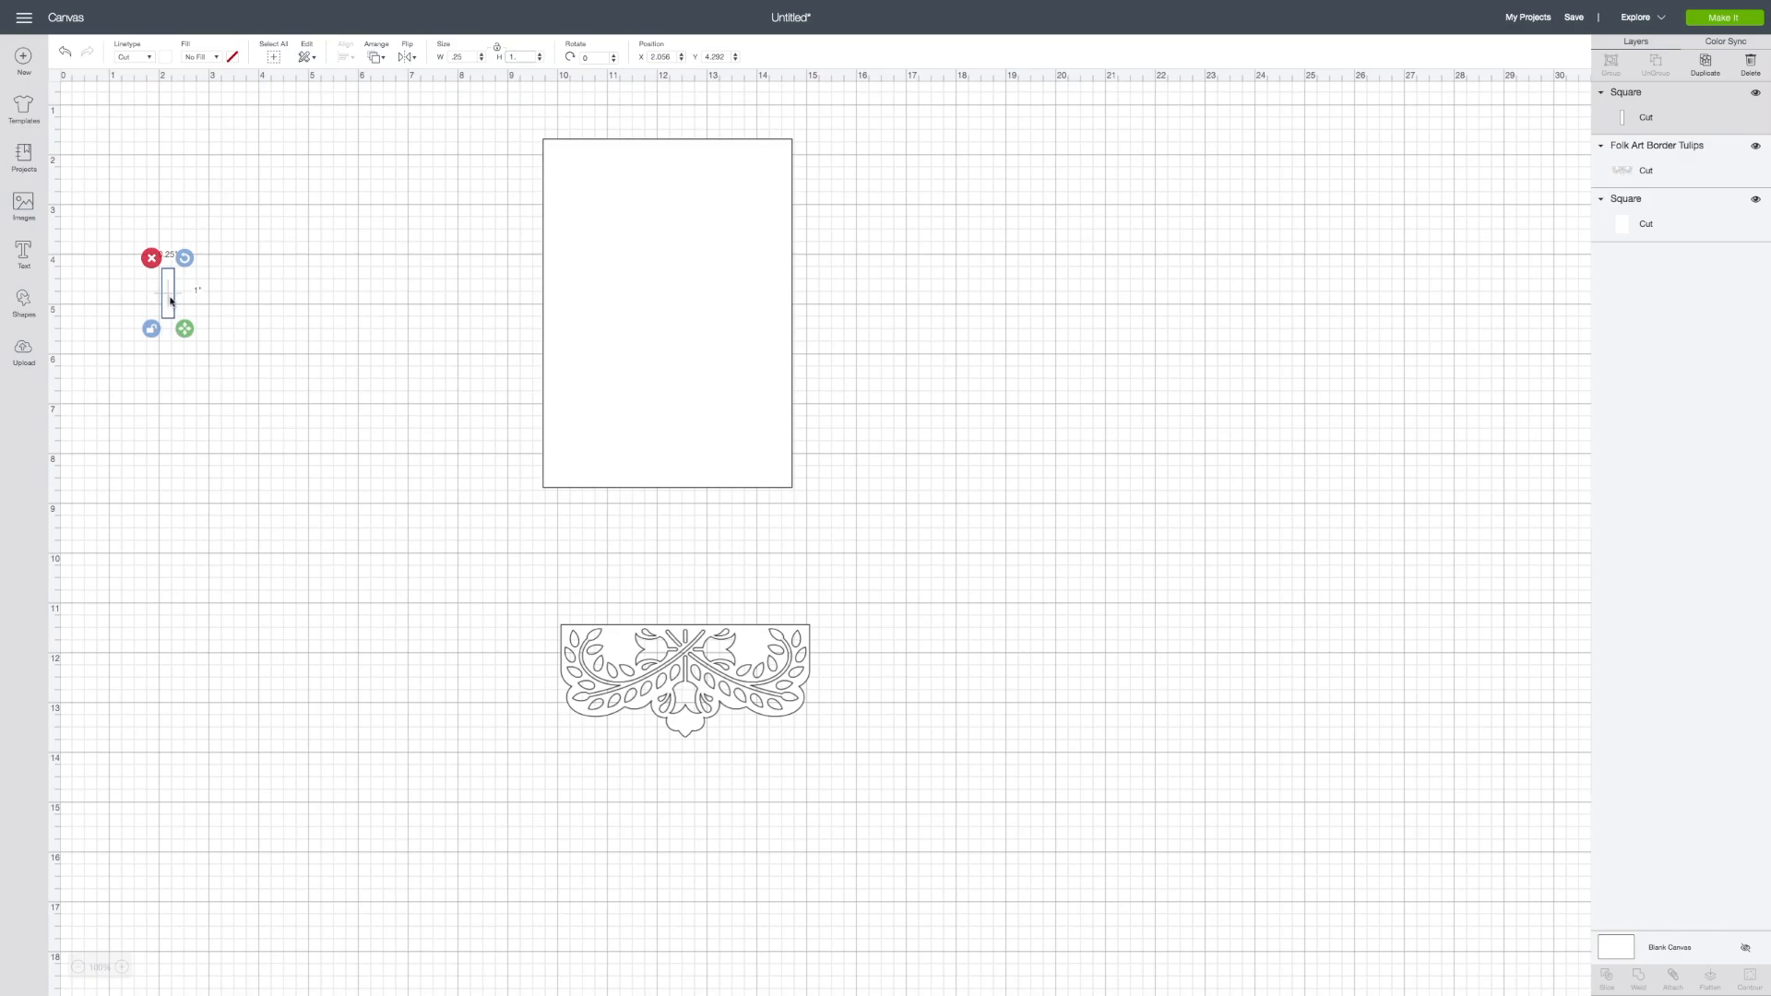
- Duplicate the small strip and place one copy flush against each side of the tulip border, level with its top edge
left_click_drag(172, 302, 558, 653)
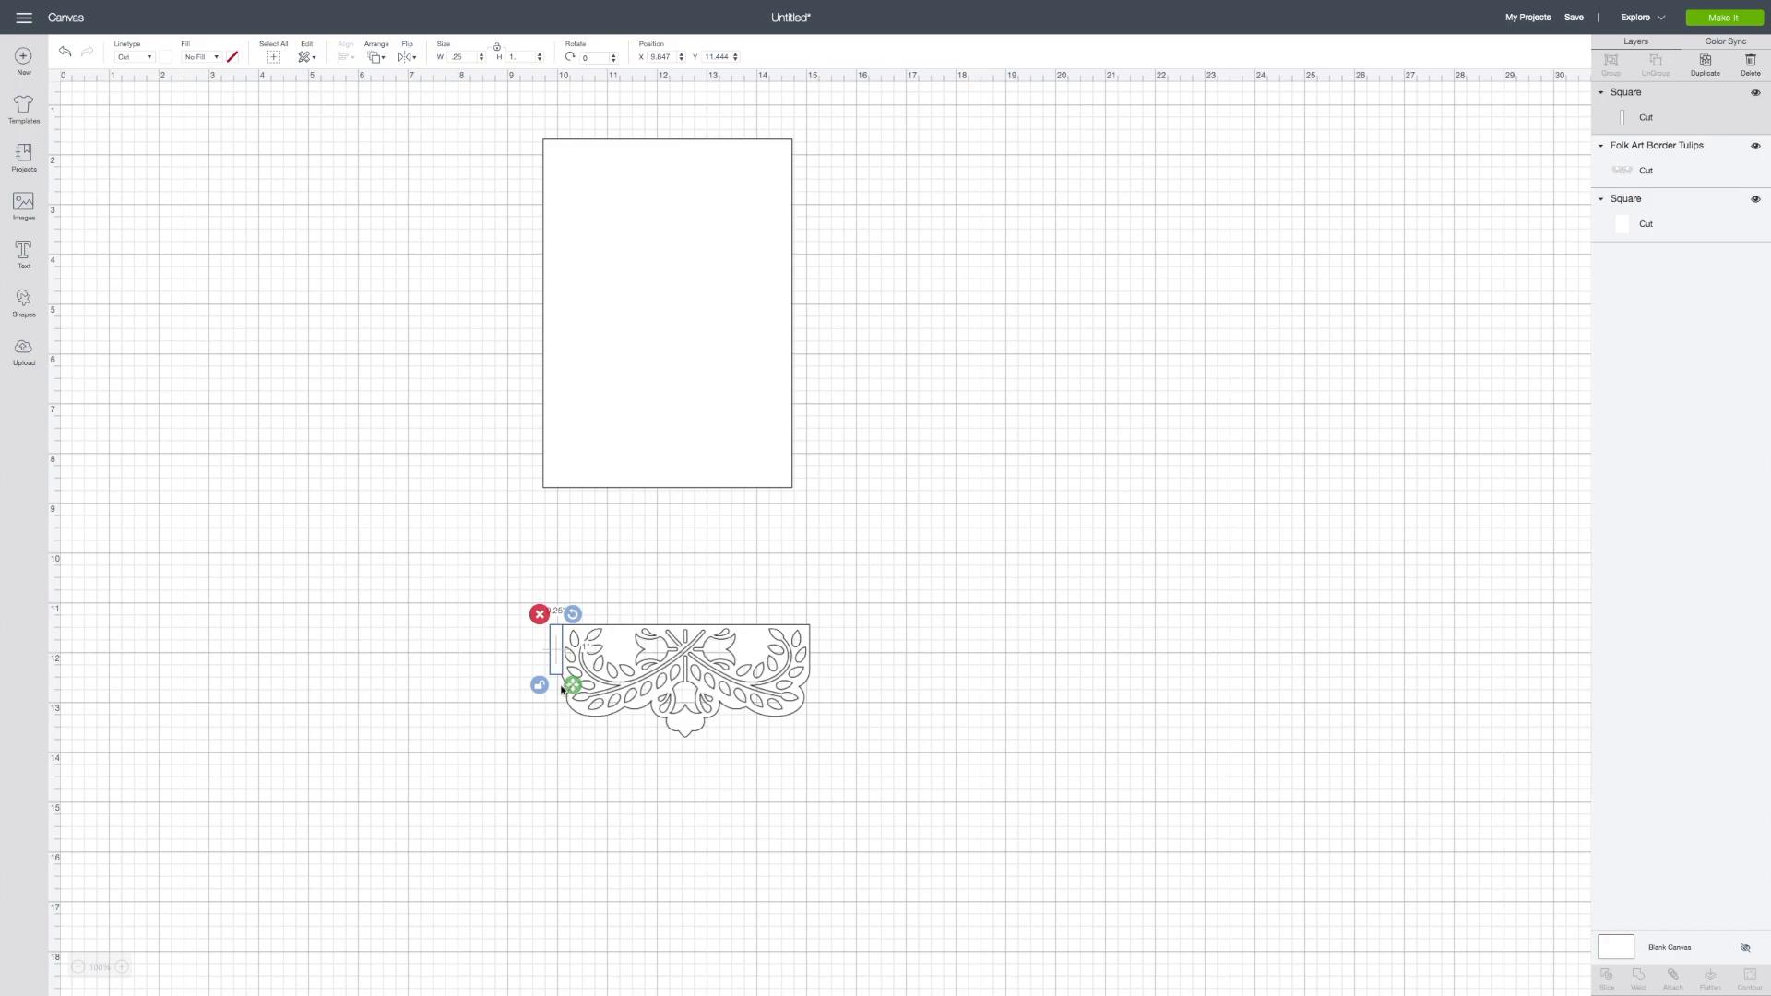
left_click_drag(557, 651, 435, 606)
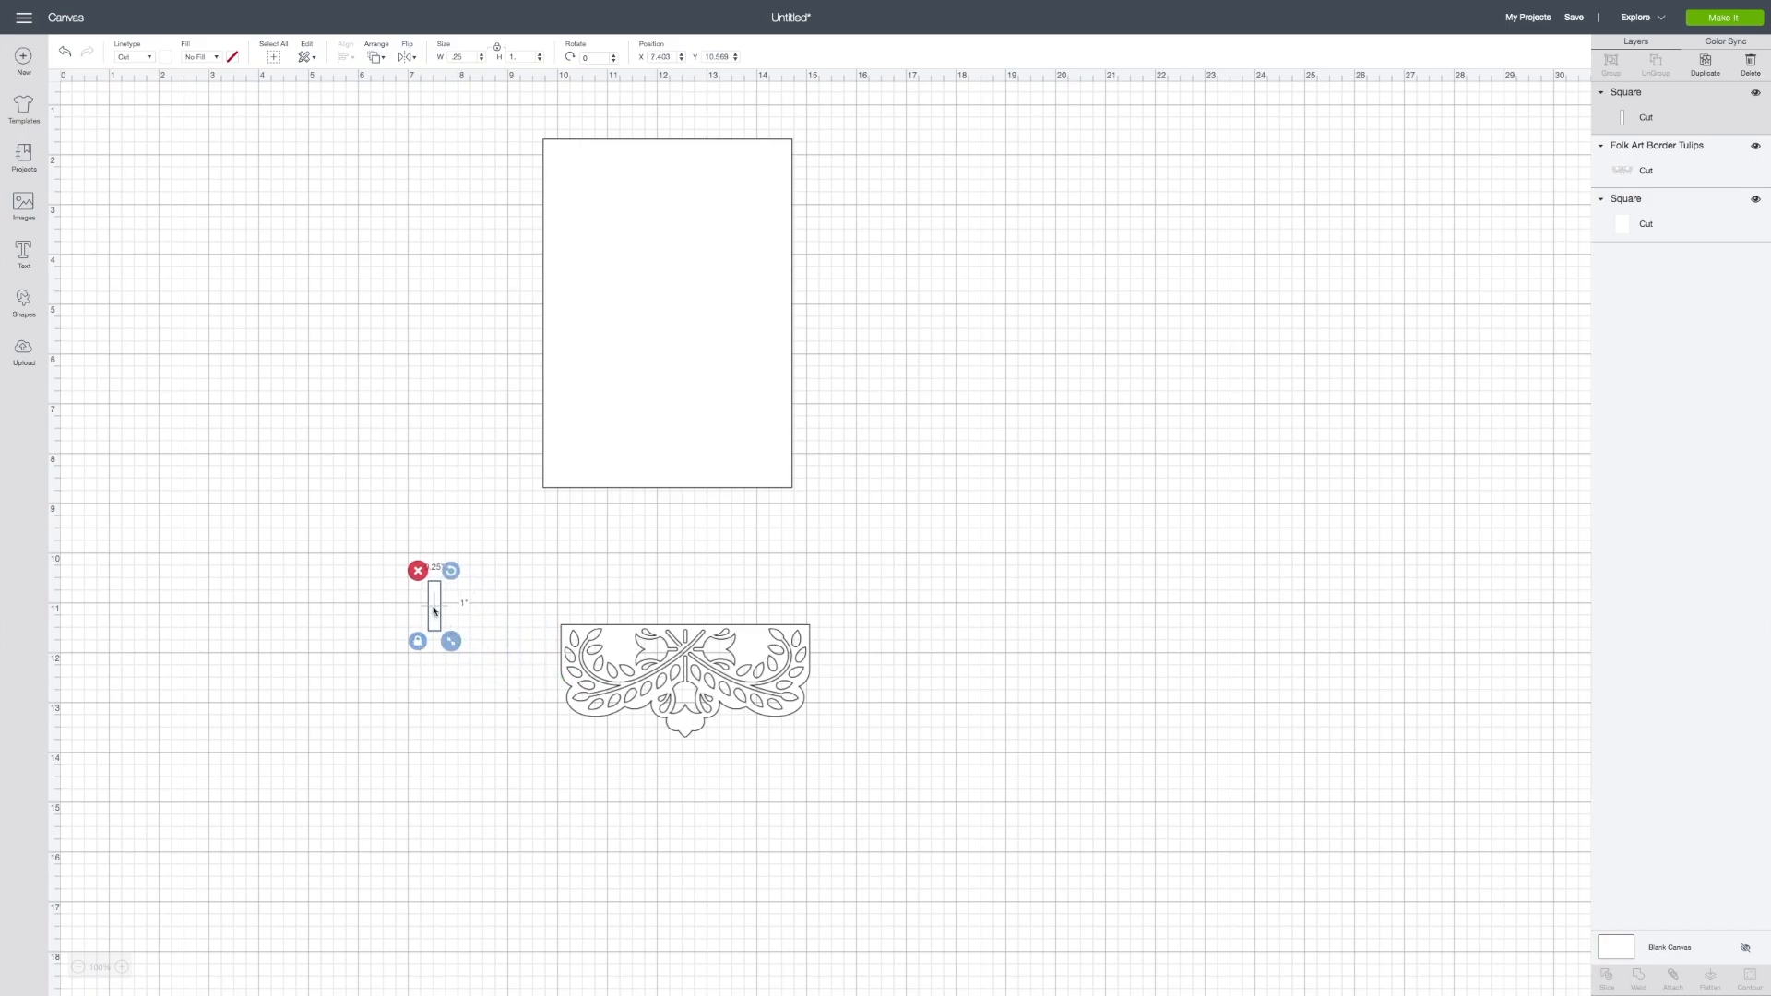
right_click(433, 609)
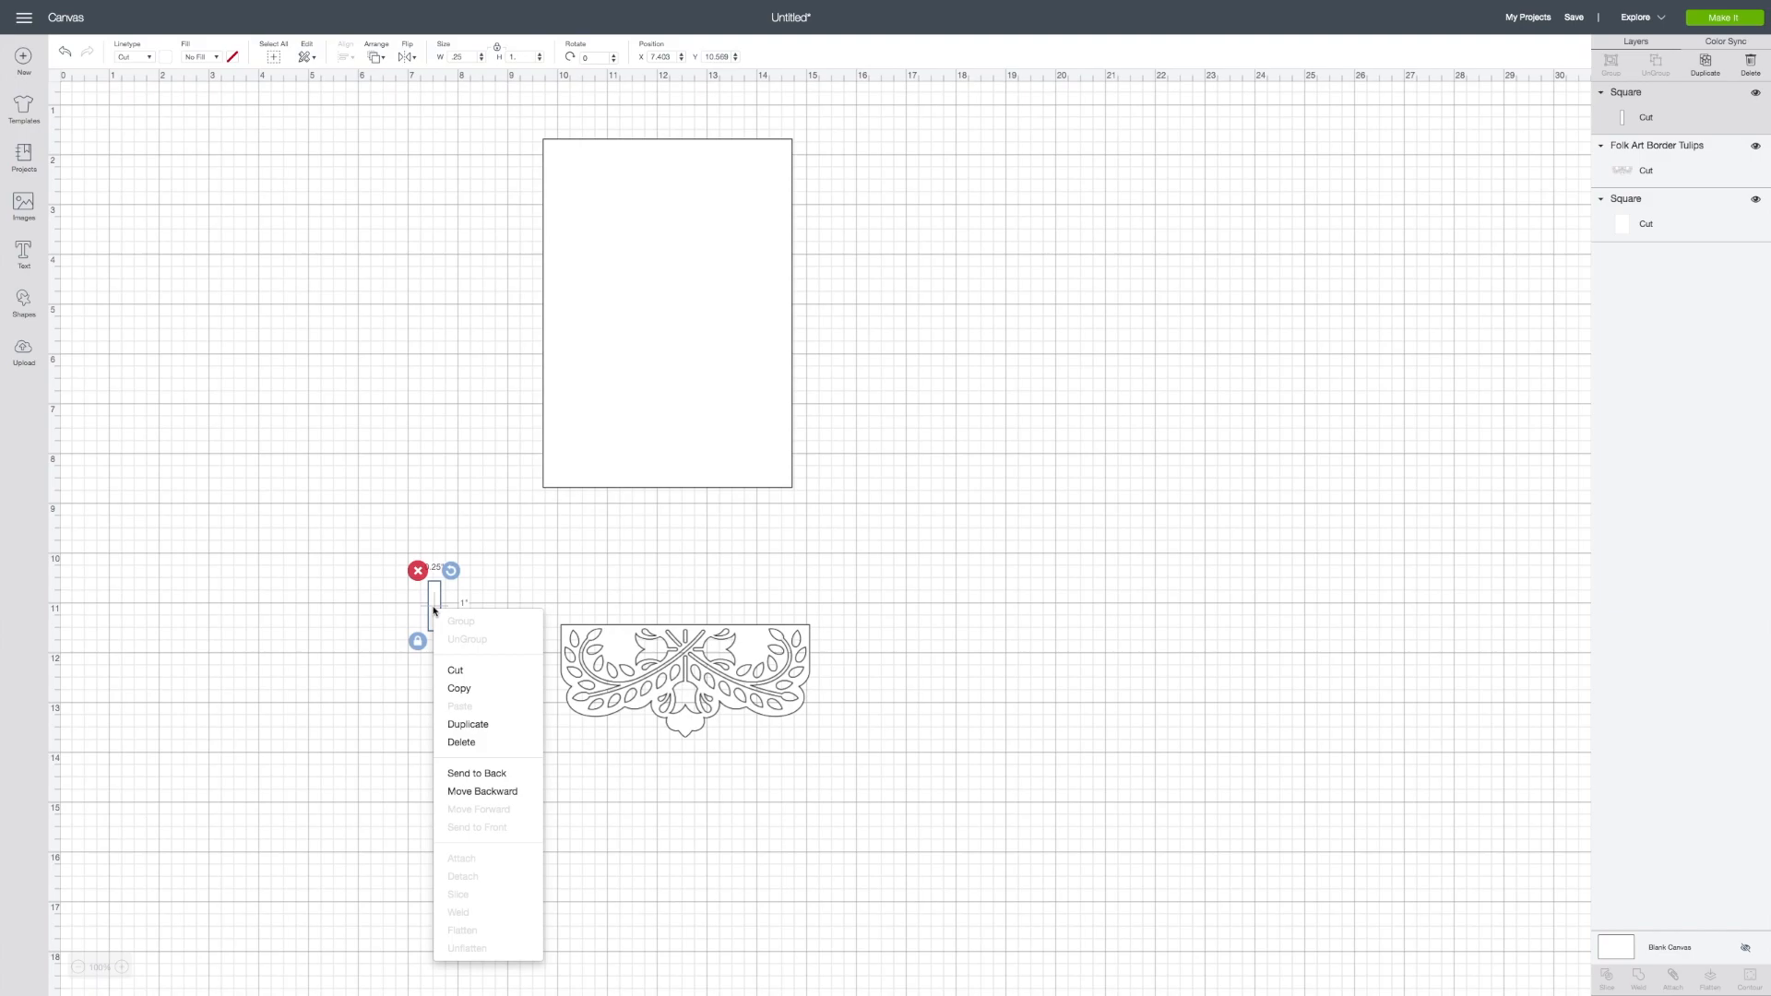
left_click(469, 724)
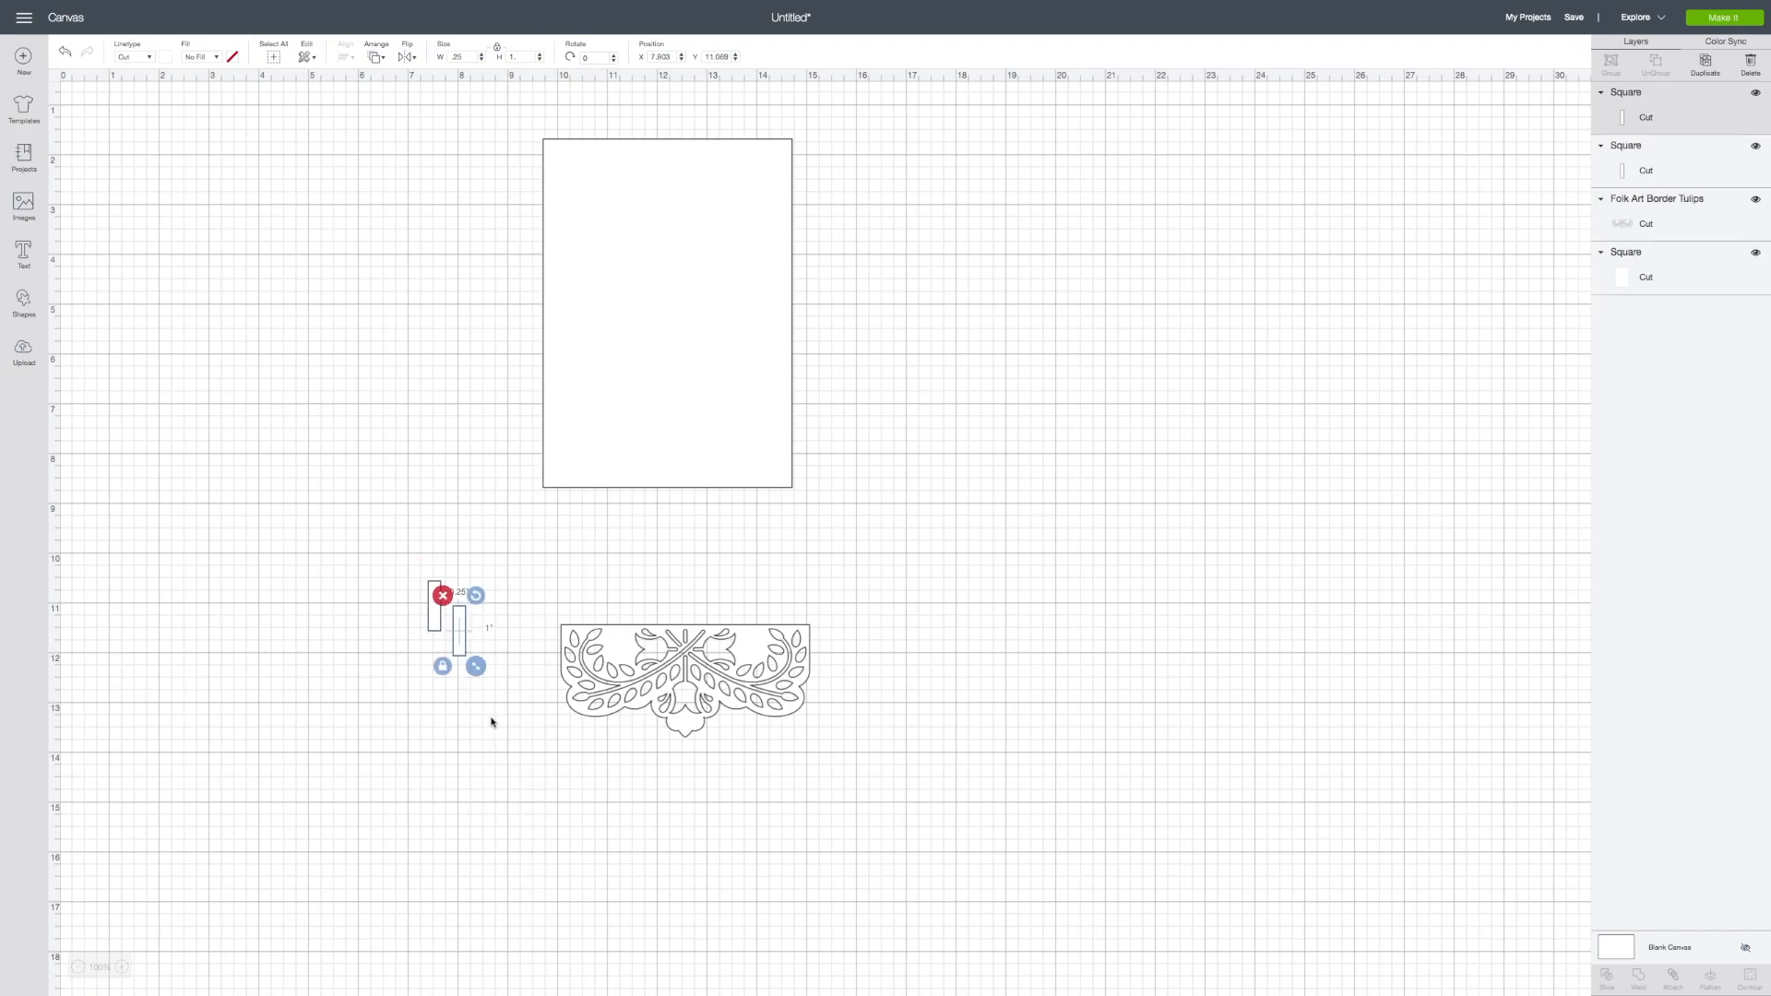
left_click_drag(465, 630, 817, 650)
left_click_drag(439, 609, 555, 650)
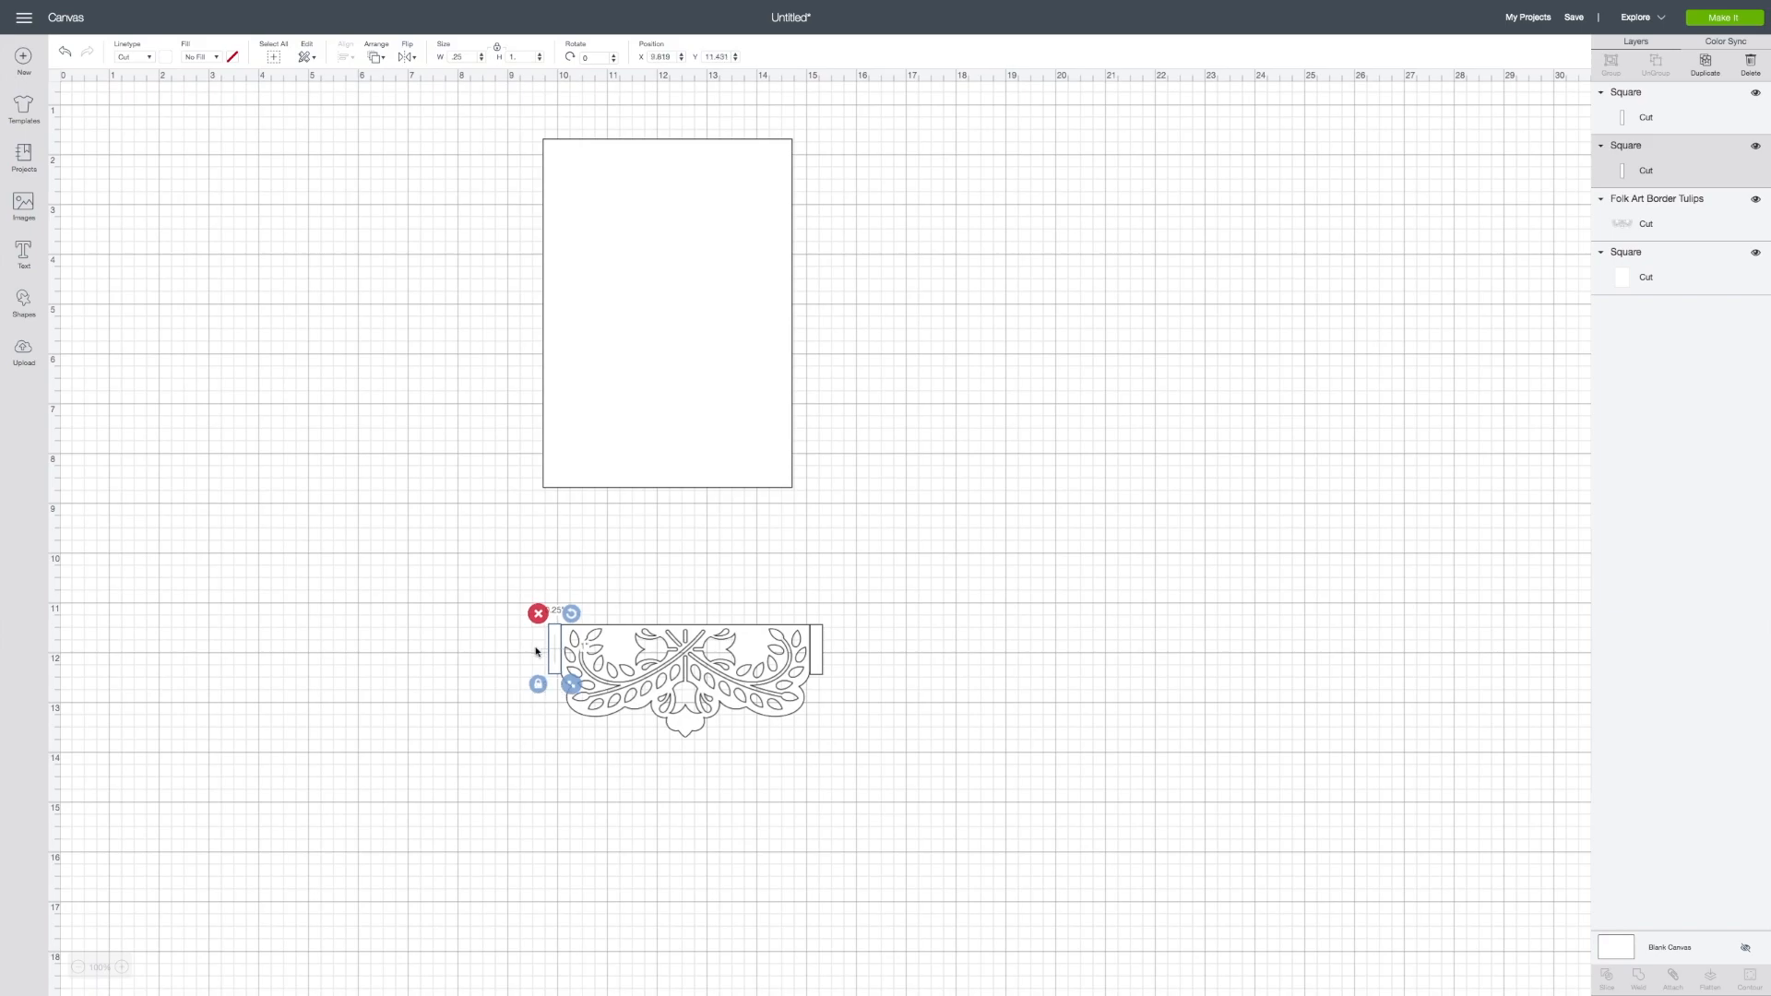
left_click_drag(553, 637, 553, 637)
left_click(1098, 712)
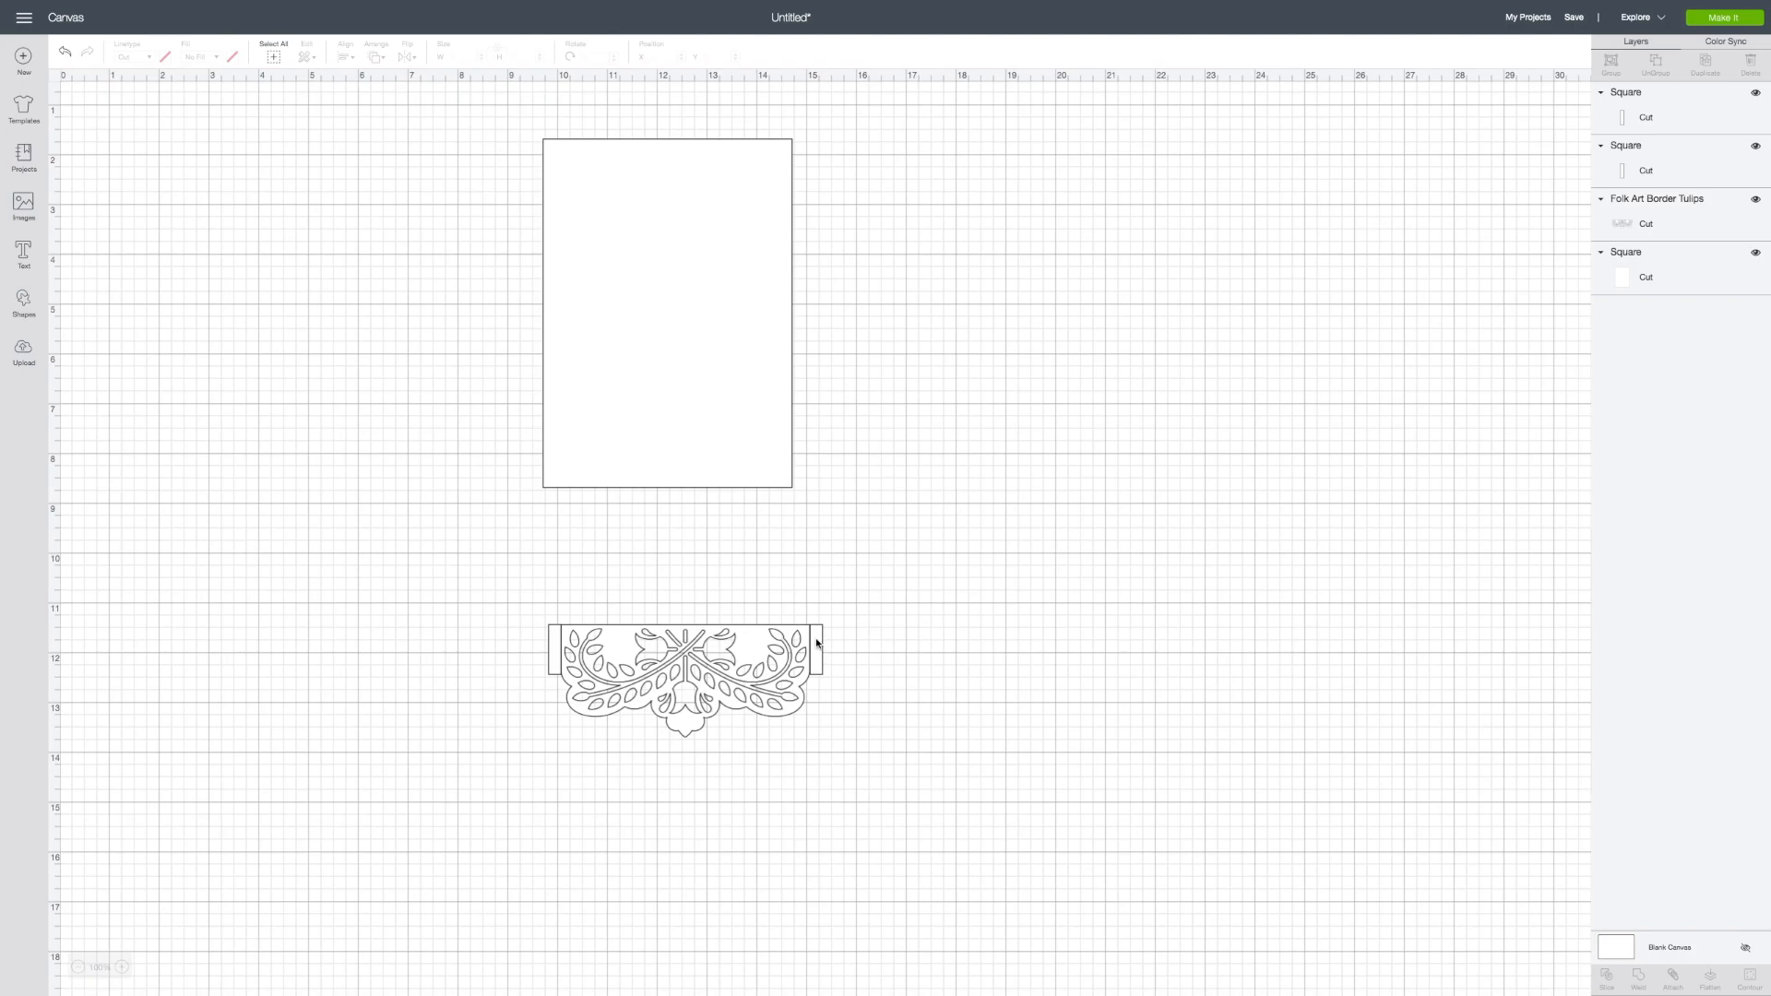
- Align the tops of both side strips and the tulip border, and weld the three into one shape
left_click_drag(510, 597, 877, 763)
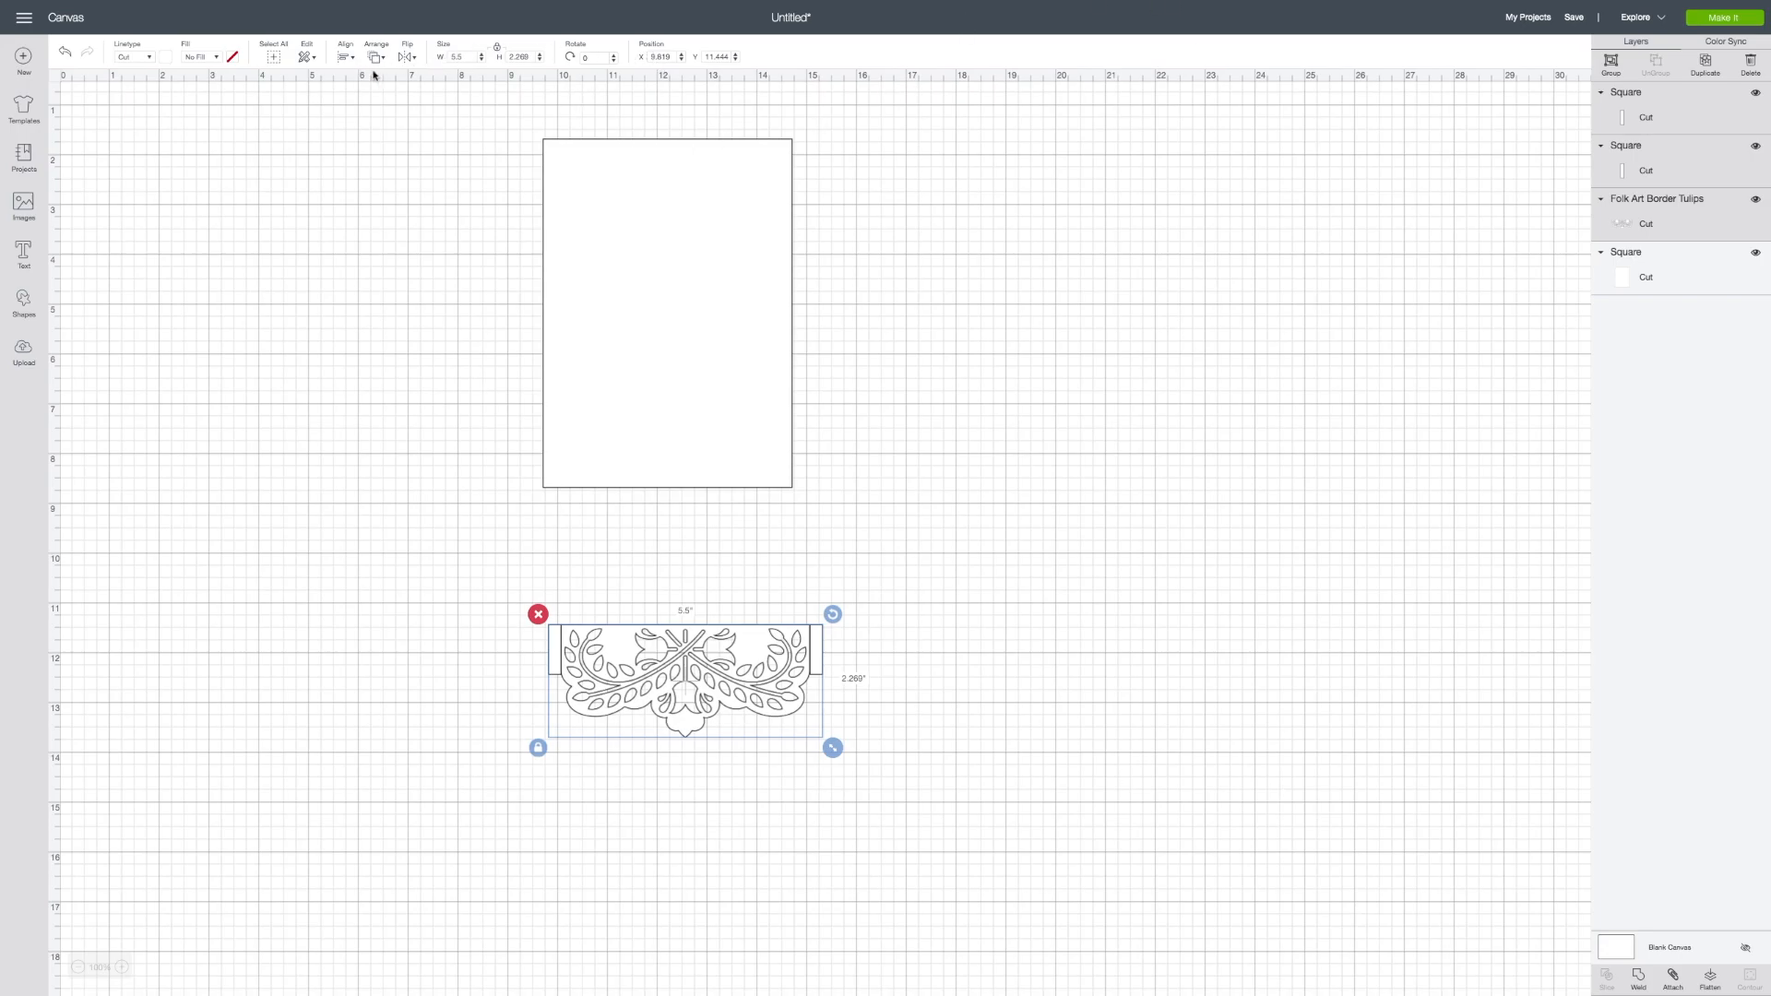
left_click(349, 57)
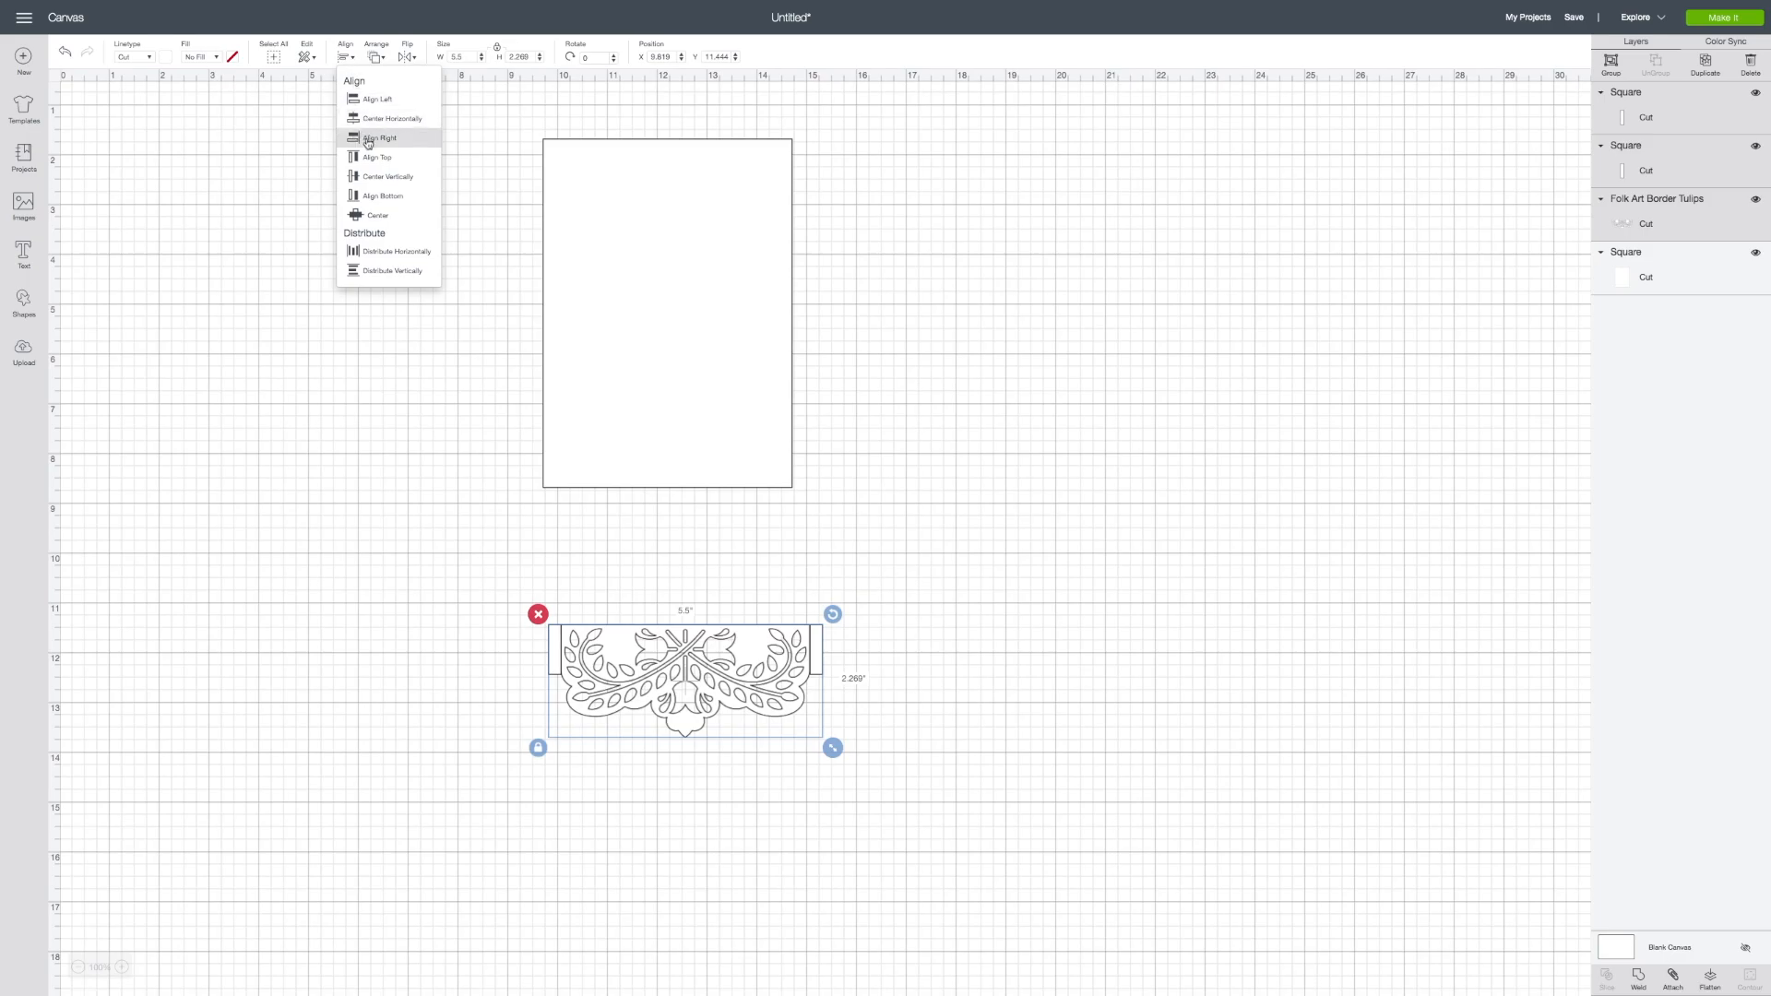
left_click(385, 161)
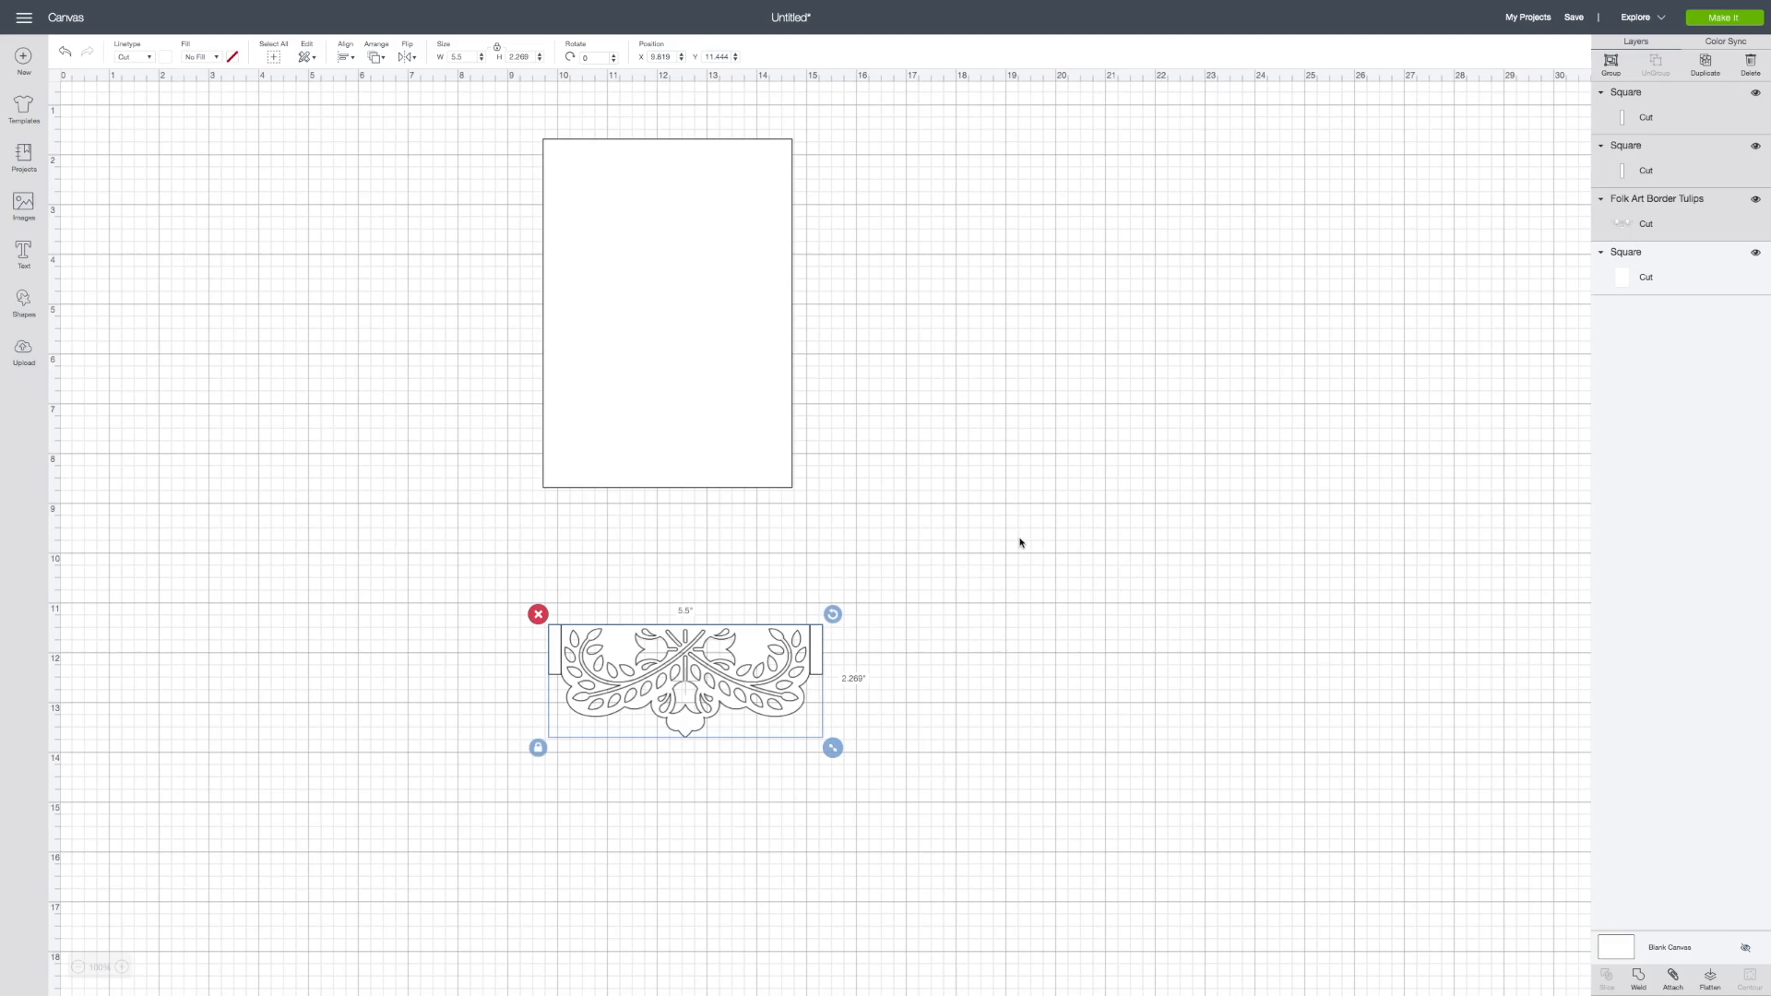
scroll(1152, 602, "down", 1)
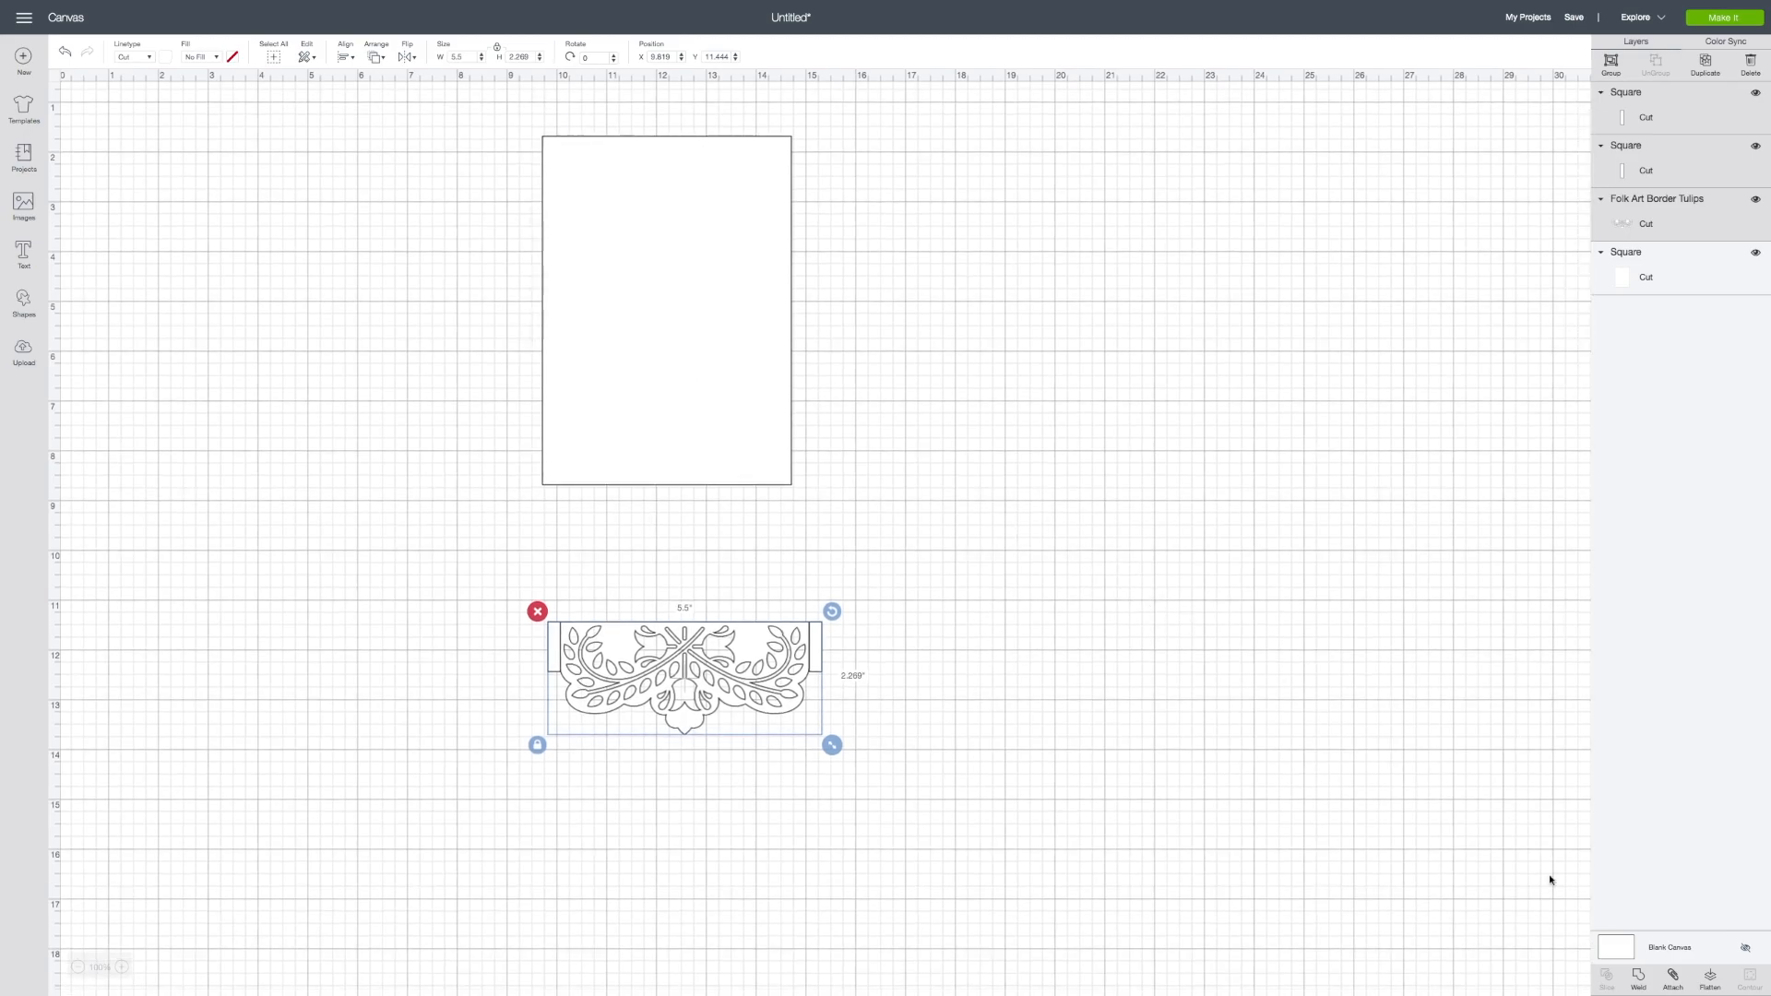
left_click(1637, 979)
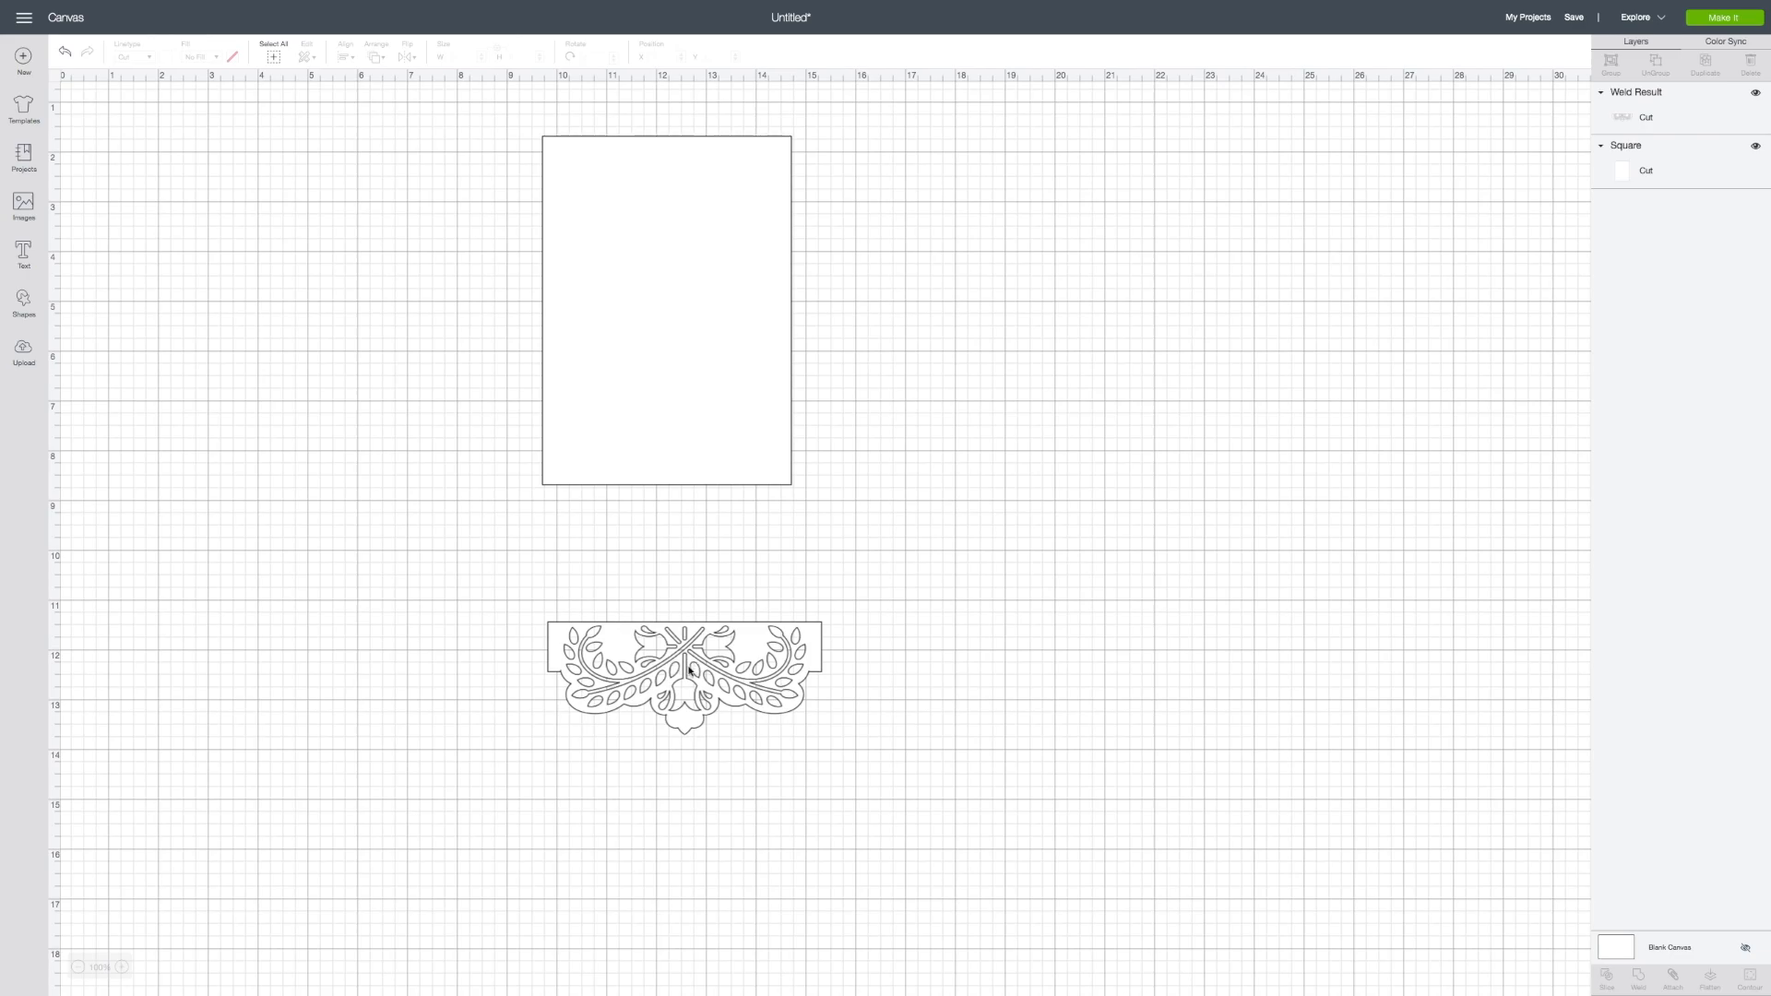
- Move the welded flap up against the panel's bottom edge and center the flap and panel horizontally on each other
left_click_drag(690, 662, 672, 534)
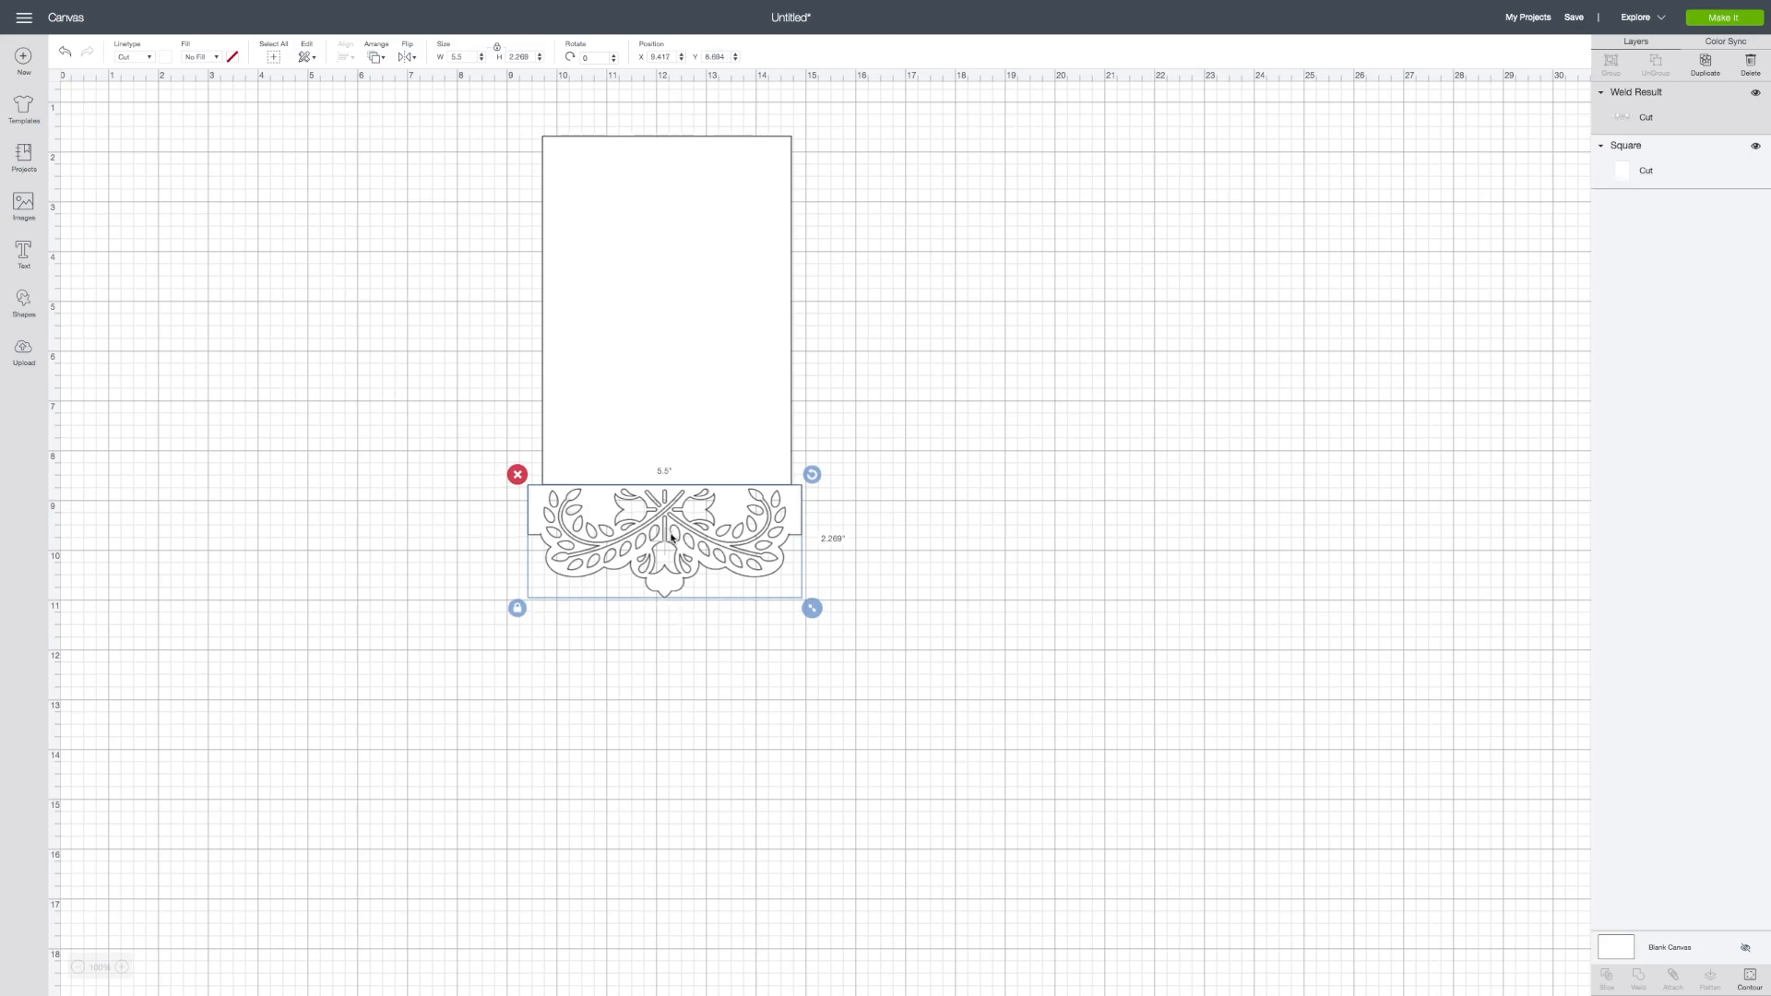
left_click_drag(493, 118, 845, 726)
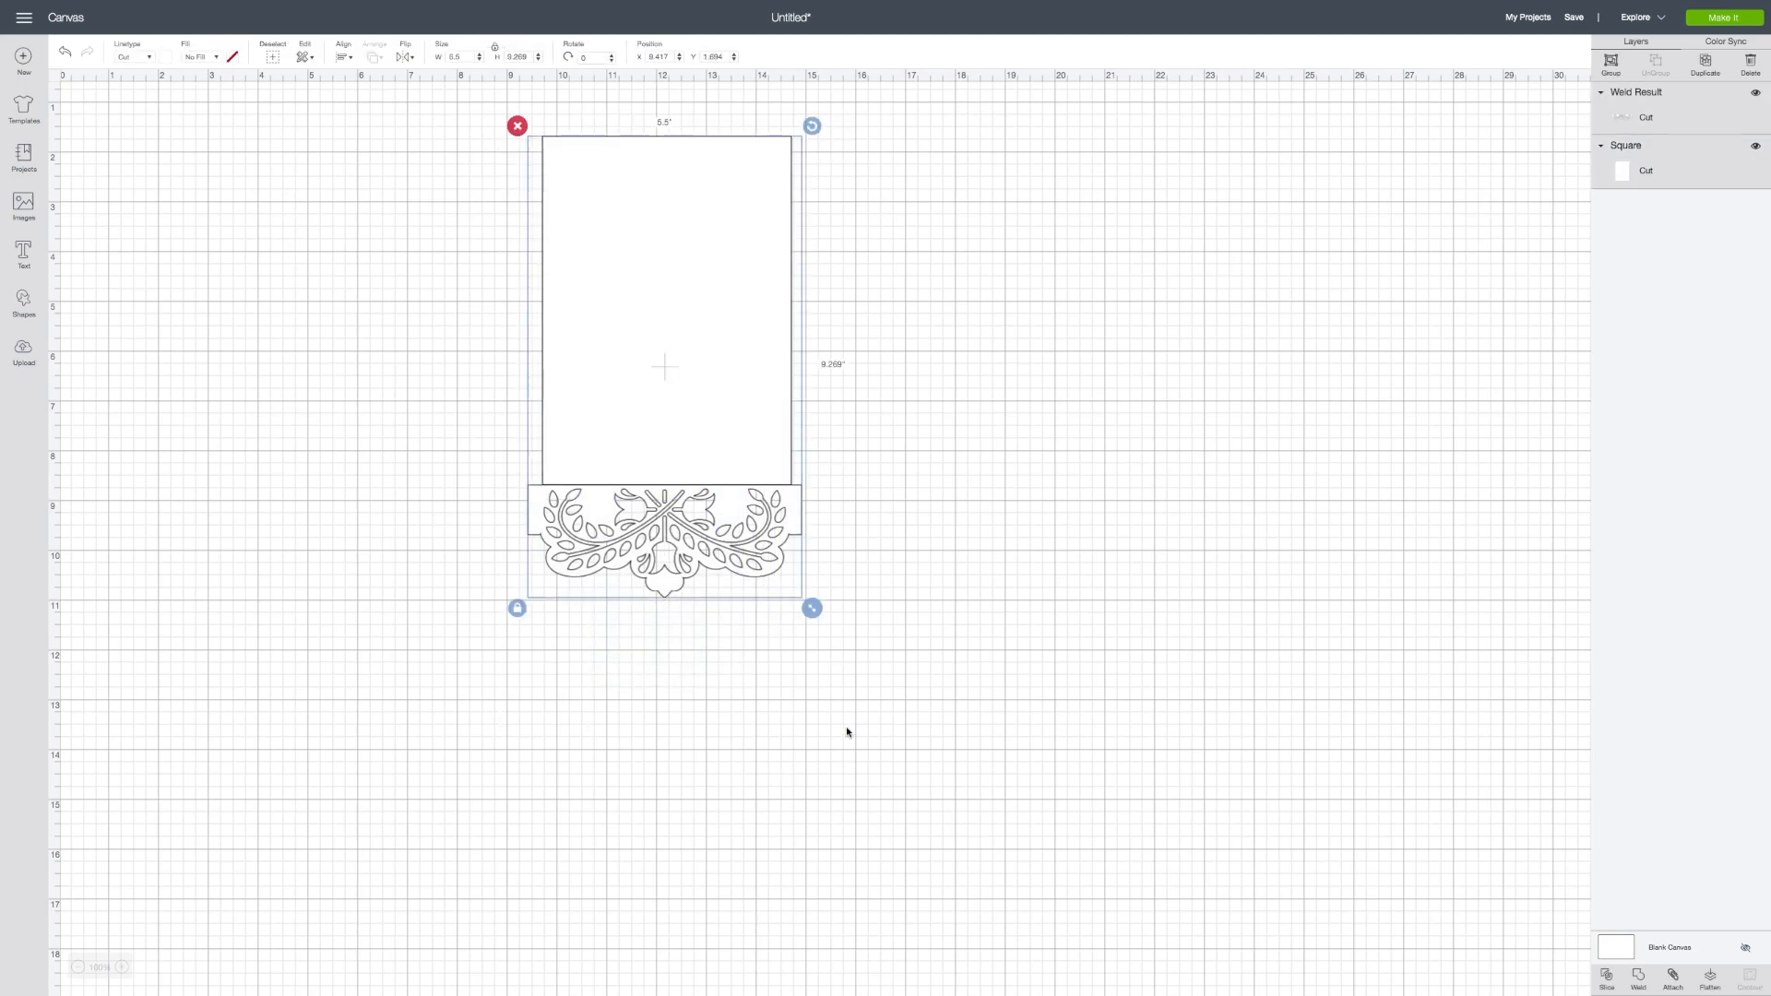
left_click(350, 60)
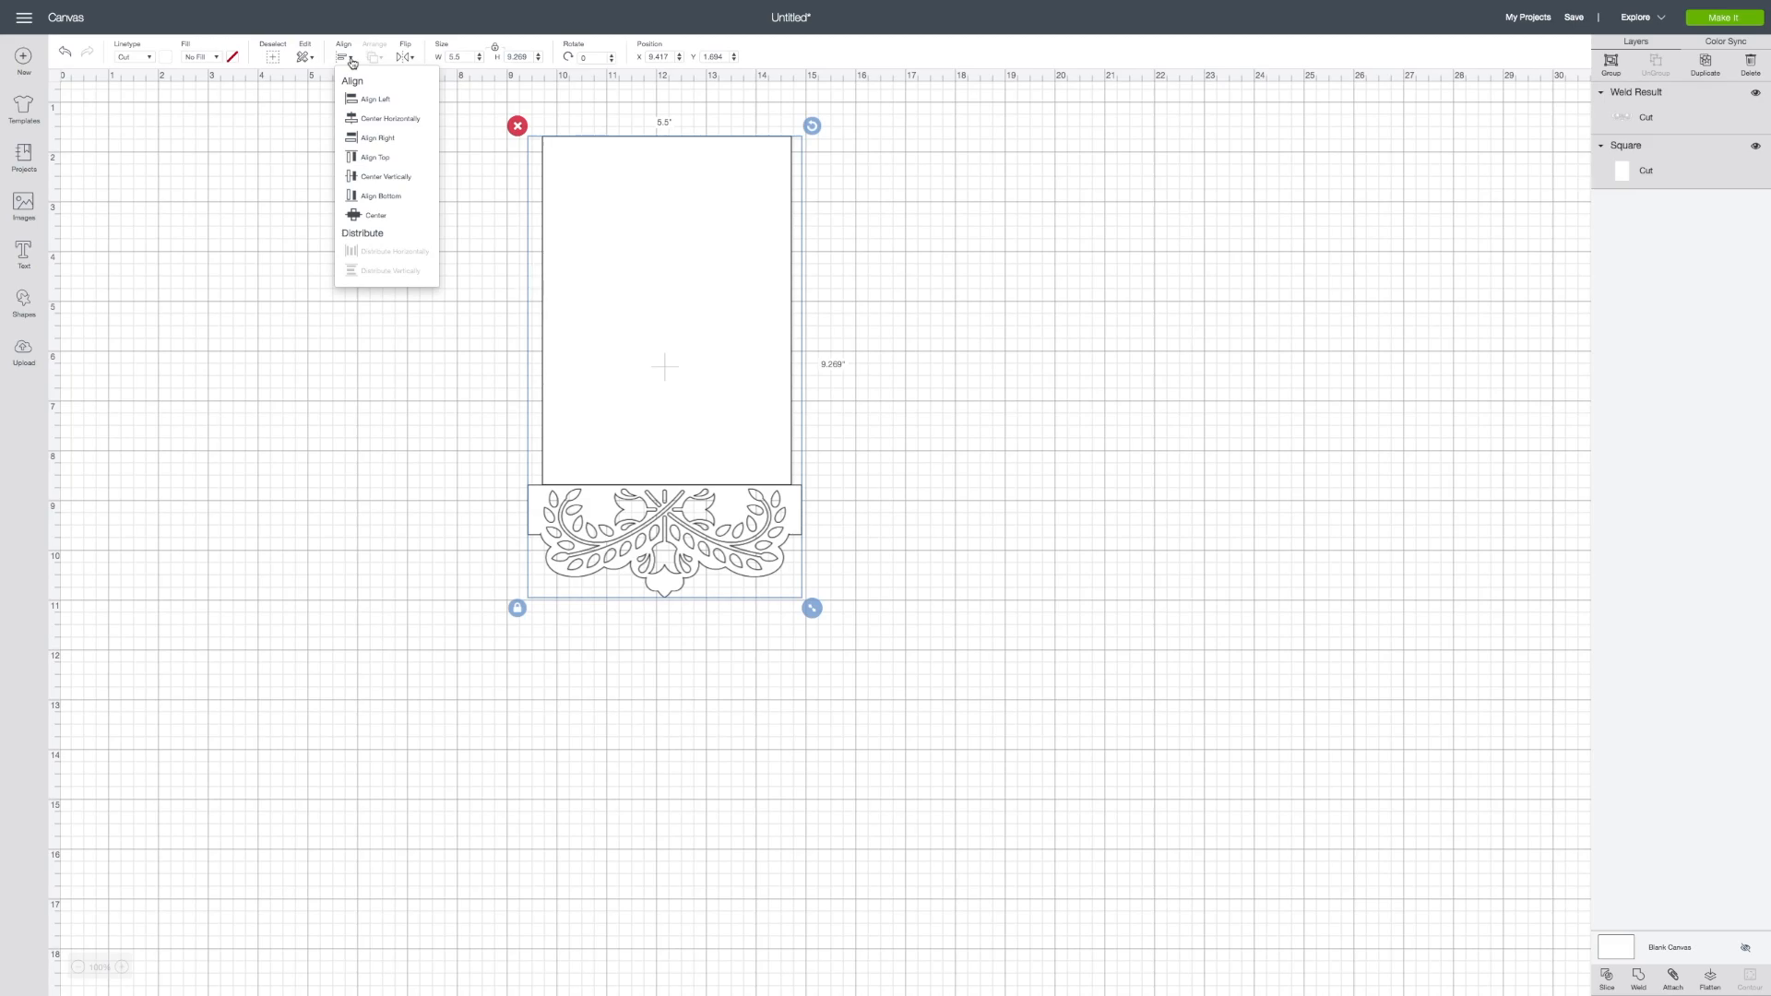
left_click(377, 120)
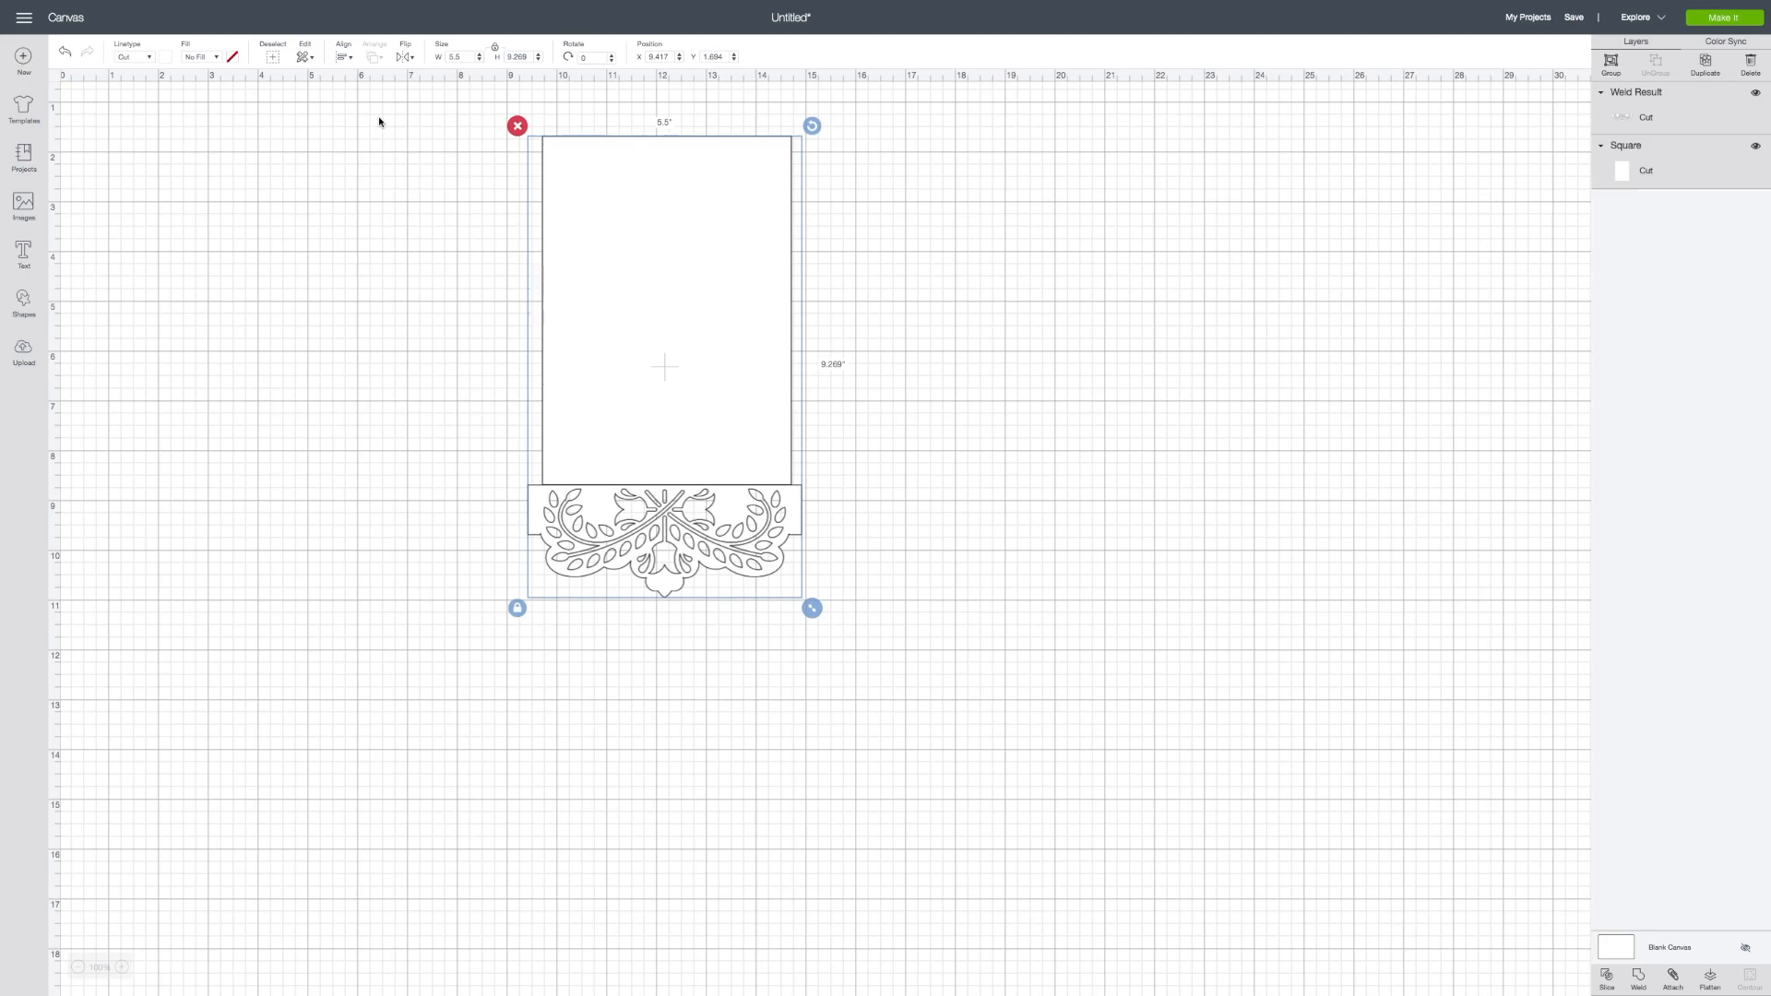
left_click(1005, 582)
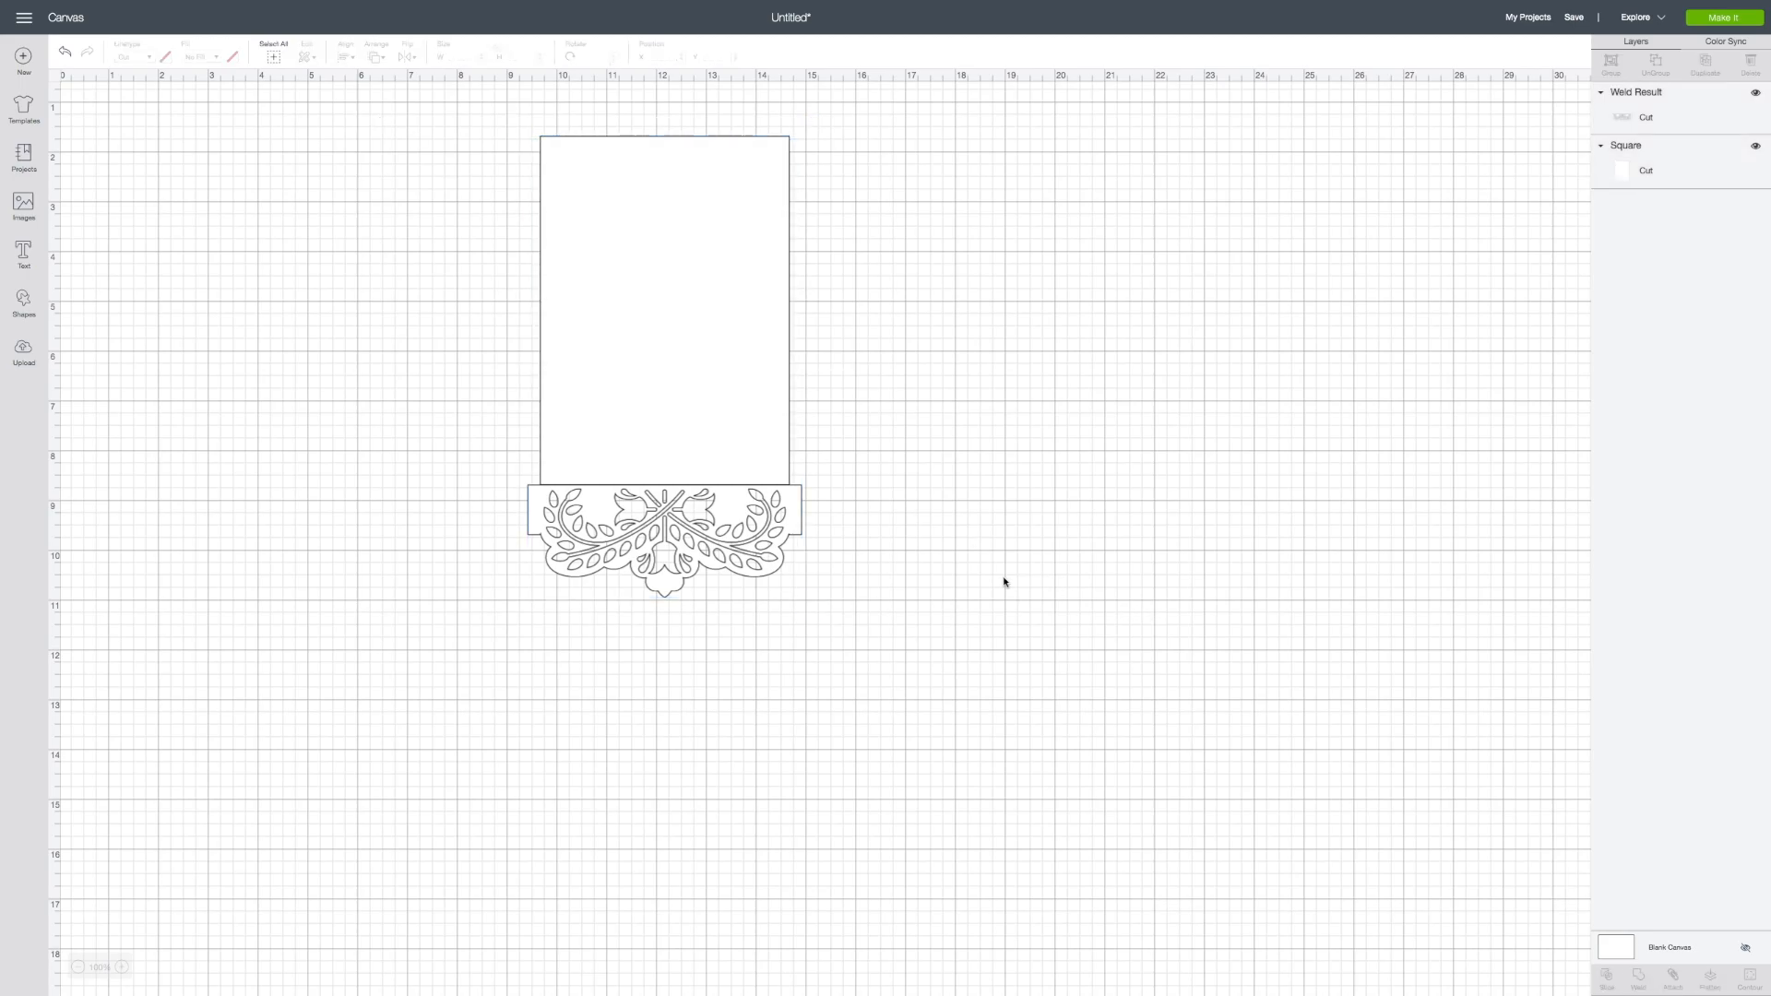
left_click_drag(502, 116, 863, 689)
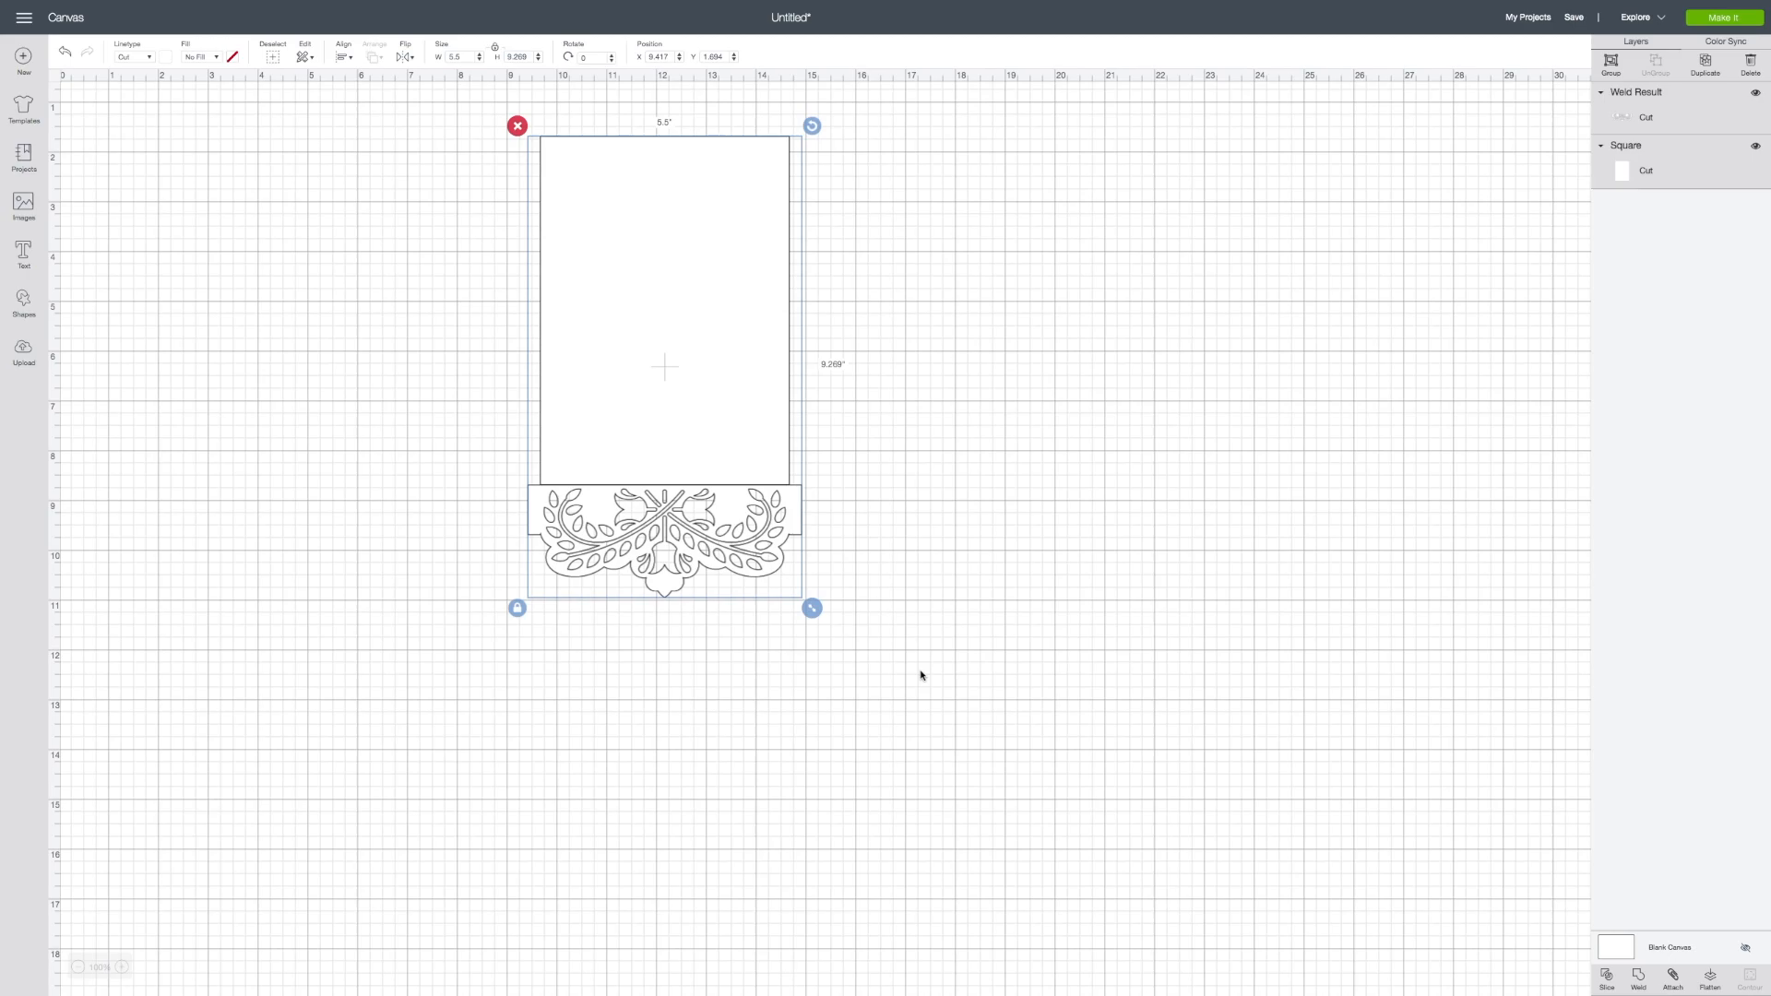
- Weld the tulip flap and the panel into one shape, and add three score lines to the canvas
left_click(1638, 979)
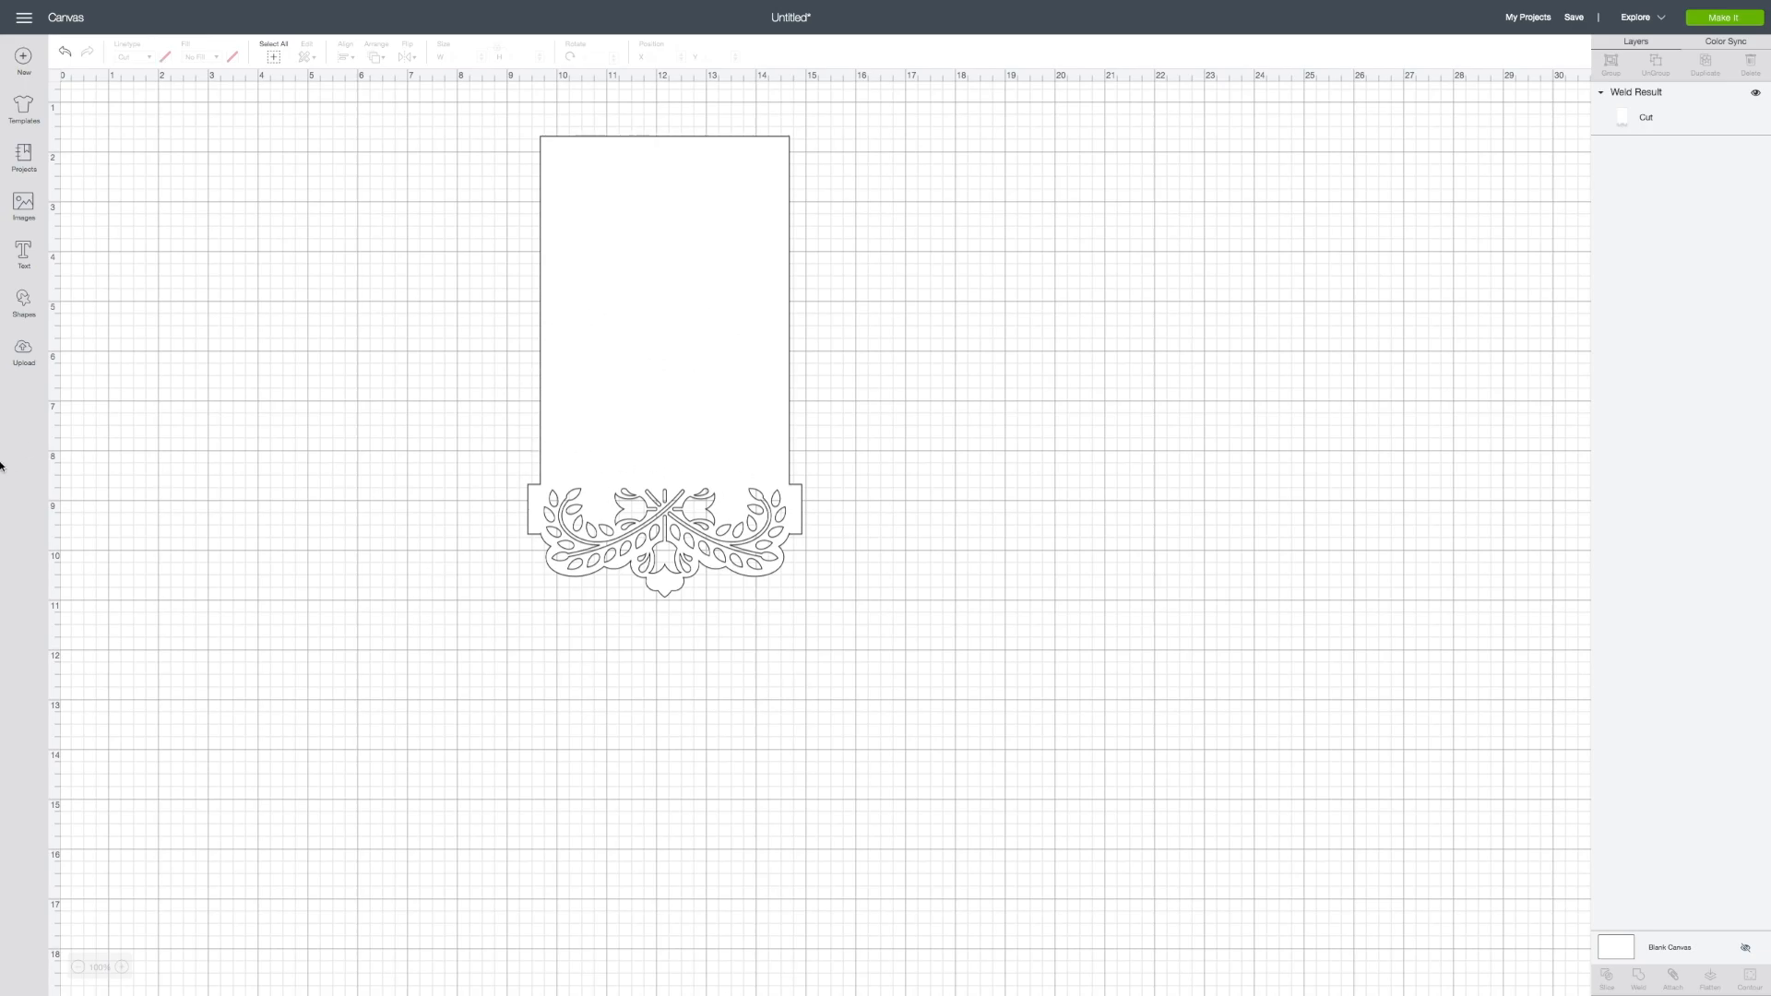
left_click(25, 304)
left_click(129, 408)
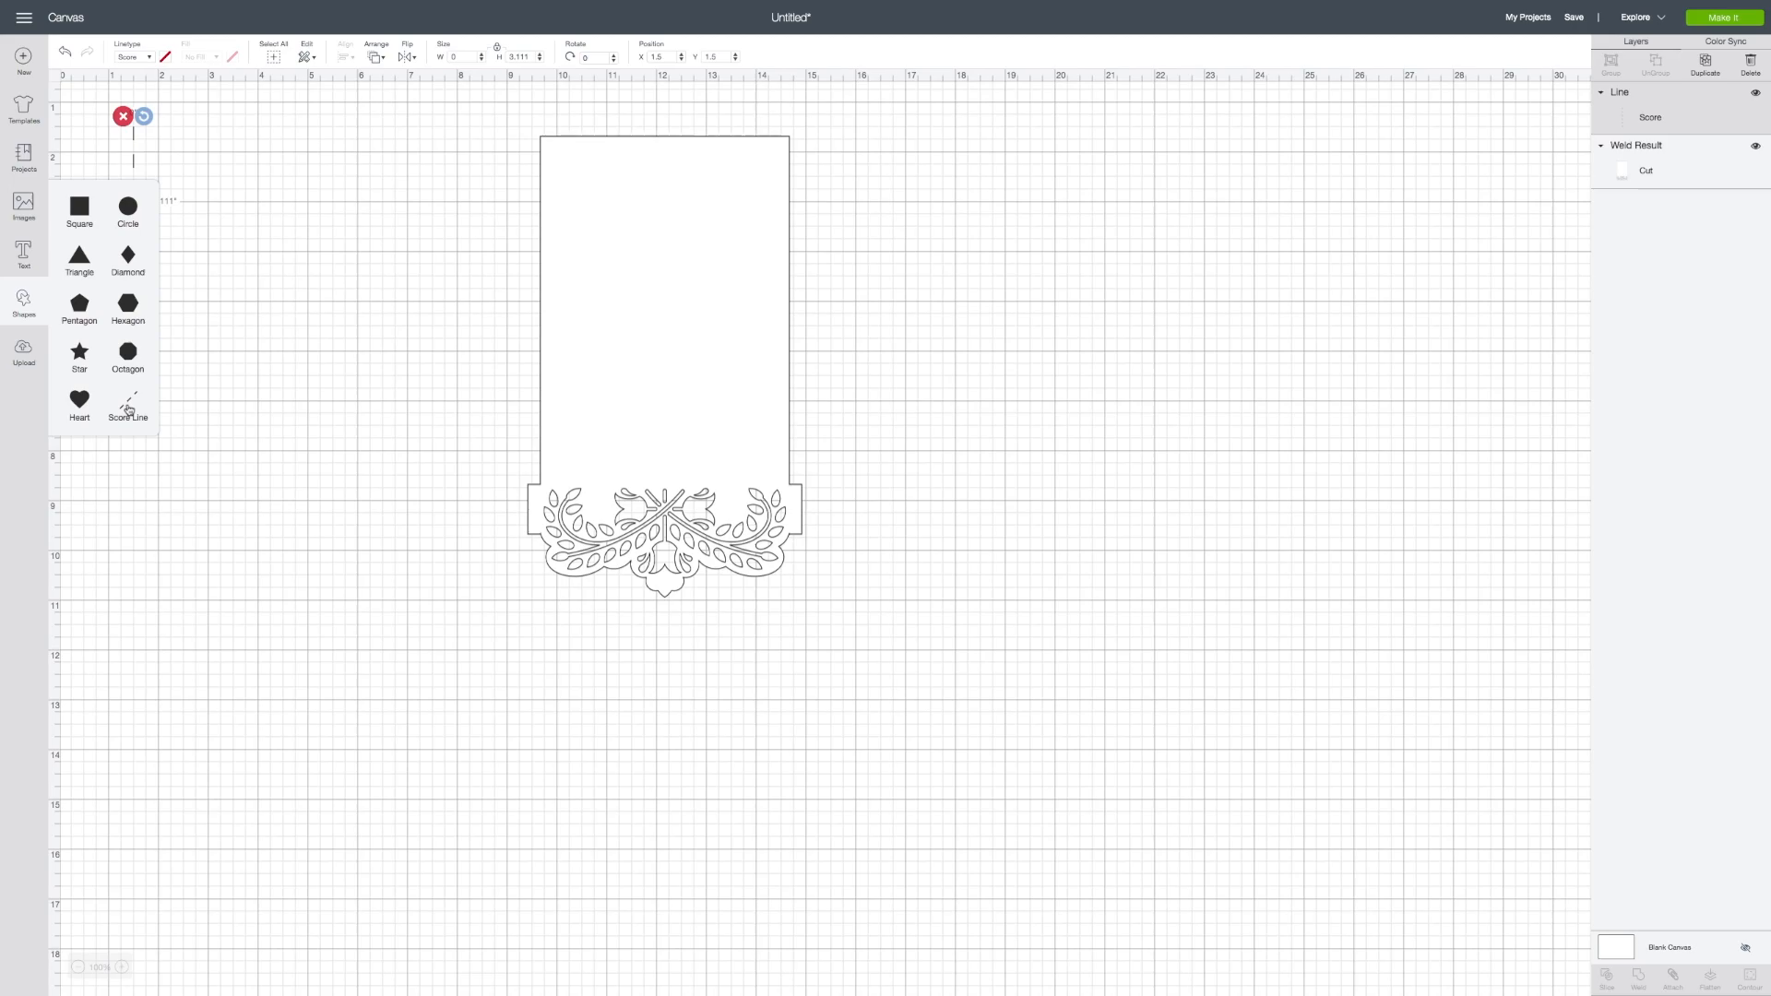
left_click(129, 408)
left_click(129, 409)
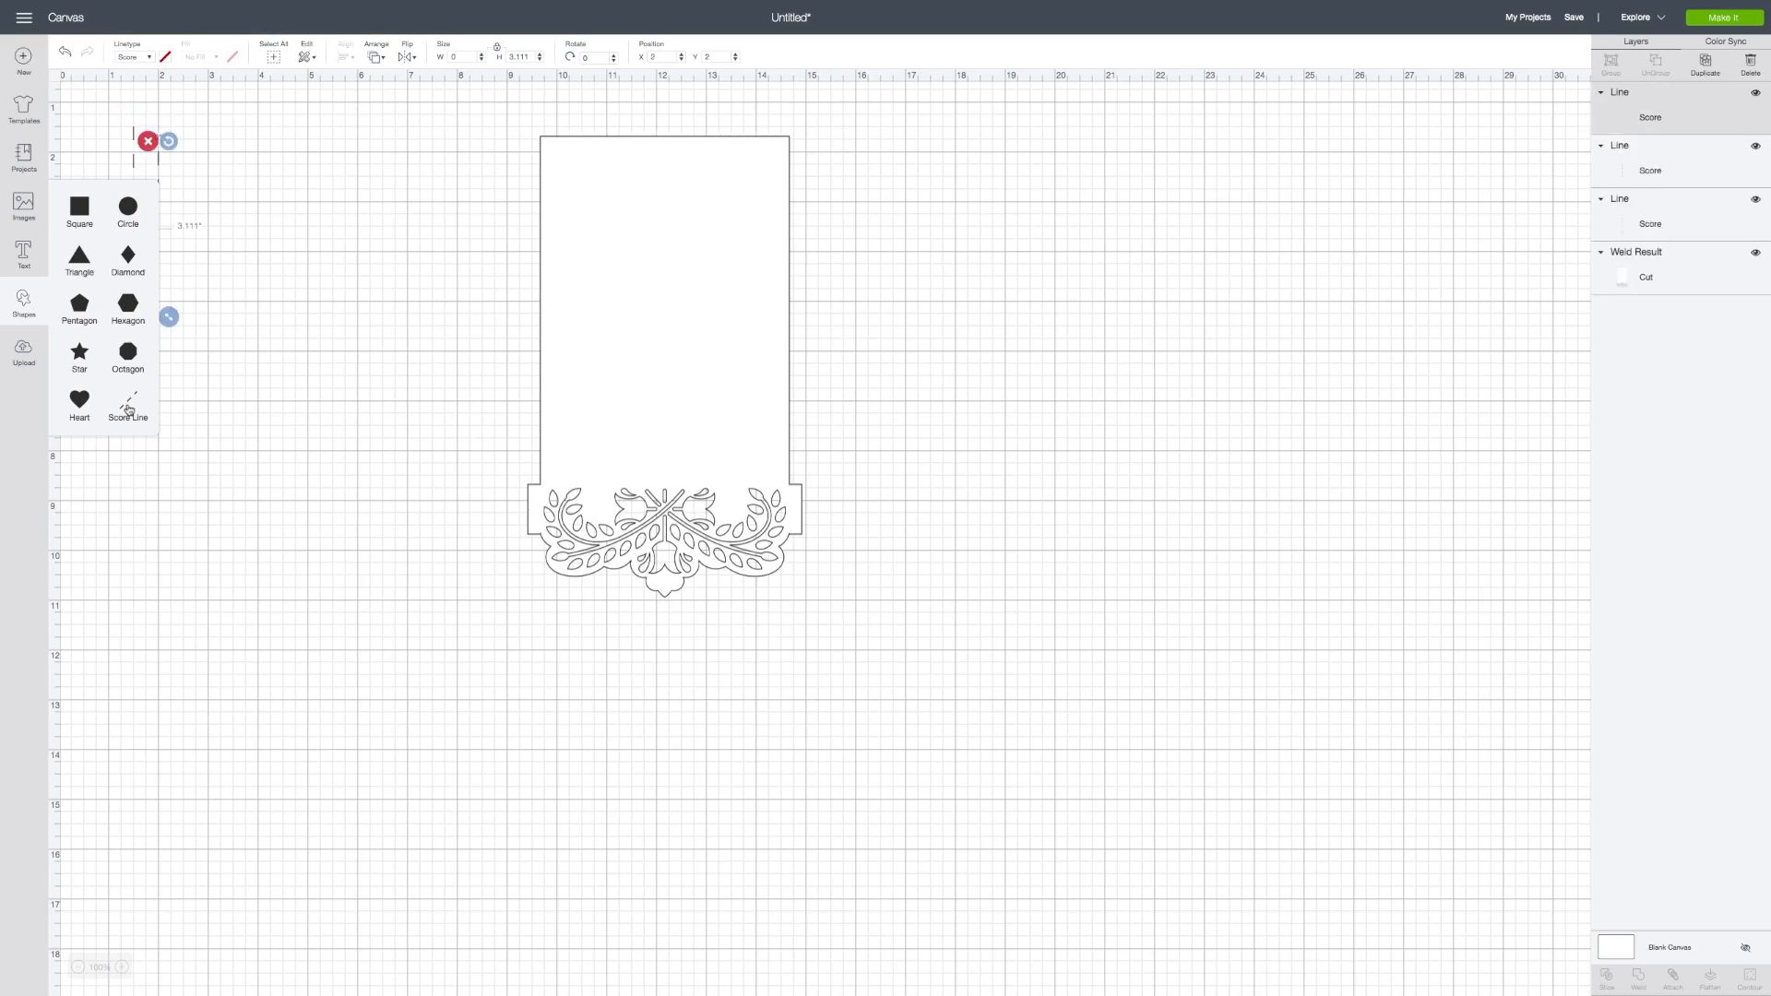
left_click(321, 431)
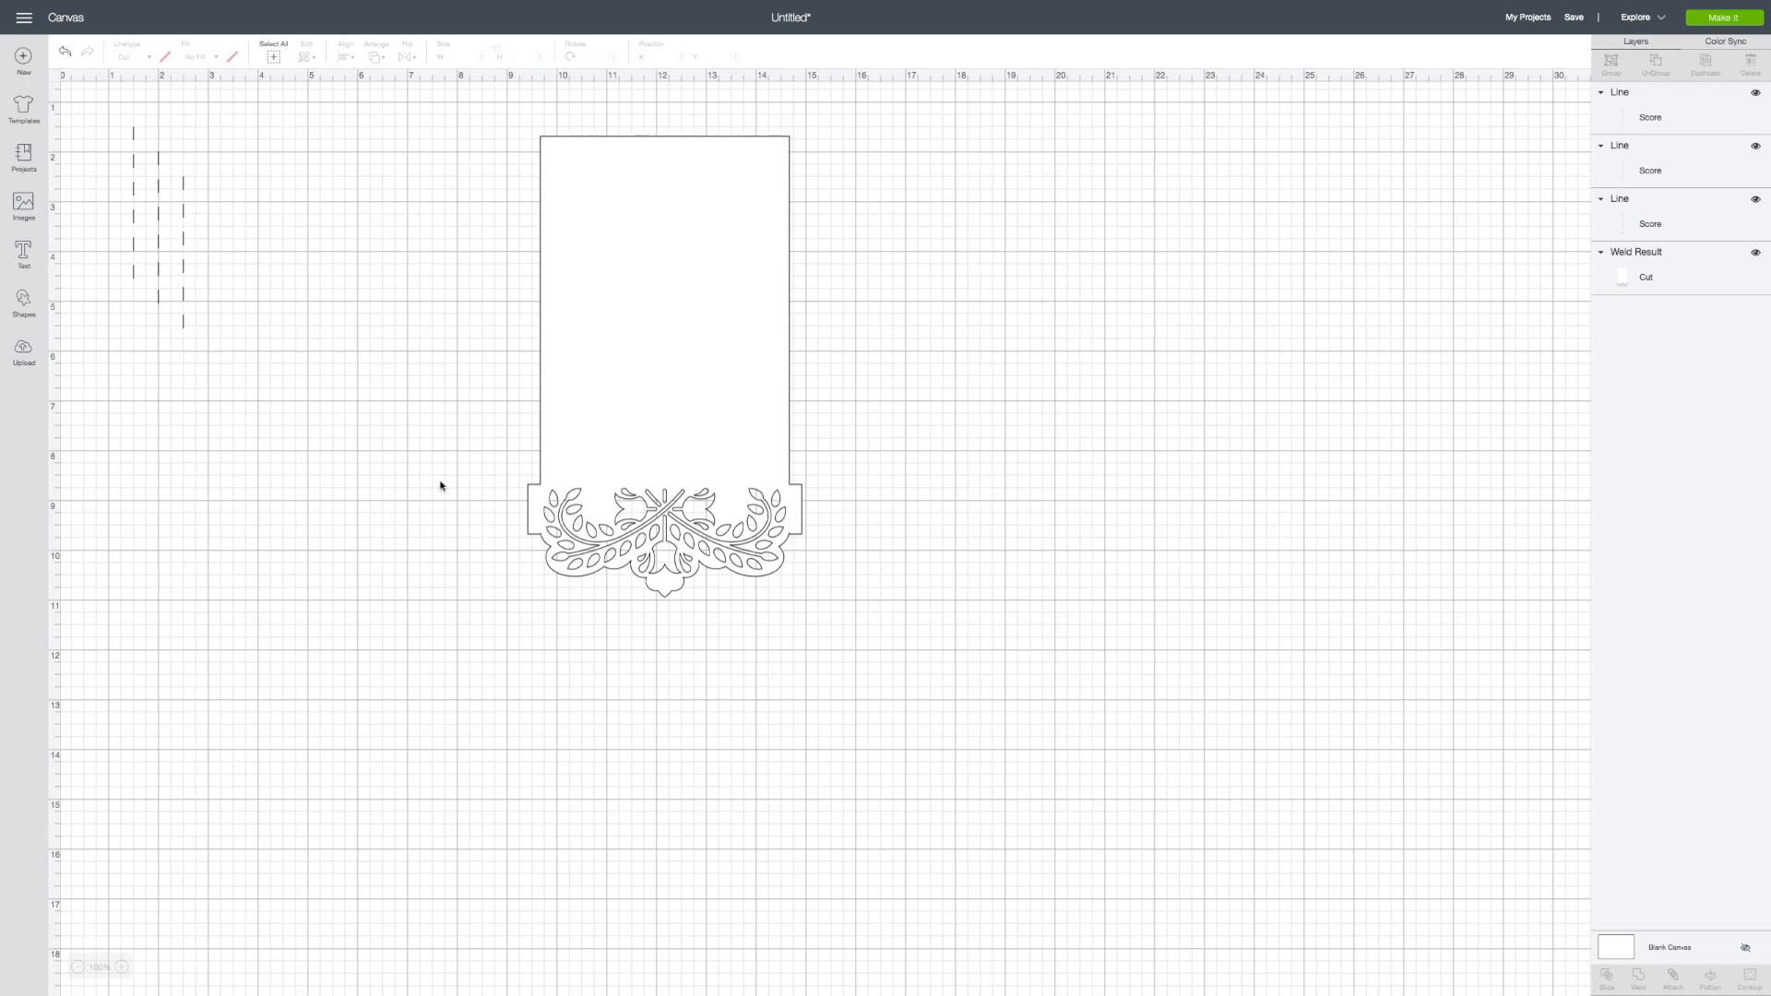
- Rotate one score line 90 degrees, lengthen it to about 5.5 inches, and lay it across the seam between panel and flap
left_click(184, 263)
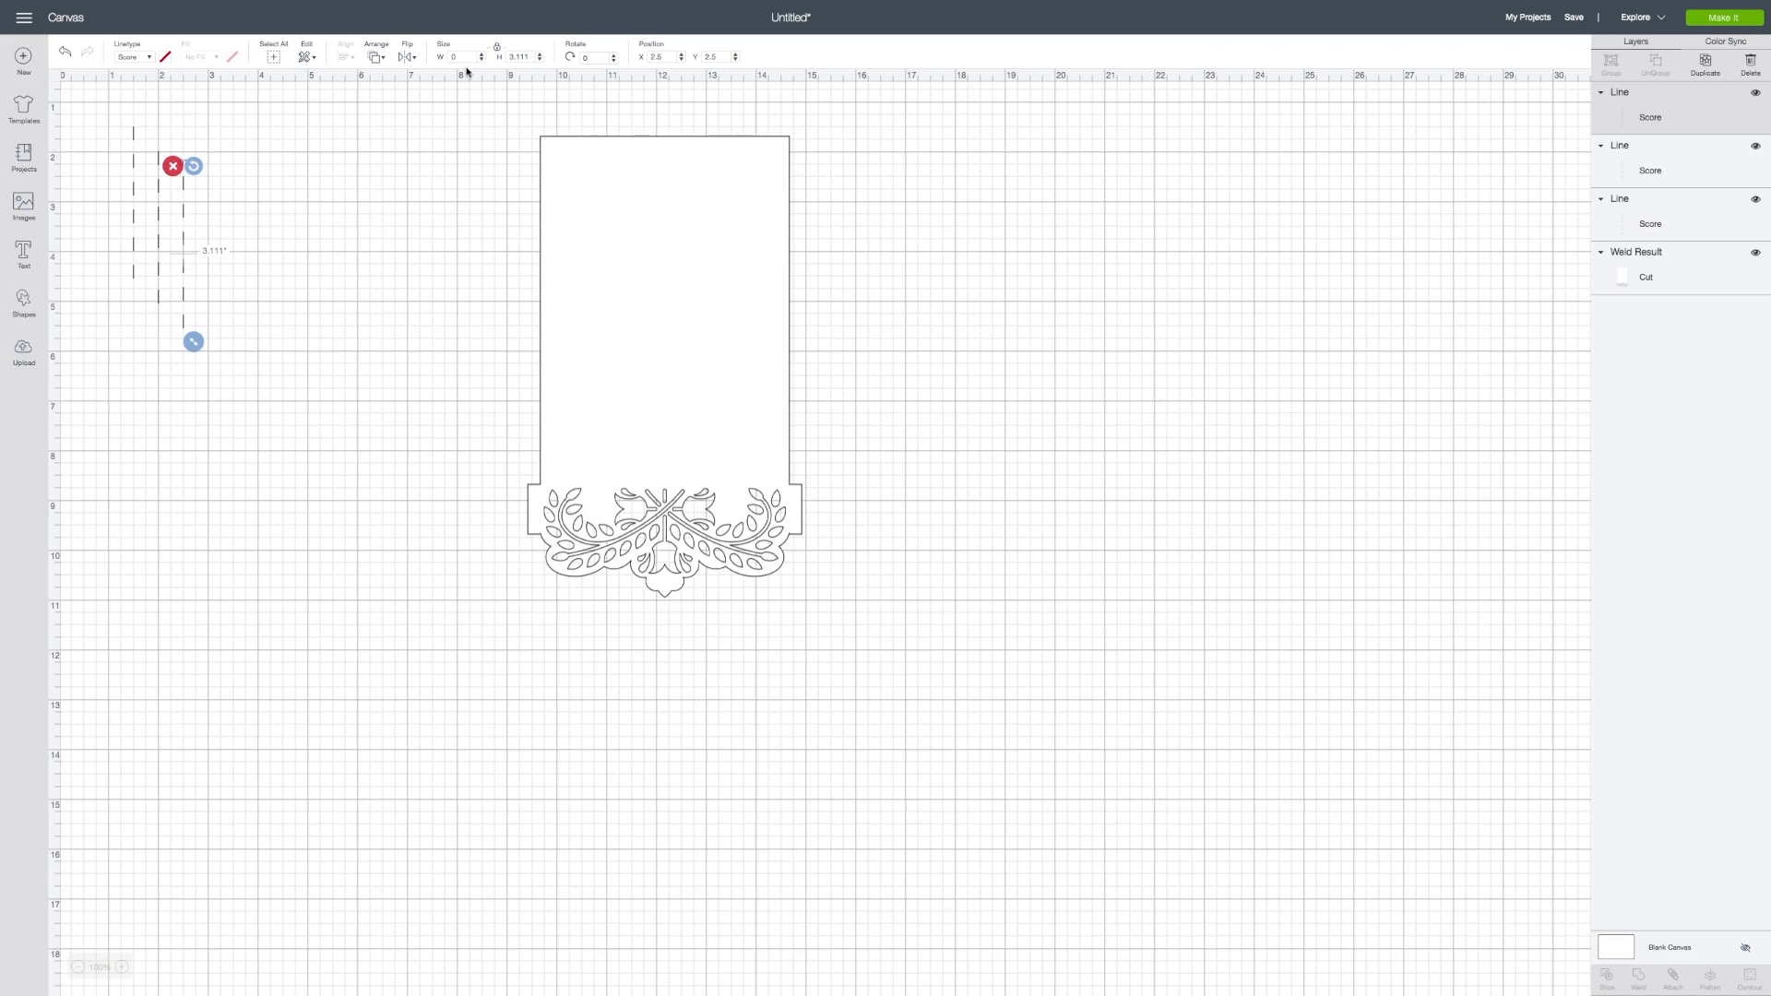
left_click(583, 58)
type("90")
key("Return")
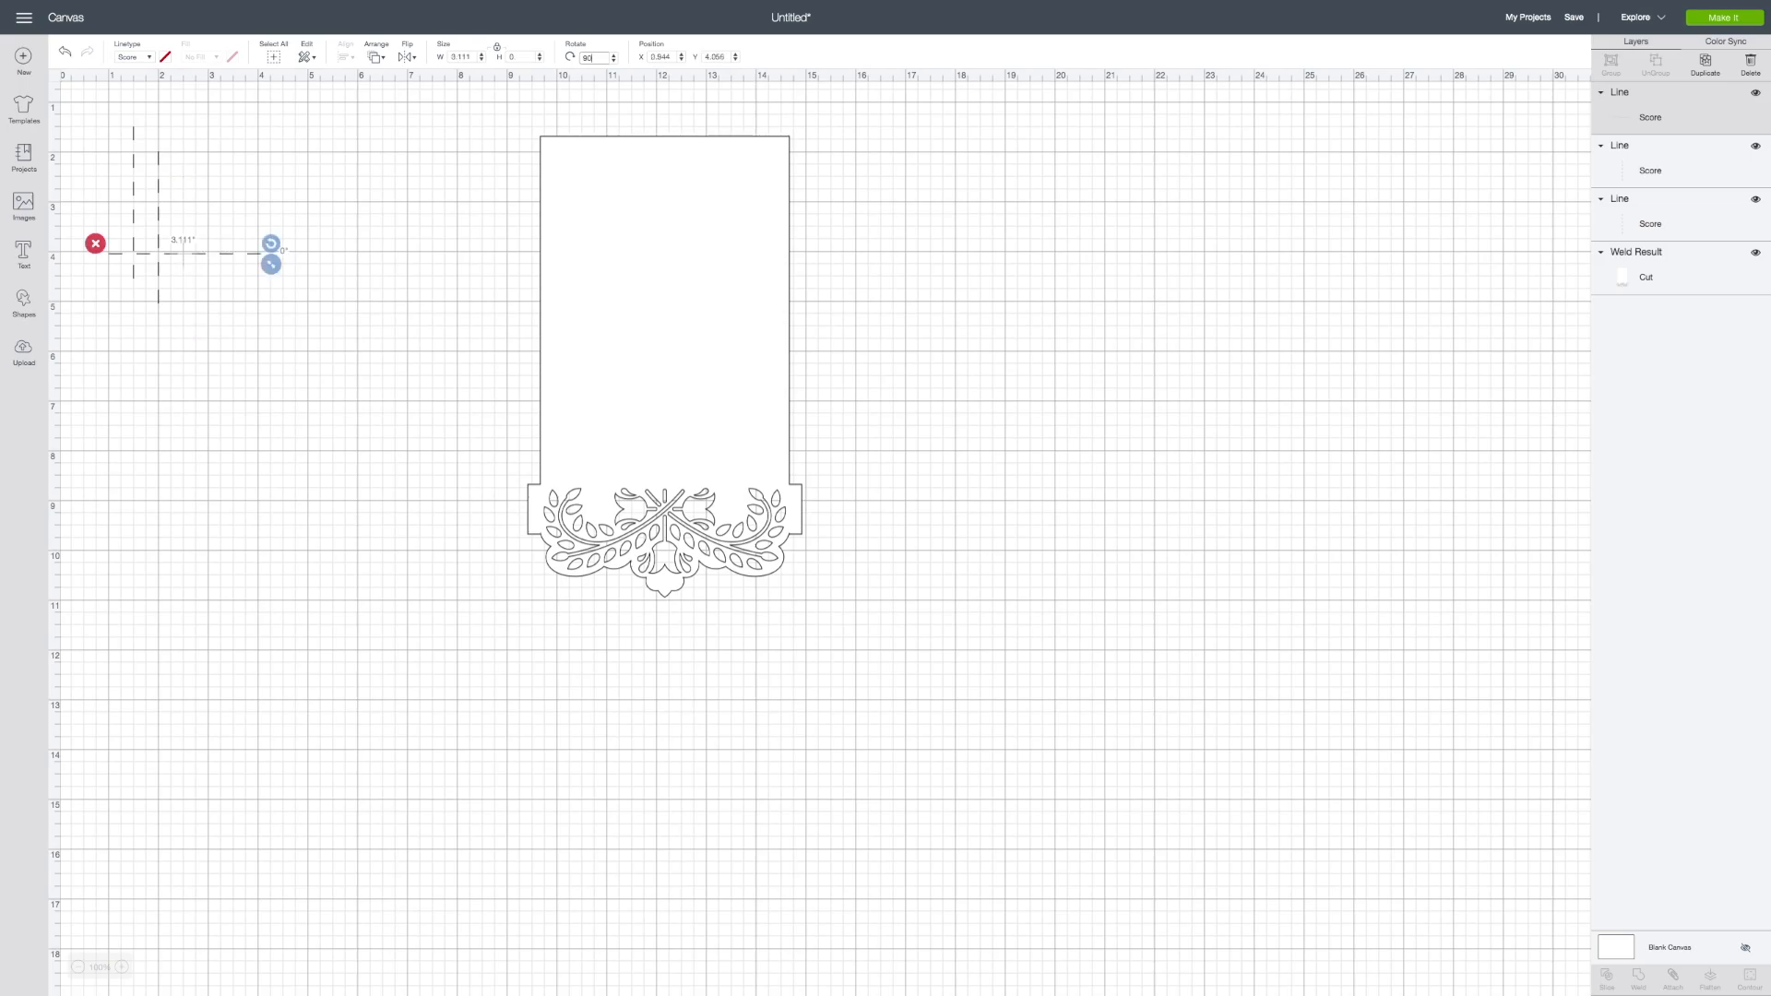
left_click_drag(217, 254, 683, 690)
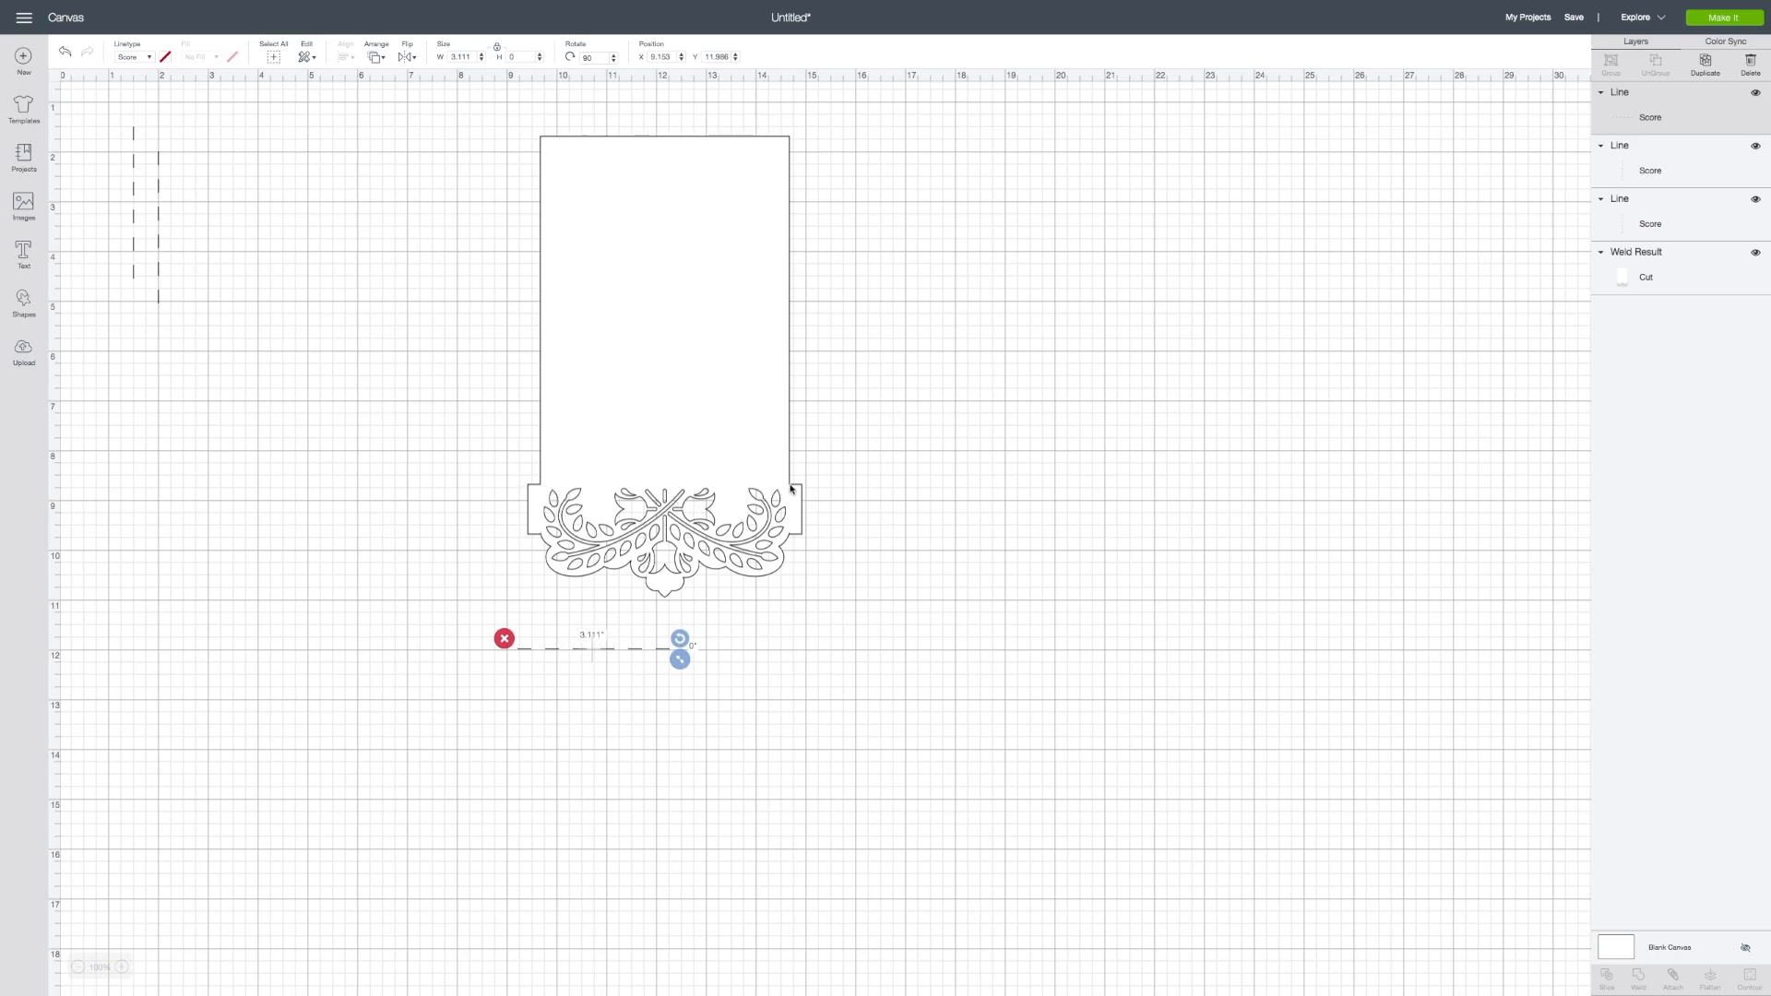
left_click_drag(622, 653, 821, 495)
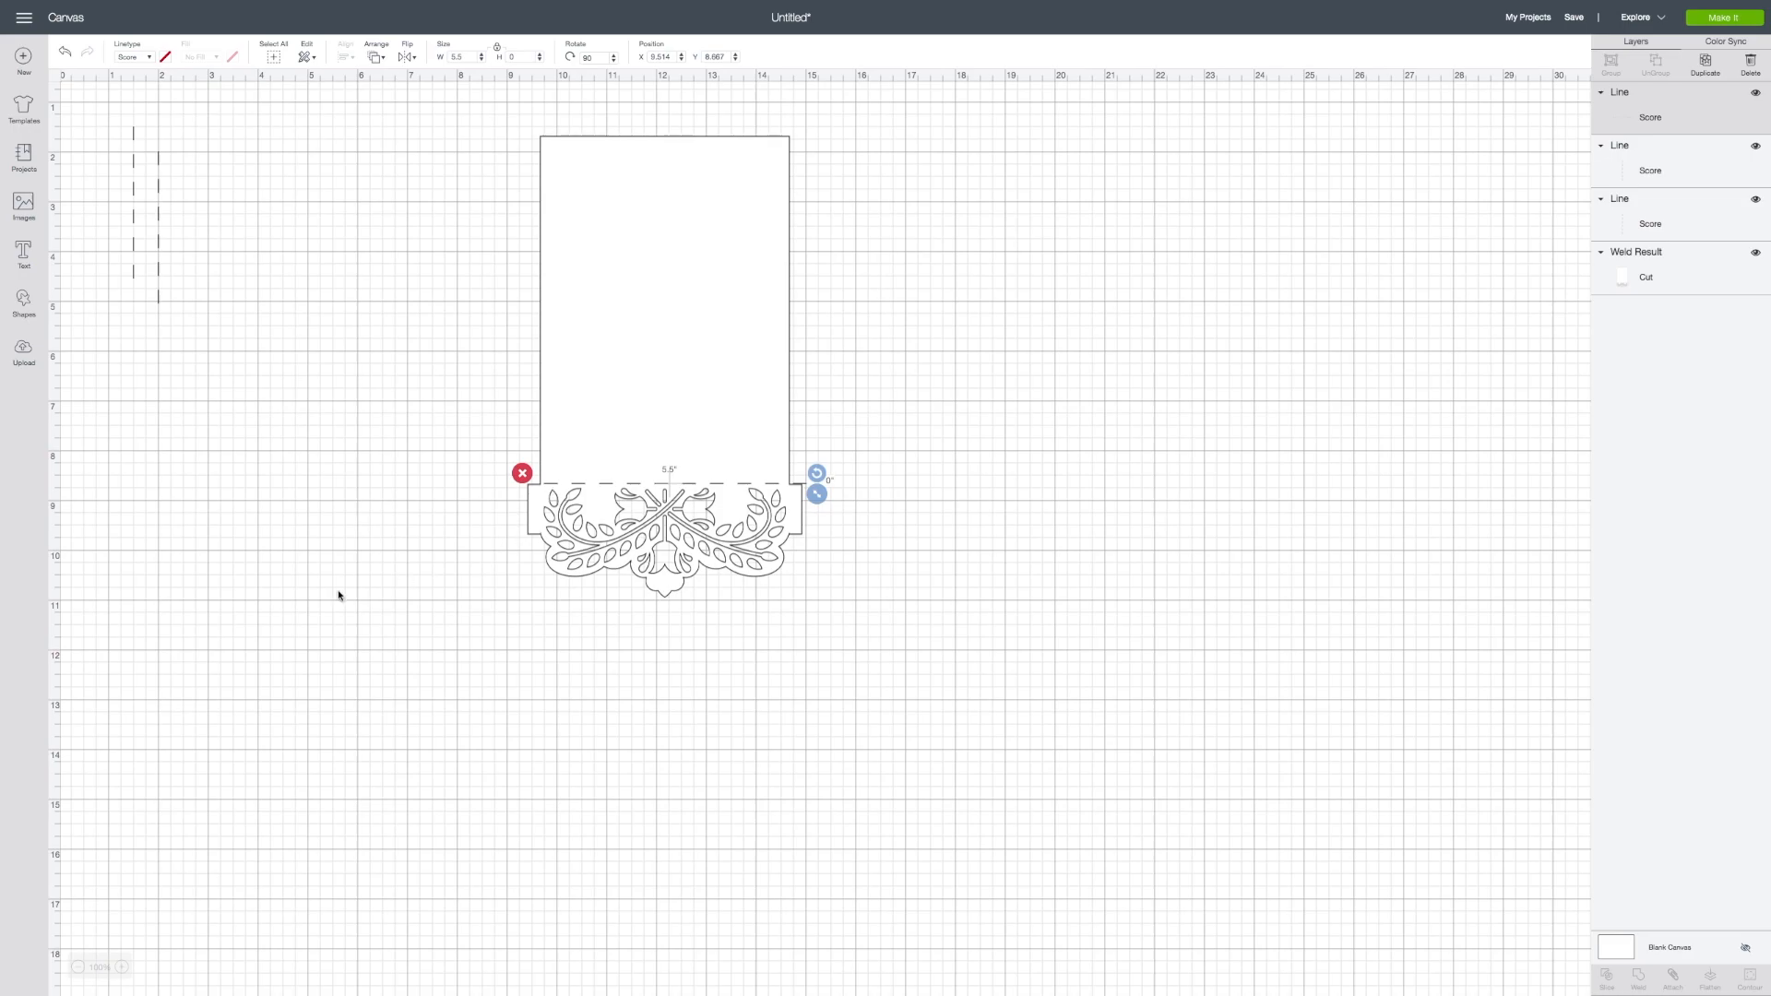
- Place a second score line along the inner edge of the flap's left side tab and shorten it to about 1.6 inches
left_click(158, 202)
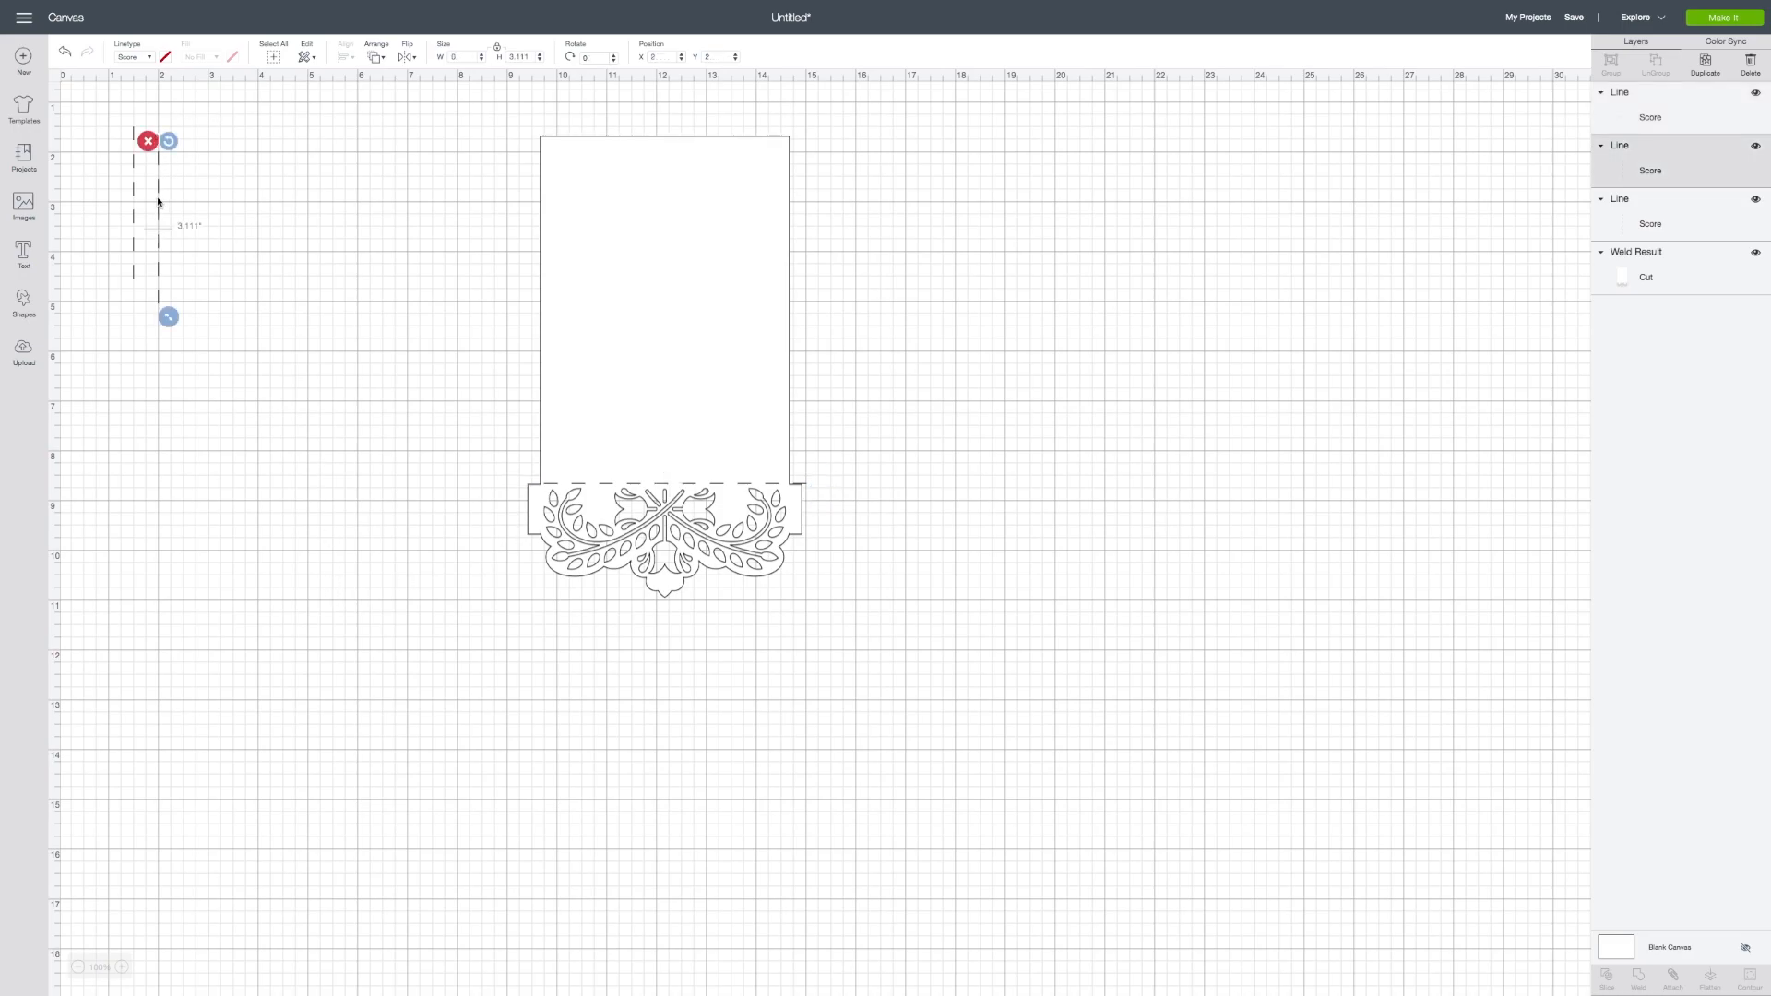
left_click_drag(157, 202, 423, 423)
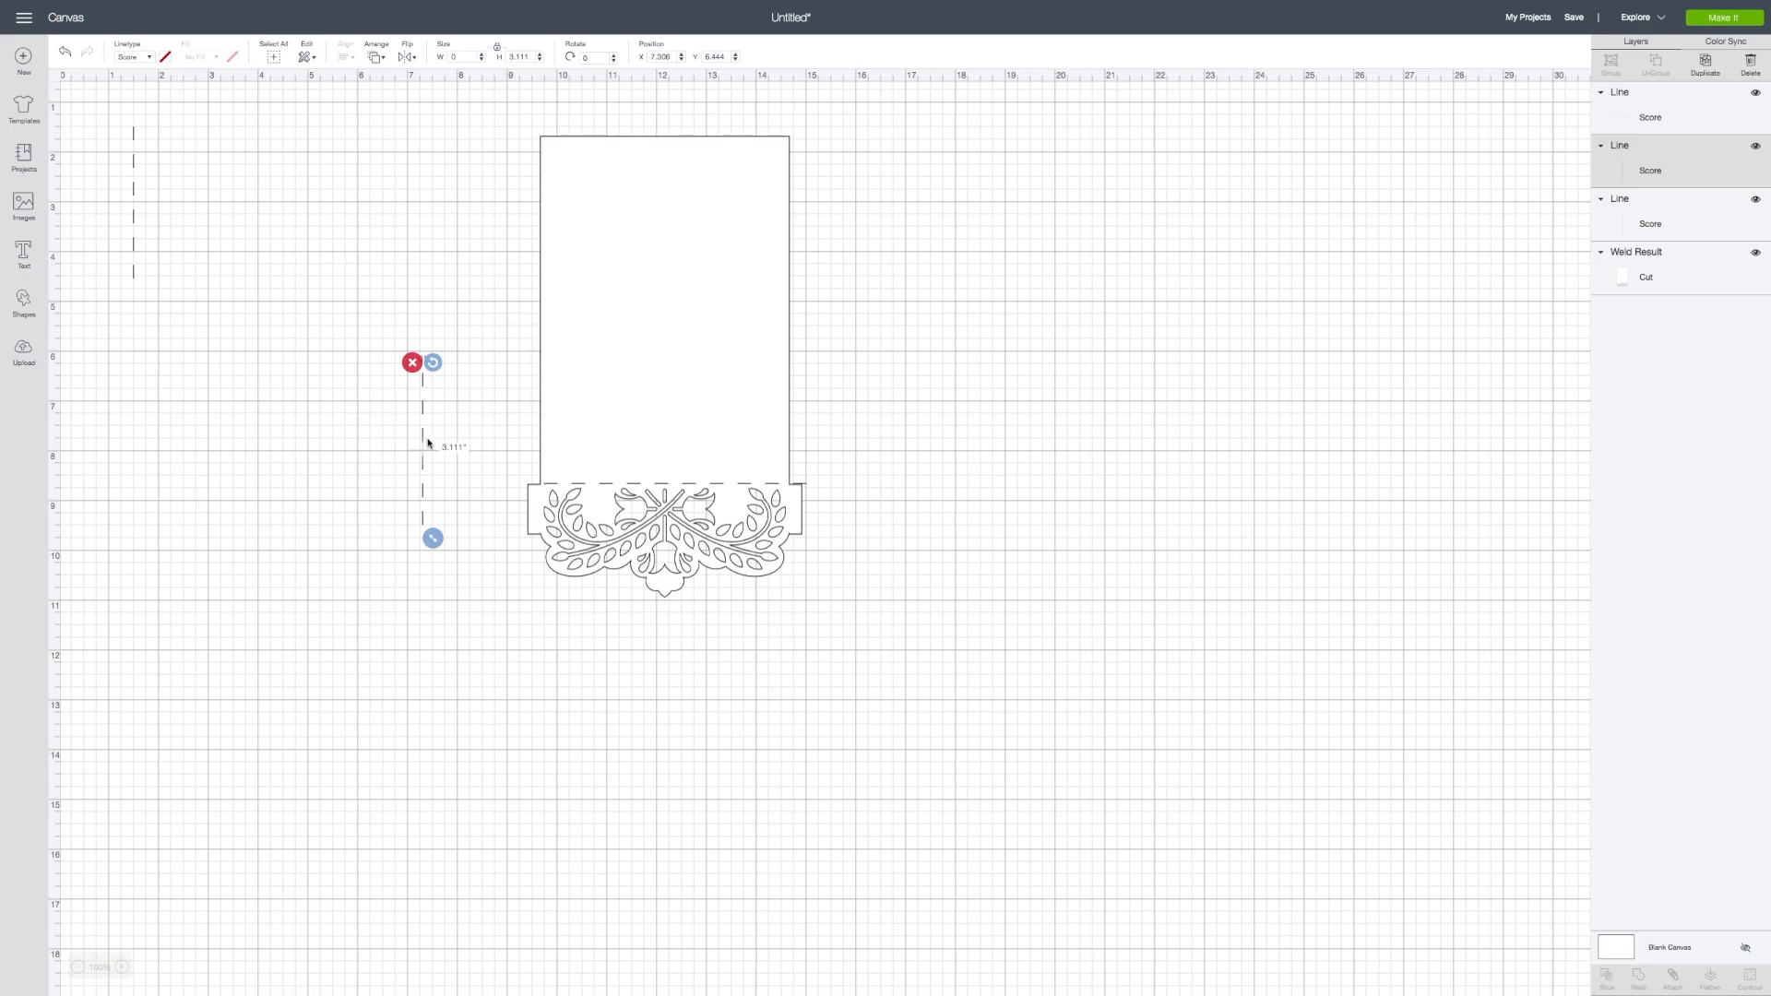
left_click_drag(424, 467, 541, 536)
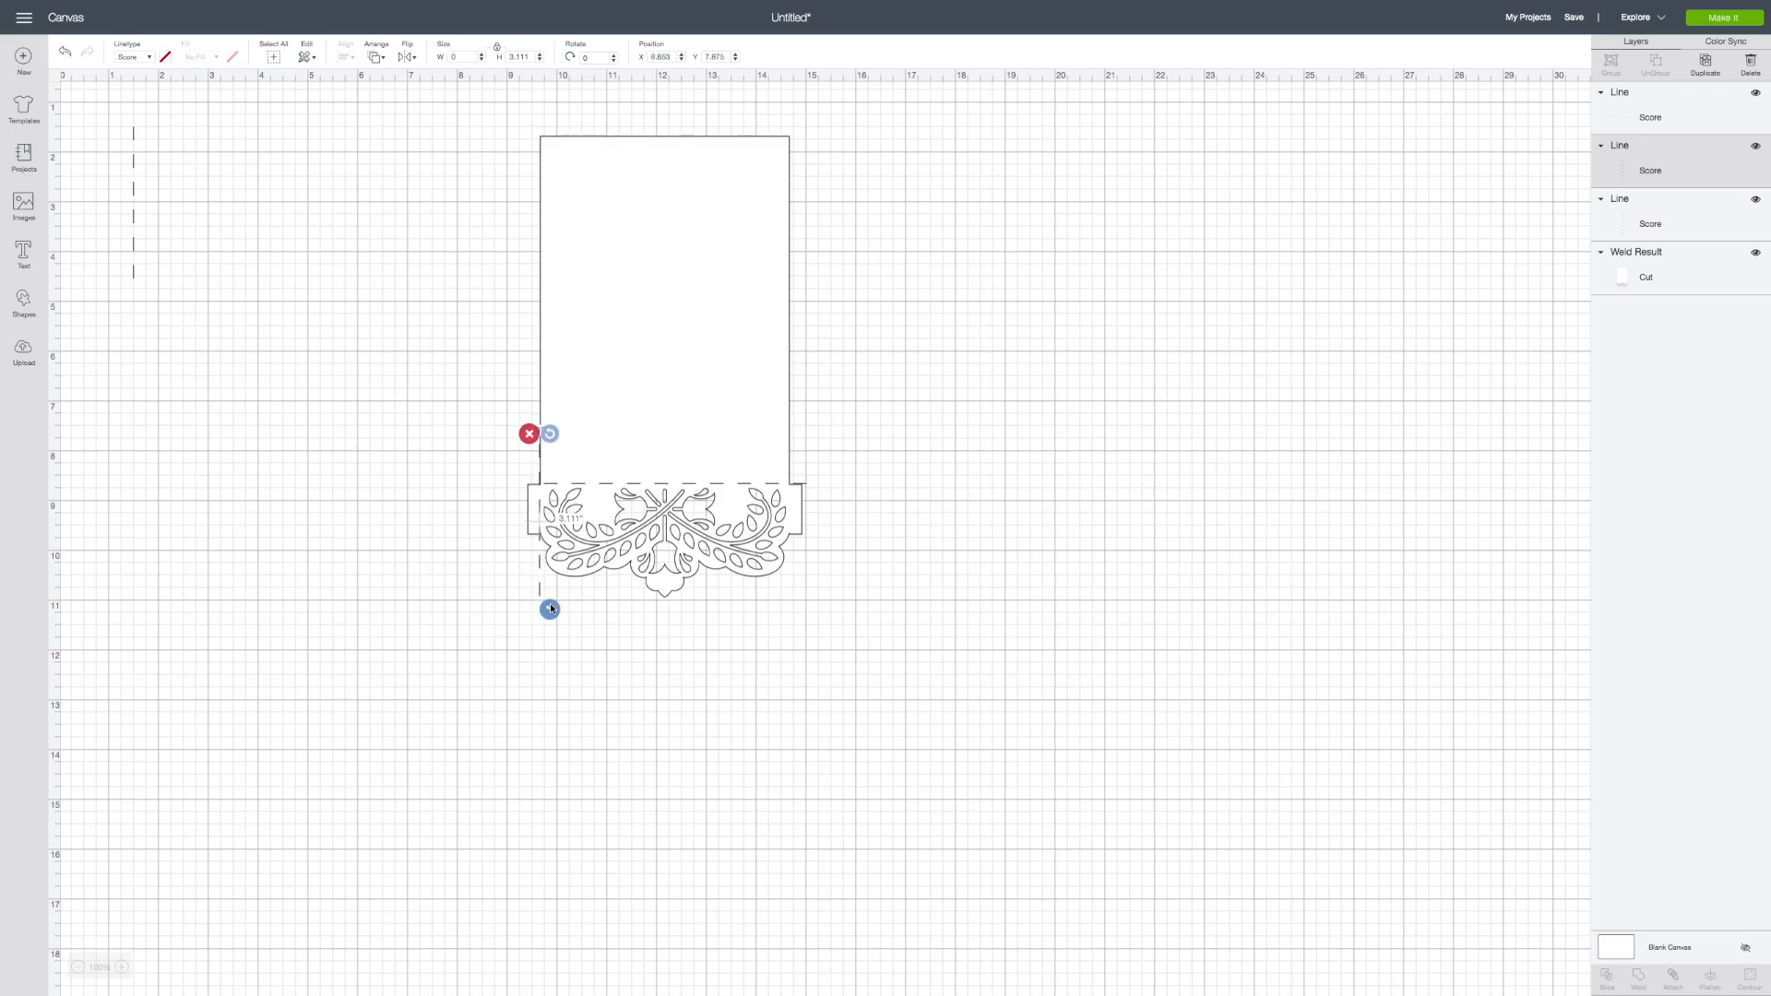
left_click_drag(550, 610, 549, 578)
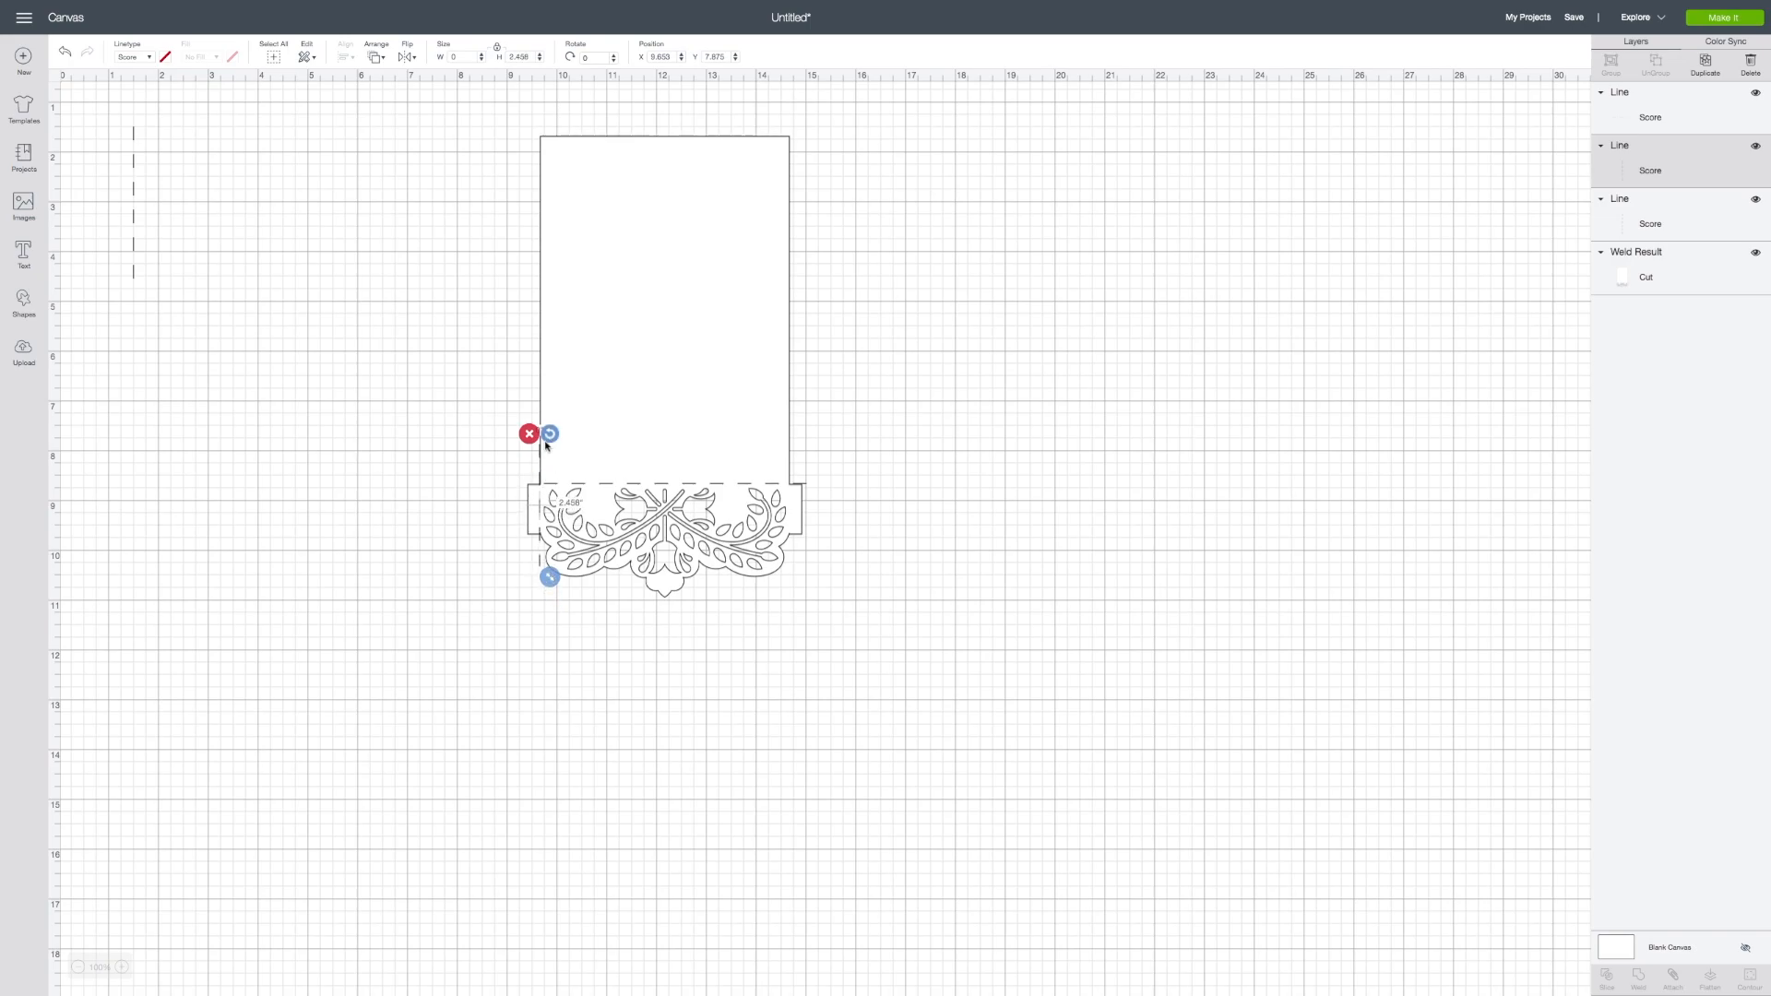
left_click(539, 479)
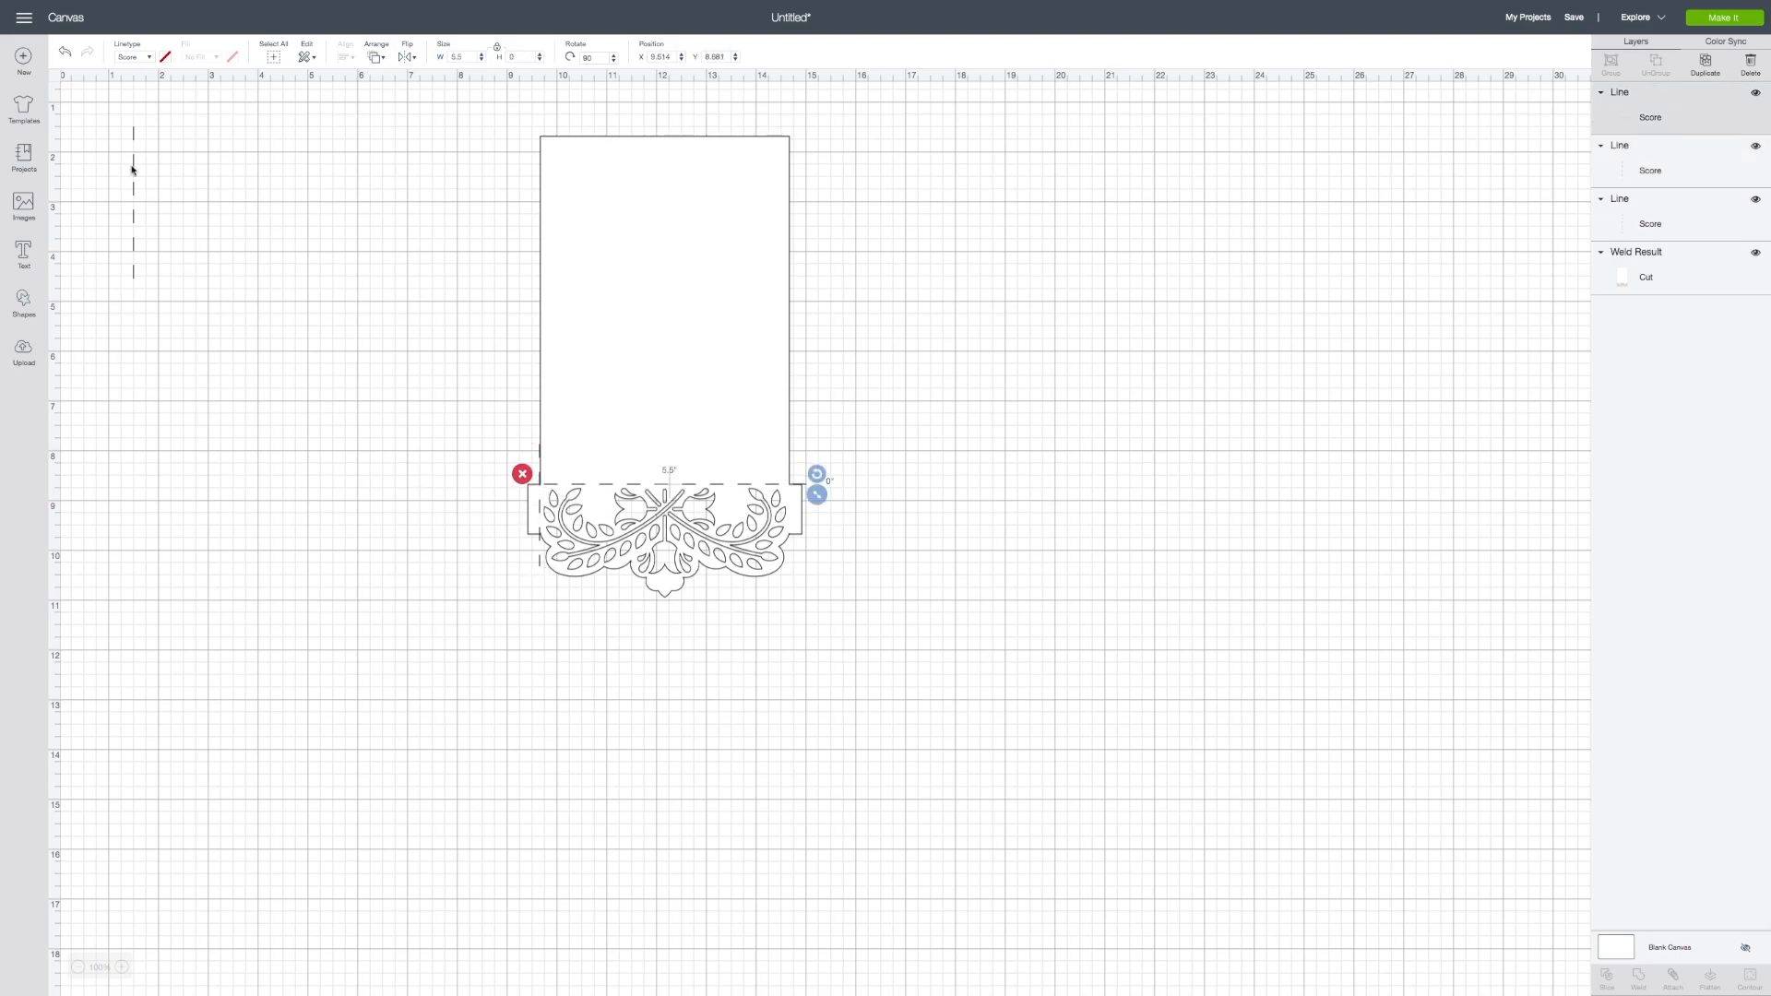
left_click(65, 52)
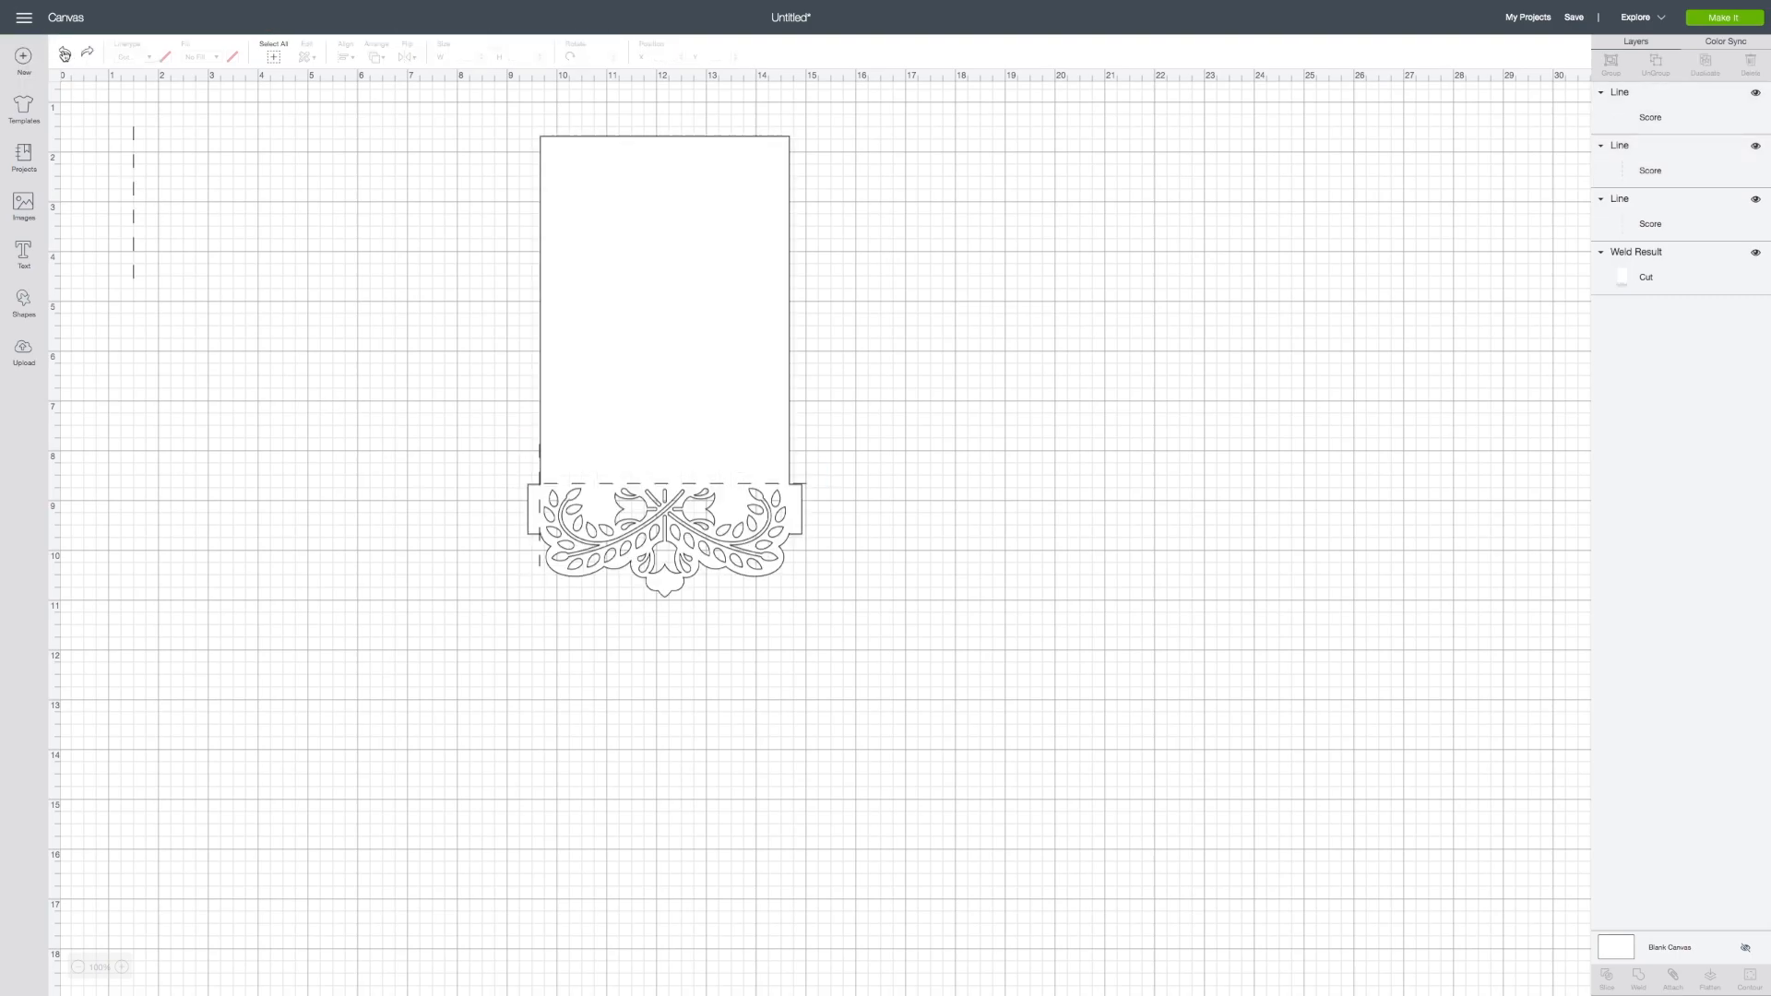
left_click(541, 569)
mouse_move(541, 571)
left_mouse_down()
mouse_move(551, 601)
mouse_move(550, 566)
left_mouse_up()
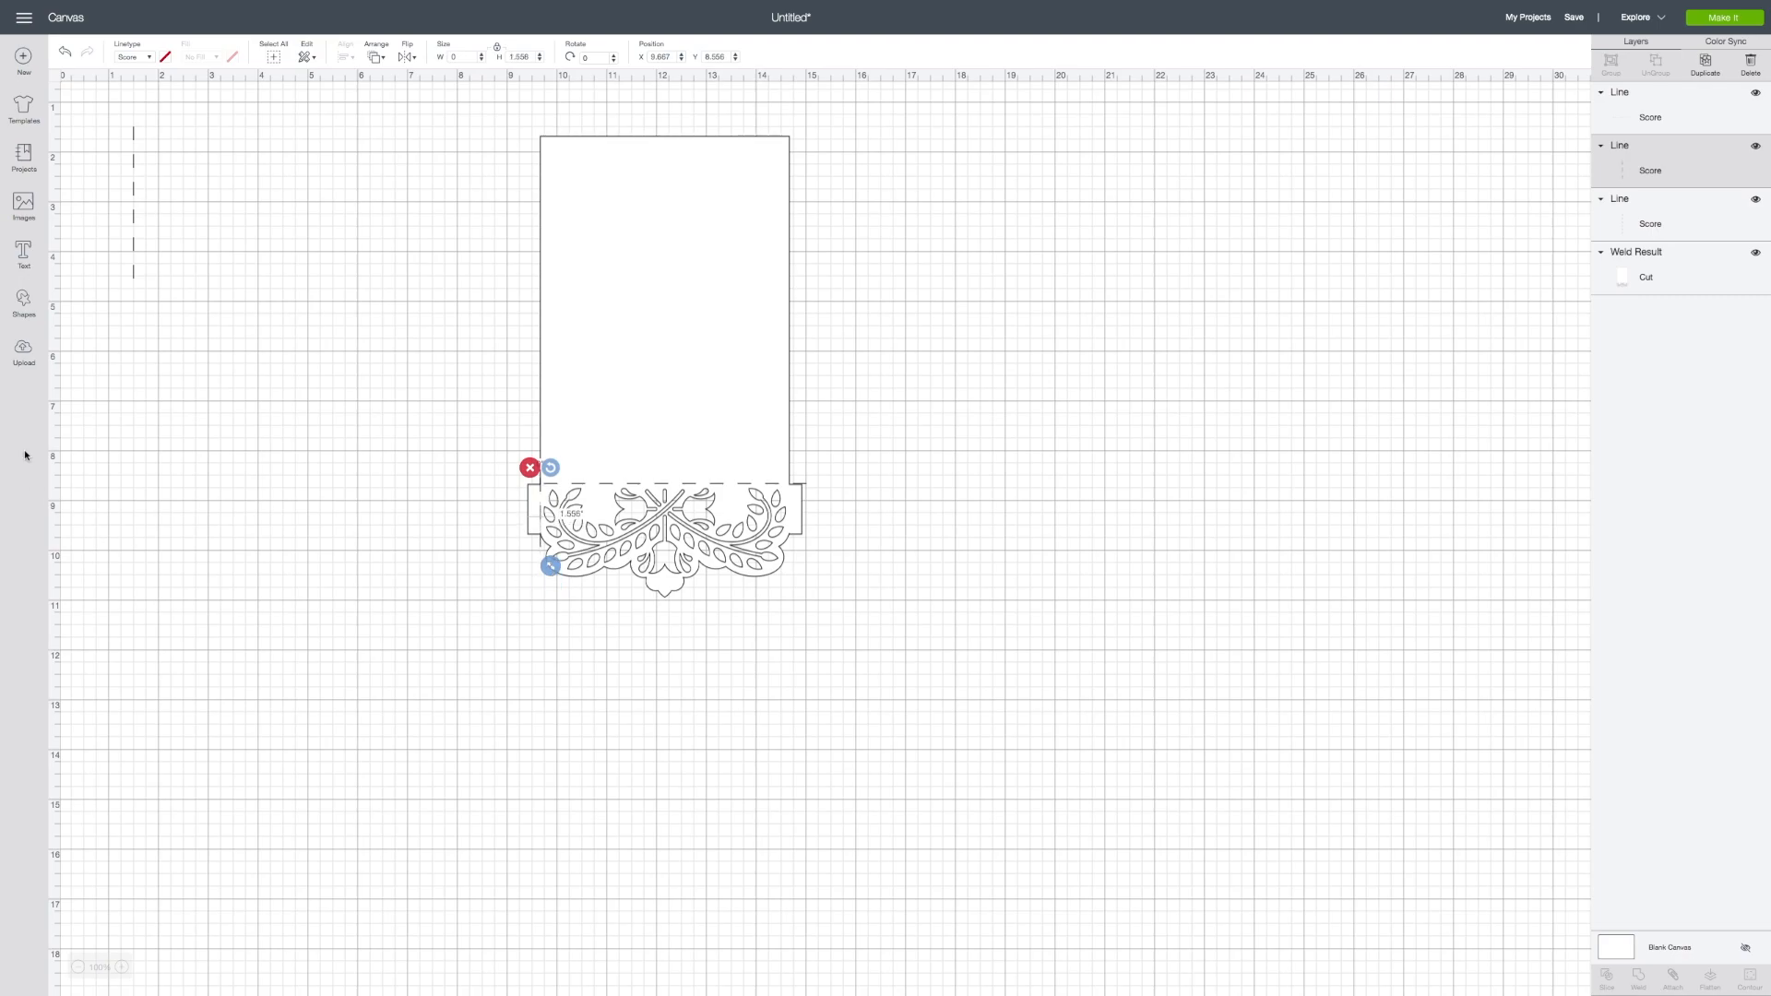
- Place the remaining score line along the inner edge of the flap's right side tab and shorten it to about 1.5 inches
left_click(135, 179)
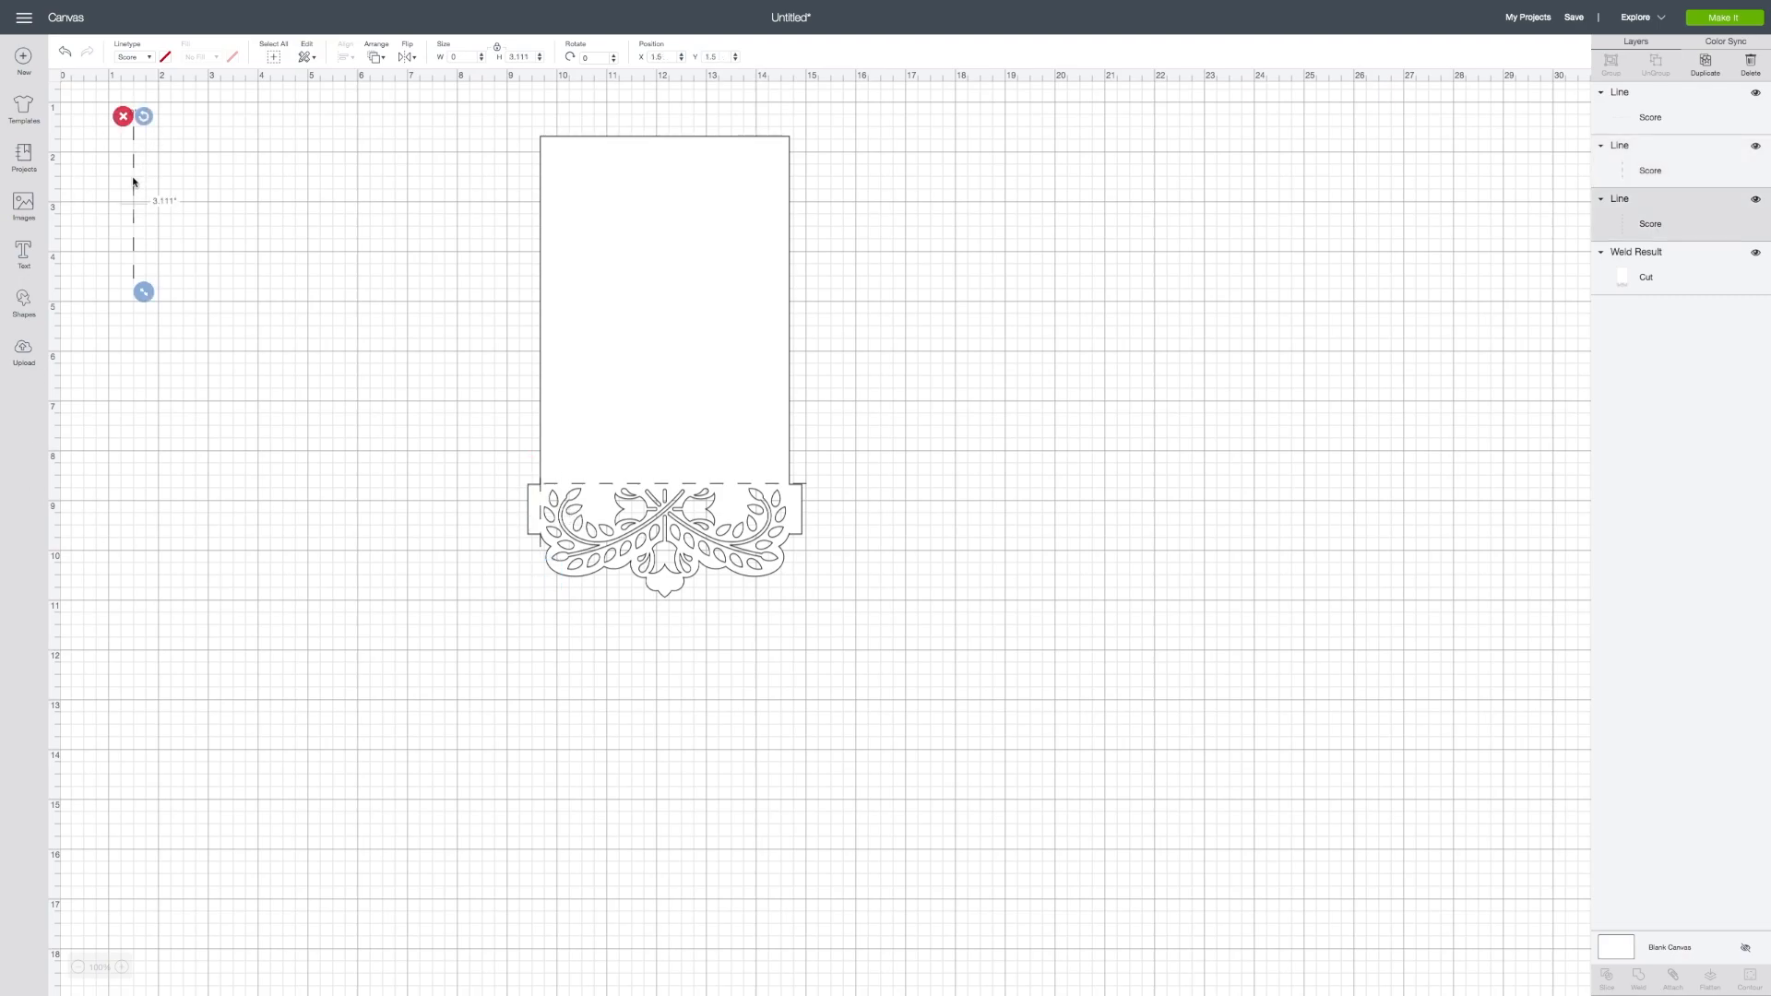
left_click_drag(133, 194, 789, 540)
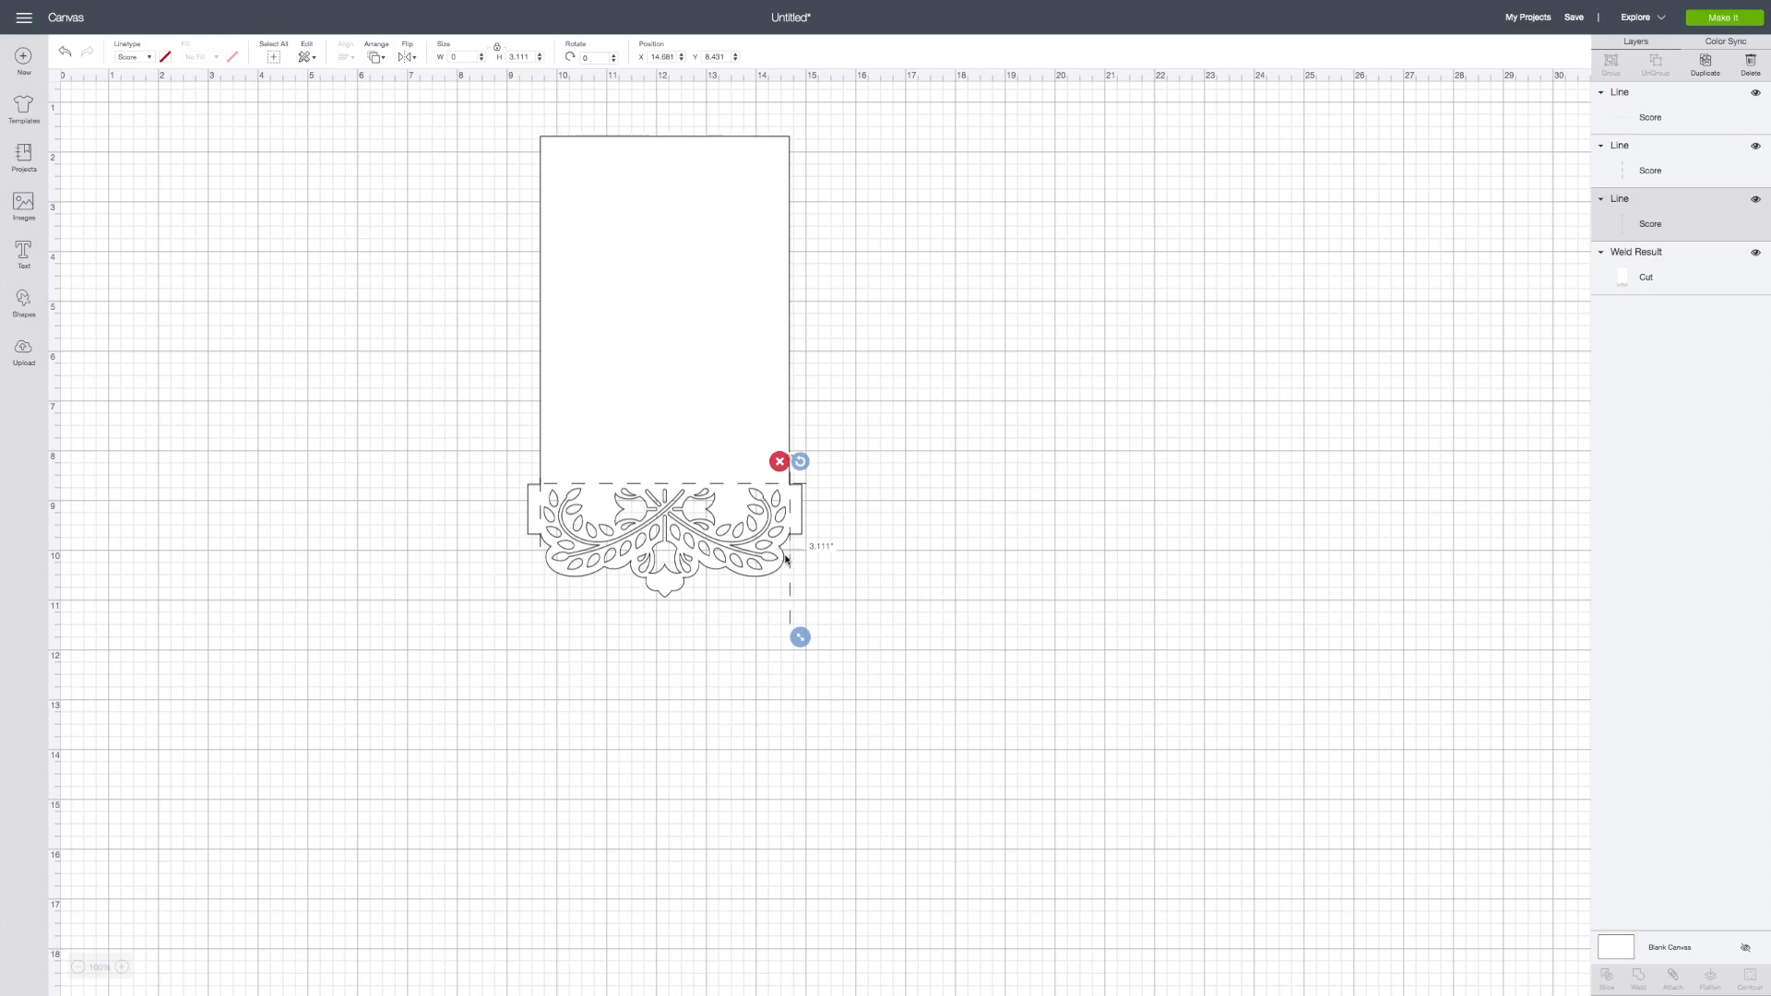
scroll(784, 557, "up", 1)
left_click_drag(801, 642, 800, 562)
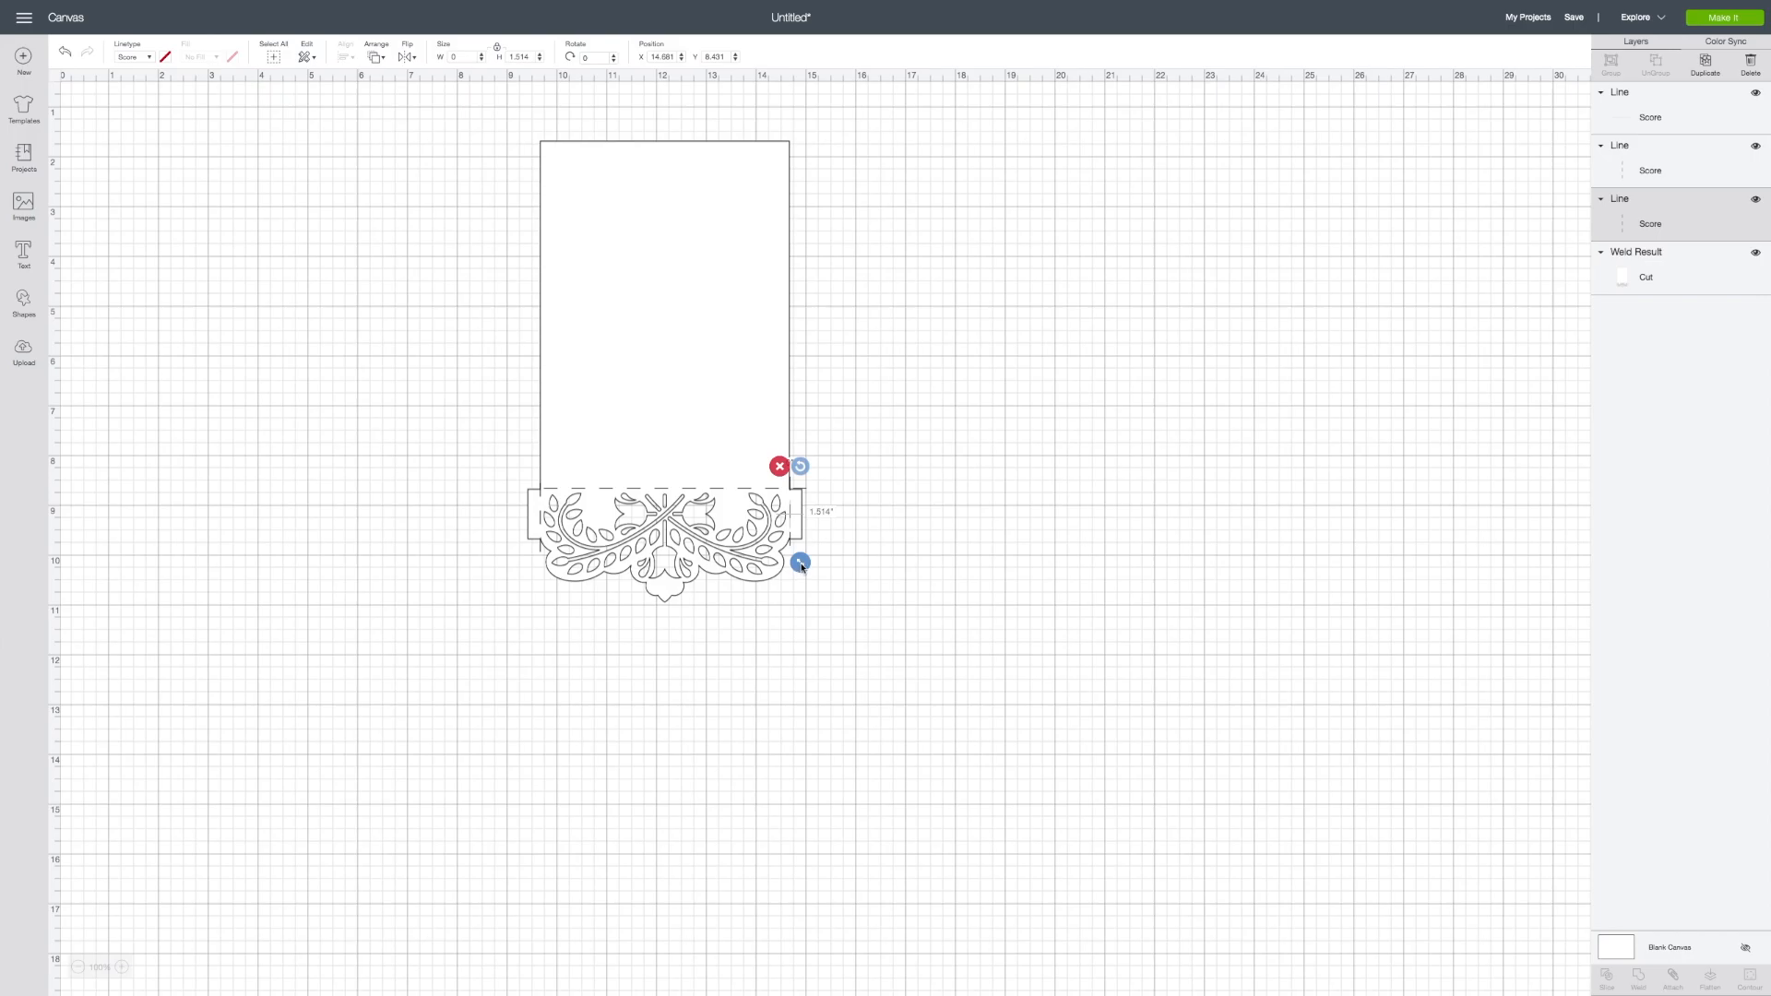
scroll(801, 560, "down", 1)
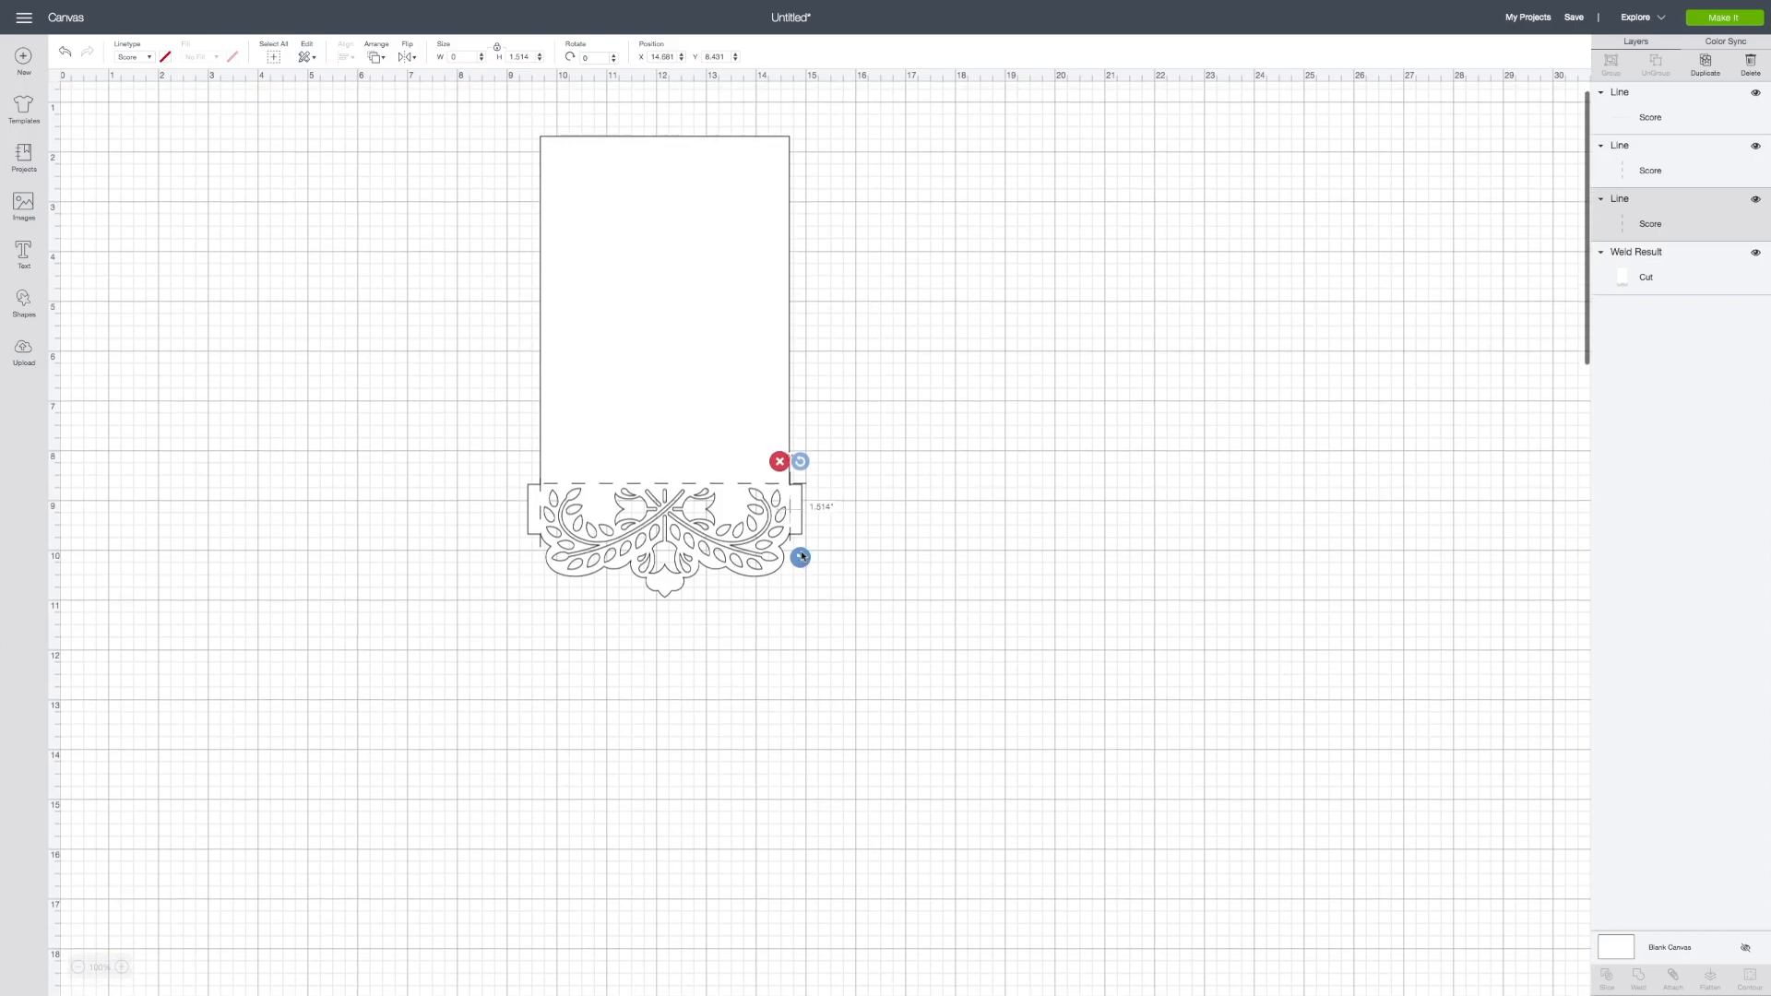
scroll(795, 529, "up", 1)
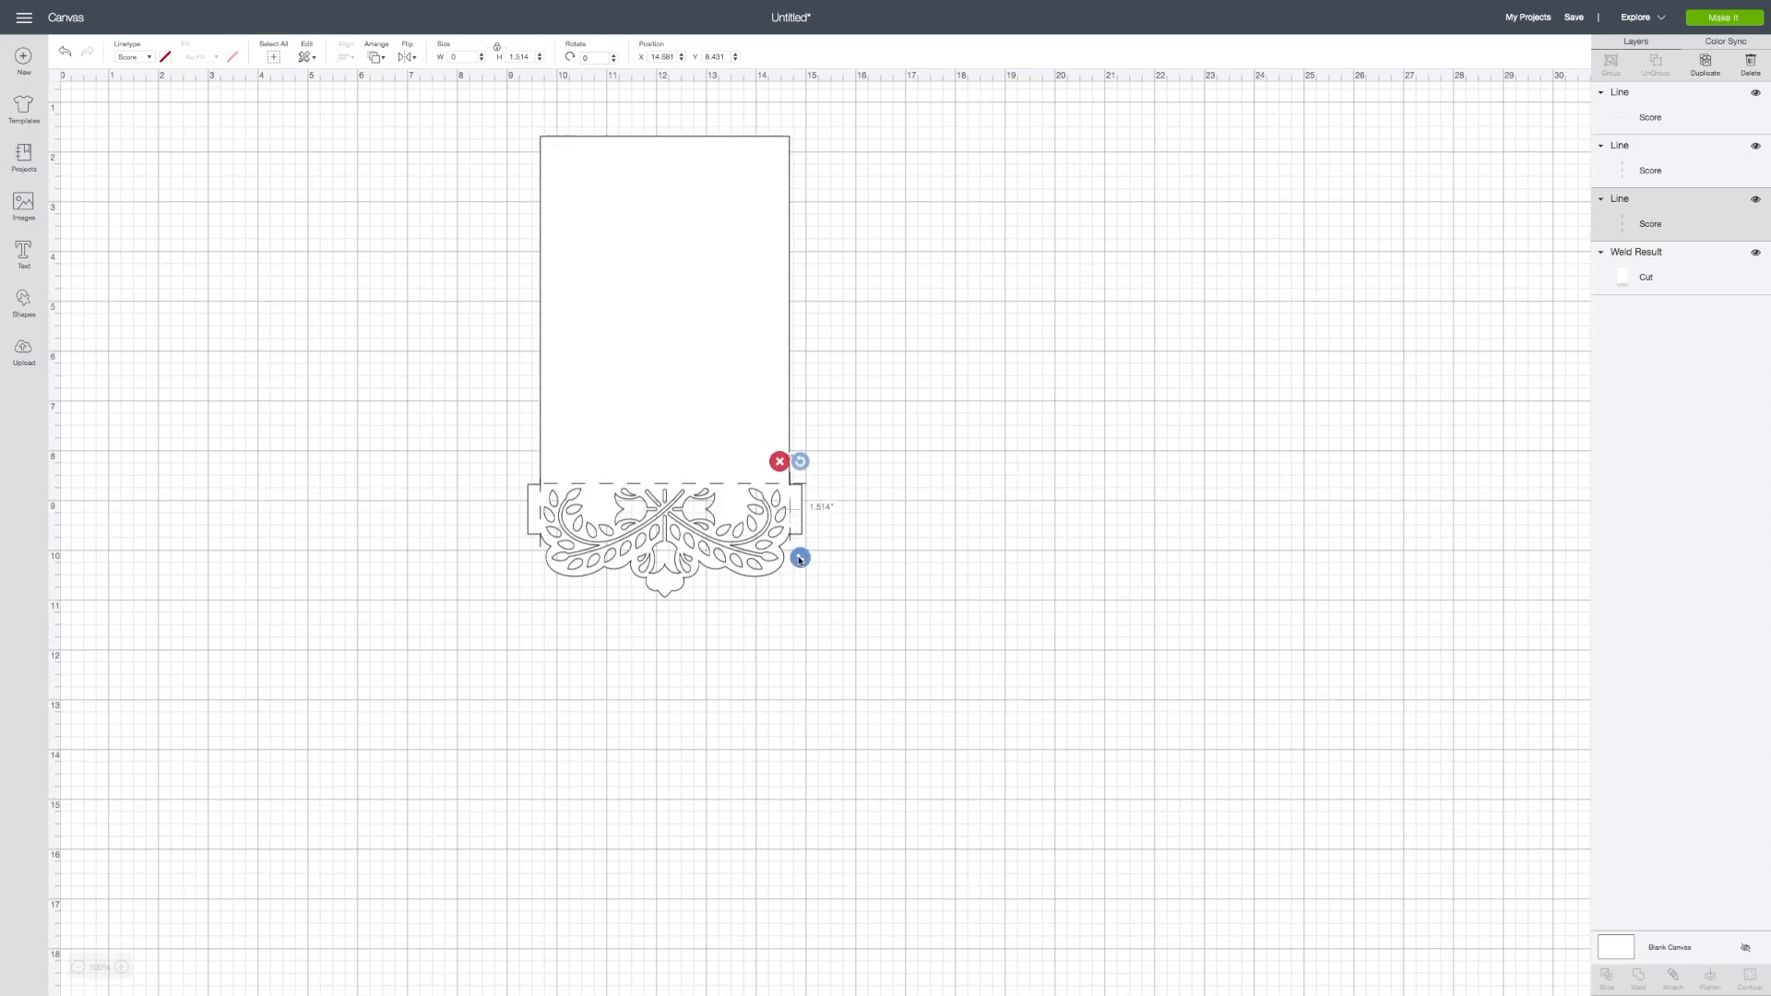
scroll(795, 531, "up", 1)
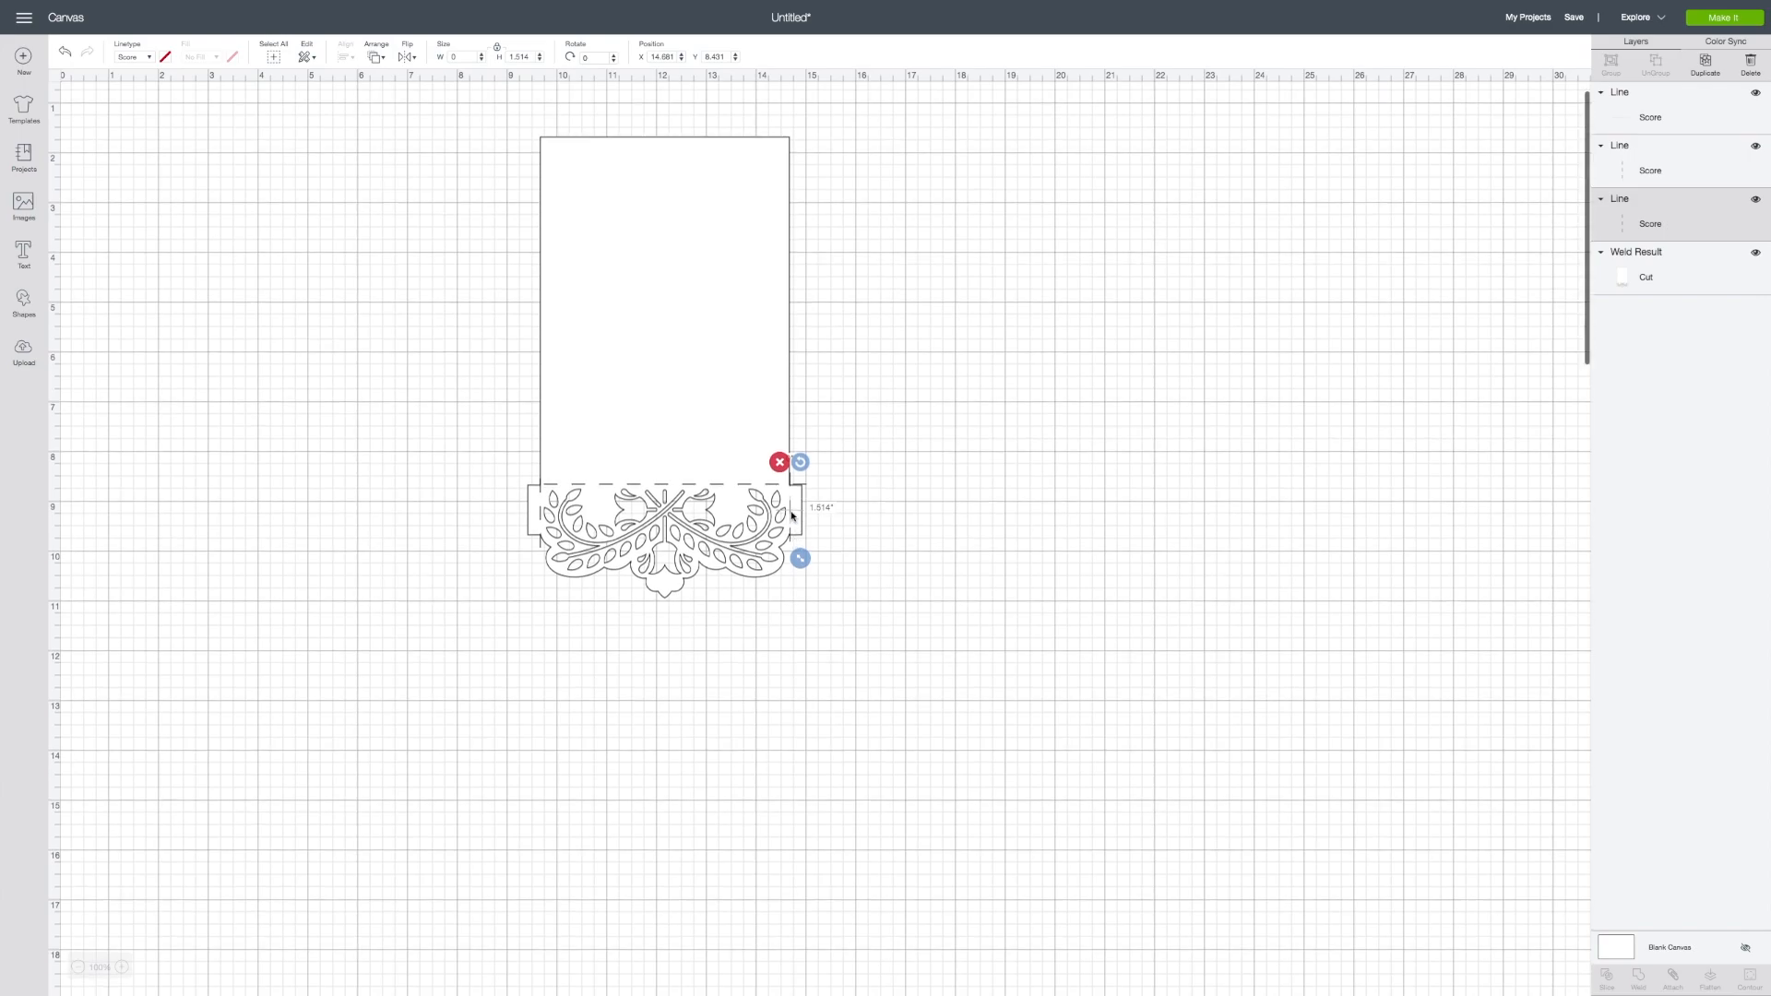
left_click_drag(792, 516, 791, 517)
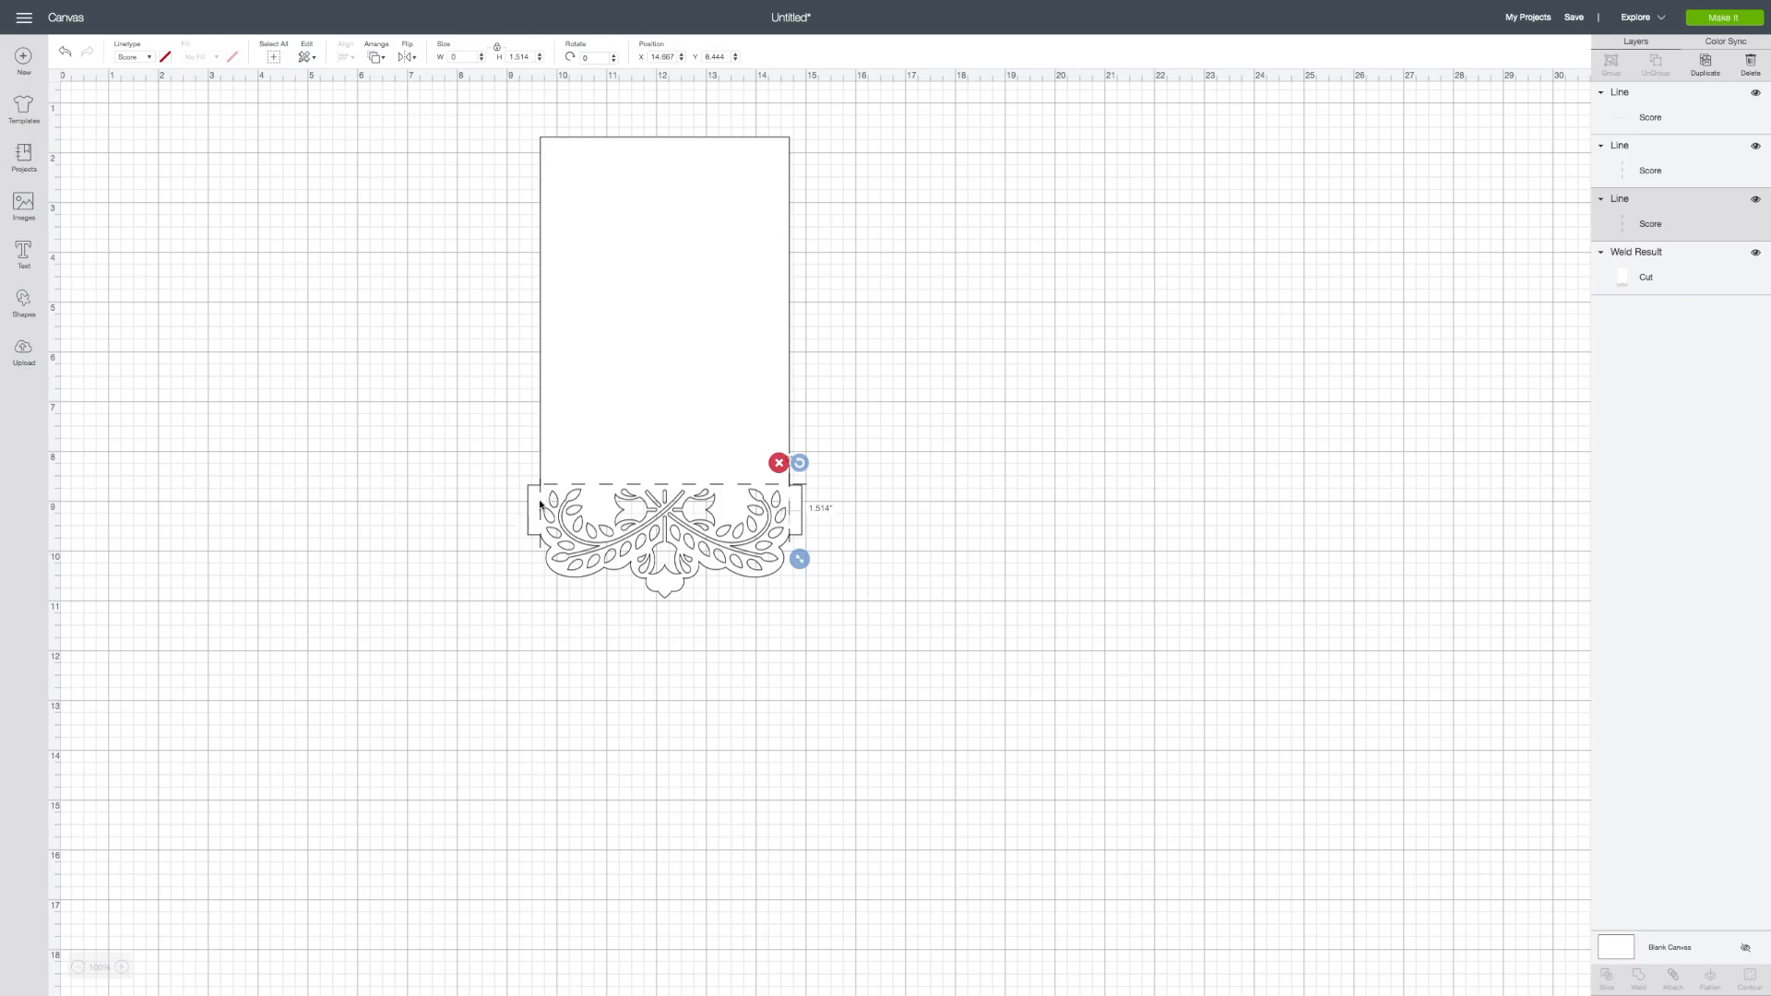
left_click_drag(541, 515, 541, 515)
- Attach the three score lines to the welded invitation shape
left_click(828, 743)
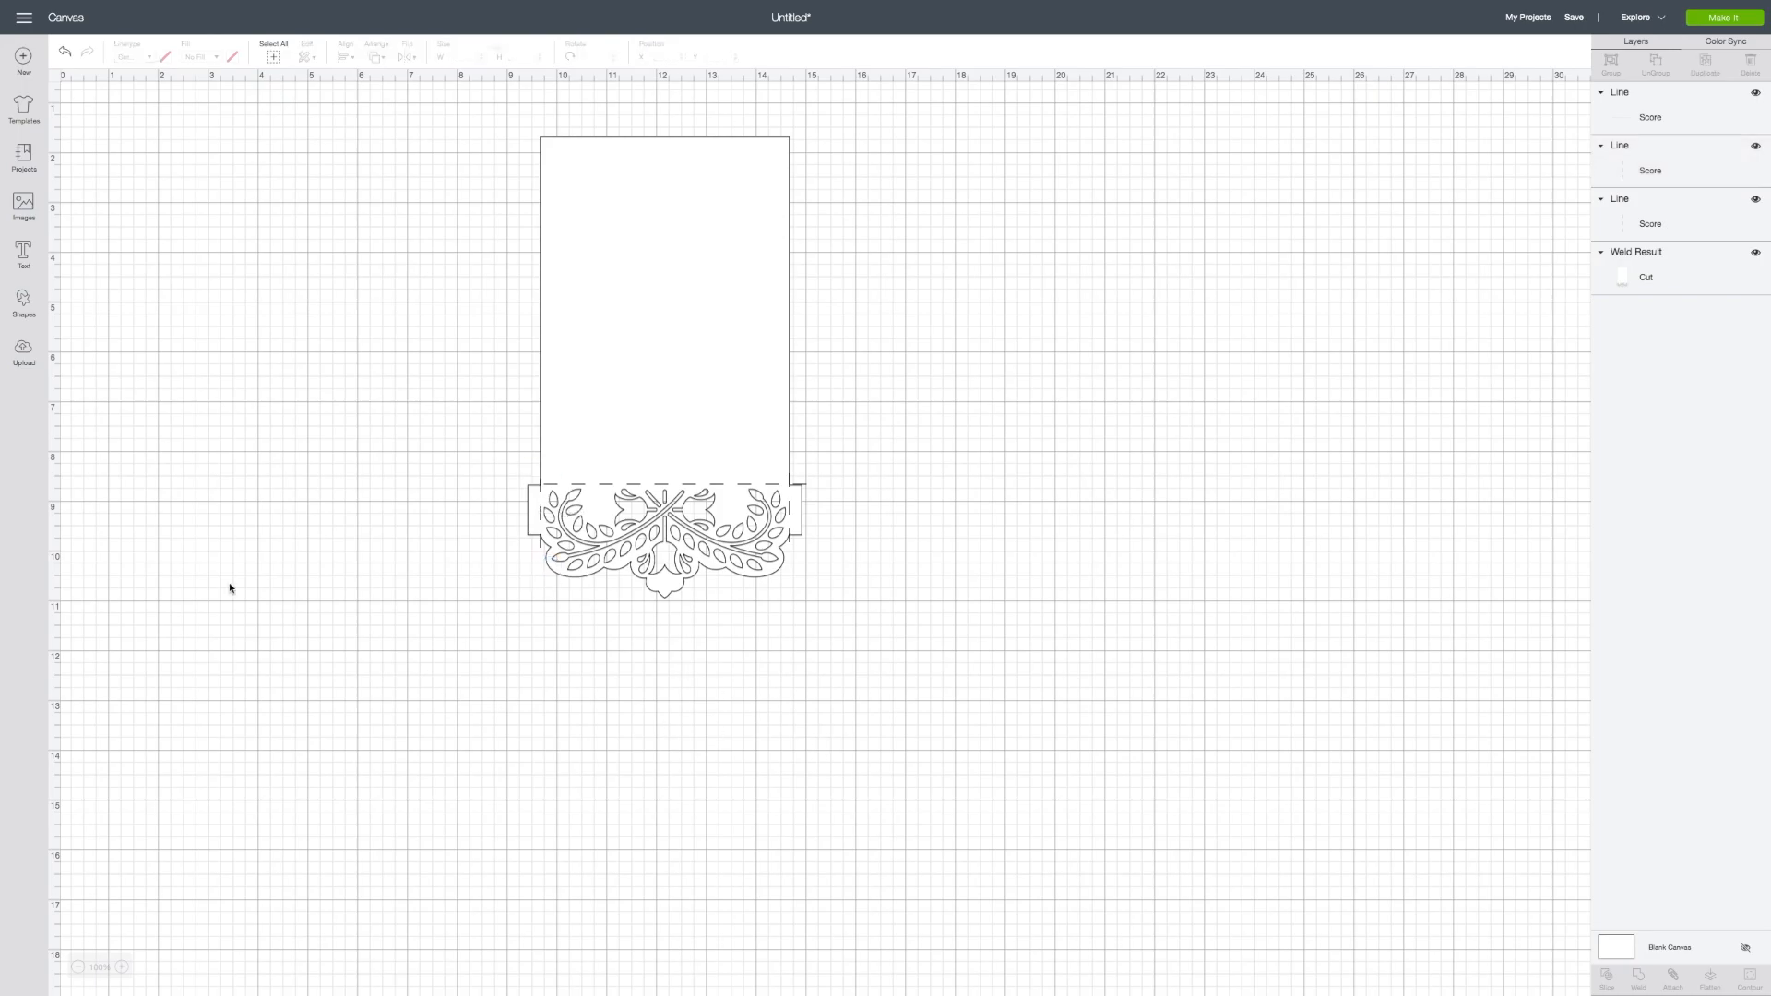
left_click_drag(434, 118, 979, 645)
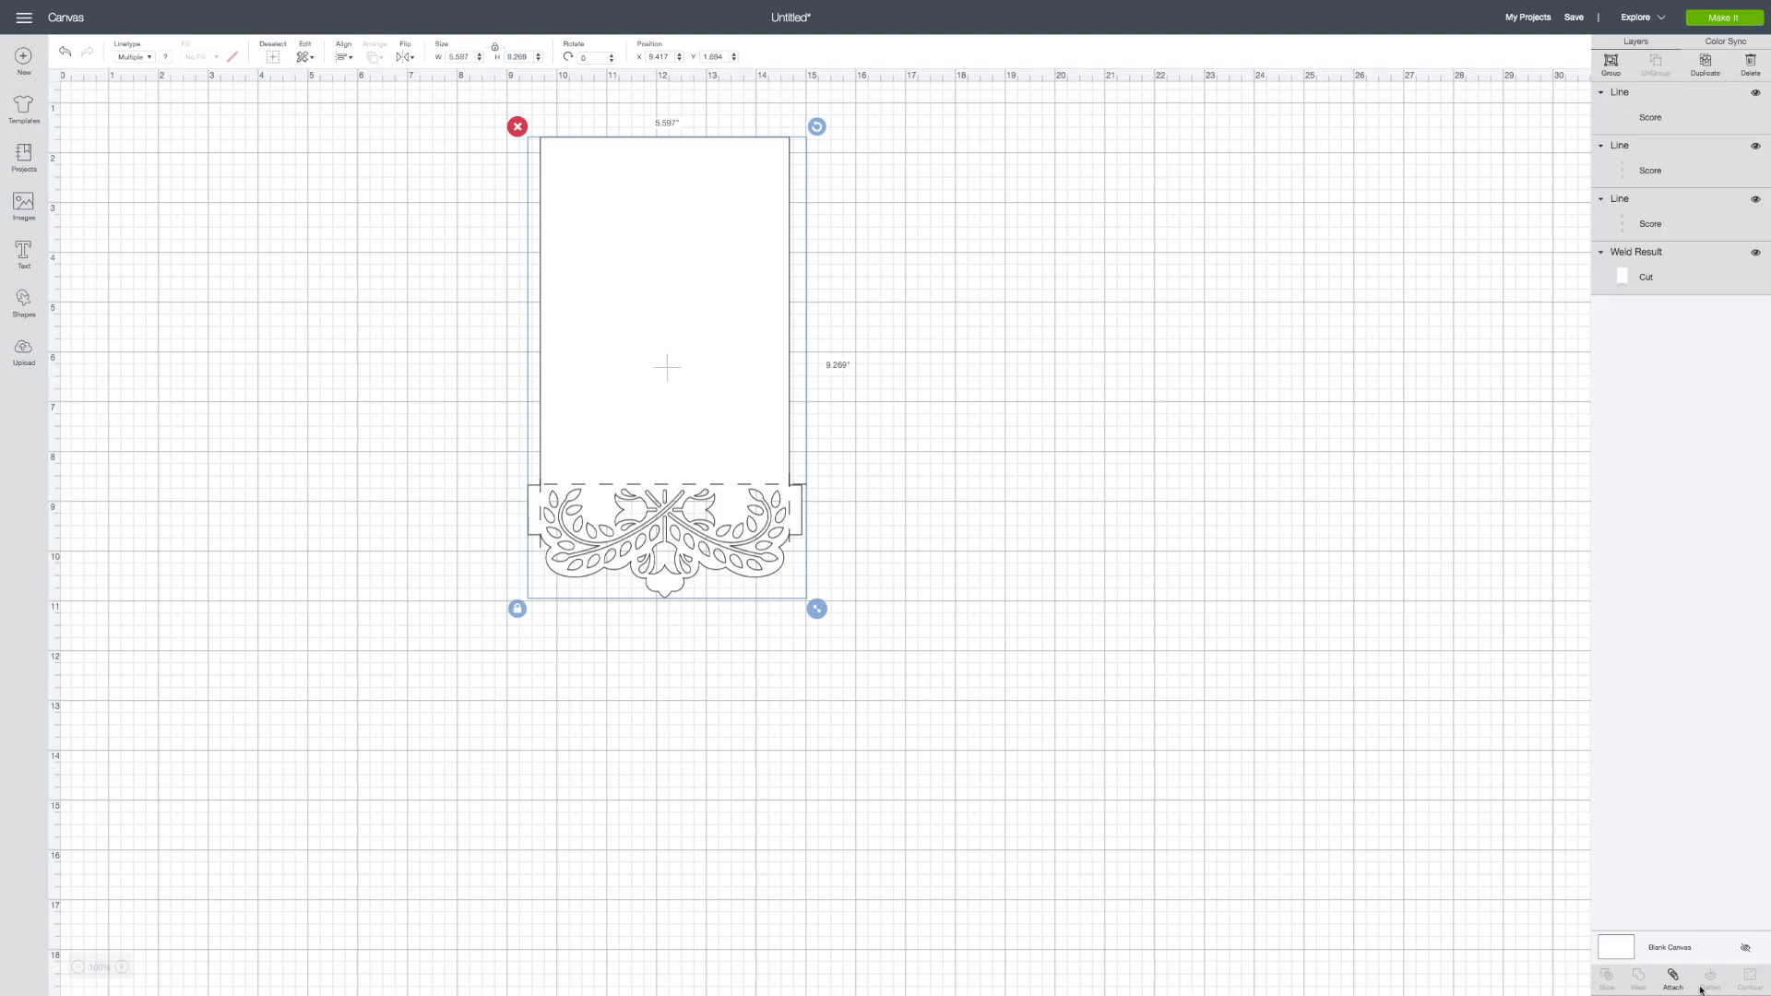
left_click(1672, 976)
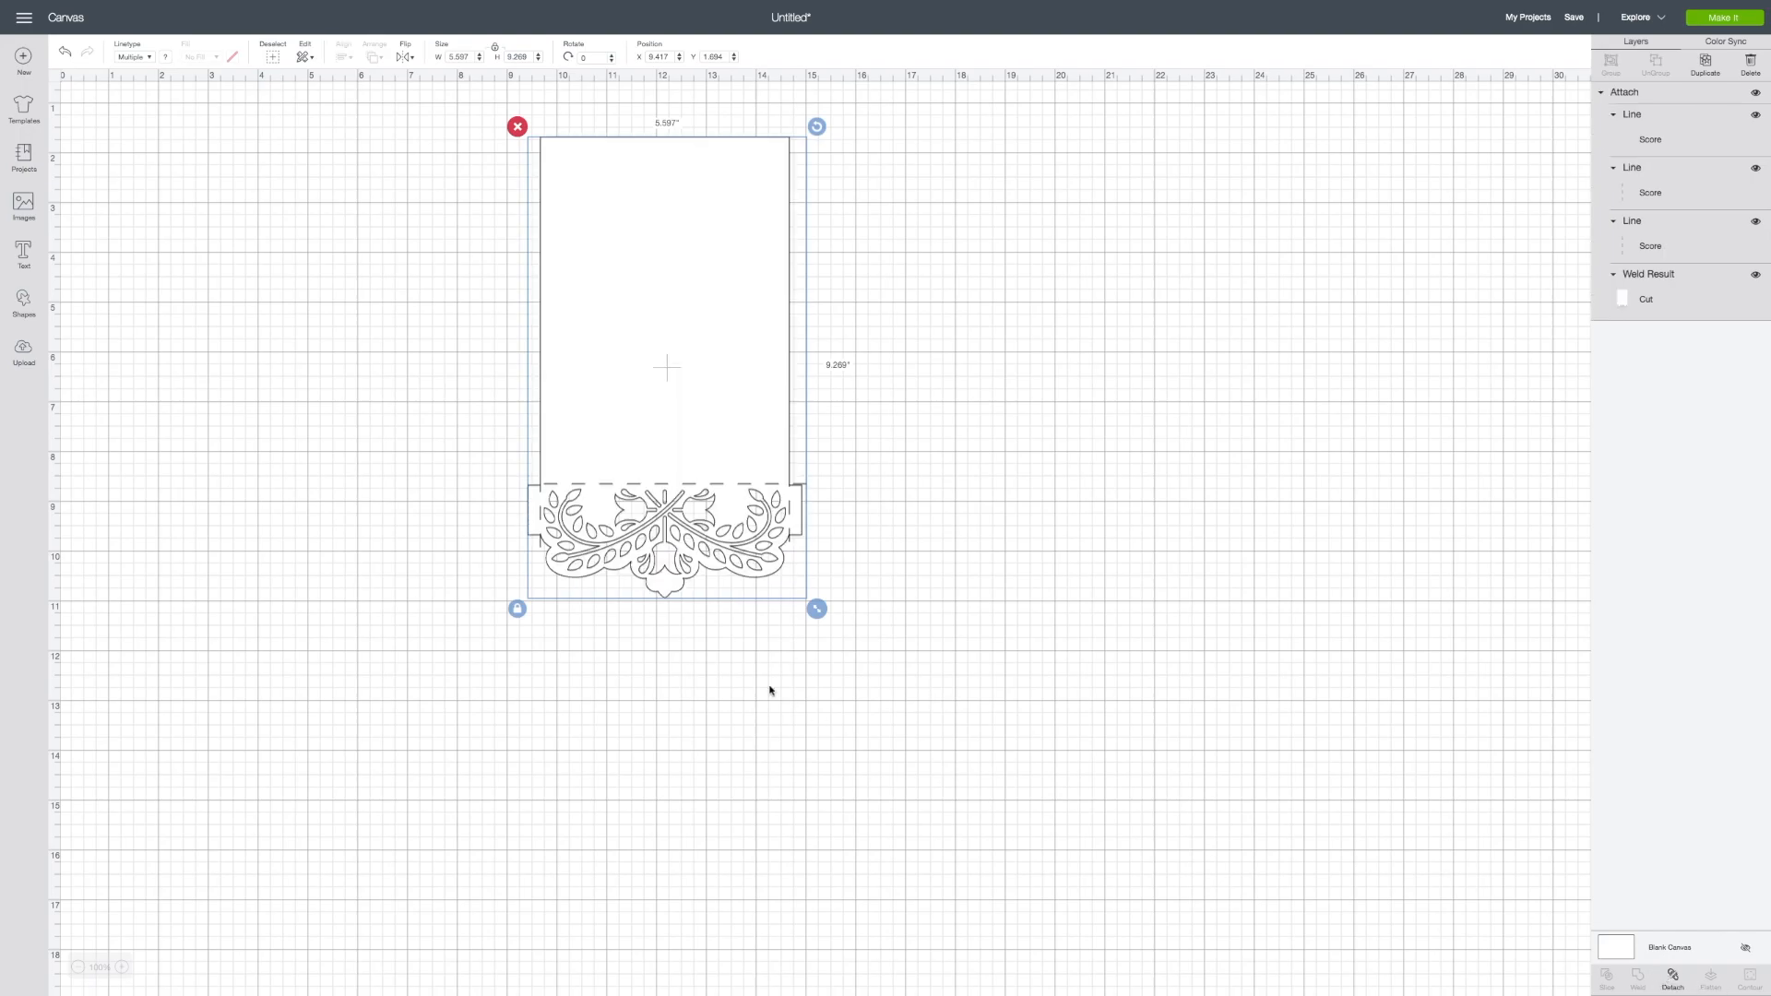